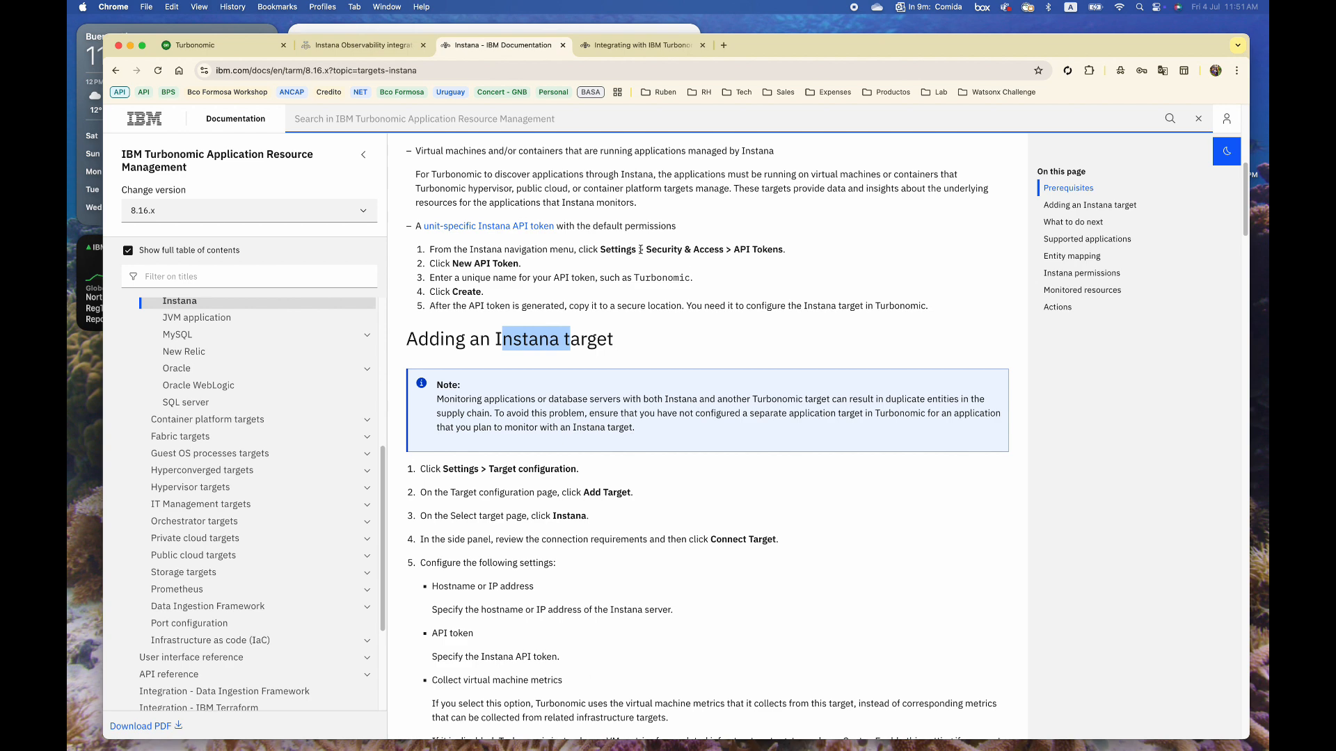
Open the Integrating with IBM Turbonomic page and highlight its title, Instana heading and optimized entities
left_click(650, 49)
left_click_drag(557, 206, 684, 205)
left_click_drag(143, 156, 186, 157)
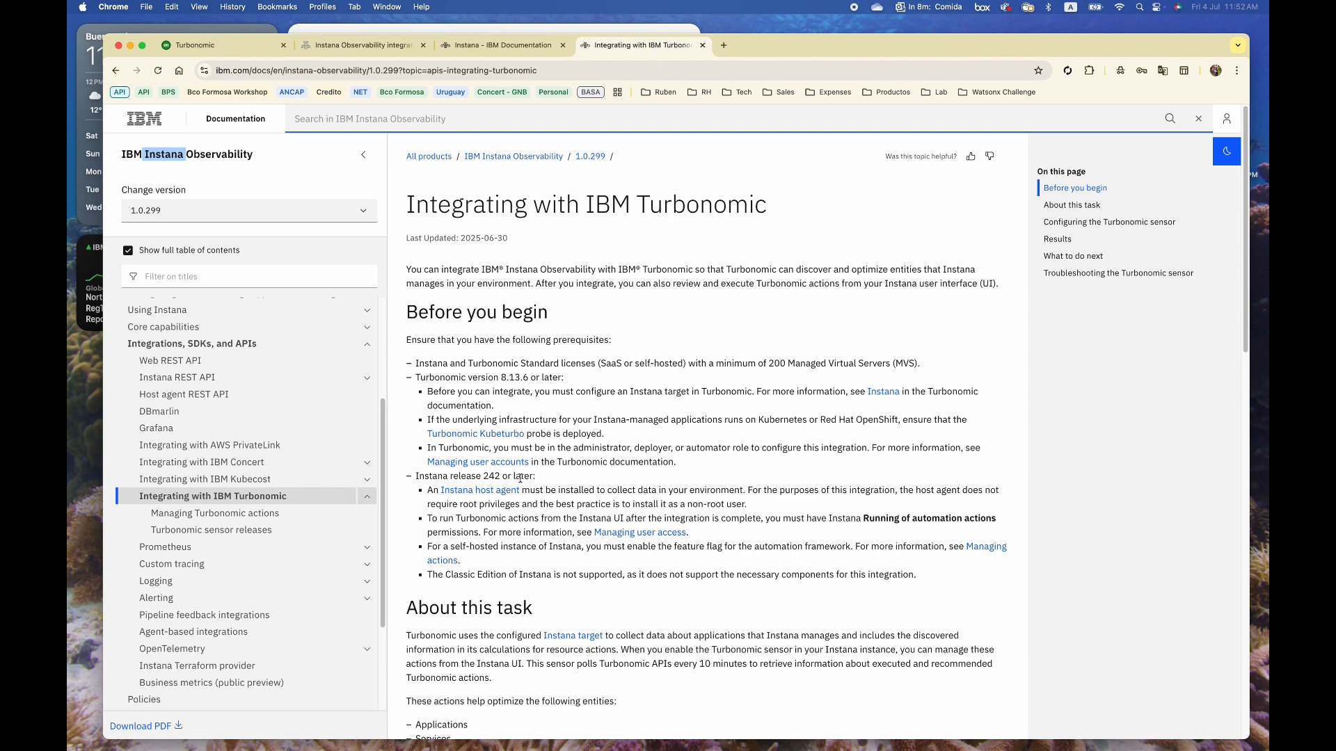
scroll(554, 562, "down", 2)
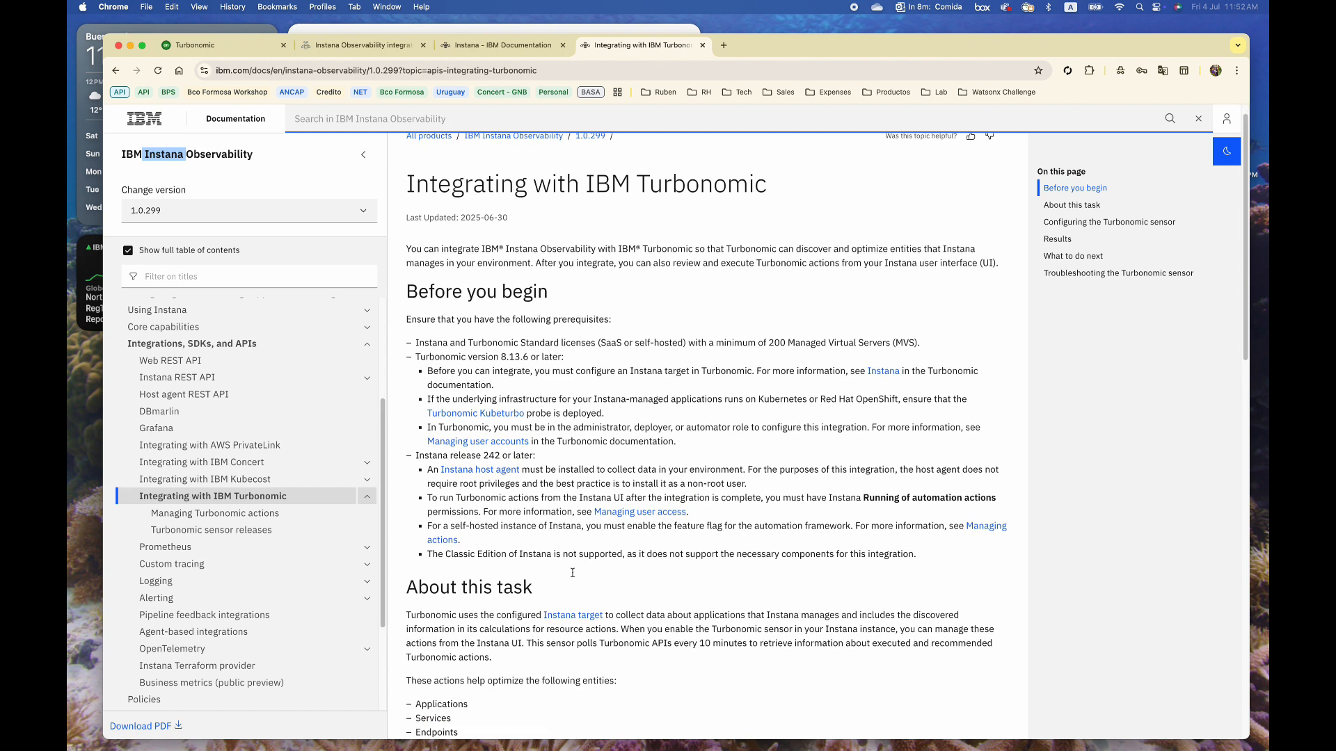
left_click_drag(438, 581, 472, 656)
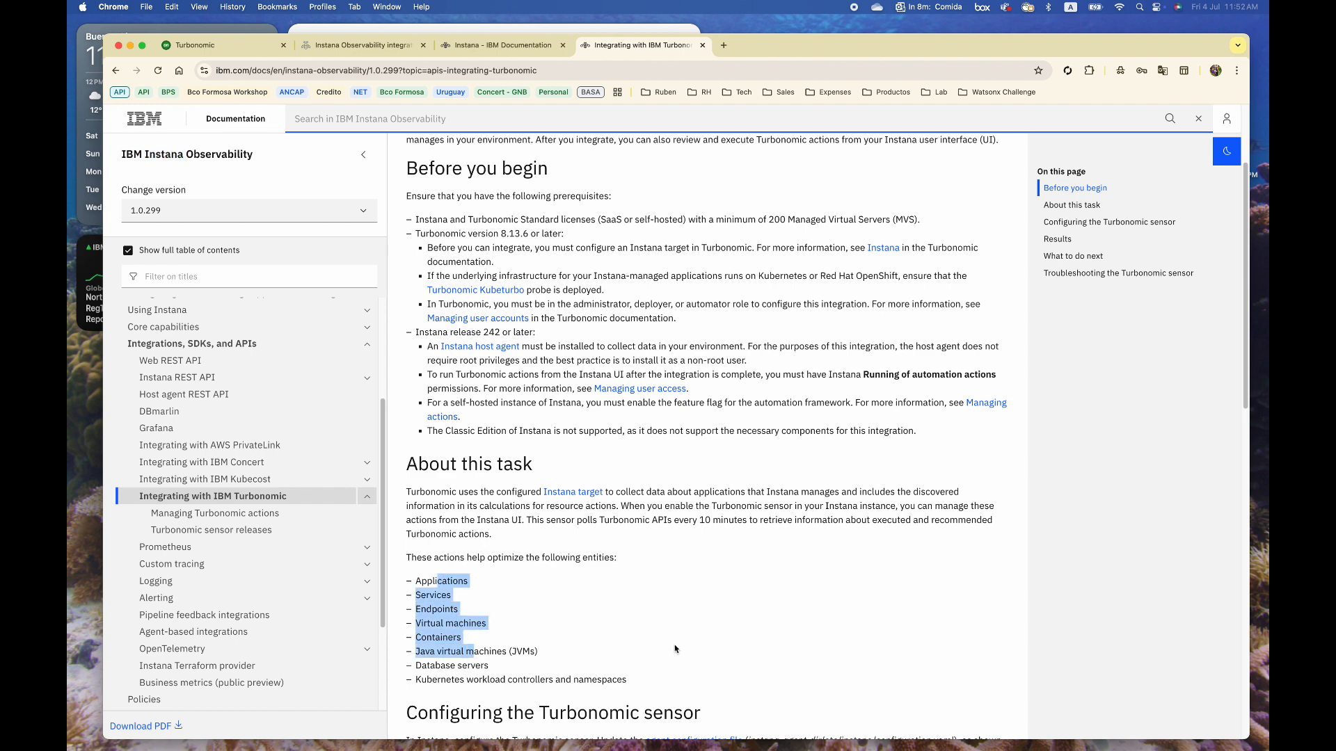
Read through the Turbonomic sensor section to the page end, then switch to the Turbonomic dashboard
scroll(674, 649, "down", 4)
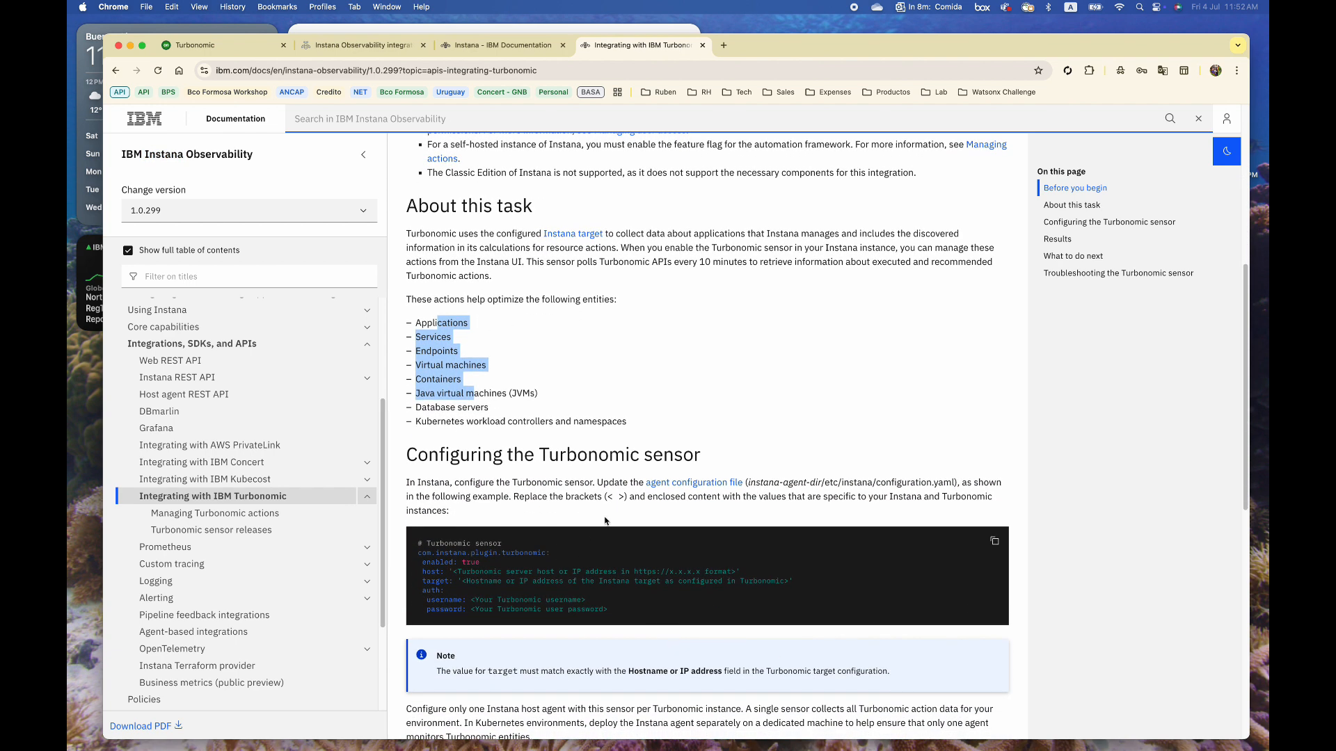
left_click_drag(696, 453, 565, 453)
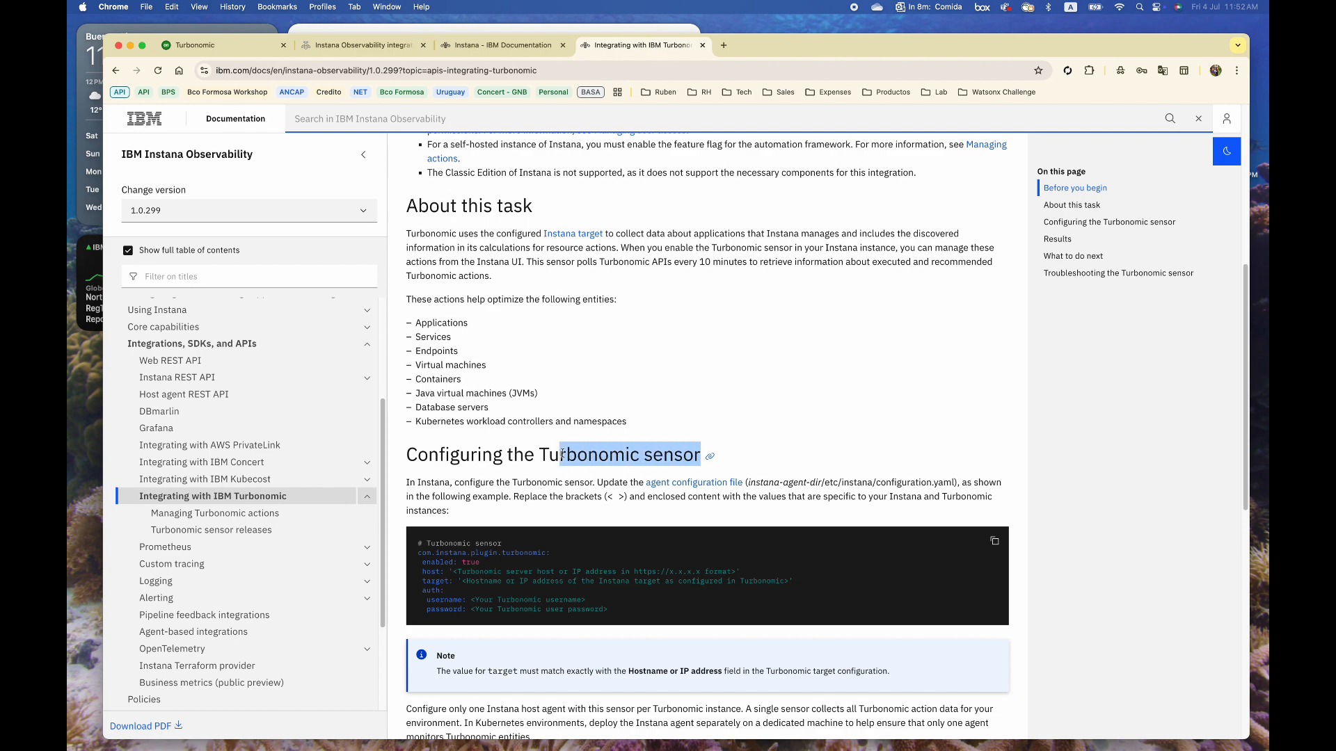
scroll(484, 618, "down", 5)
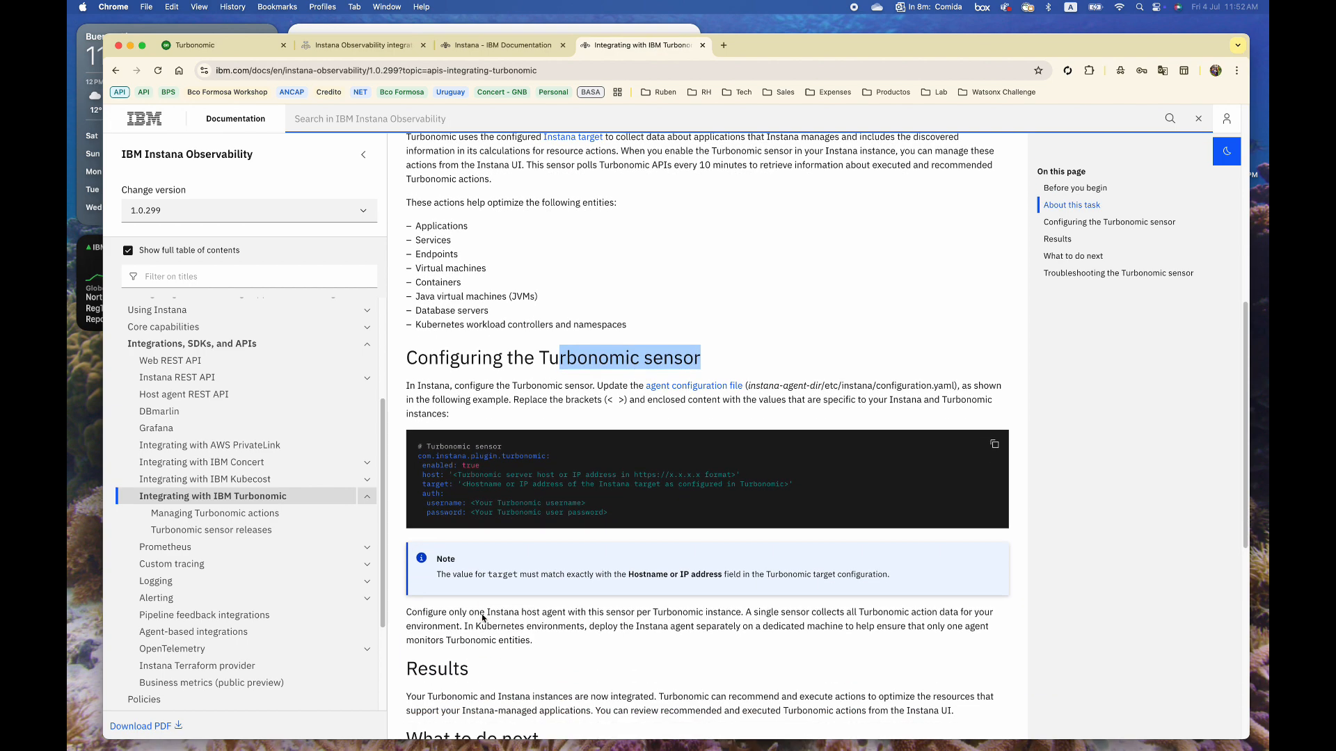
scroll(481, 614, "down", 3)
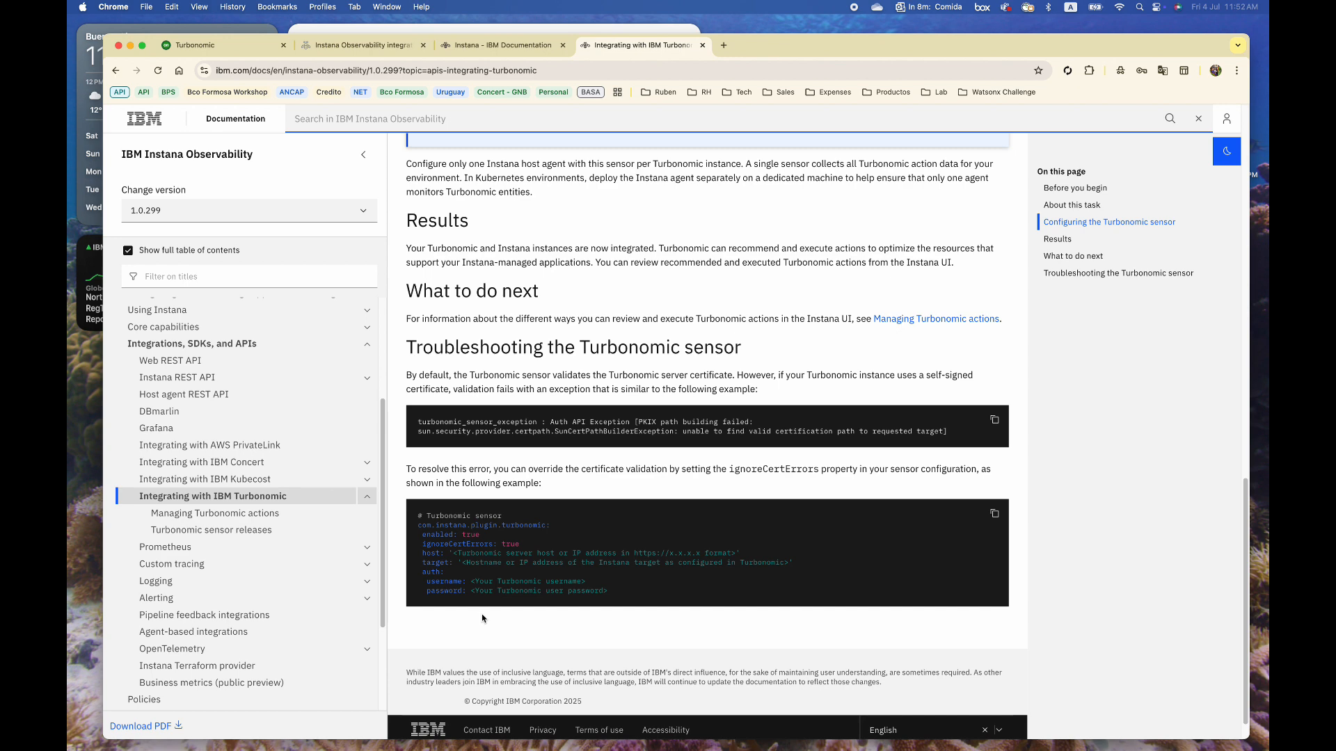
key("super+1")
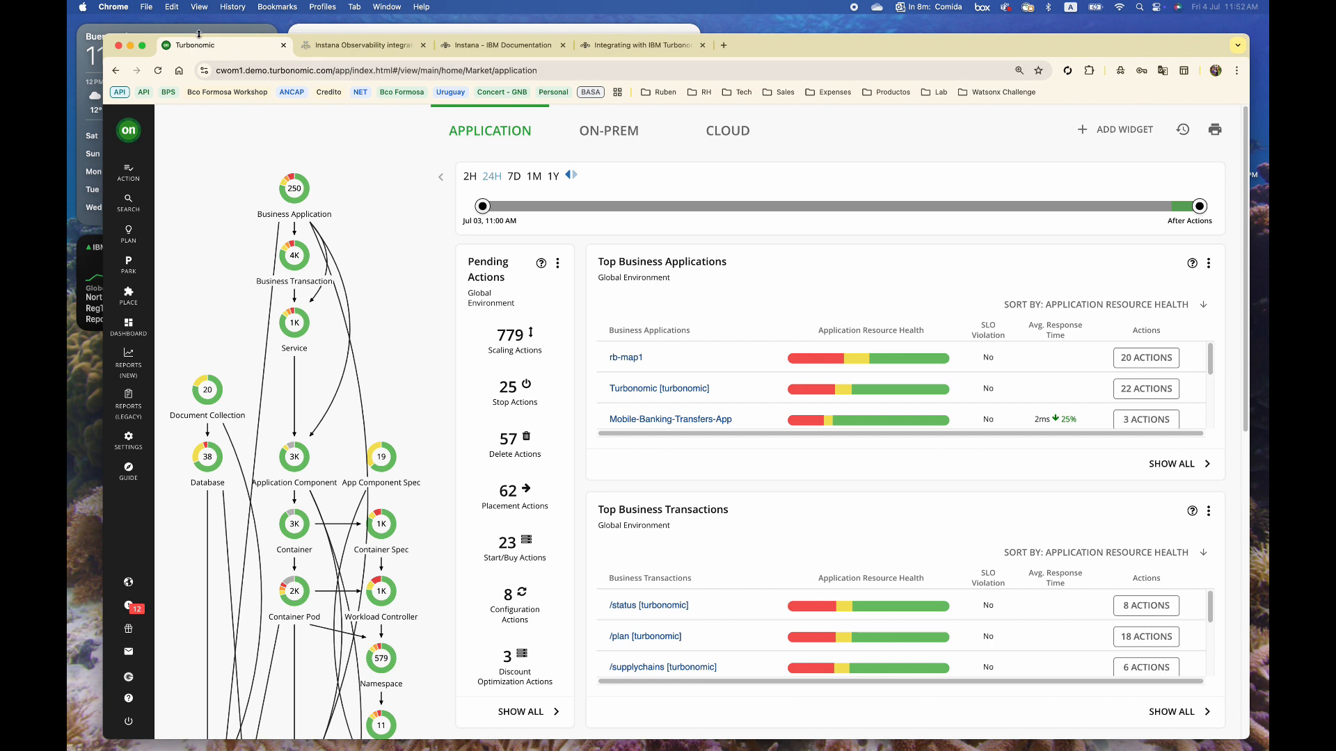
Start a new Instana target under Applications and Databases in Turbonomic's Target Configuration
left_click(129, 438)
left_click(653, 362)
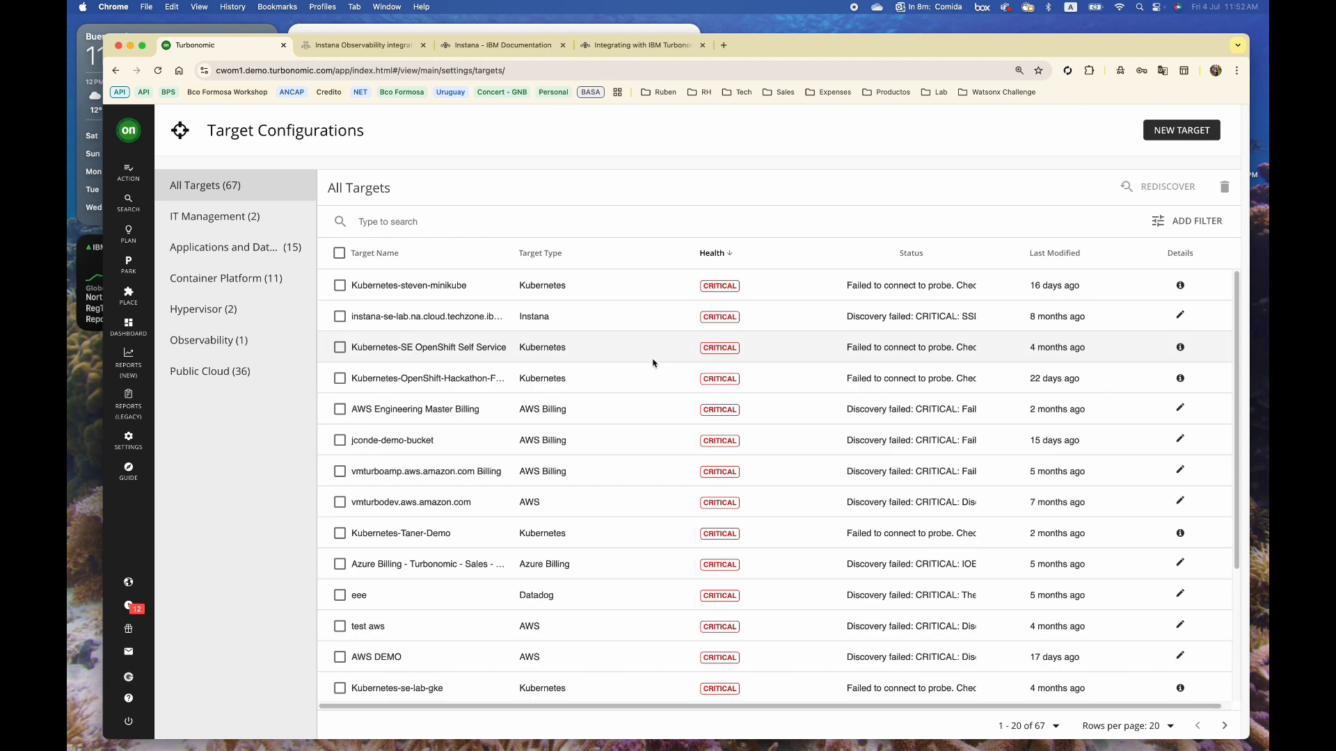
left_click(1178, 139)
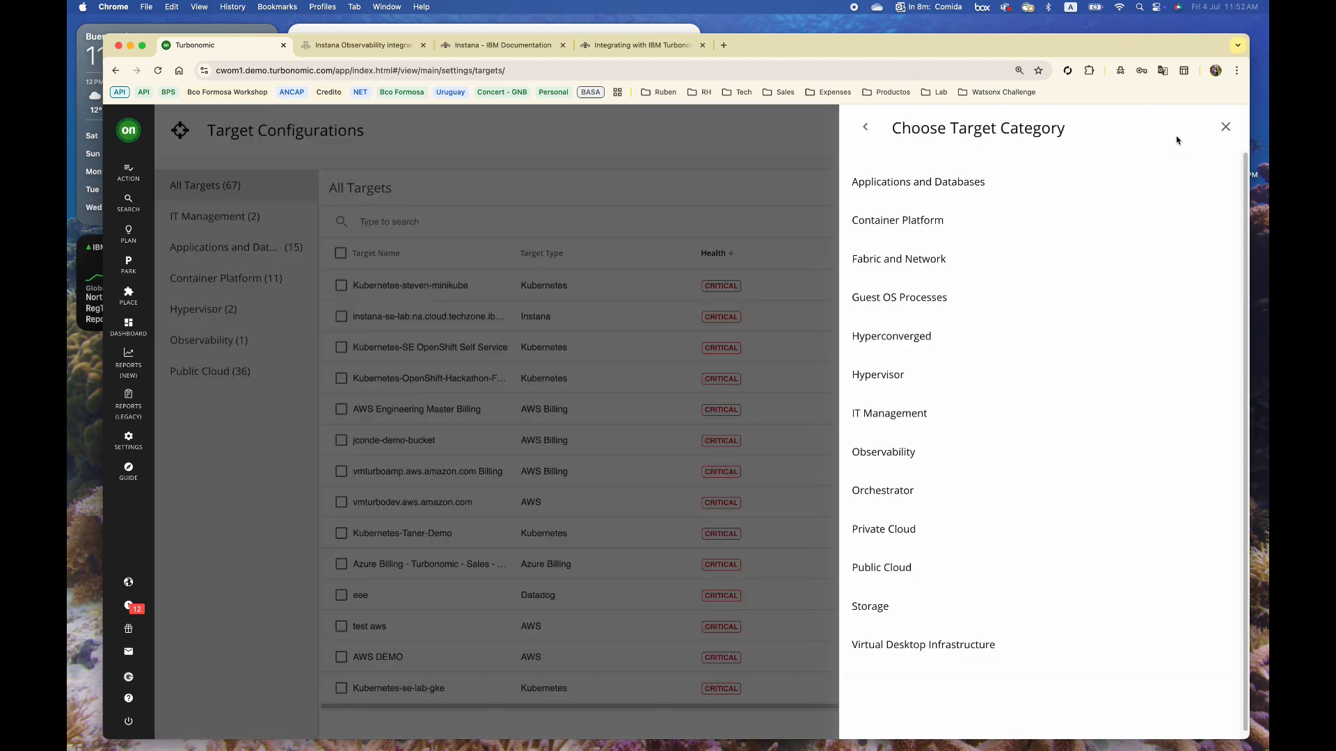
left_click(940, 184)
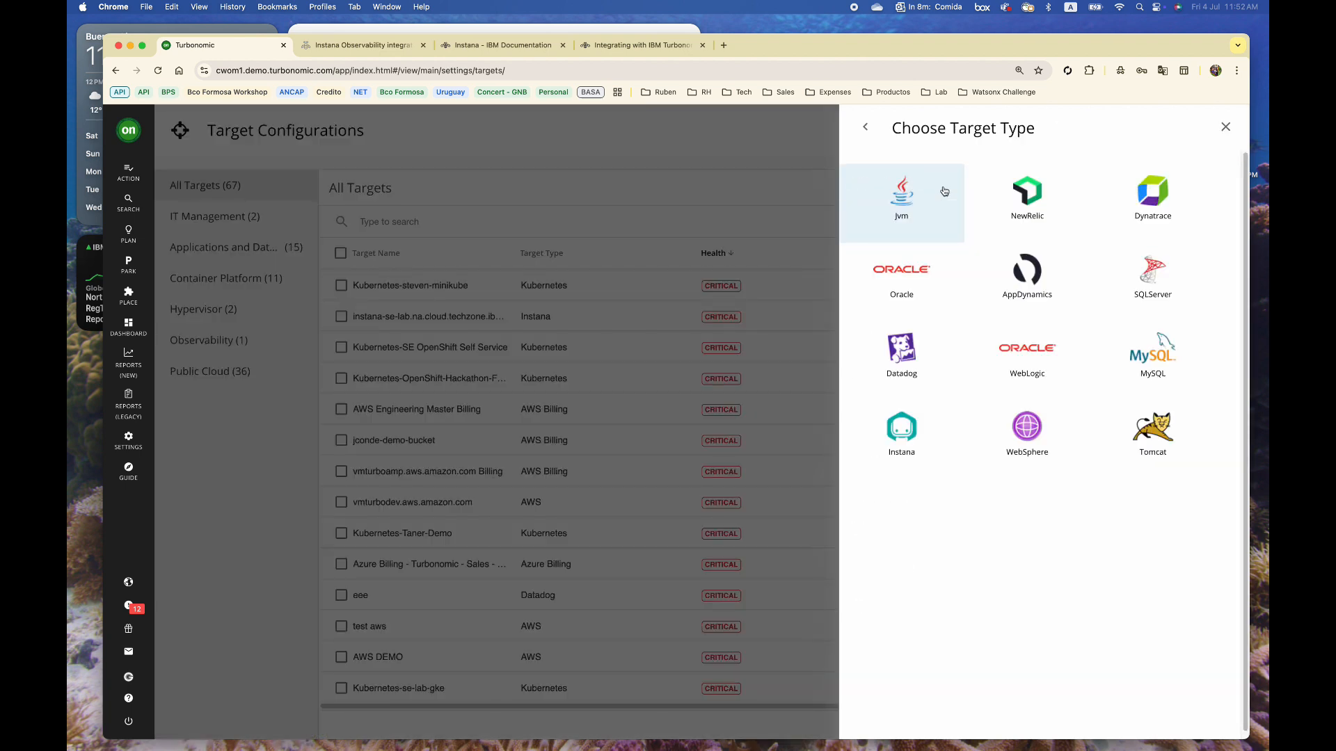
left_click(910, 437)
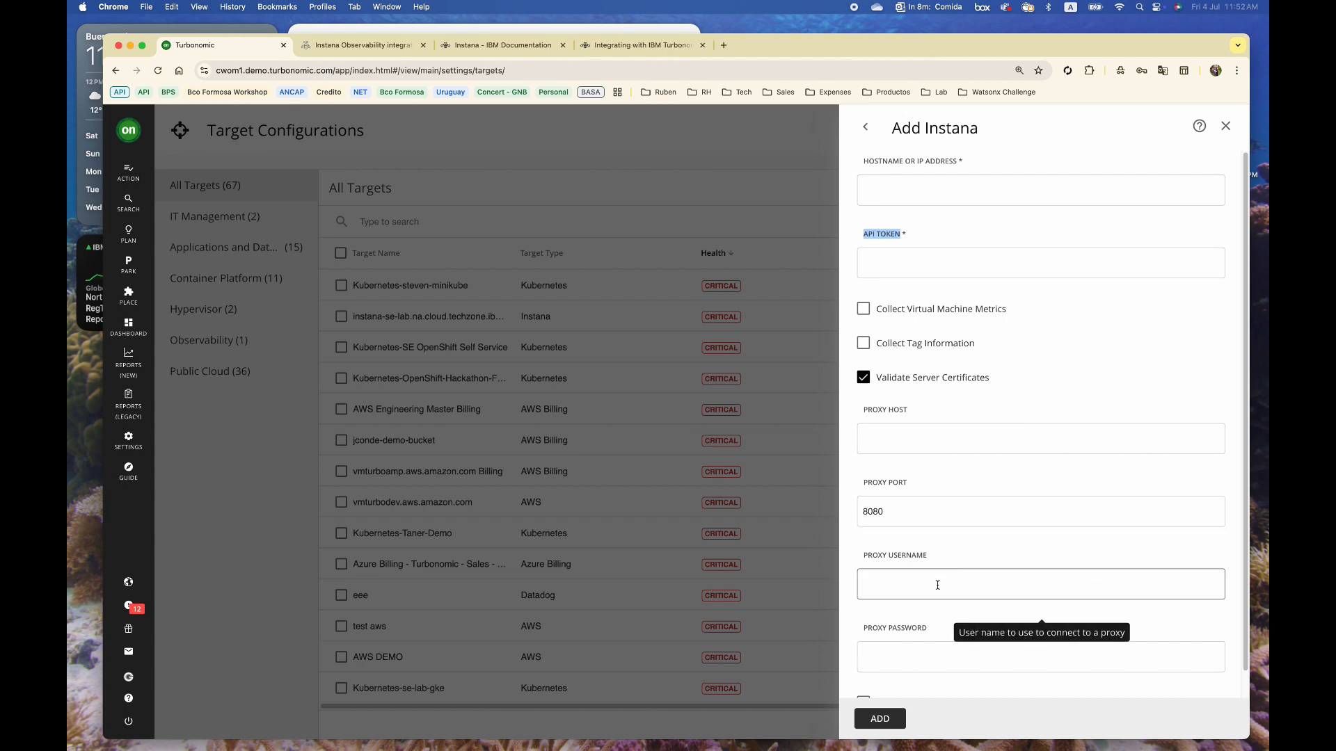
Review the Instana target form, including the Proxy Host field and proxy port 8080
left_click(887, 438)
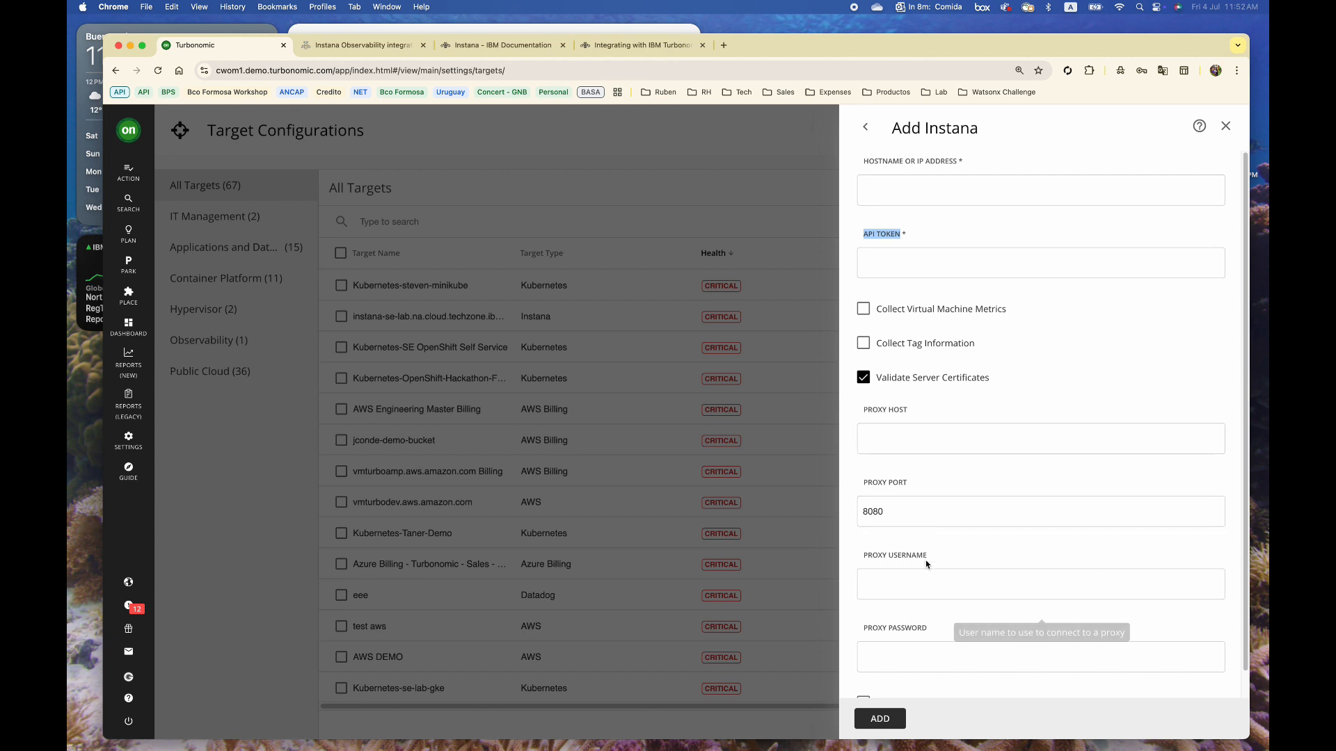
scroll(907, 583, "down", 1)
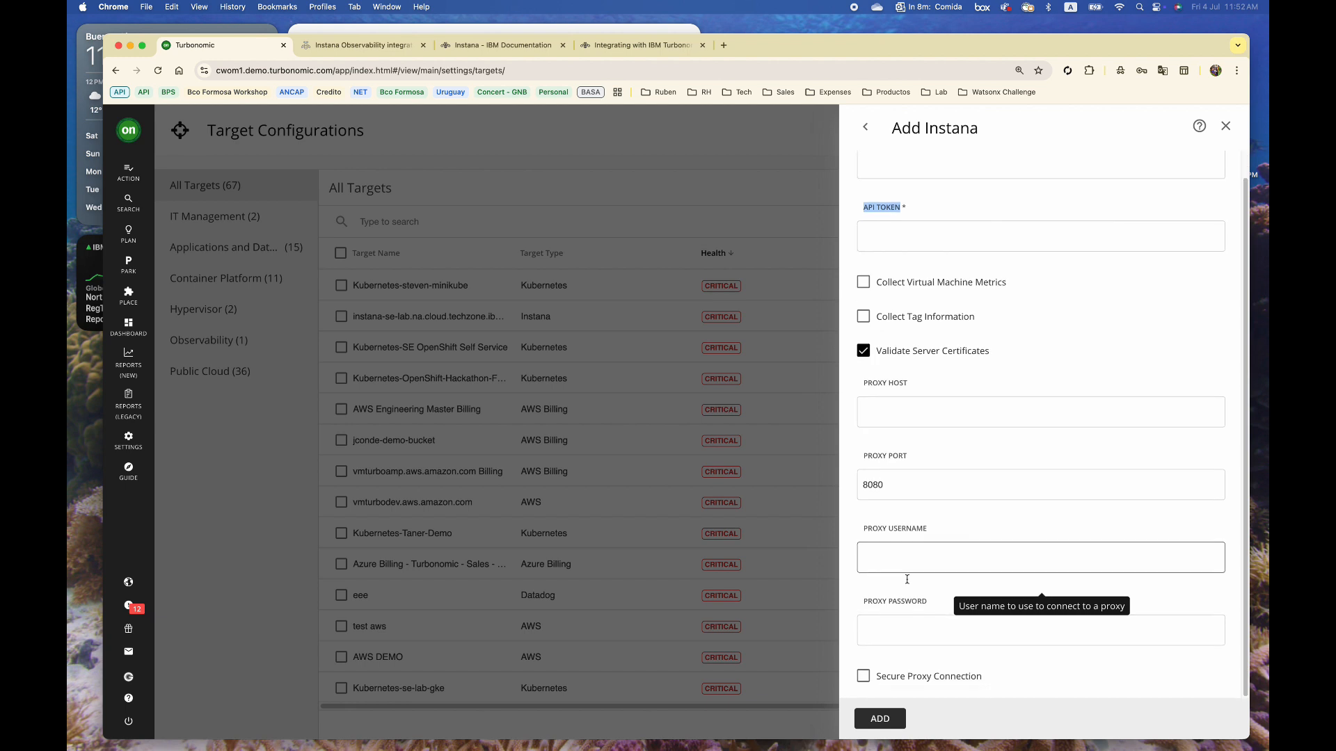
scroll(905, 556, "up", 1)
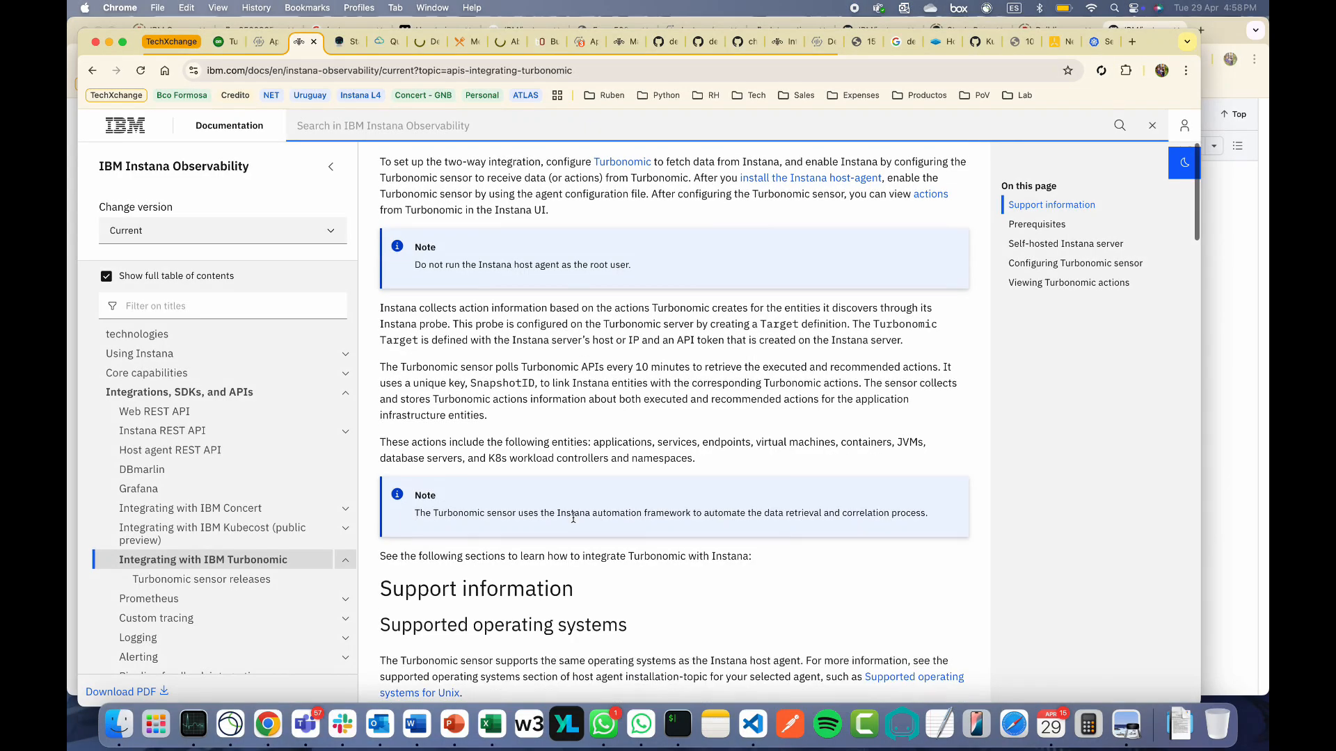
scroll(573, 518, "down", 10)
scroll(574, 517, "down", 5)
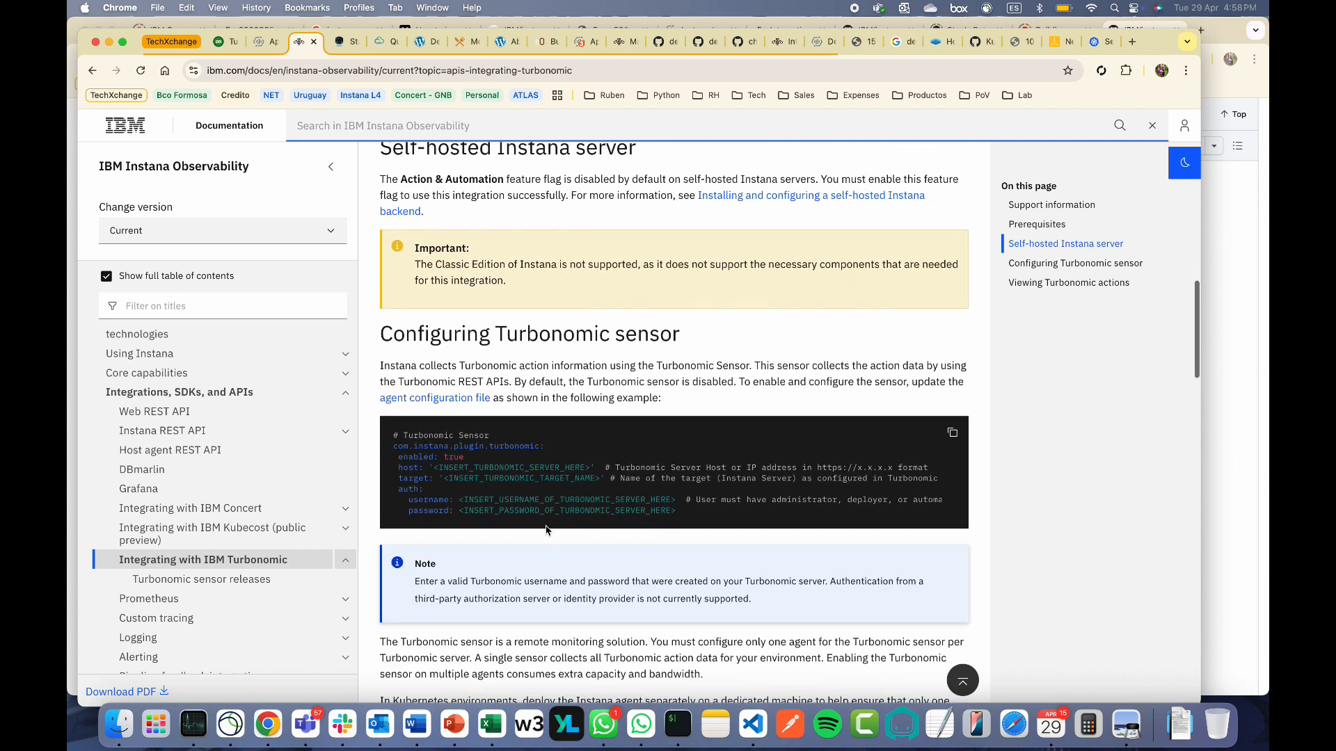
Open configuration.yaml in vi and locate the com.instana.plugin.turbonomic sensor block with its host, target and credentials
left_click(678, 724)
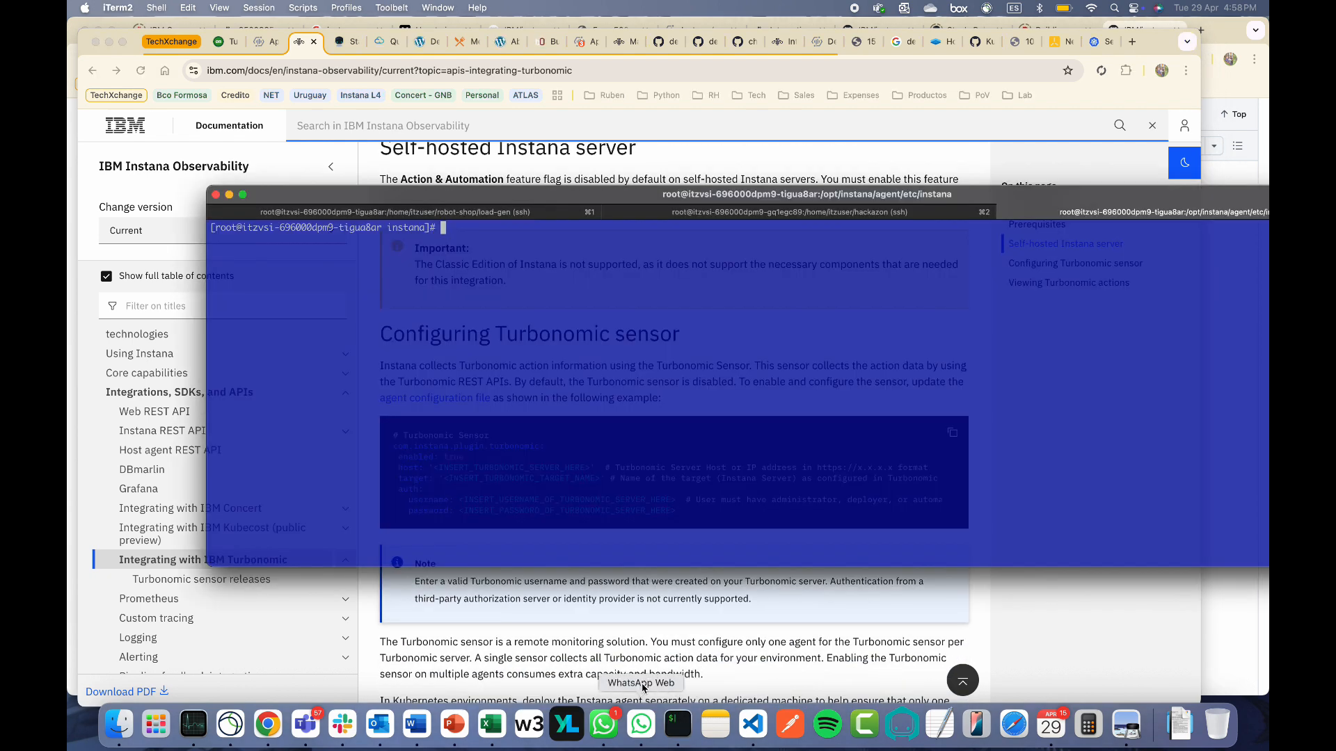
type("vi configuration.yaml")
key("Return")
type("/turbo")
key("Return")
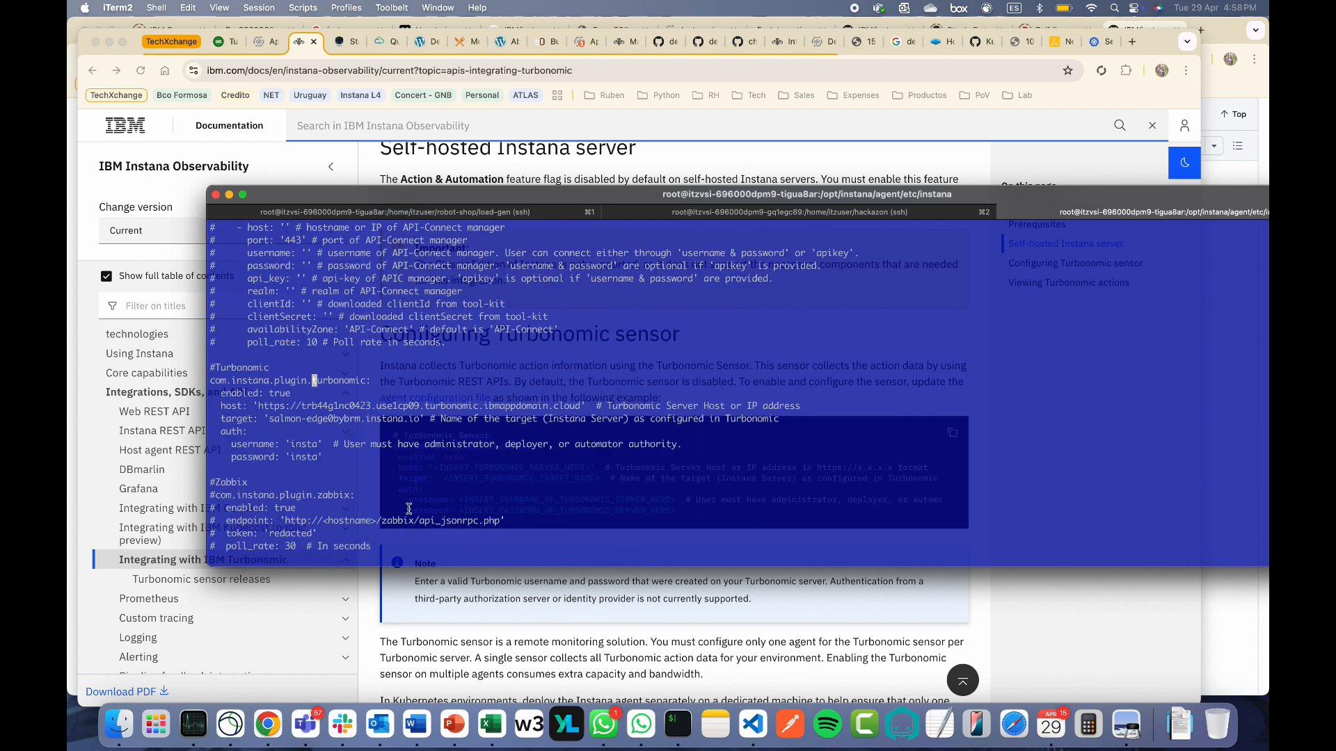
left_click_drag(336, 457, 210, 380)
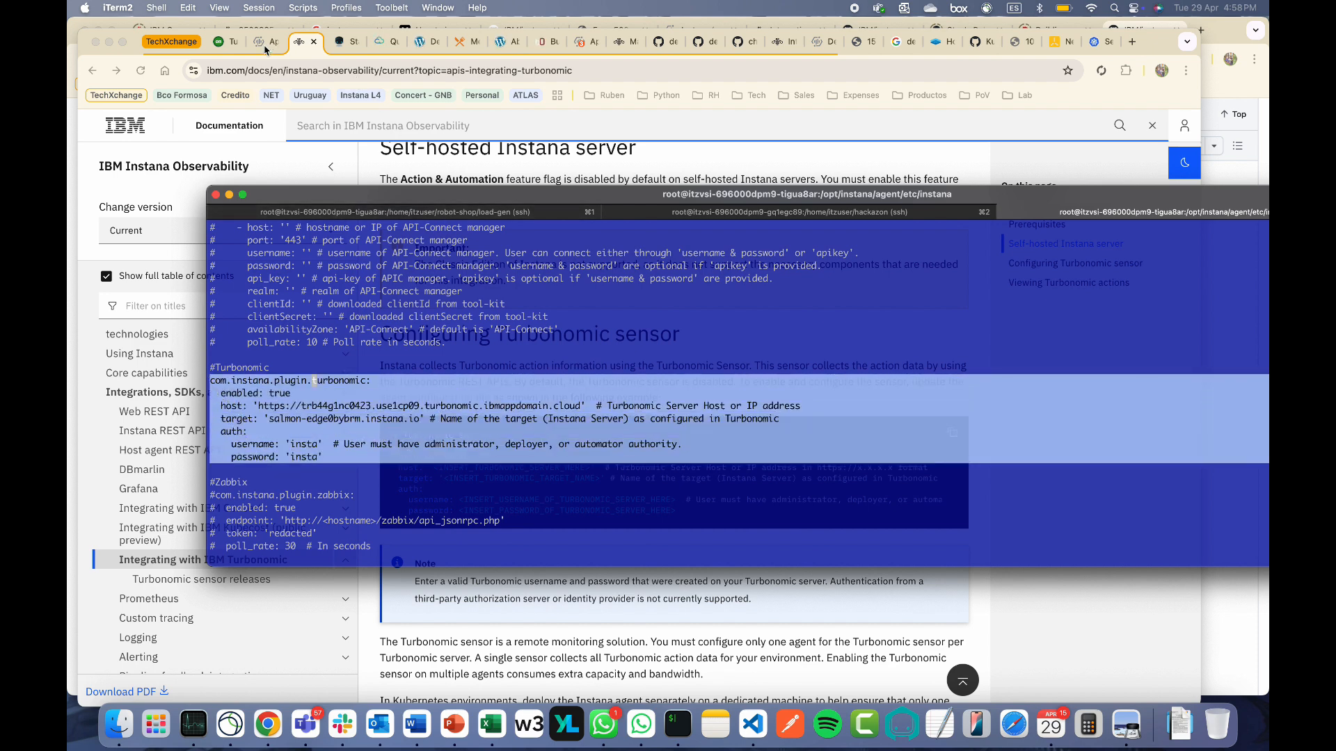
Go to User management in Turbonomic's settings
left_click(226, 55)
left_click(224, 49)
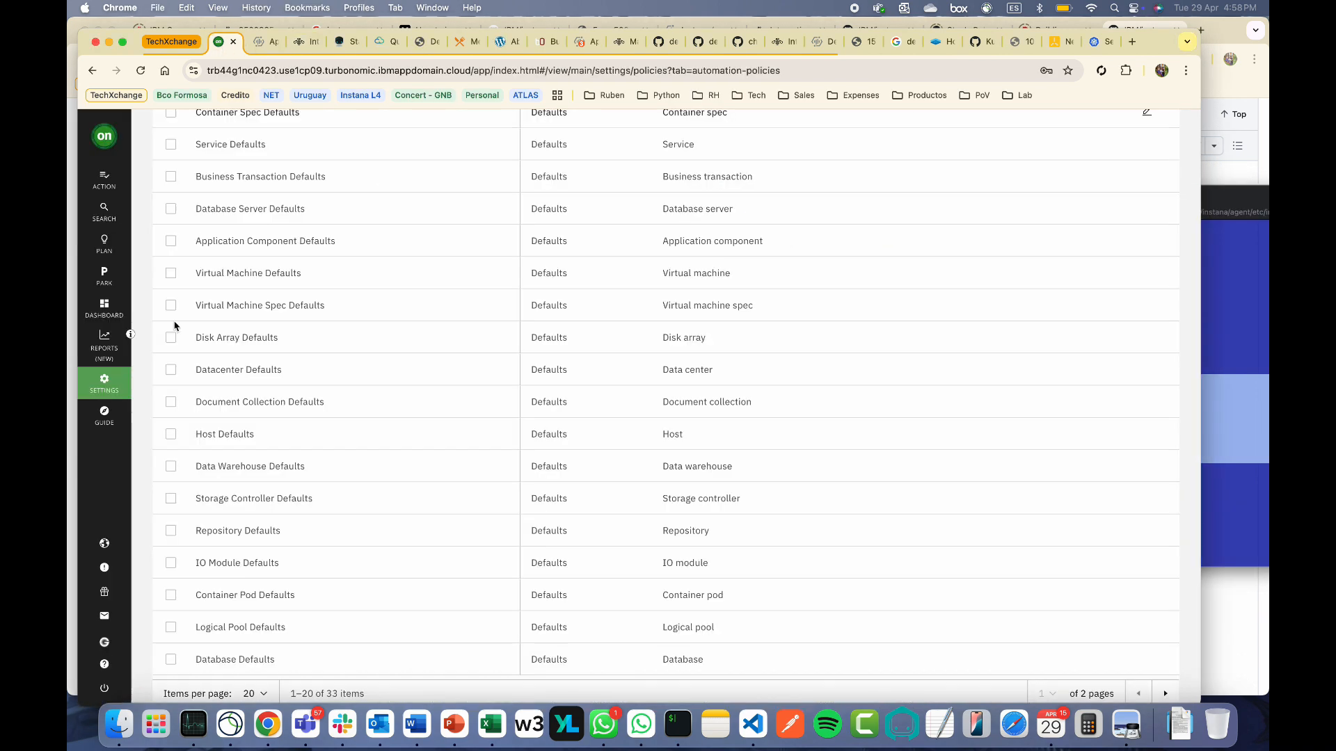
left_click(104, 384)
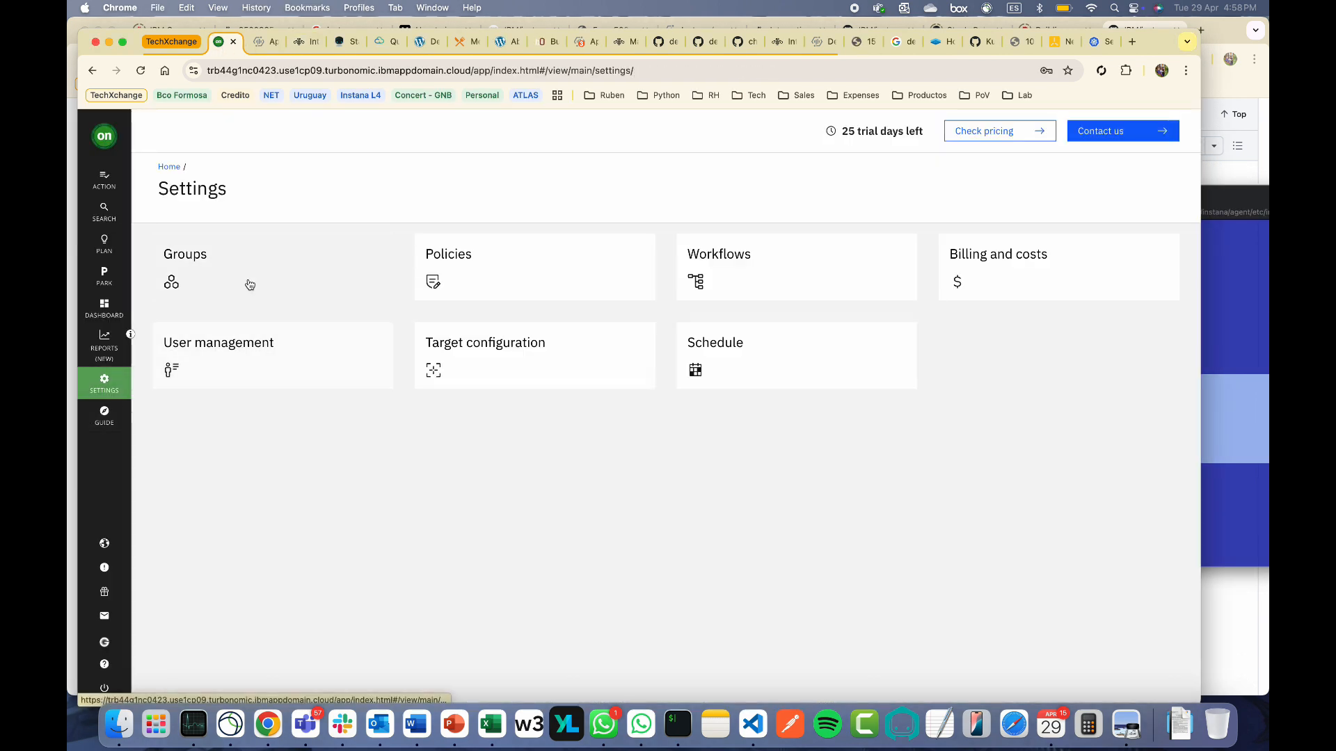
left_click(232, 372)
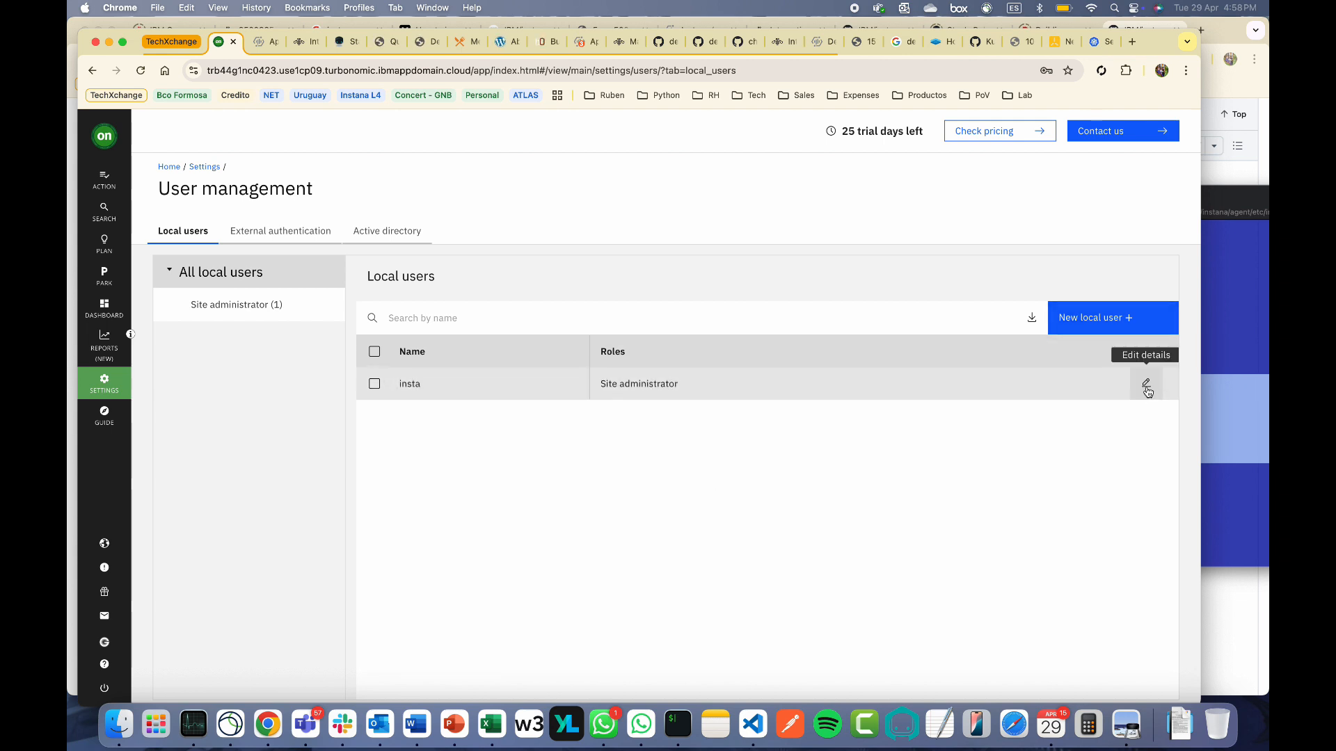
Inspect the local Site administrator user's details and close without saving, returning to Instana
left_click(1146, 384)
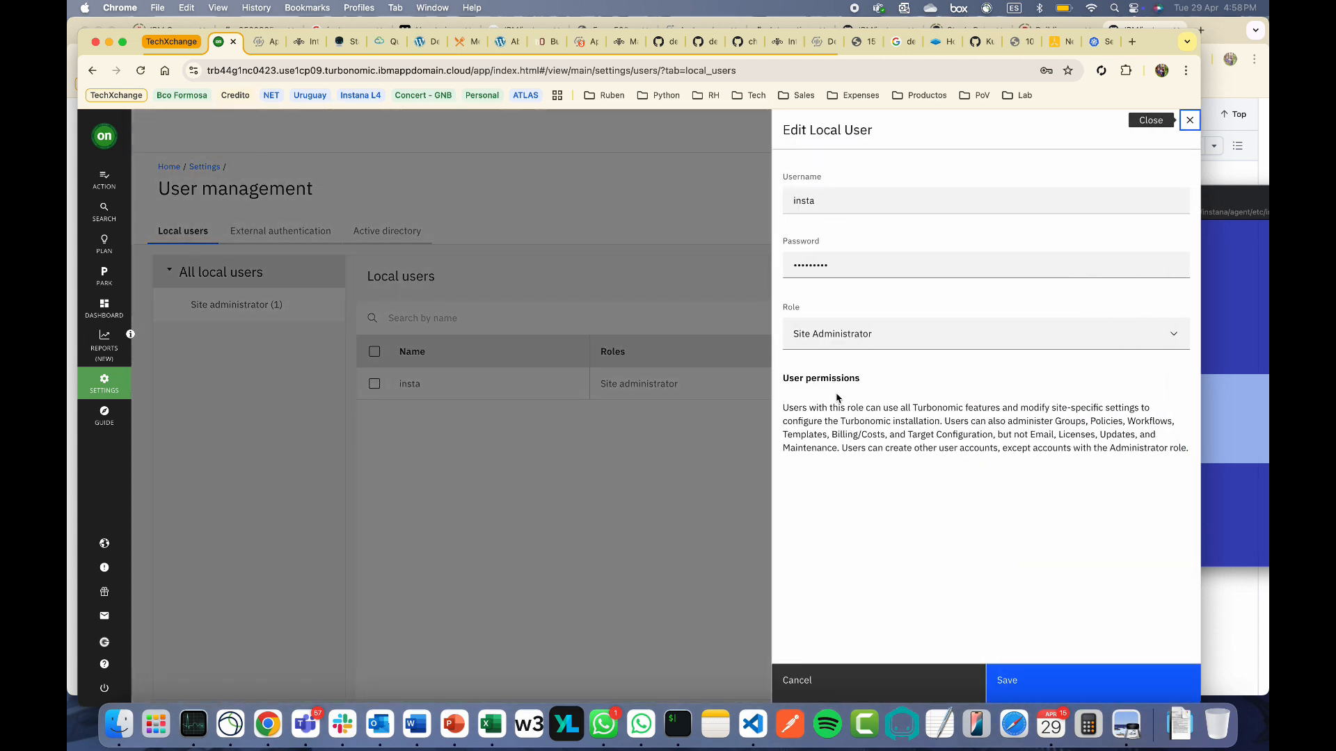
left_click(699, 526)
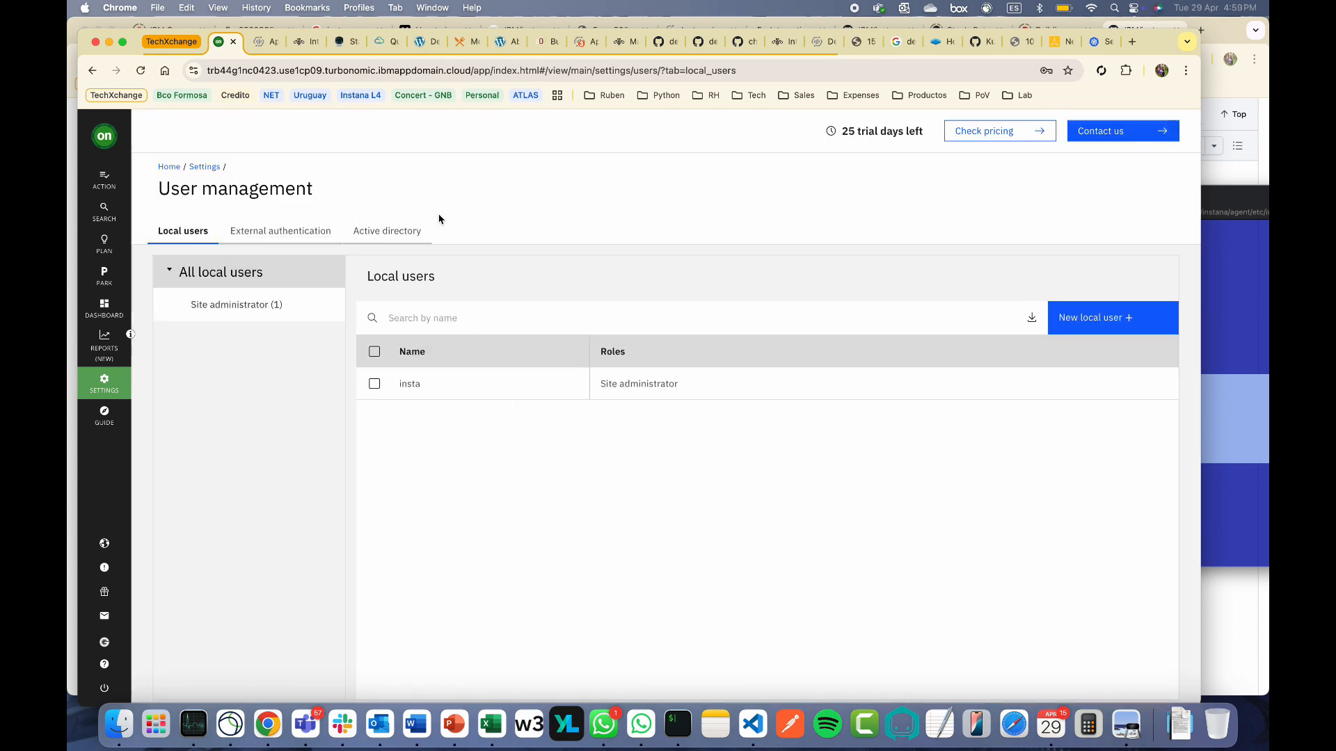
left_click(258, 51)
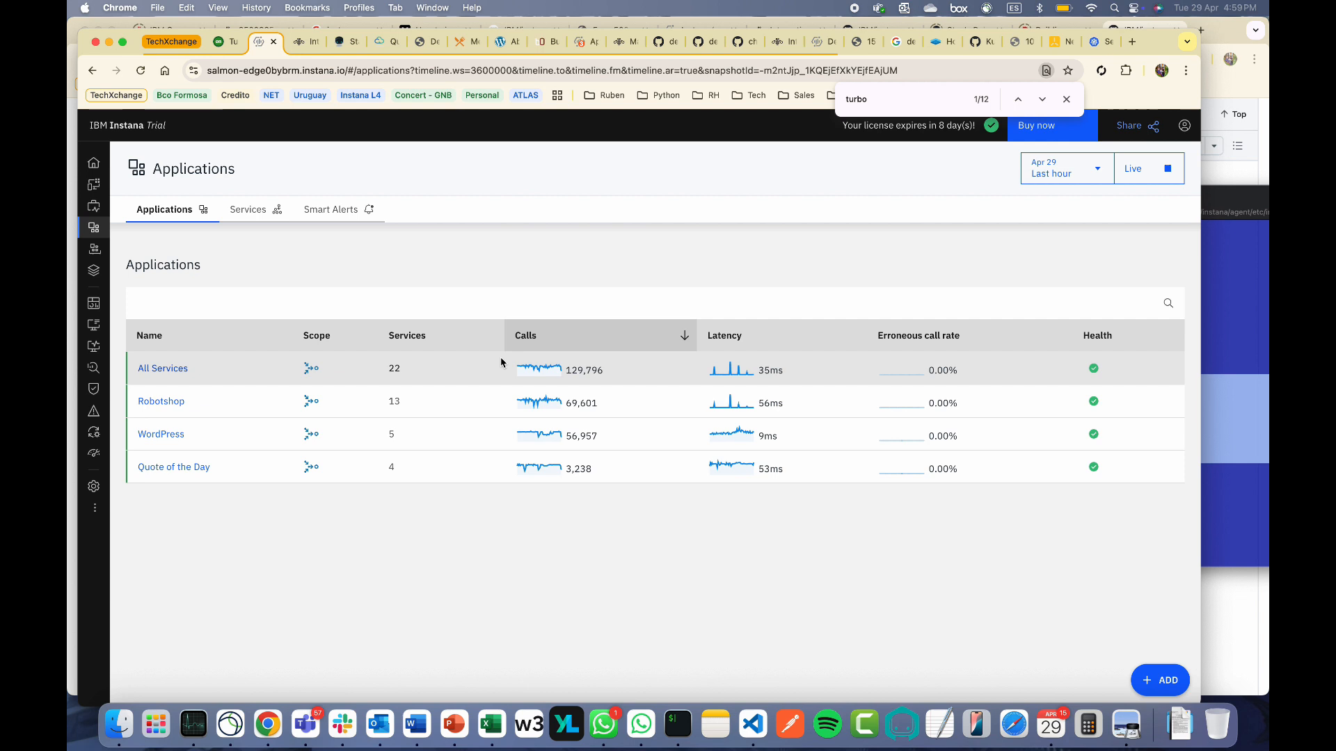
Open the tigua8ar host agent's dashboard from Instana's agent list
mouse_move(96, 418)
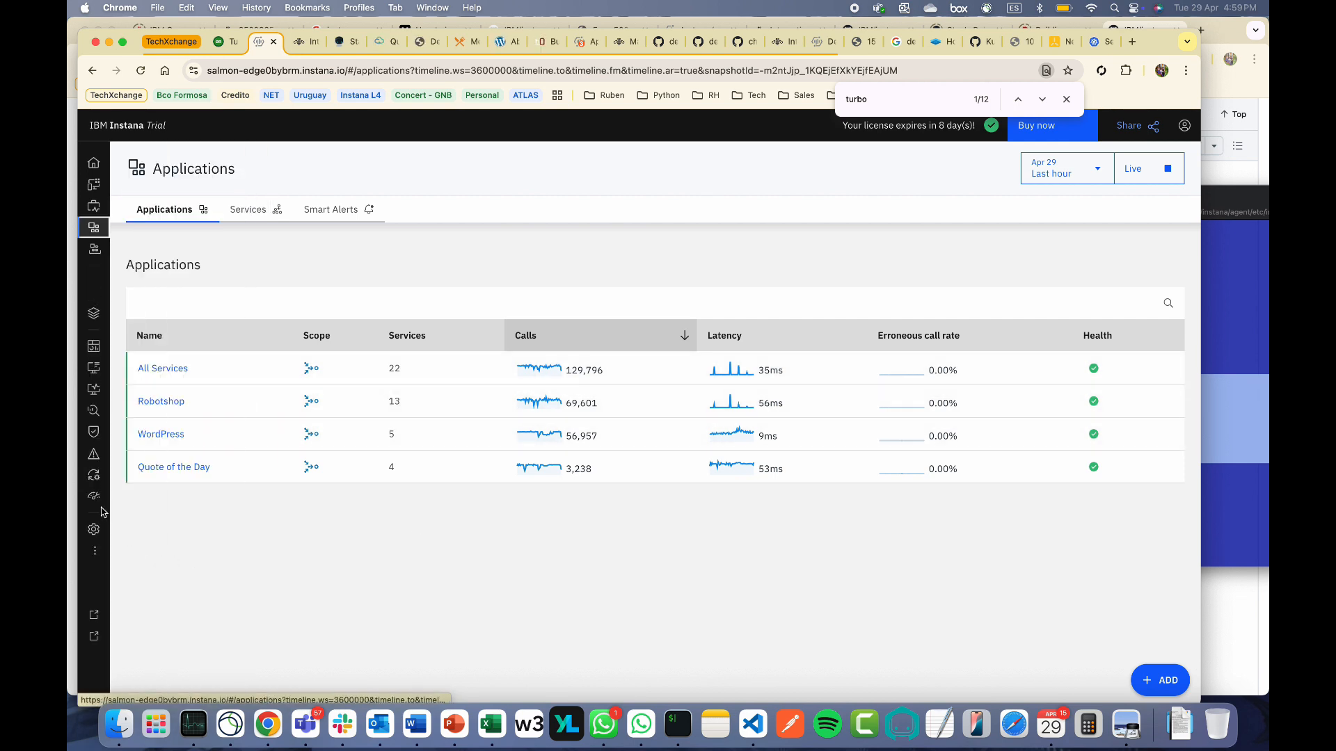
left_click(139, 573)
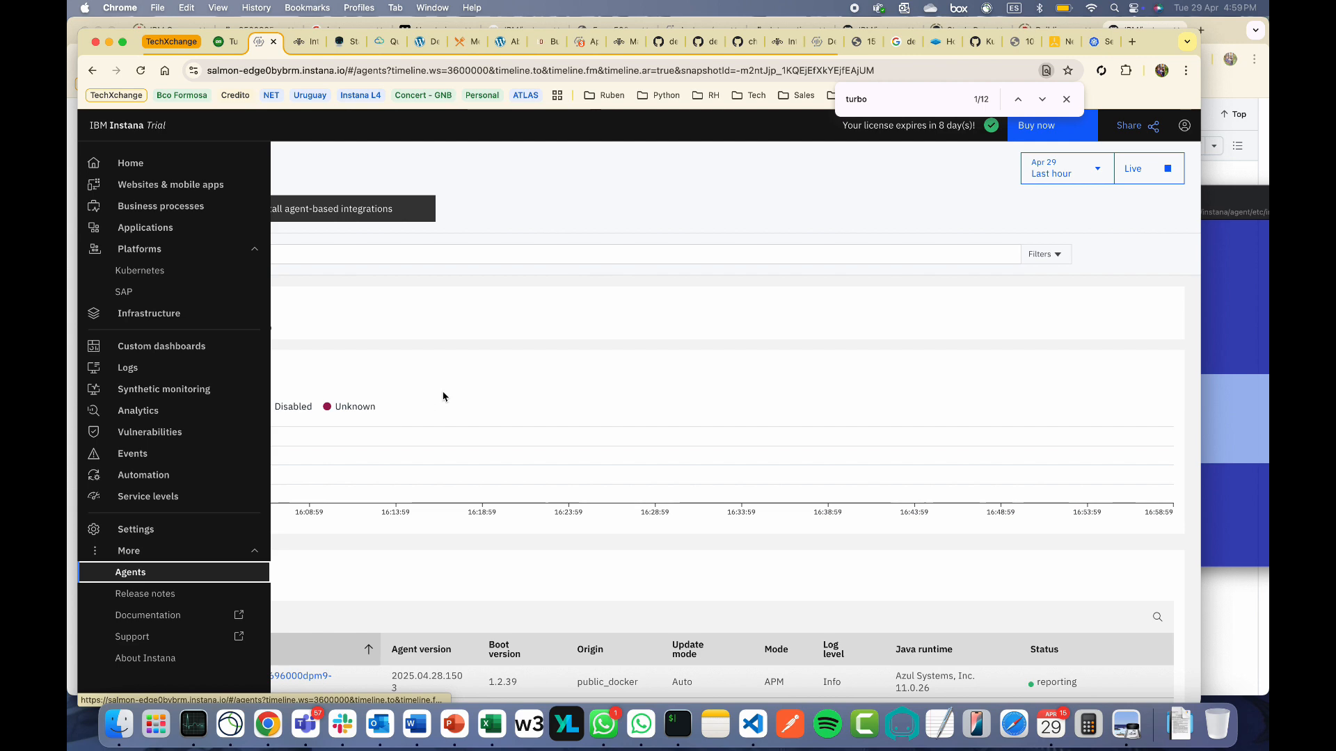
scroll(390, 557, "down", 3)
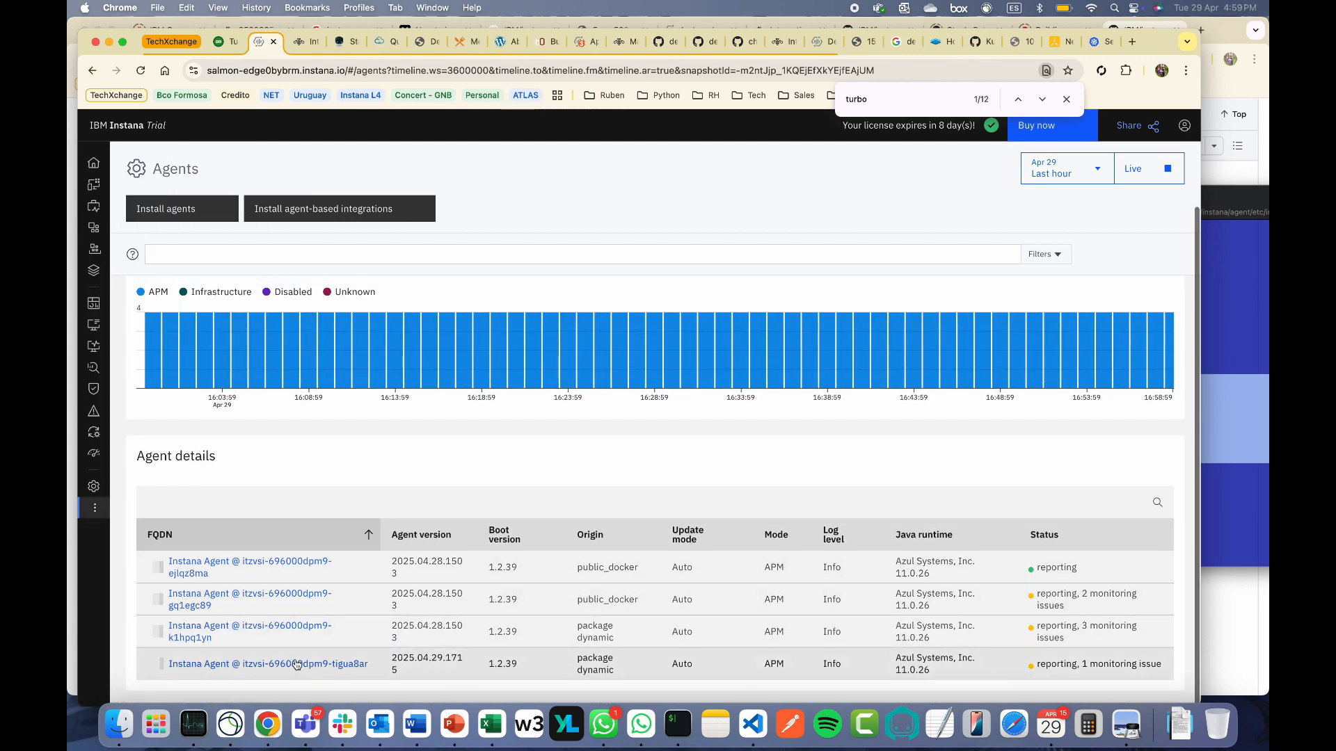
left_click(350, 665)
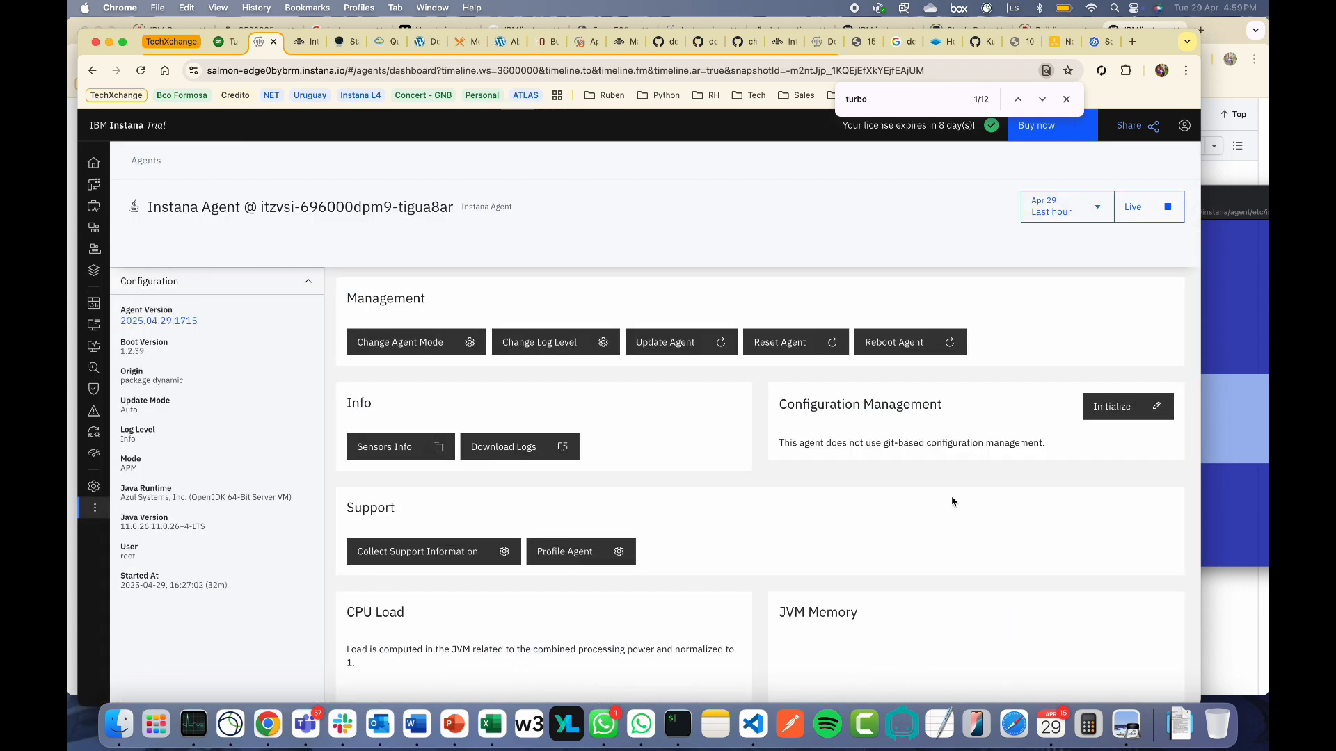
Find the Turbonomic sensor auth-token lines in the agent log, then go to Applications
scroll(958, 501, "down", 15)
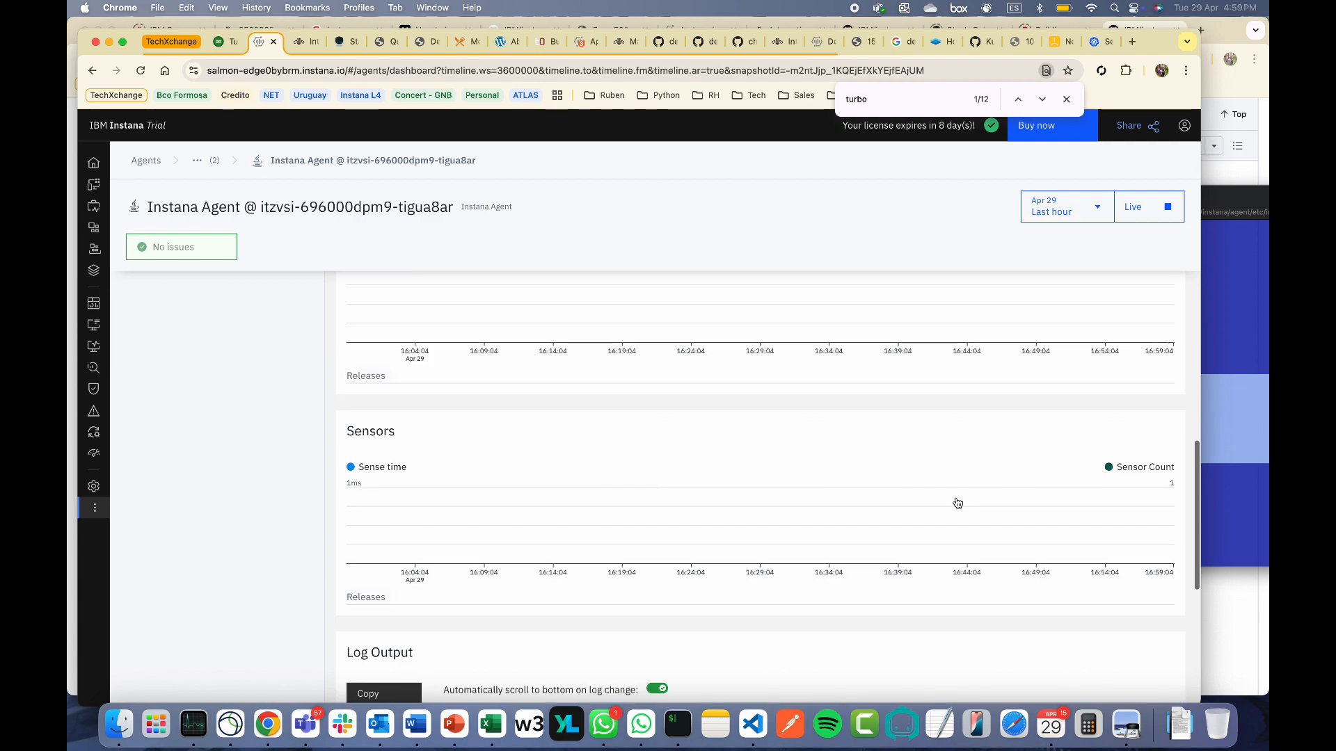
scroll(957, 503, "down", 6)
scroll(957, 498, "down", 2)
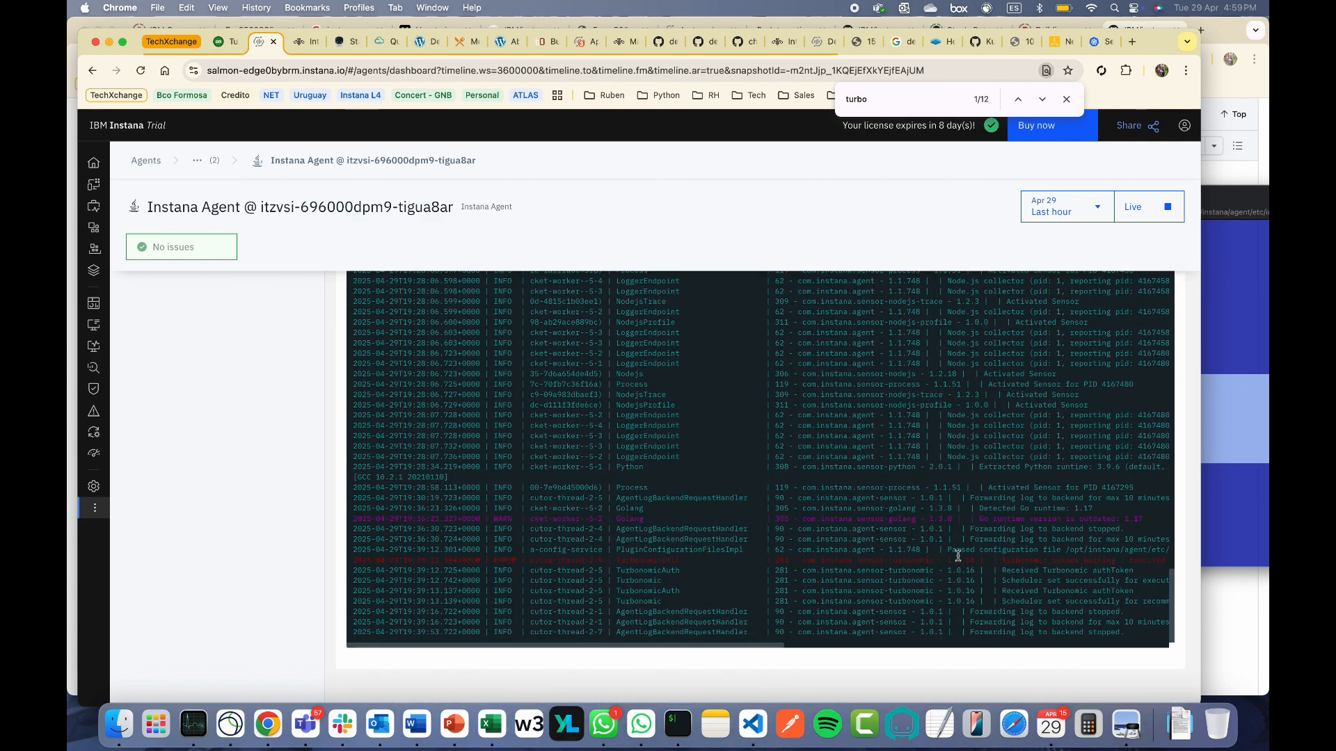
scroll(961, 571, "right", 6)
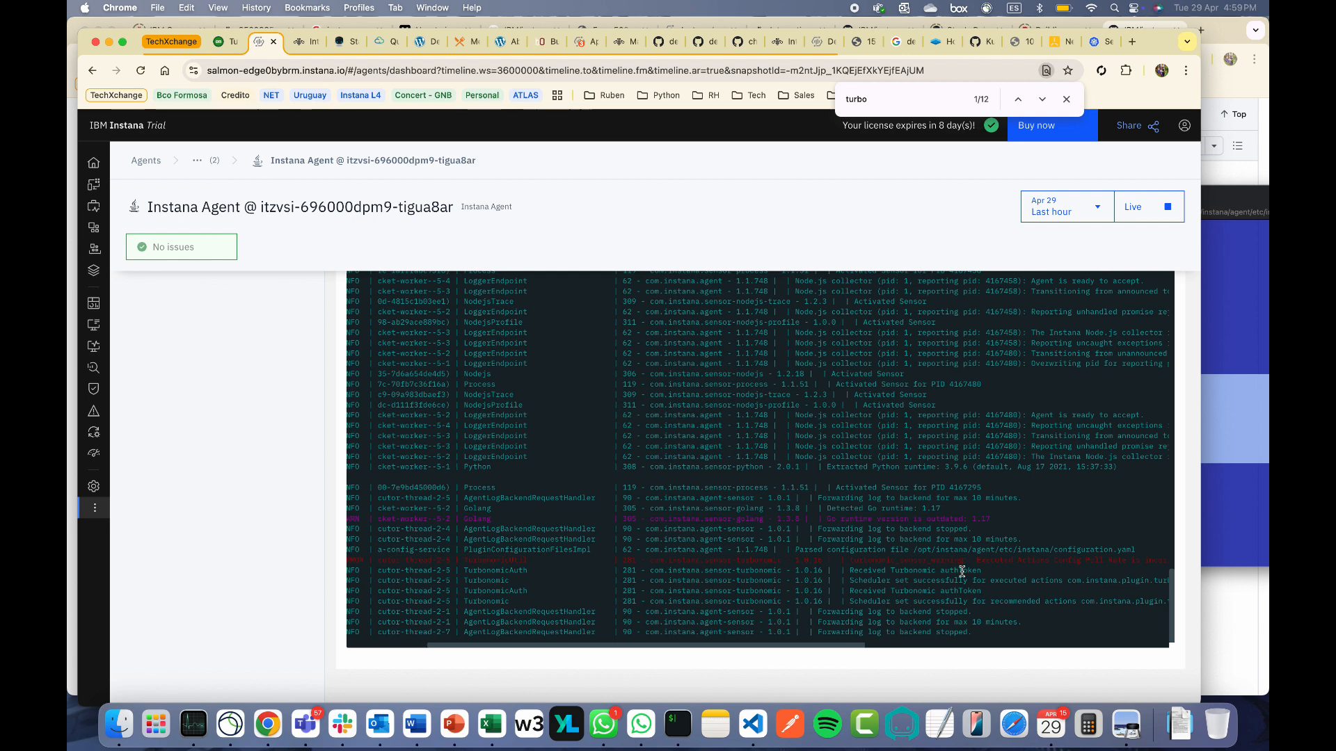
scroll(961, 570, "right", 2)
left_click_drag(891, 601, 744, 569)
left_click(942, 618)
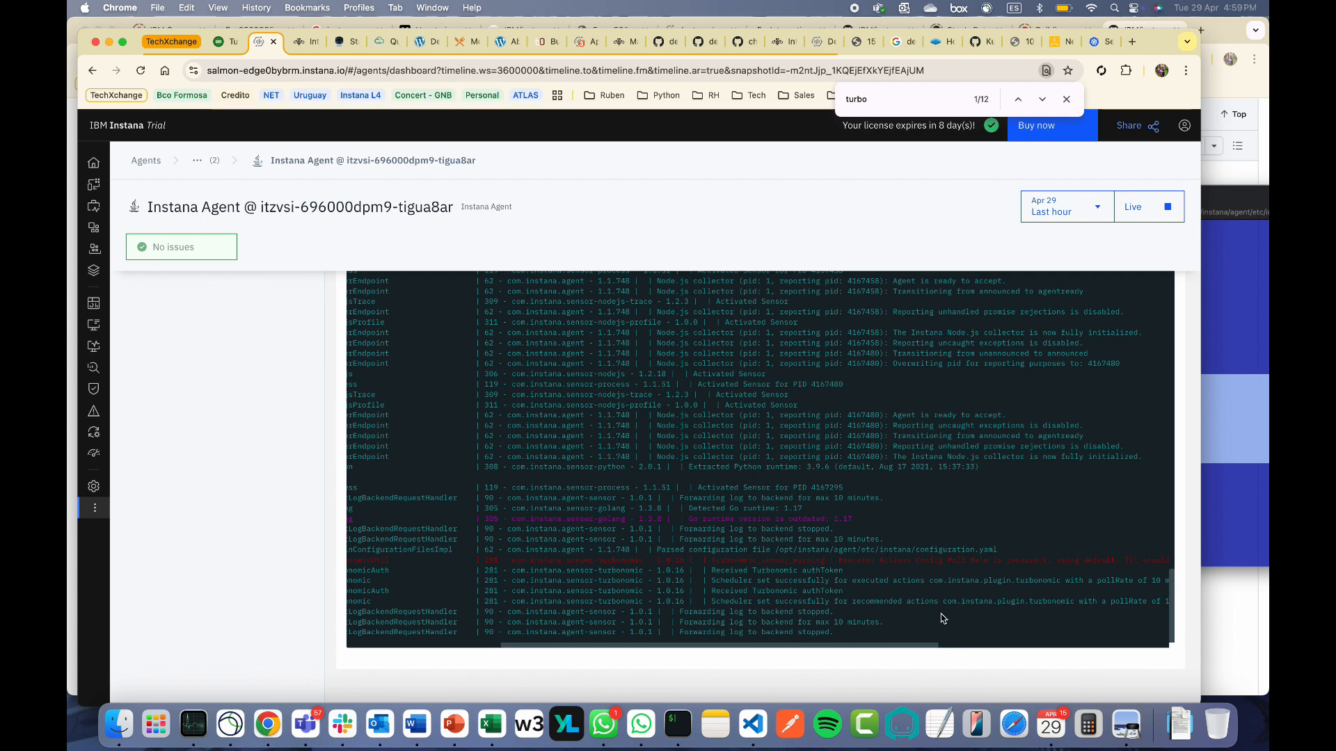
mouse_move(98, 487)
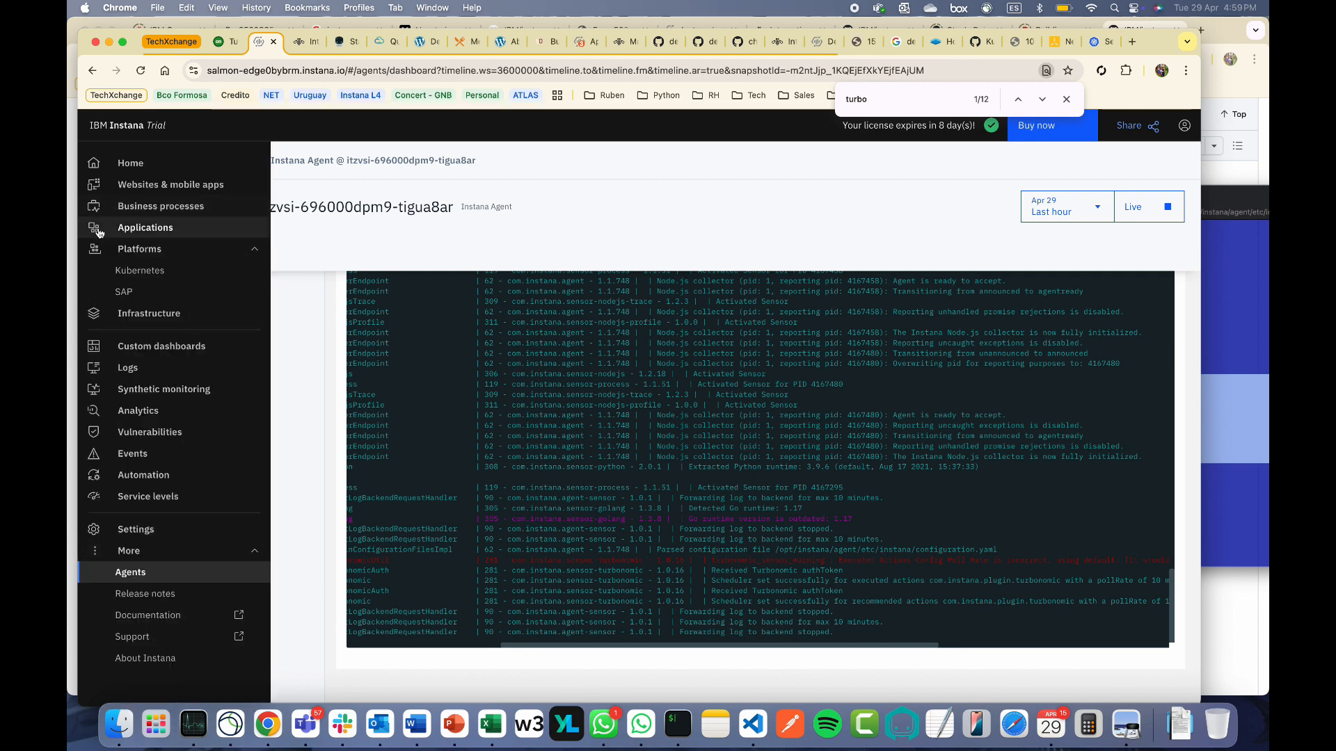
left_click(158, 232)
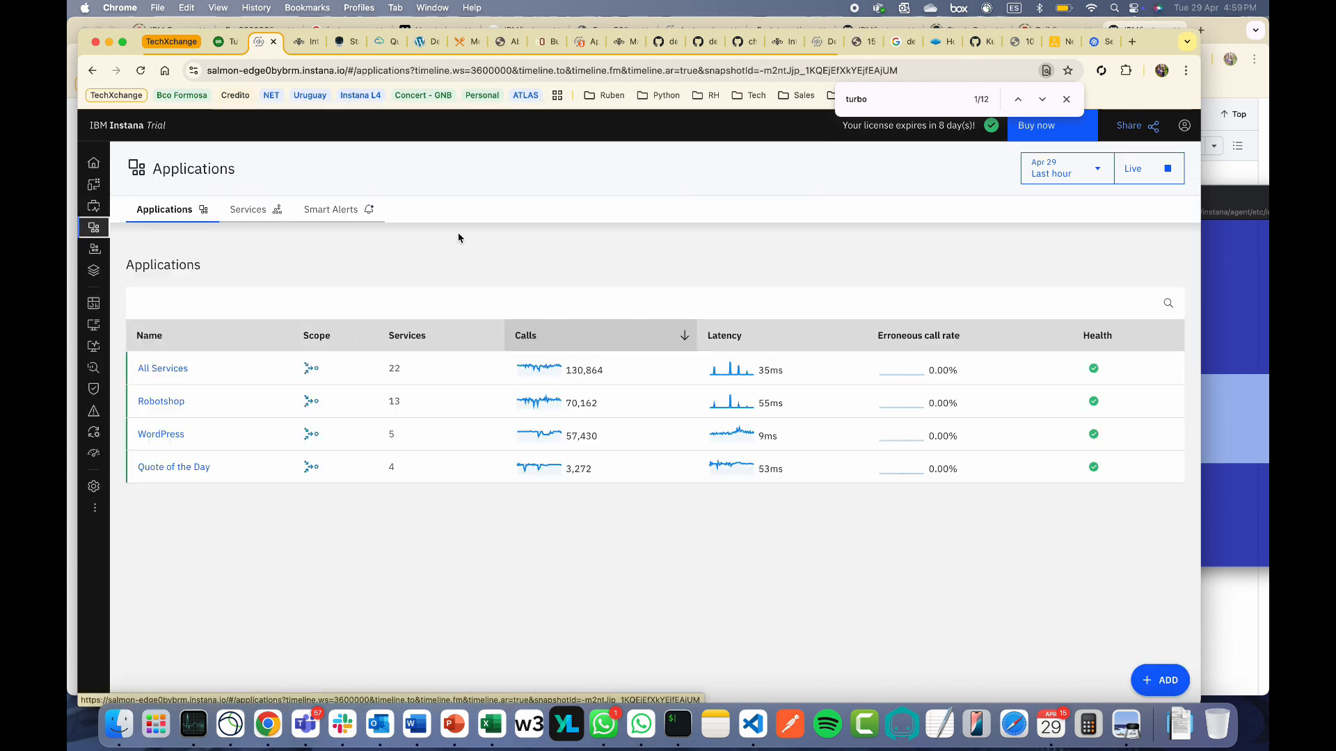
Check Robotshop's Optimizations for the single MySQL reconfigure compliance action, then return to Turbonomic
left_click(170, 401)
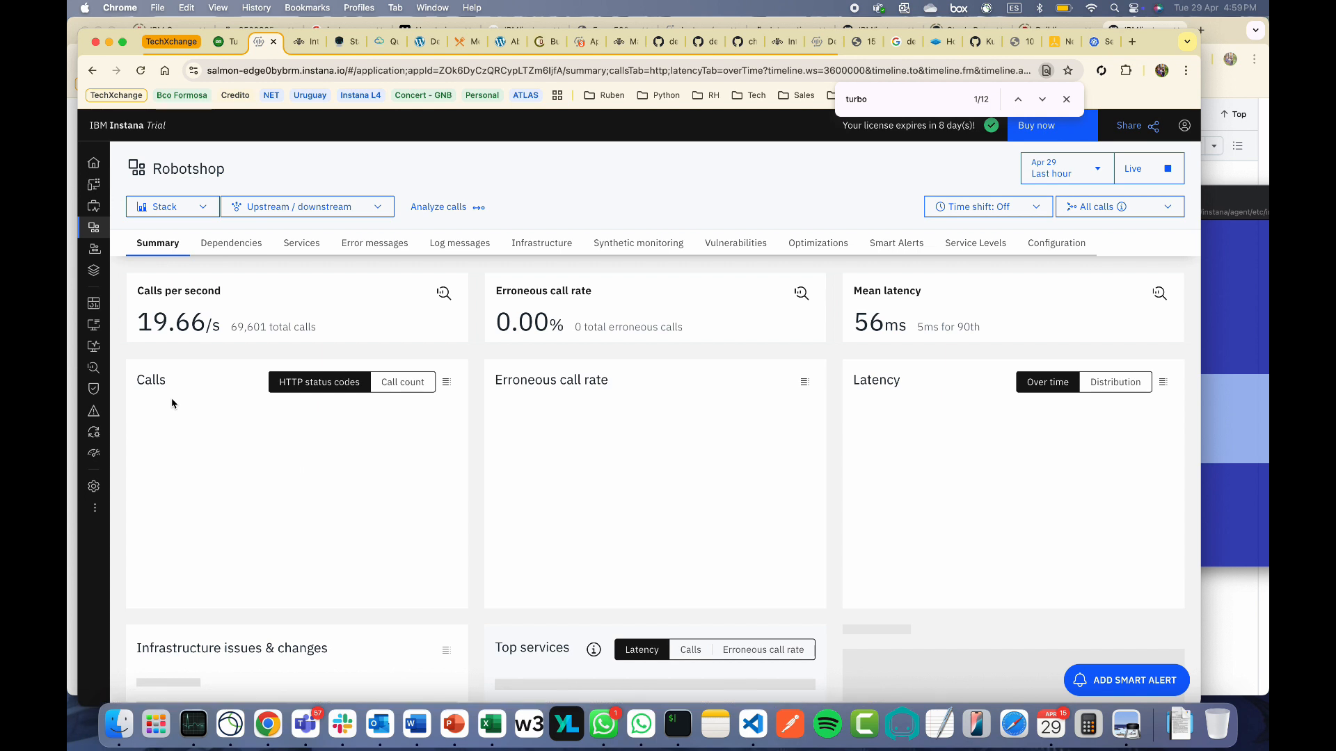
left_click(819, 244)
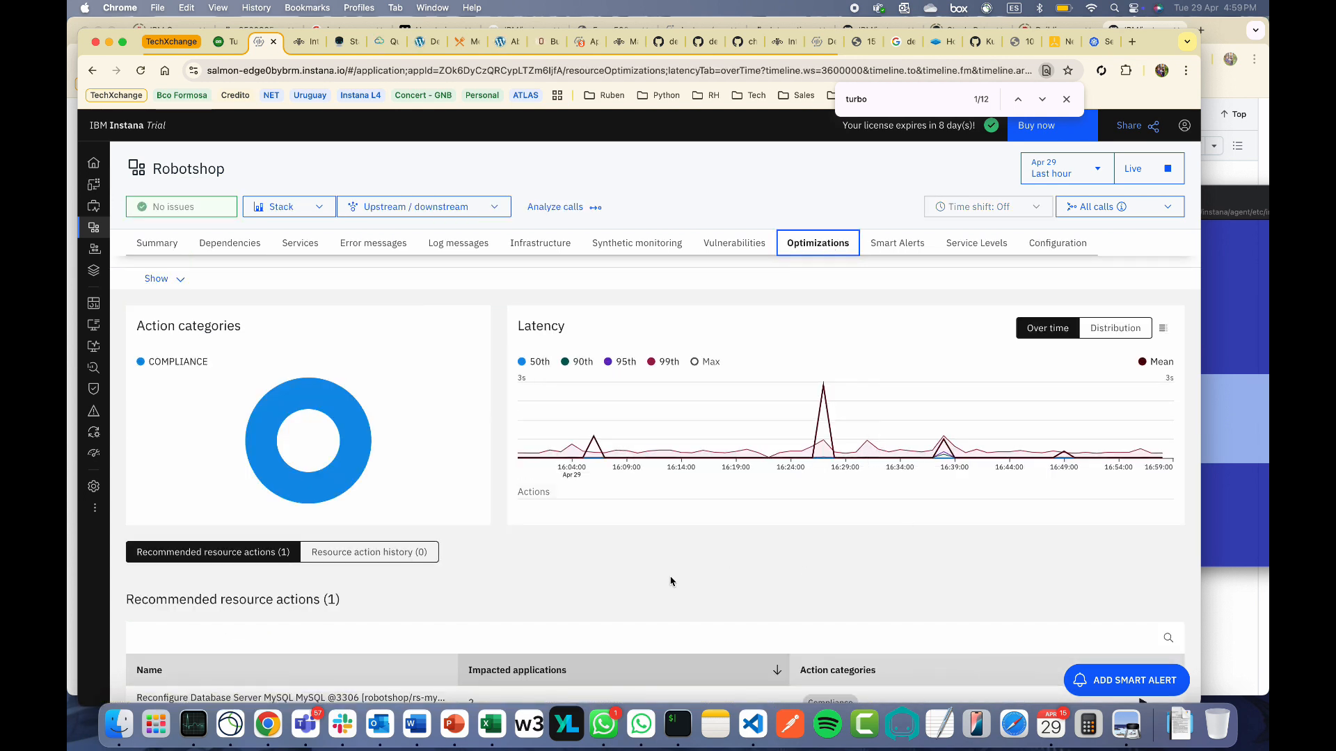
scroll(468, 542, "down", 2)
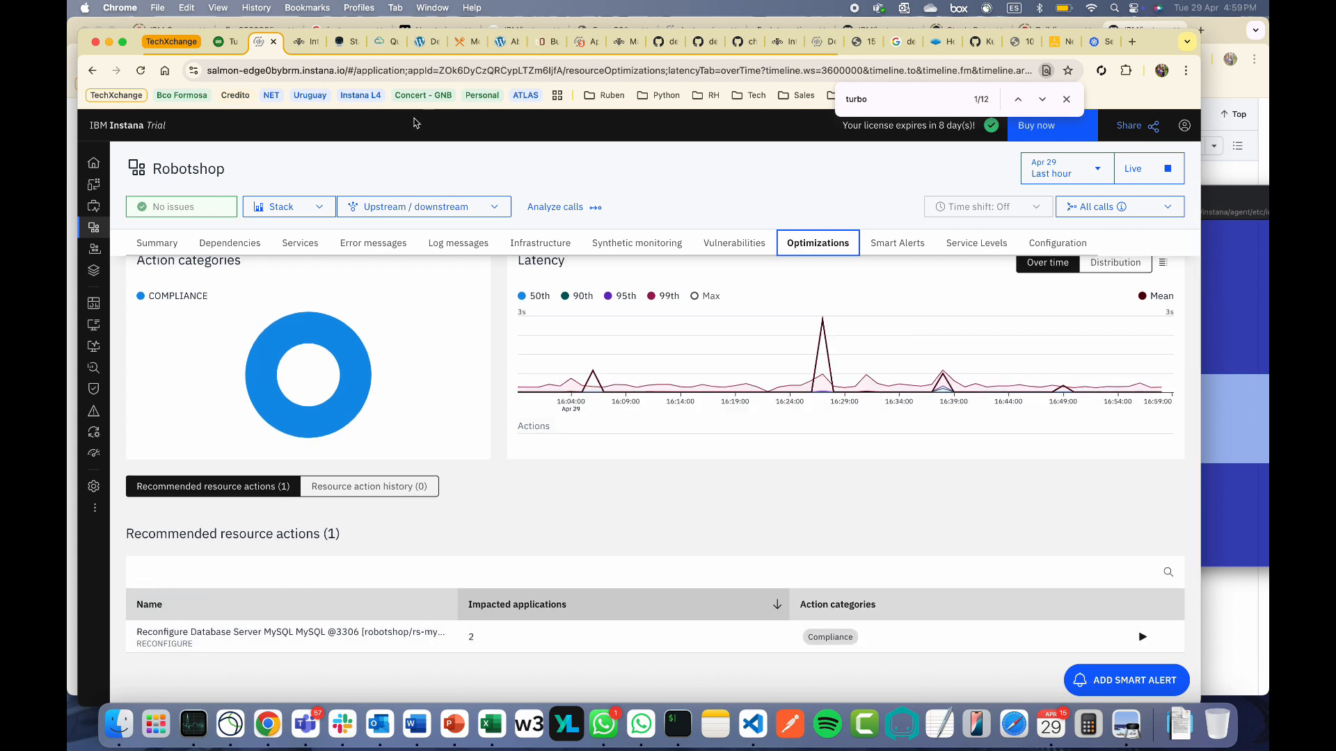
left_click(225, 49)
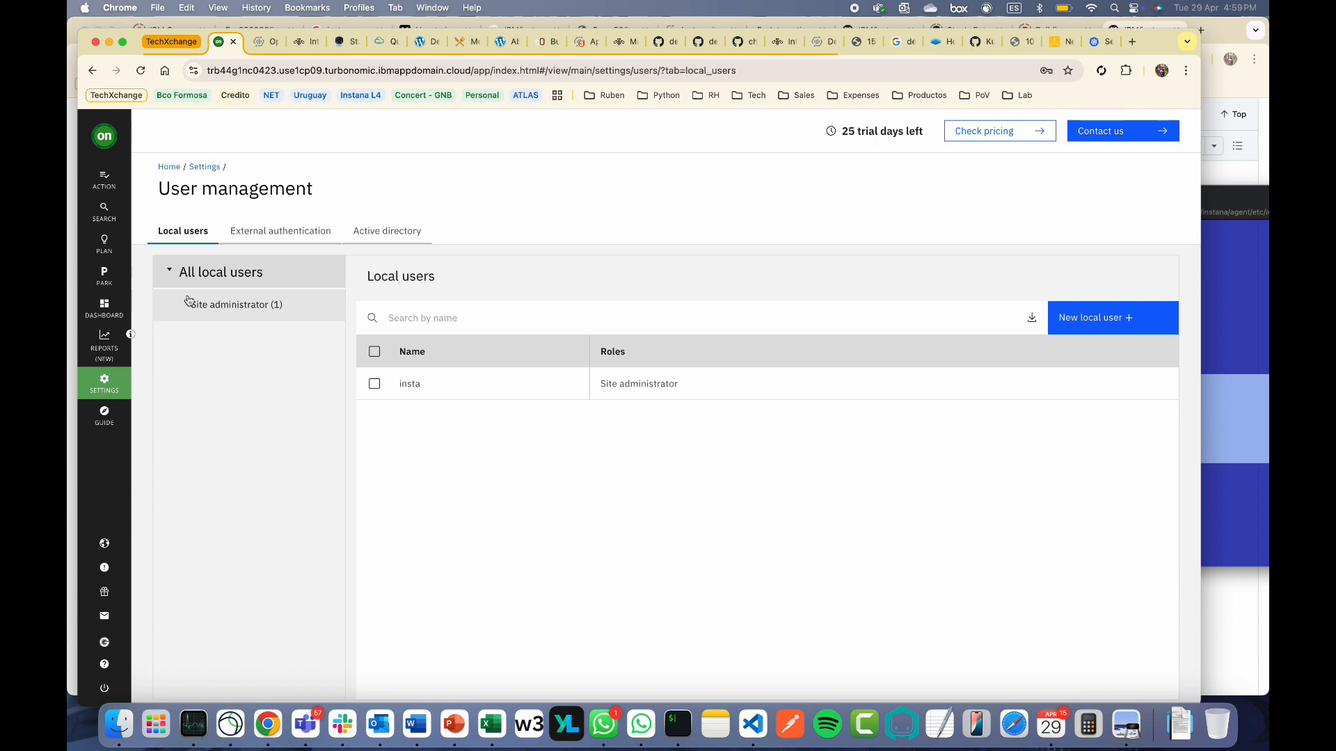
Review the Application view's pending database server reconfigure actions, then return to the home dashboard
left_click(171, 168)
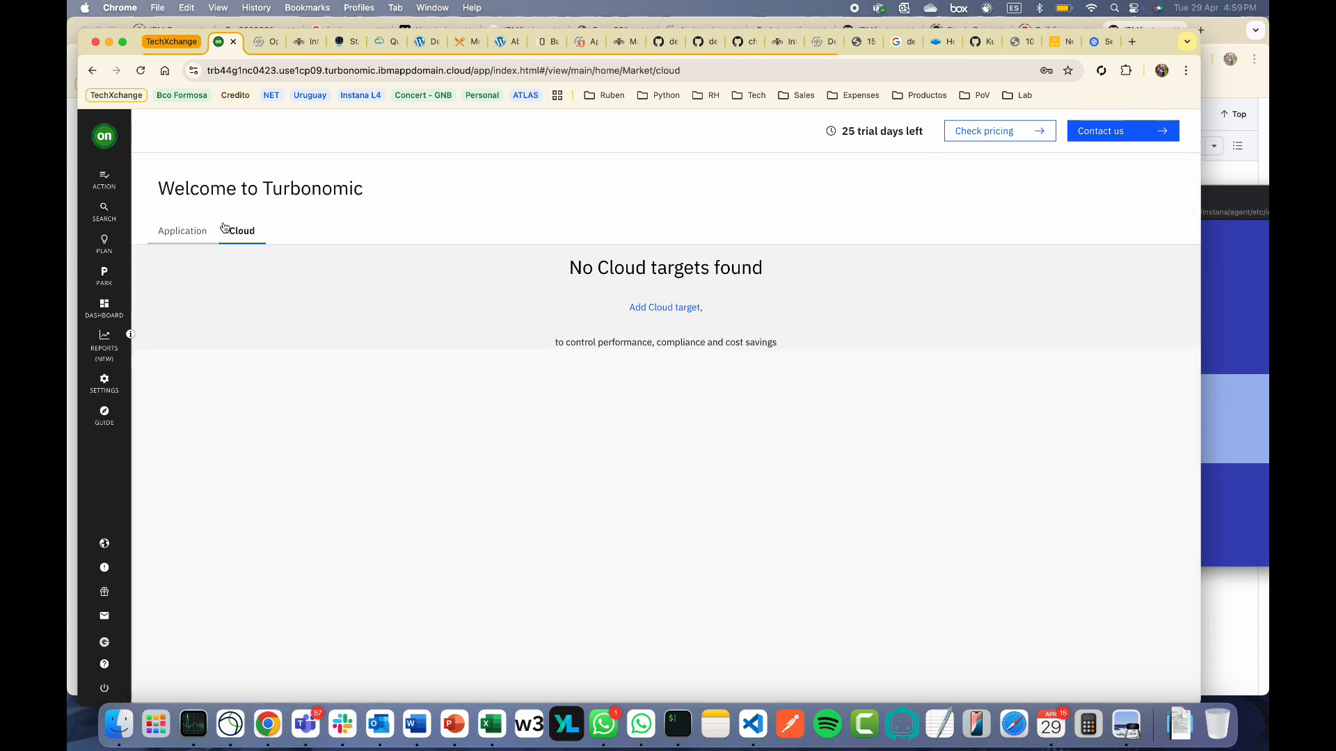
left_click(193, 233)
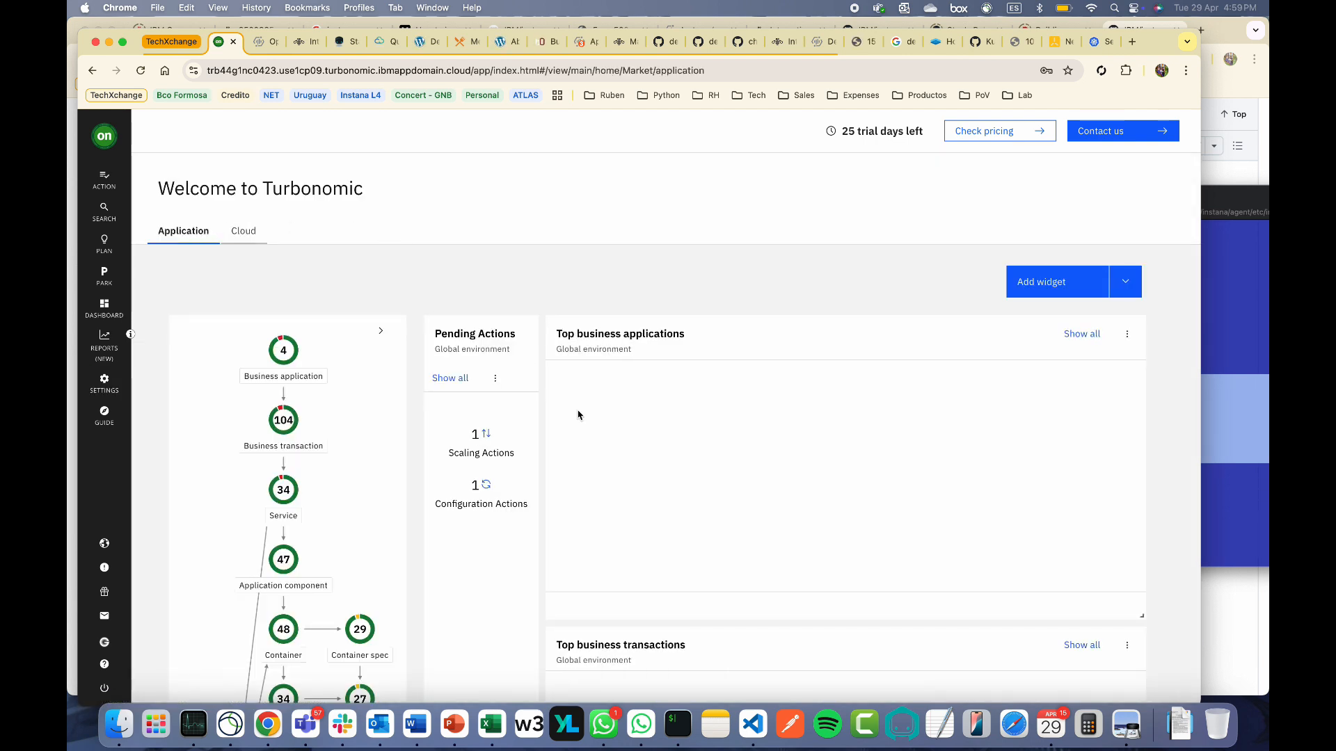
left_click(460, 384)
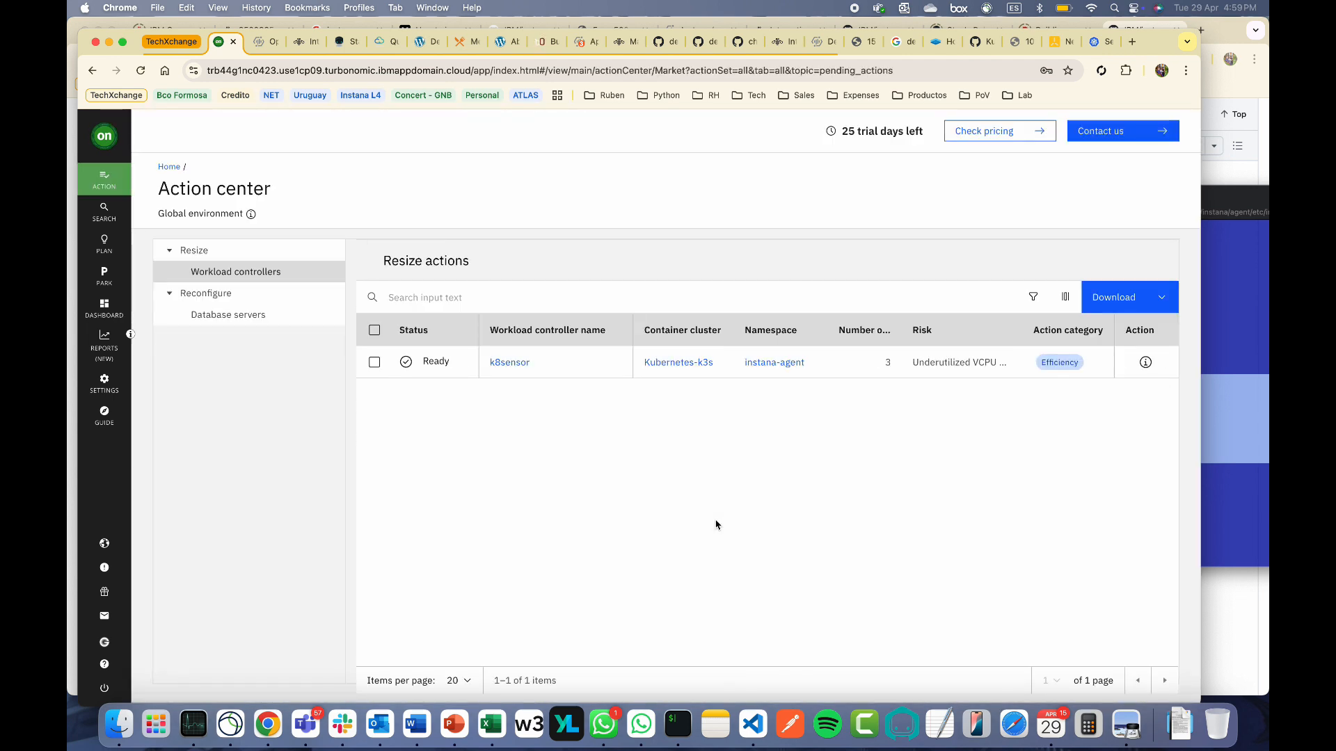
left_click(237, 315)
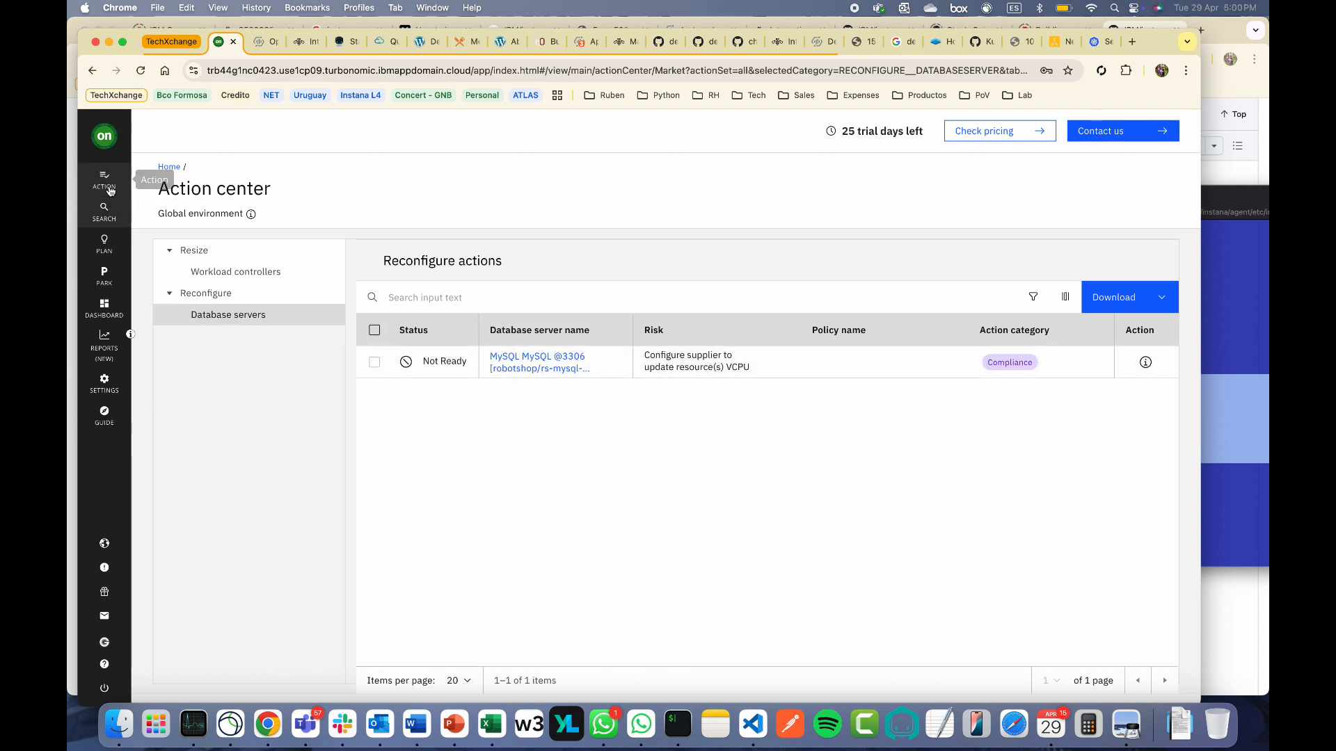
left_click(169, 167)
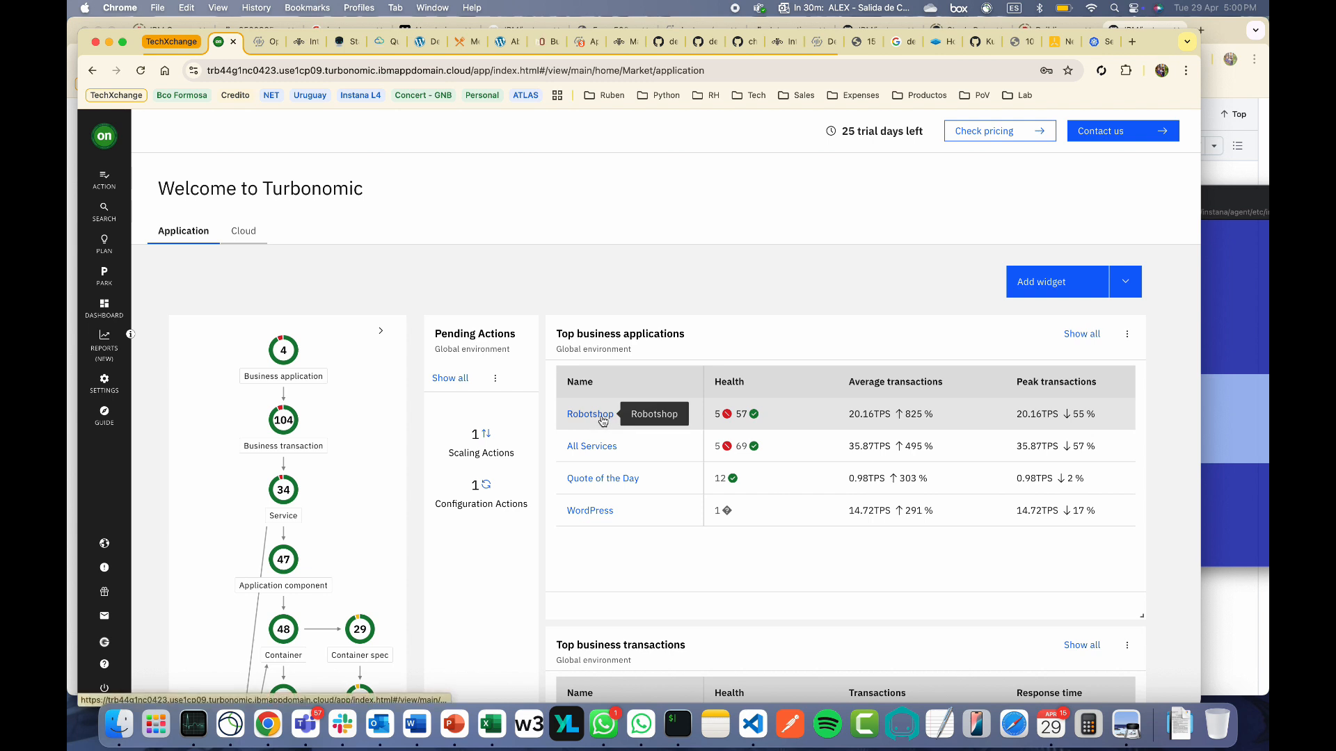
View Robotshop's Actions tab showing one MySQL vCPU reconfigure action, then return to Instana
left_click(602, 422)
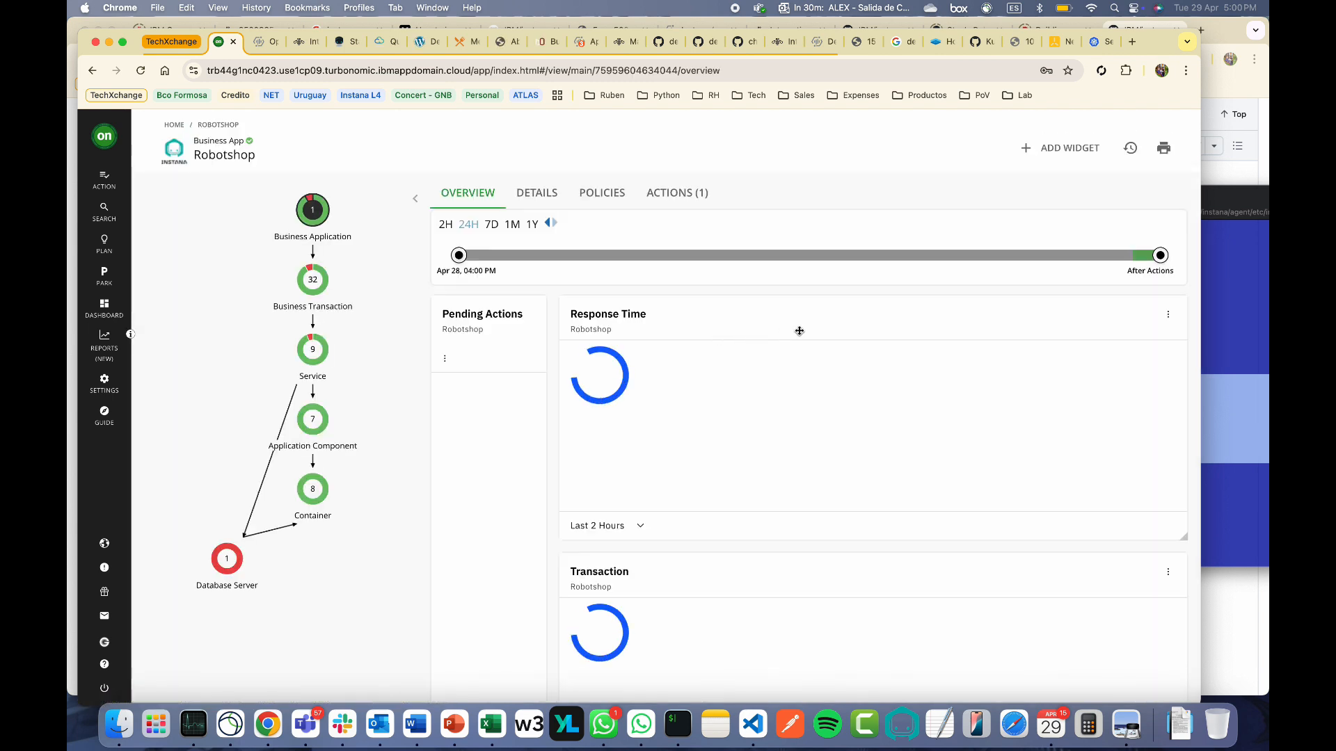
left_click(678, 200)
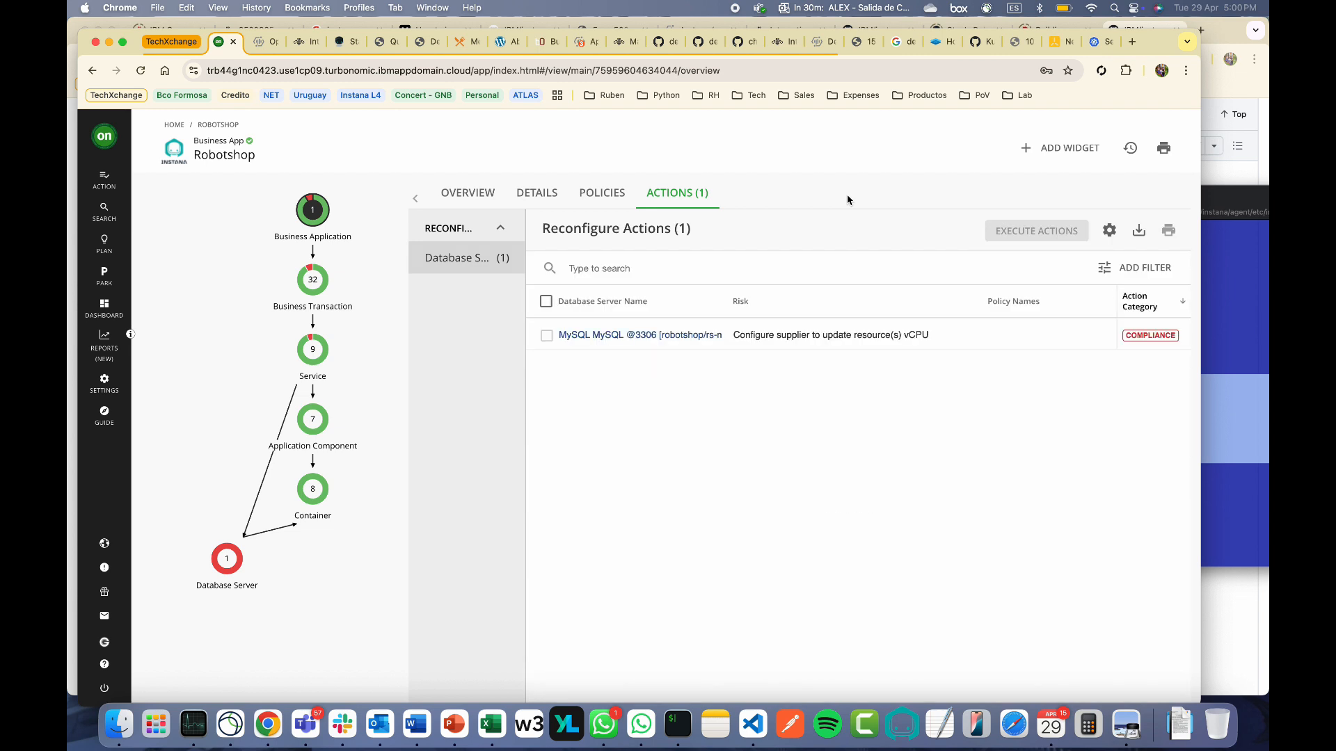
left_click(261, 41)
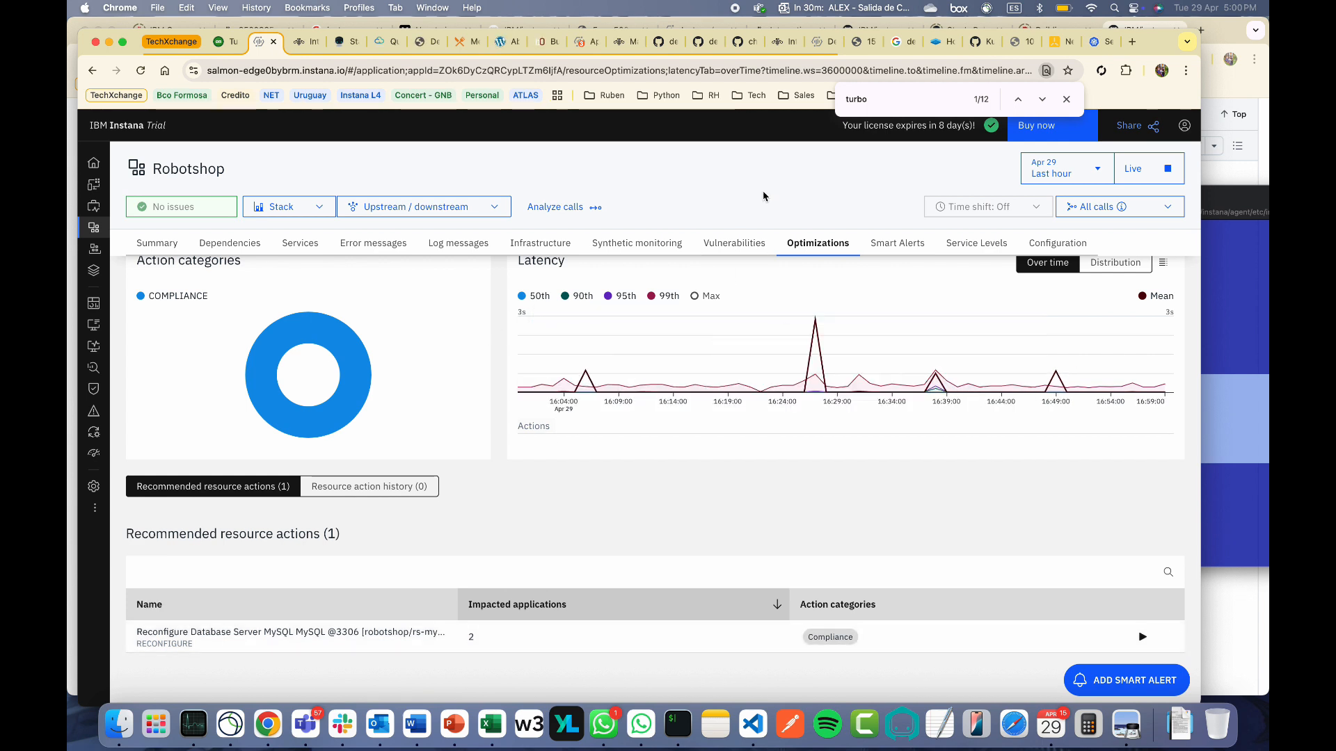
Recheck Robotshop's Optimizations for the MySQL reconfigure recommendation, then return to the Applications list
scroll(885, 303, "up", 2)
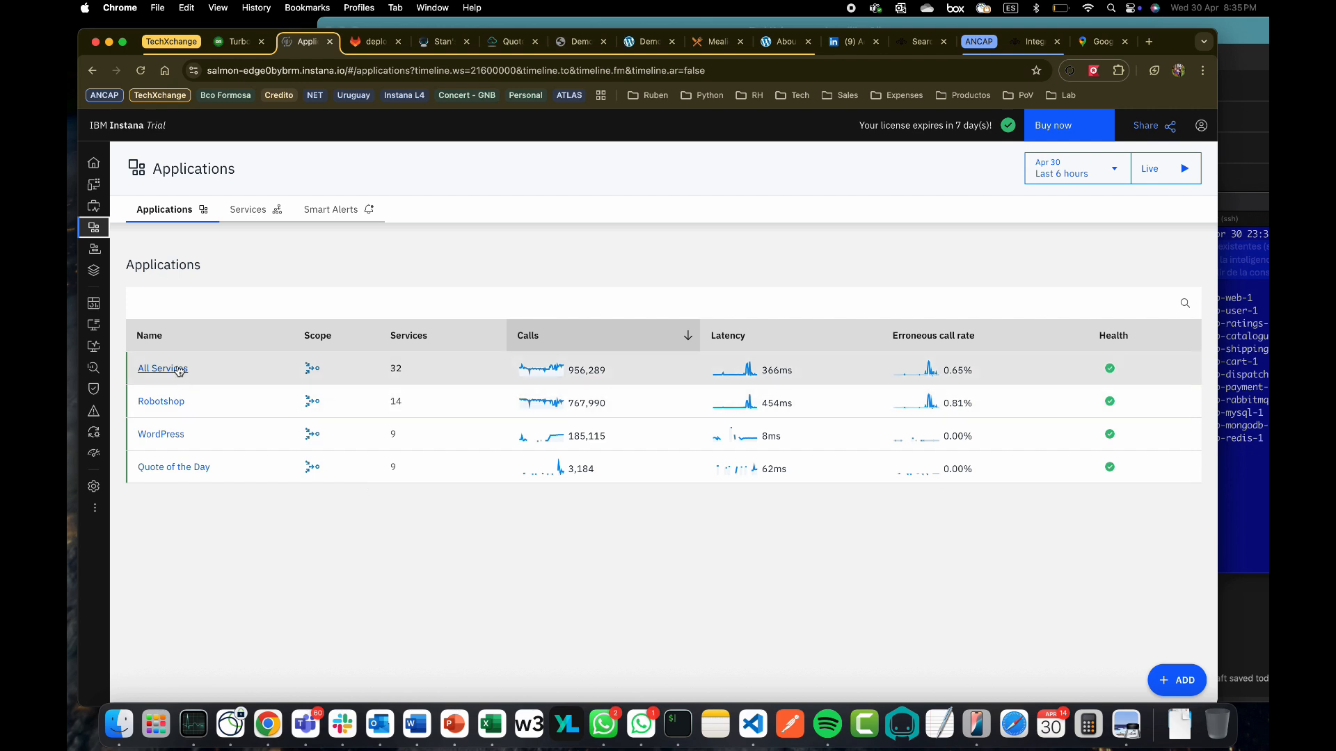
left_click(161, 402)
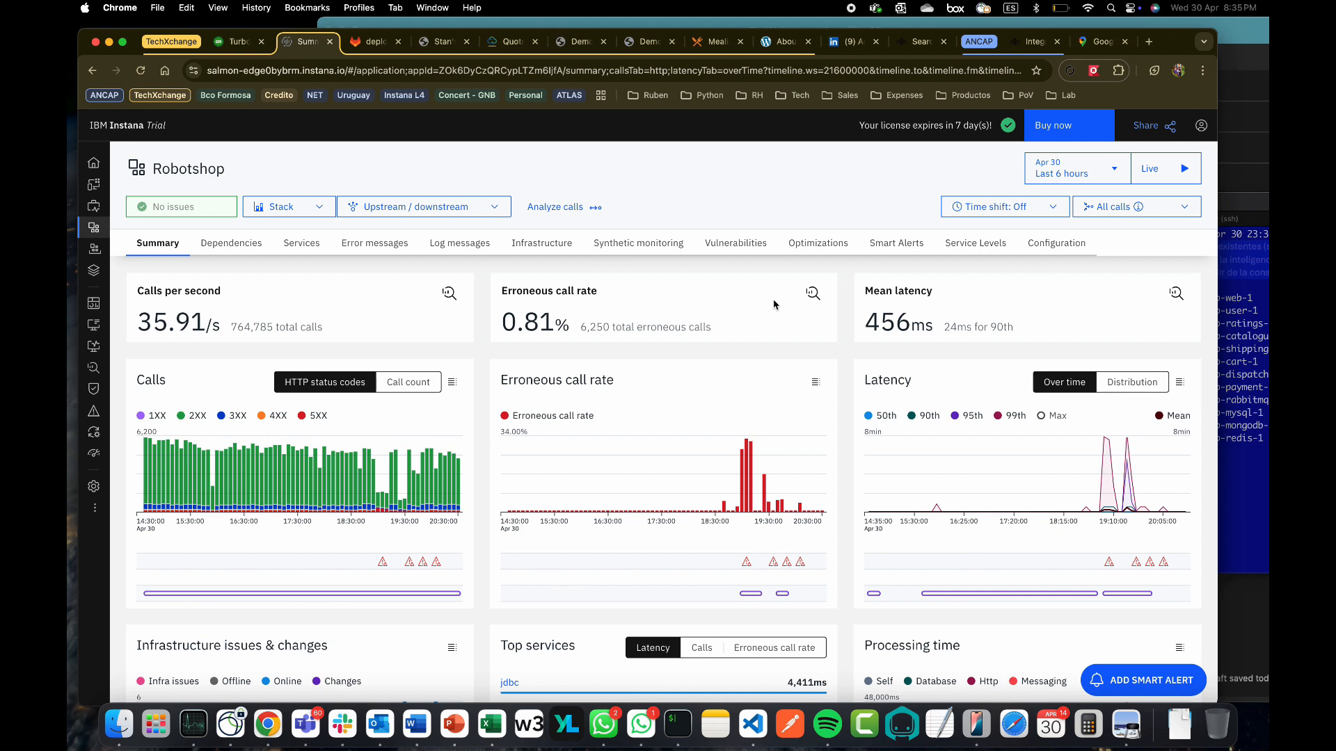
left_click(819, 247)
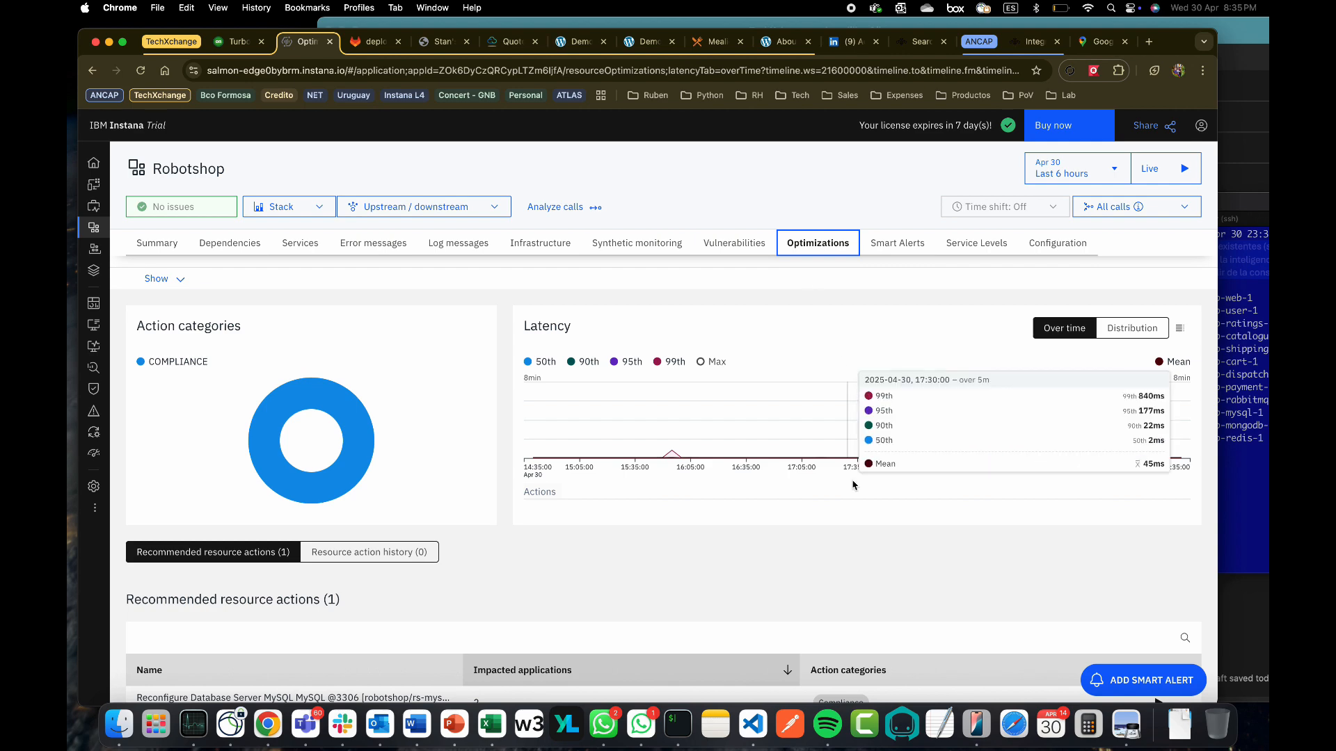
scroll(853, 530, "down", 2)
scroll(853, 529, "up", 2)
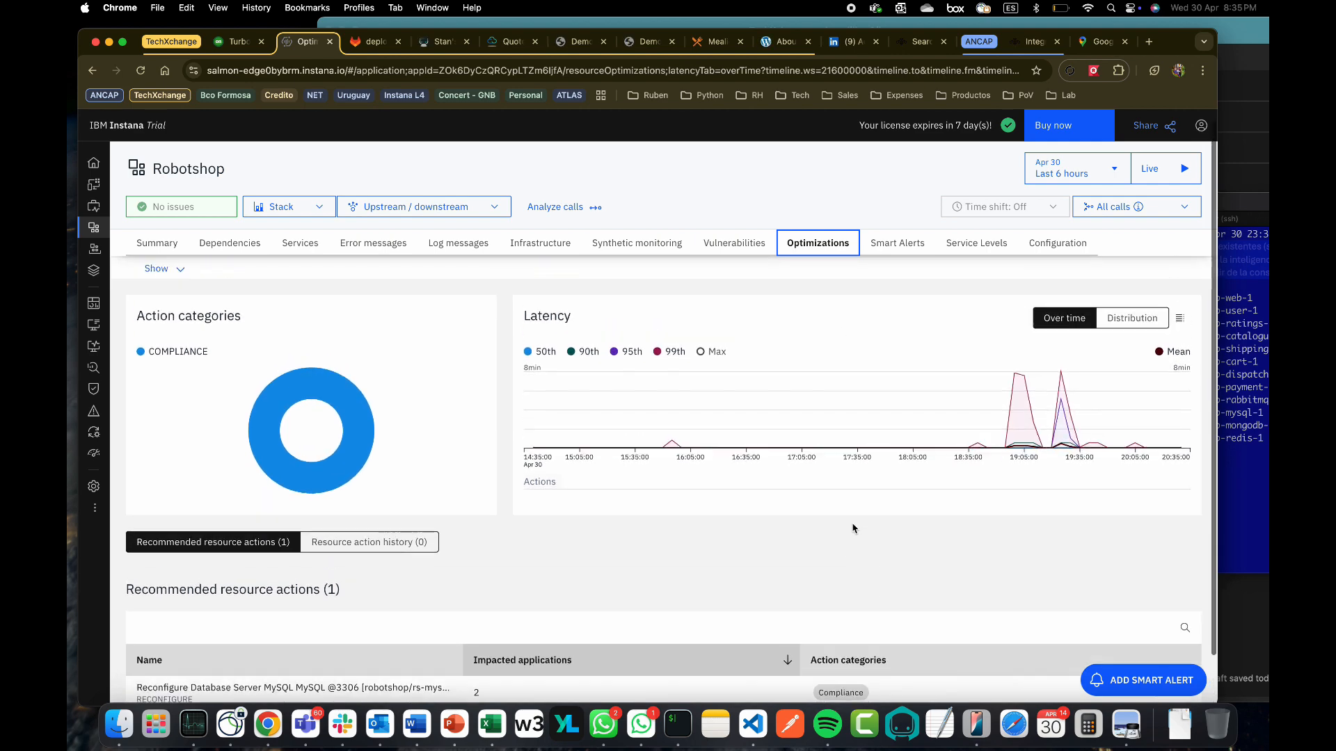
left_click(97, 226)
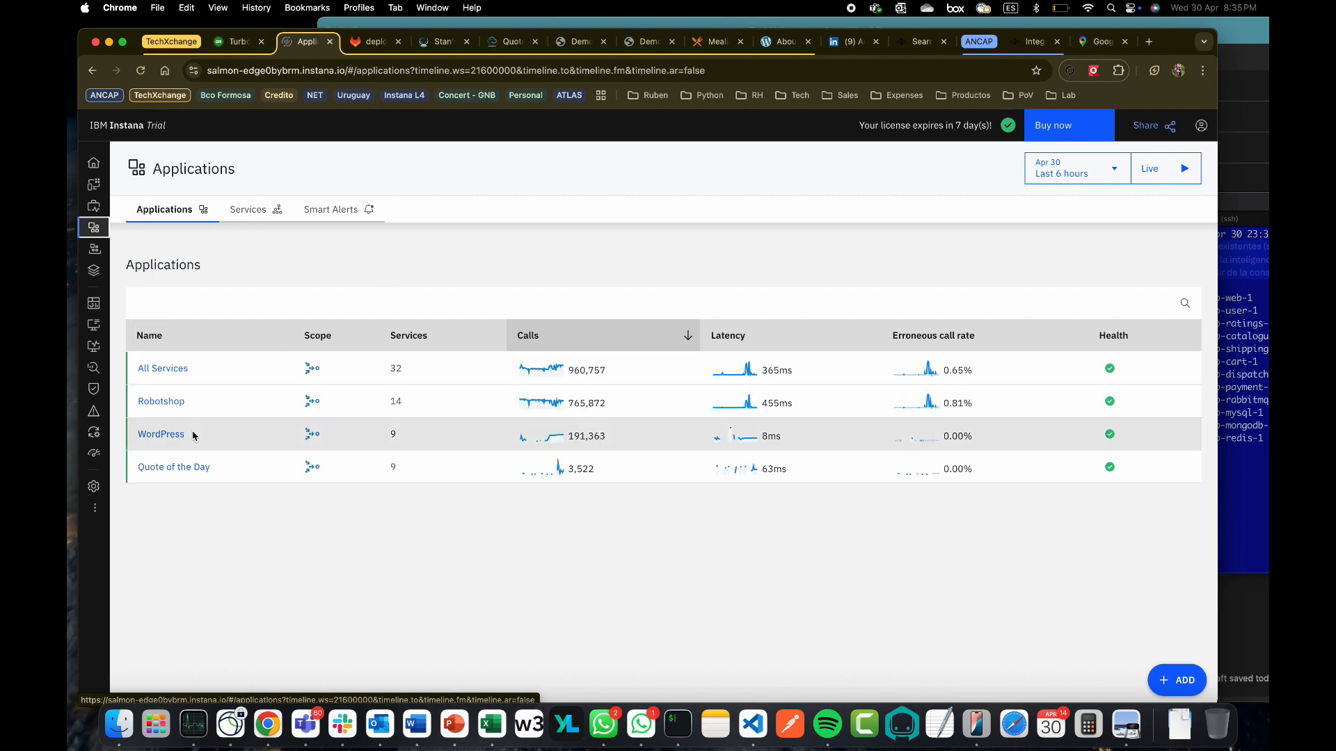
Check Quote of the Day's Optimizations for its heap resize-down efficiency action, then return to Applications
left_click(174, 470)
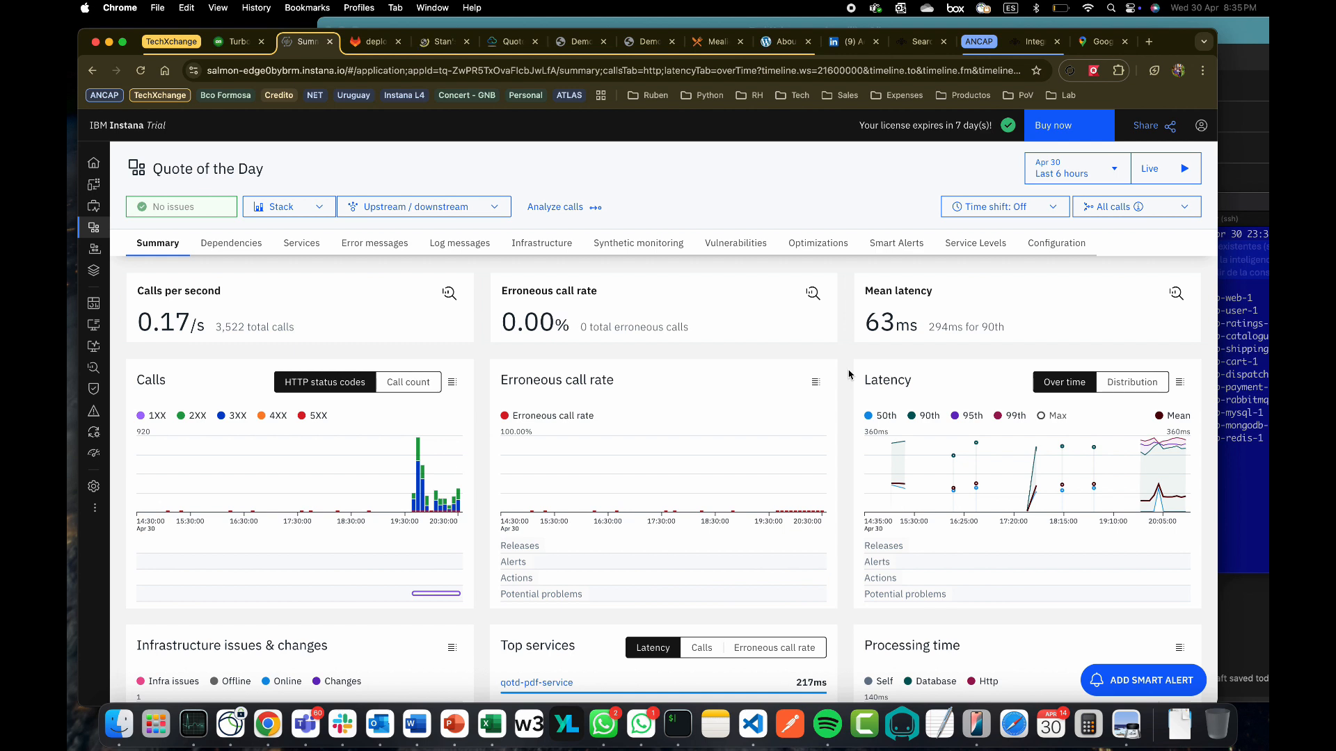
left_click(838, 248)
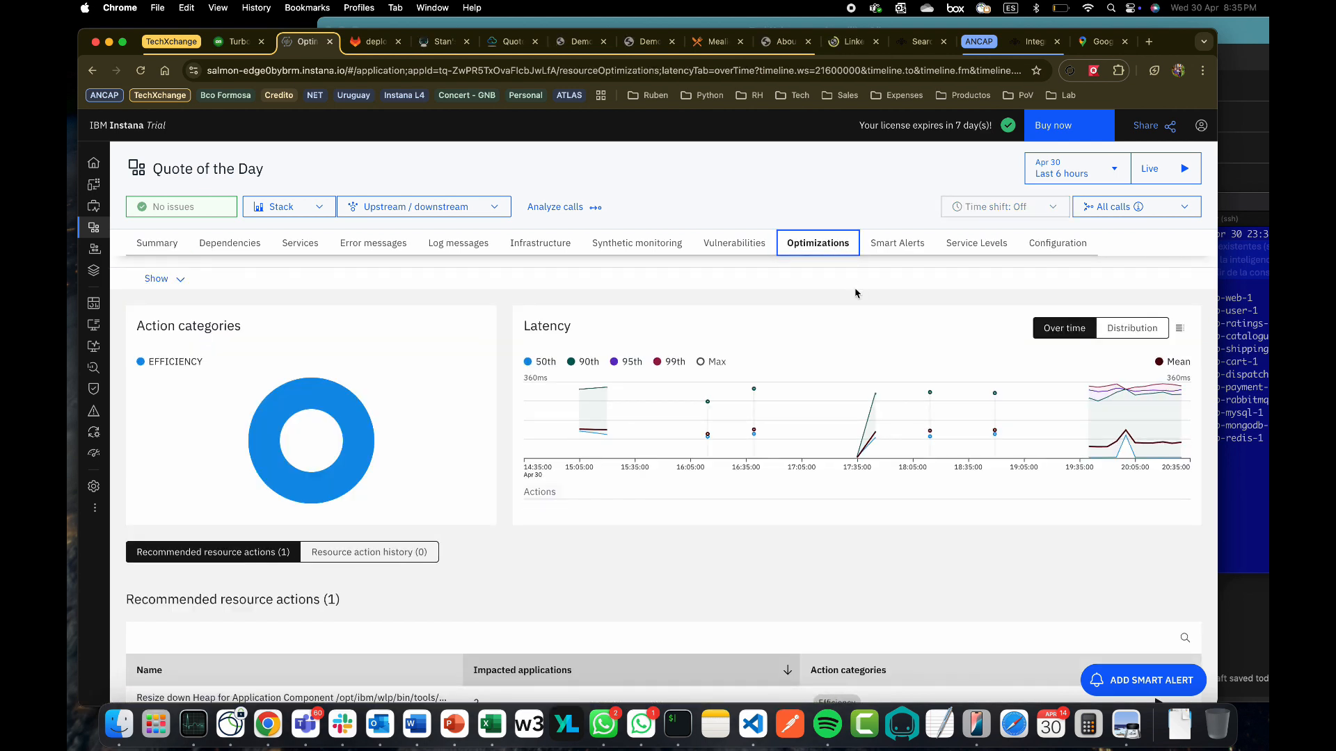
scroll(809, 547, "down", 2)
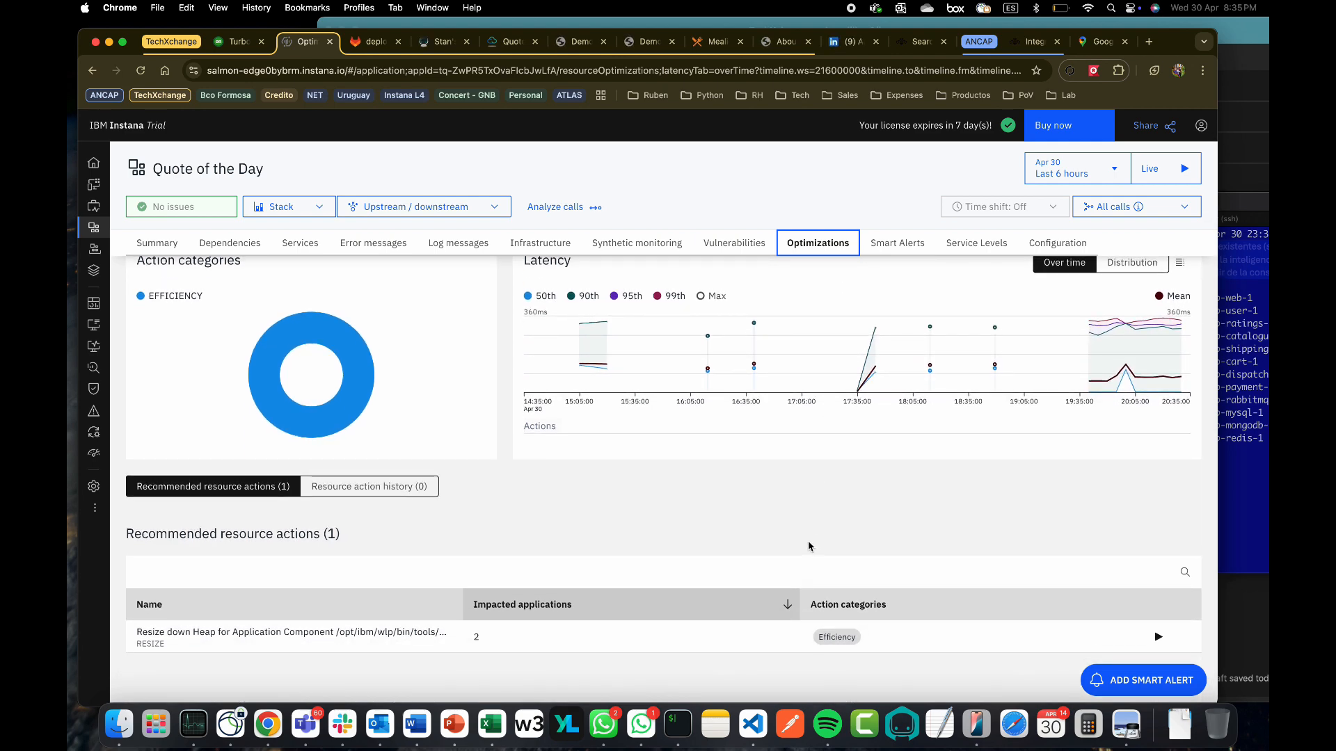
scroll(807, 546, "up", 2)
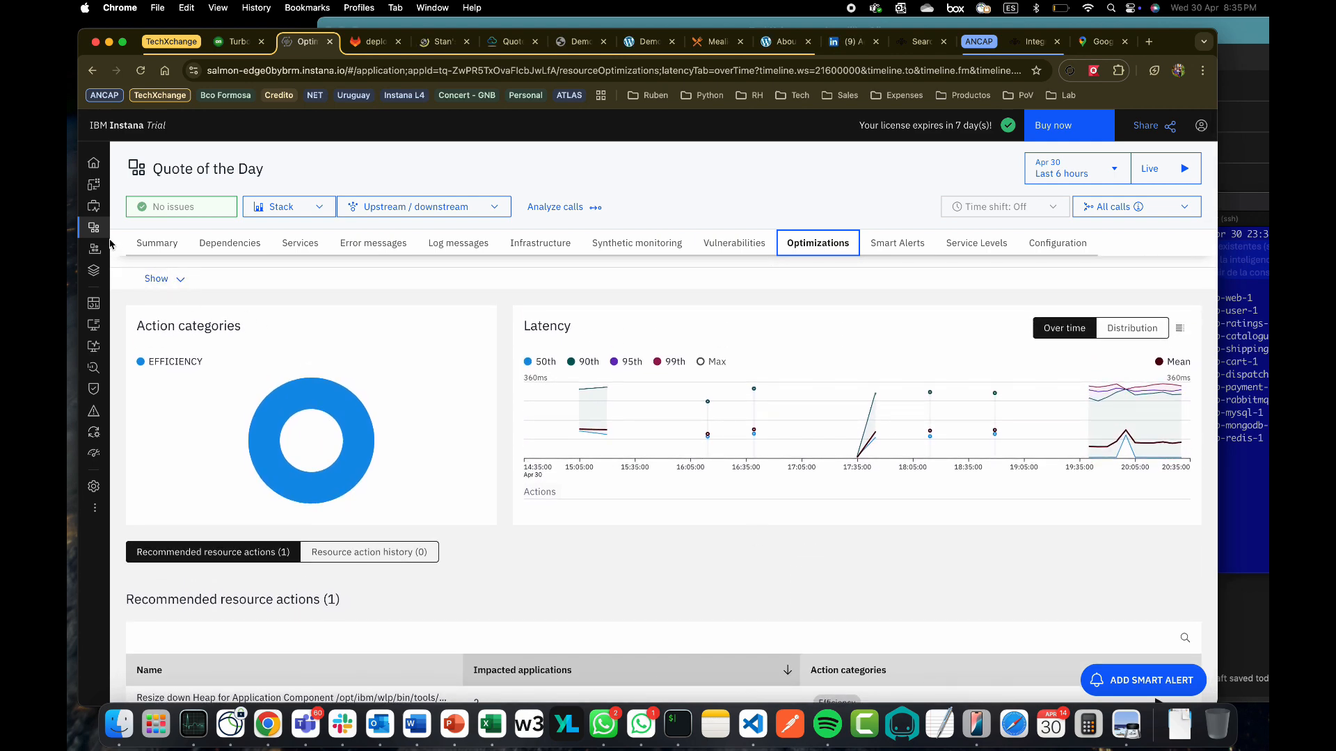
mouse_move(97, 229)
left_click(259, 235)
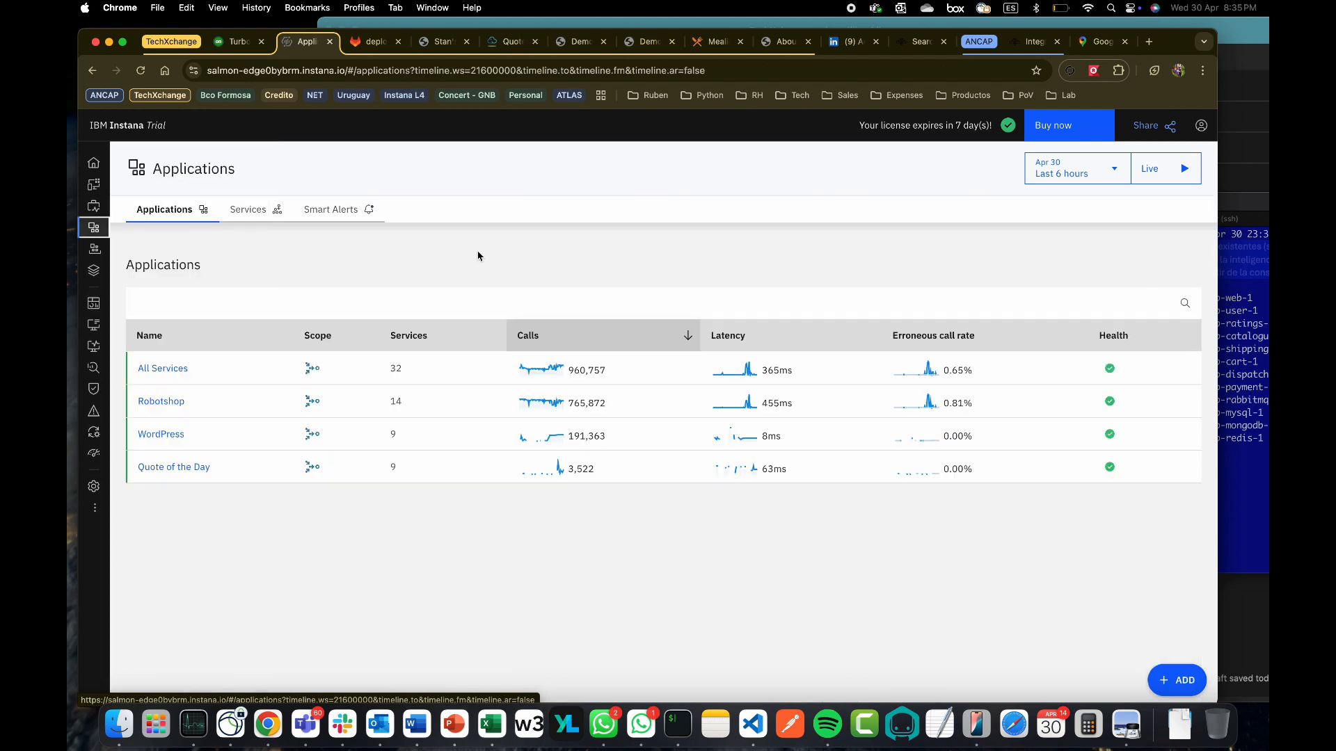
Check Instana's All Services heap resize and MySQL reconfigure recommendations, then Turbonomic's 512→384 MB heap downsize
left_click(187, 368)
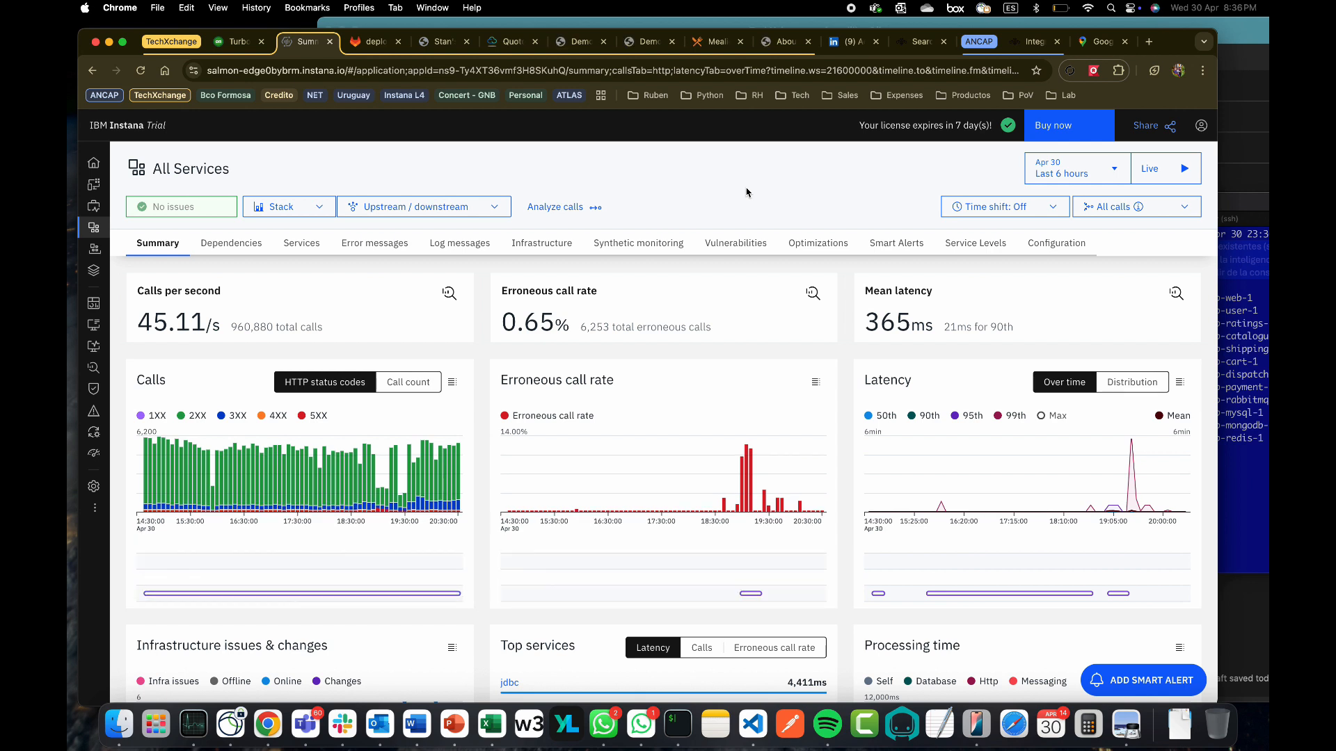
left_click(814, 245)
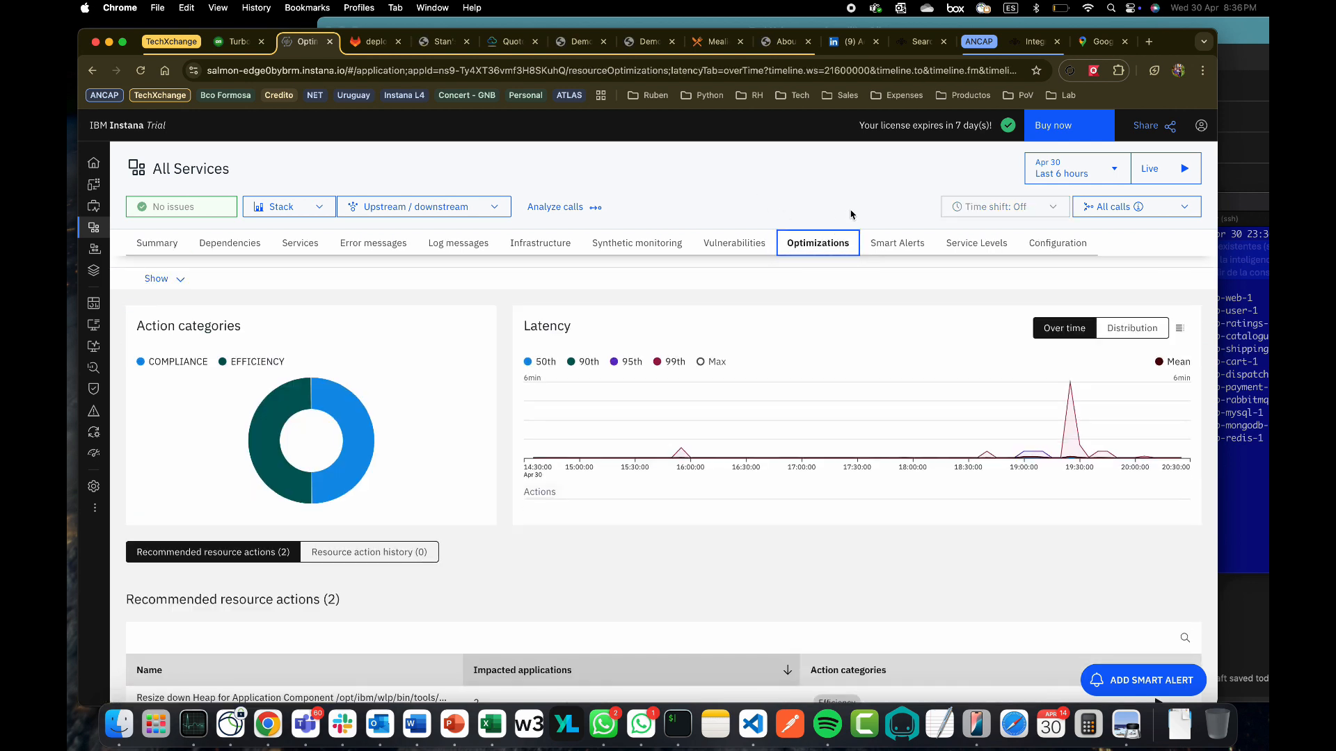
scroll(856, 479, "down", 3)
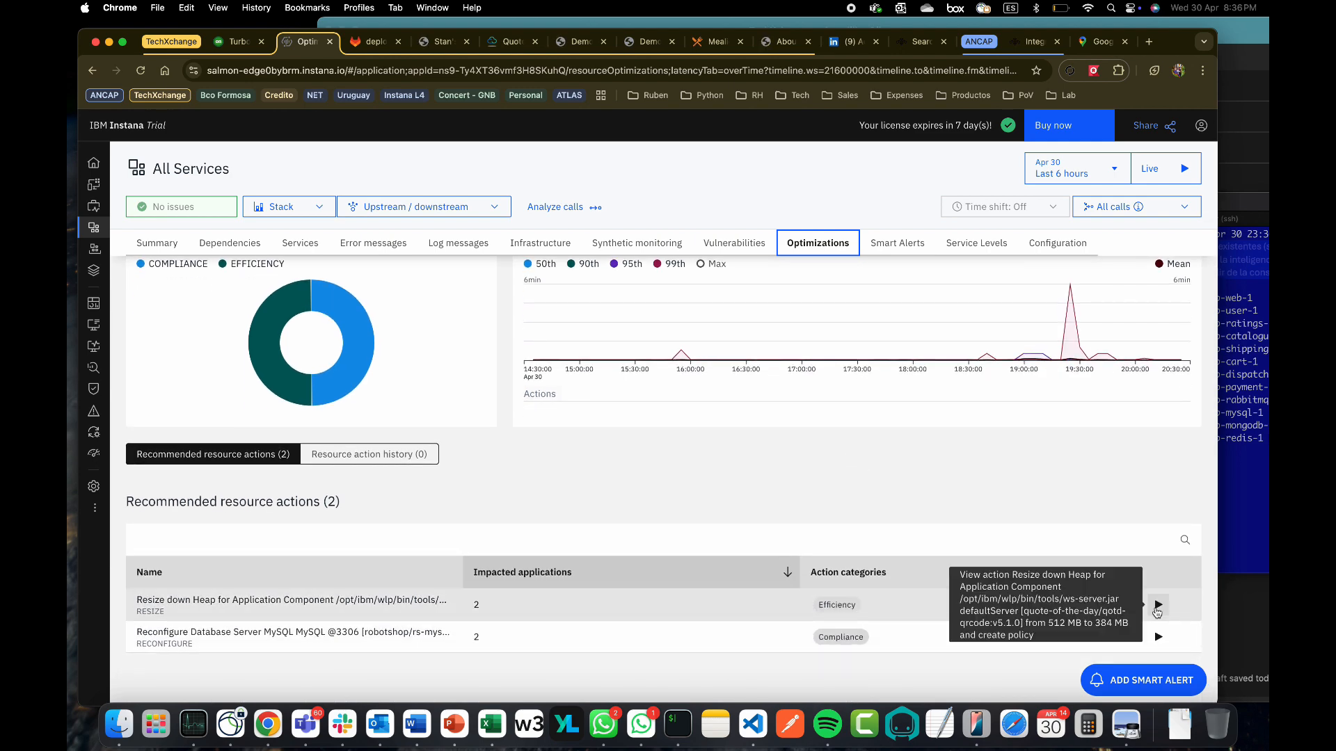
scroll(930, 501, "up", 3)
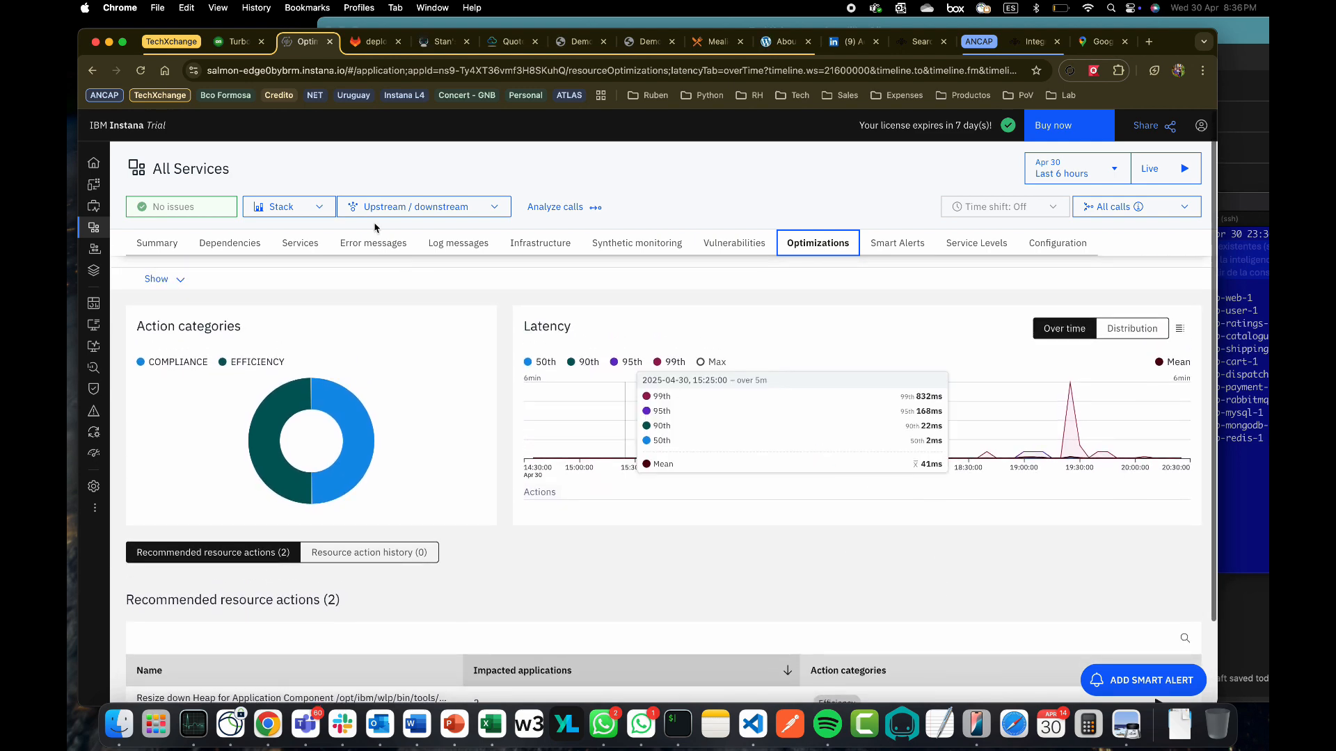
left_click(248, 48)
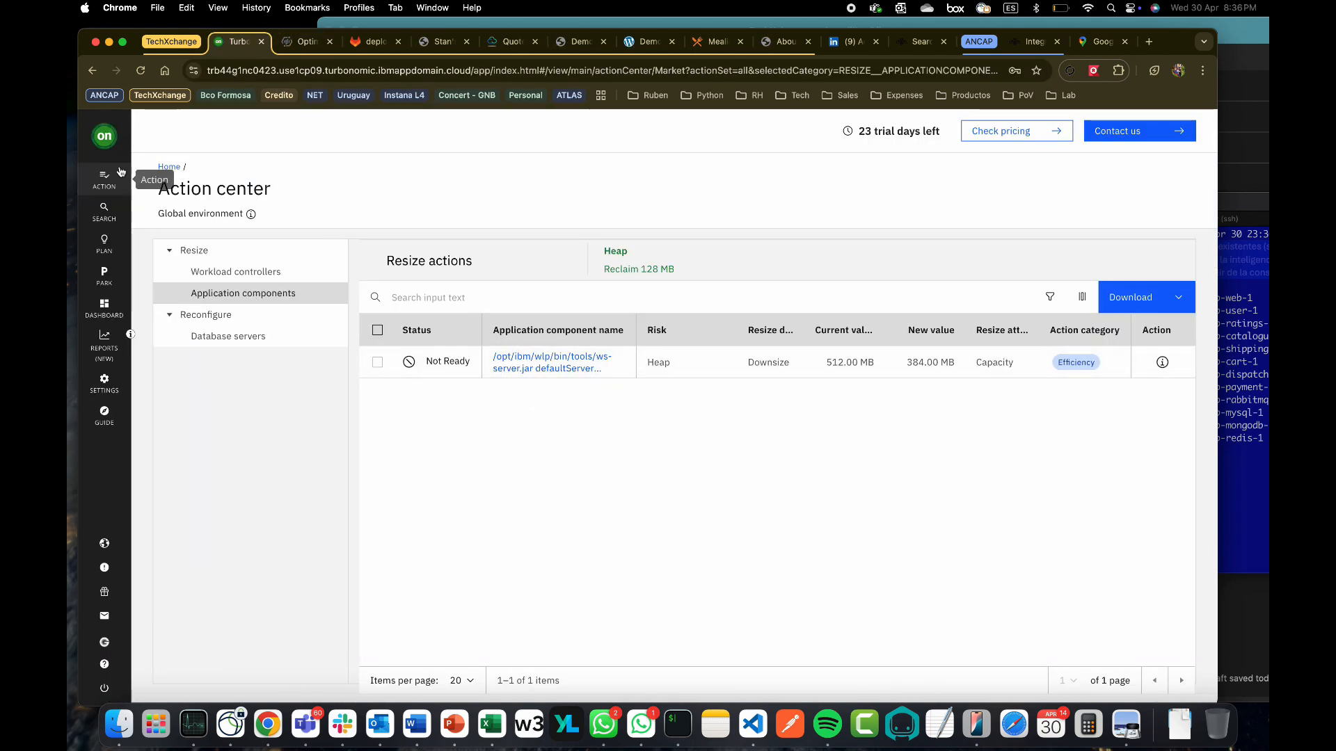
From the Turbonomic home dashboard, list all seven pending workload-controller resize actions
left_click(105, 141)
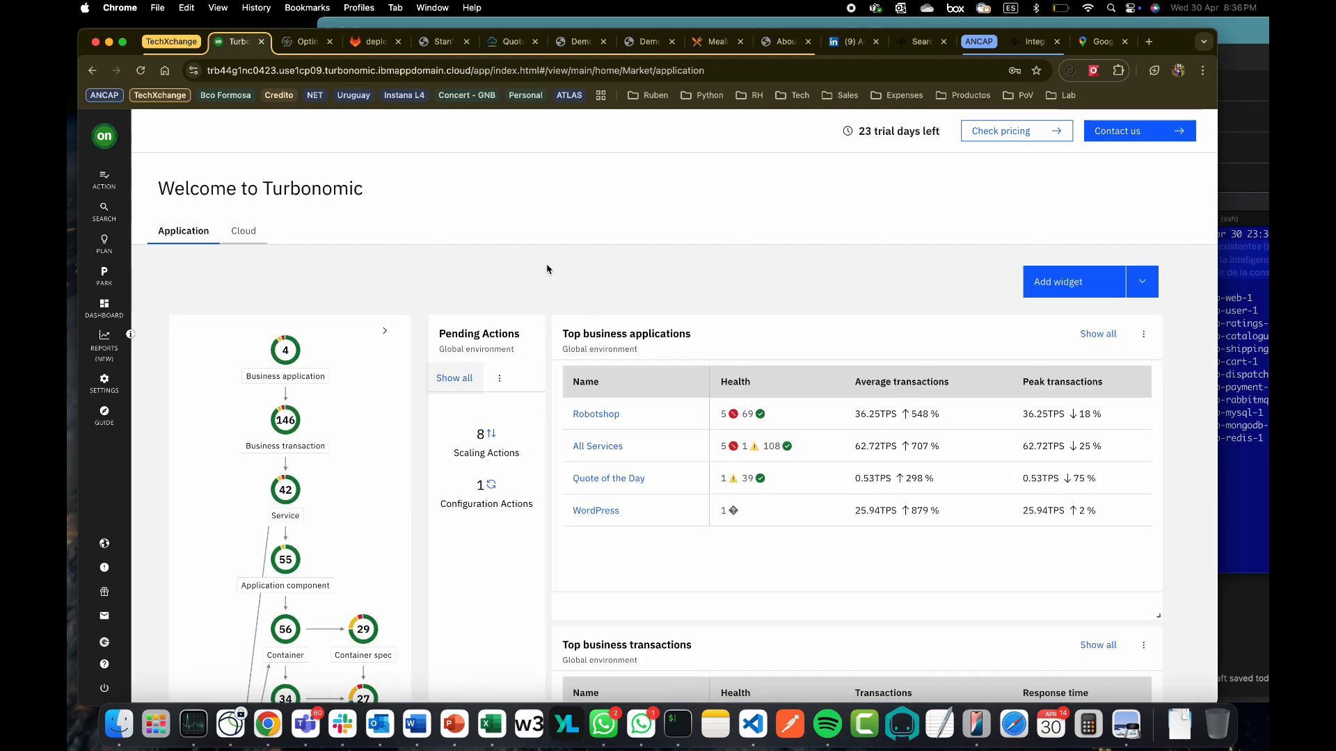
left_click(460, 379)
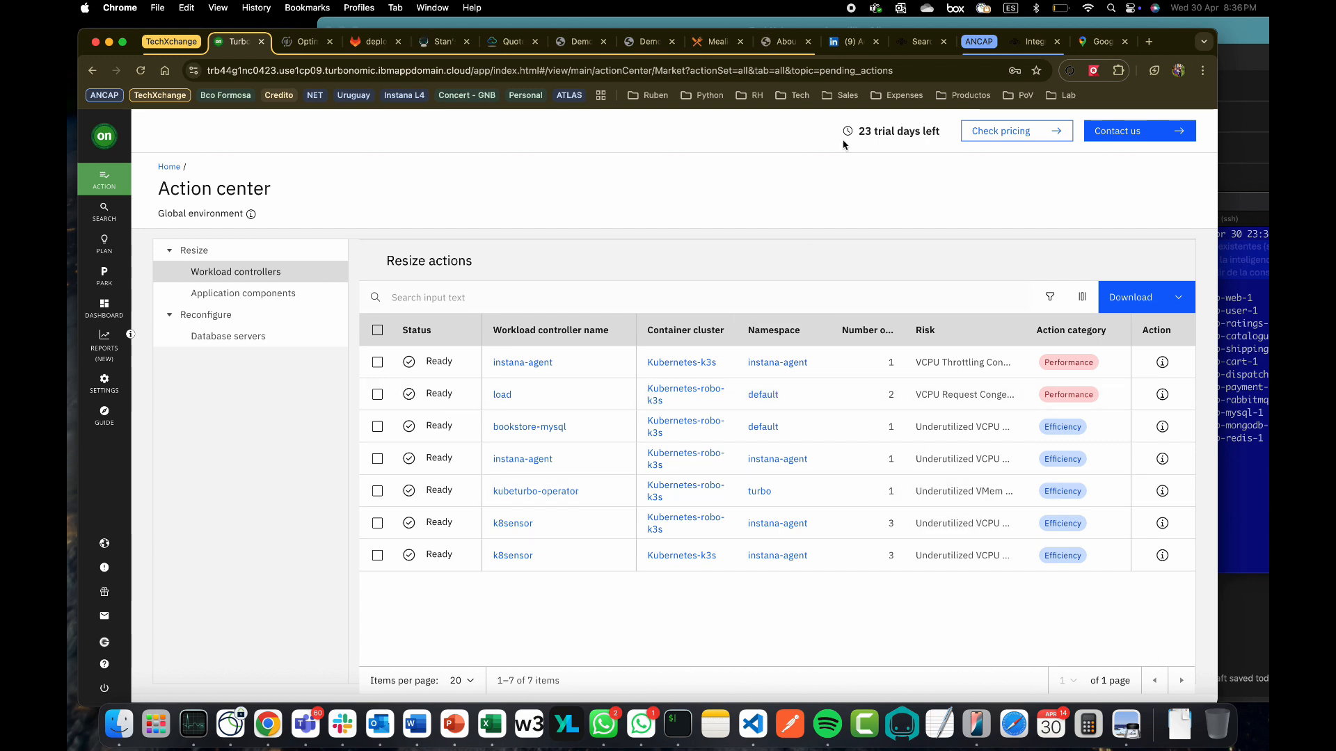
Return to the home dashboard showing 3 pending scaling actions and 1 configuration action
left_click(852, 10)
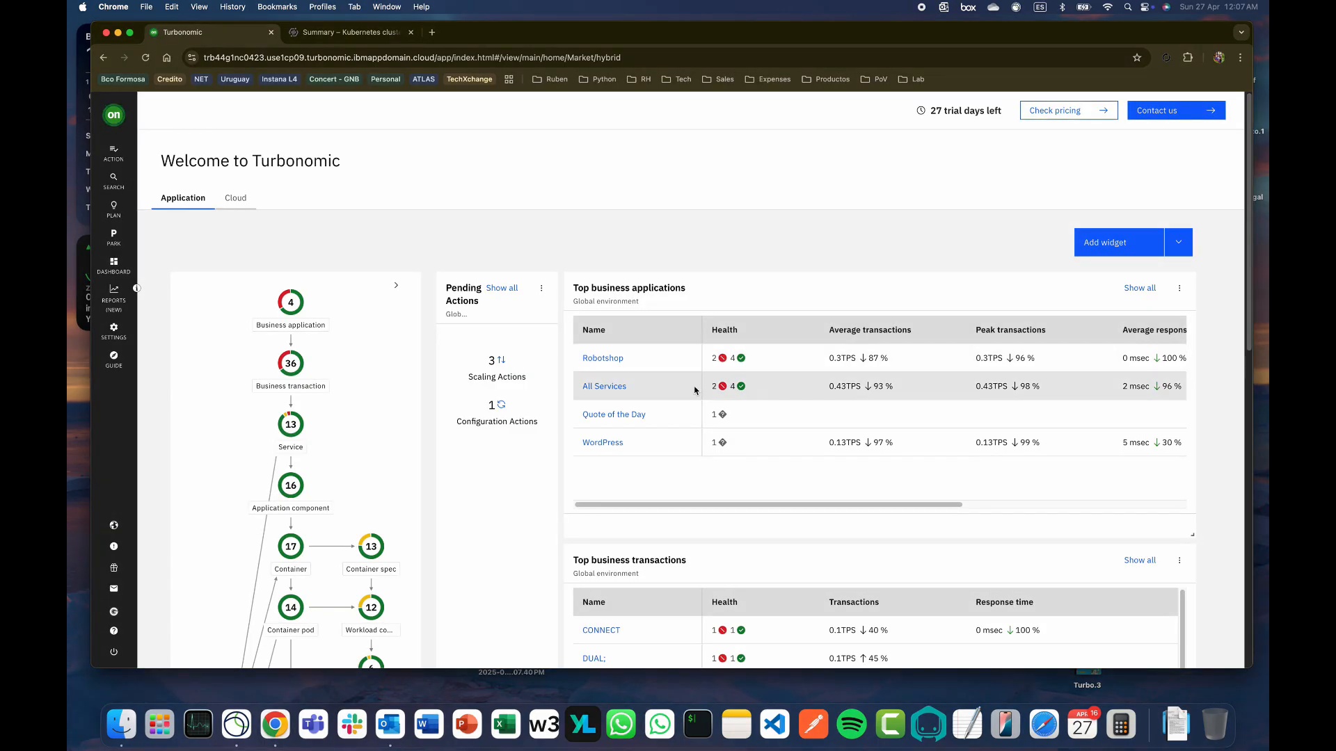
Glance at Instana's K3s cluster summary, then open Turbonomic's Container Specs (13) overview from the supply chain
key("ctrl+Tab")
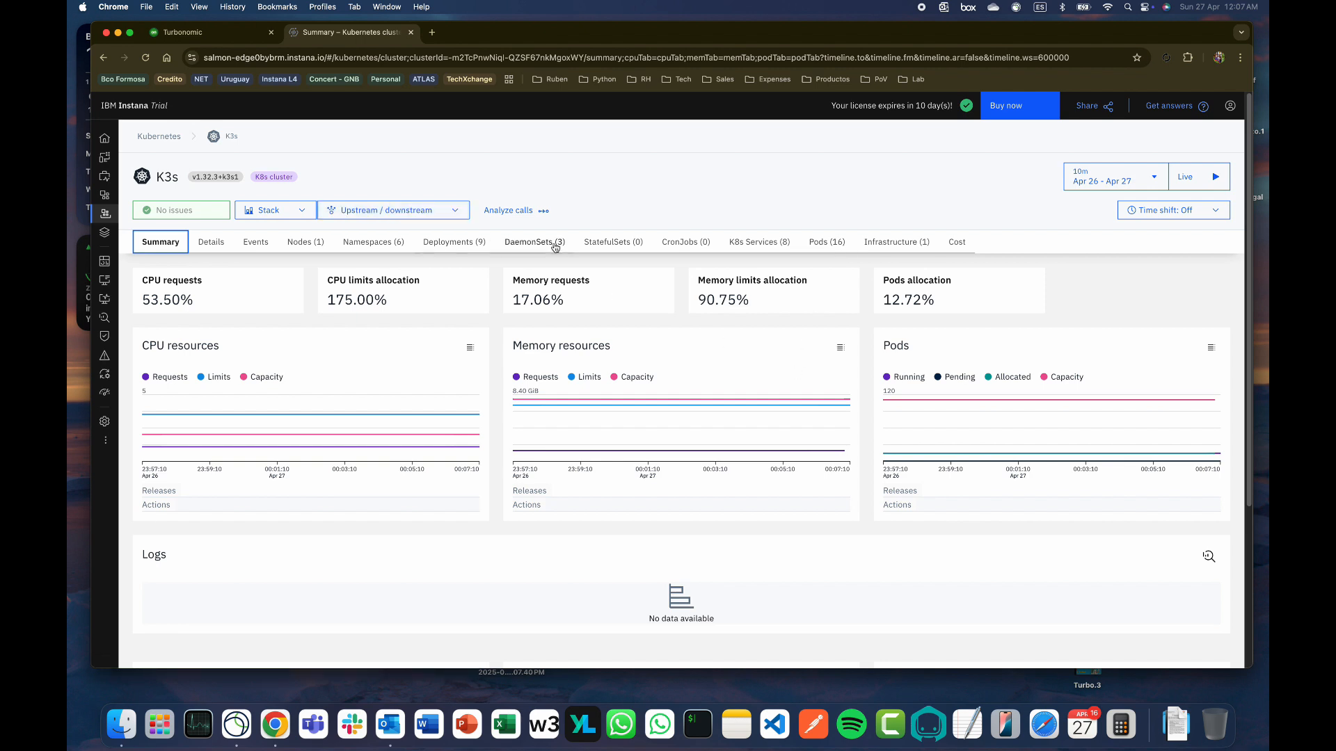
left_click(209, 32)
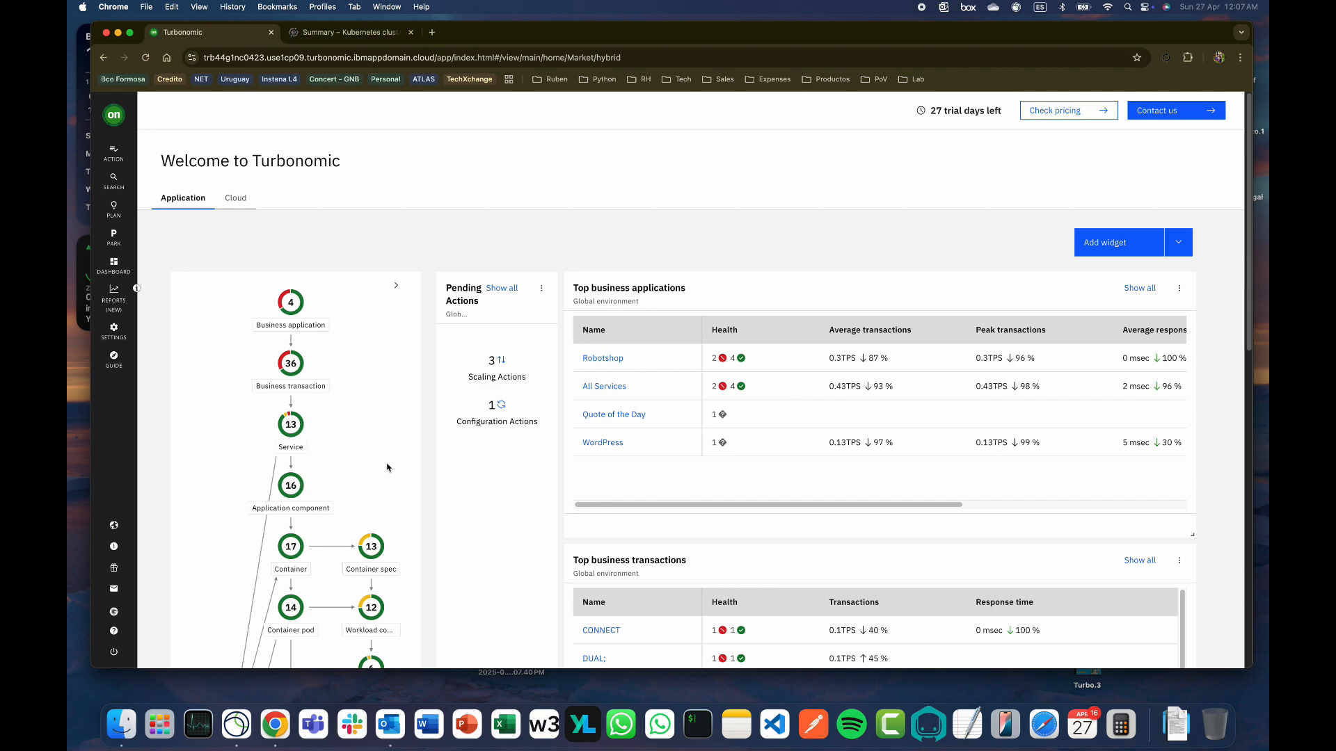
scroll(388, 467, "down", 5)
left_click(370, 406)
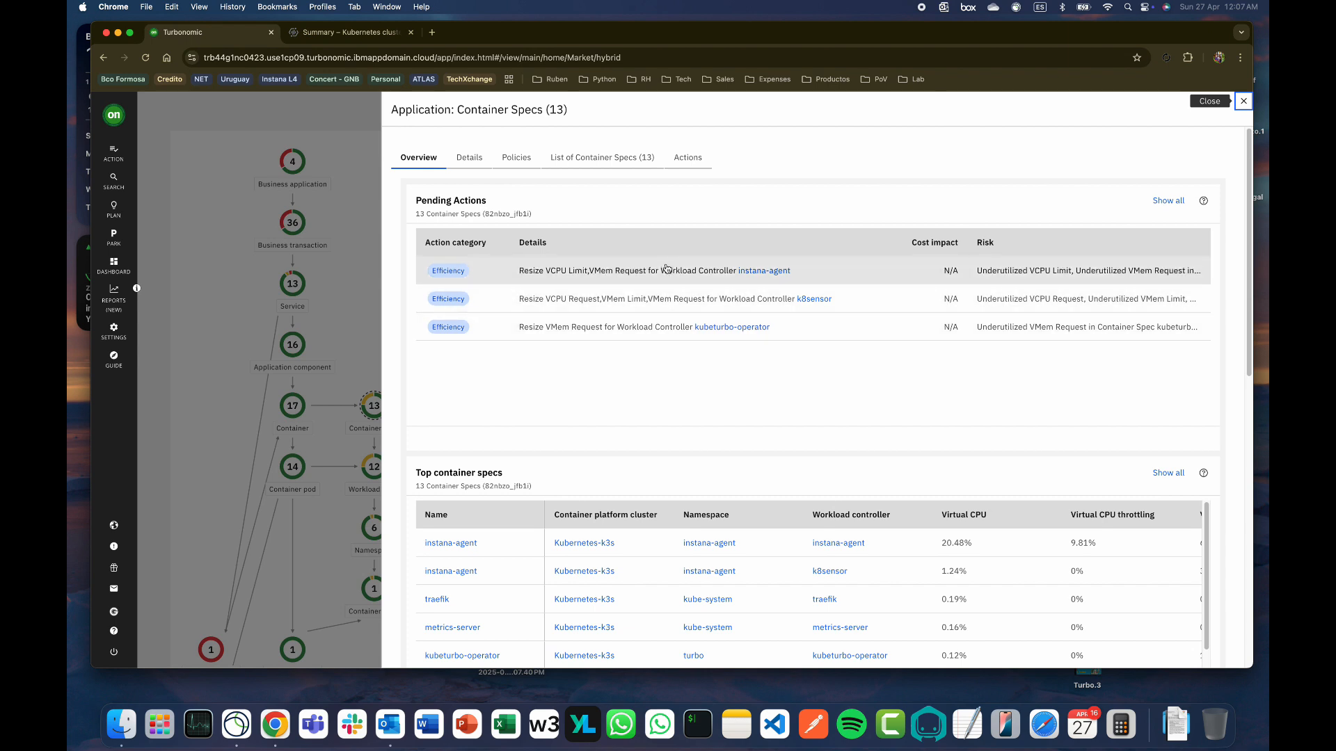
Review the instana-agent resize details (vMem 768→528 MB, vCPU limit 1.5→1.2 cores), then return to Instana
left_click(661, 271)
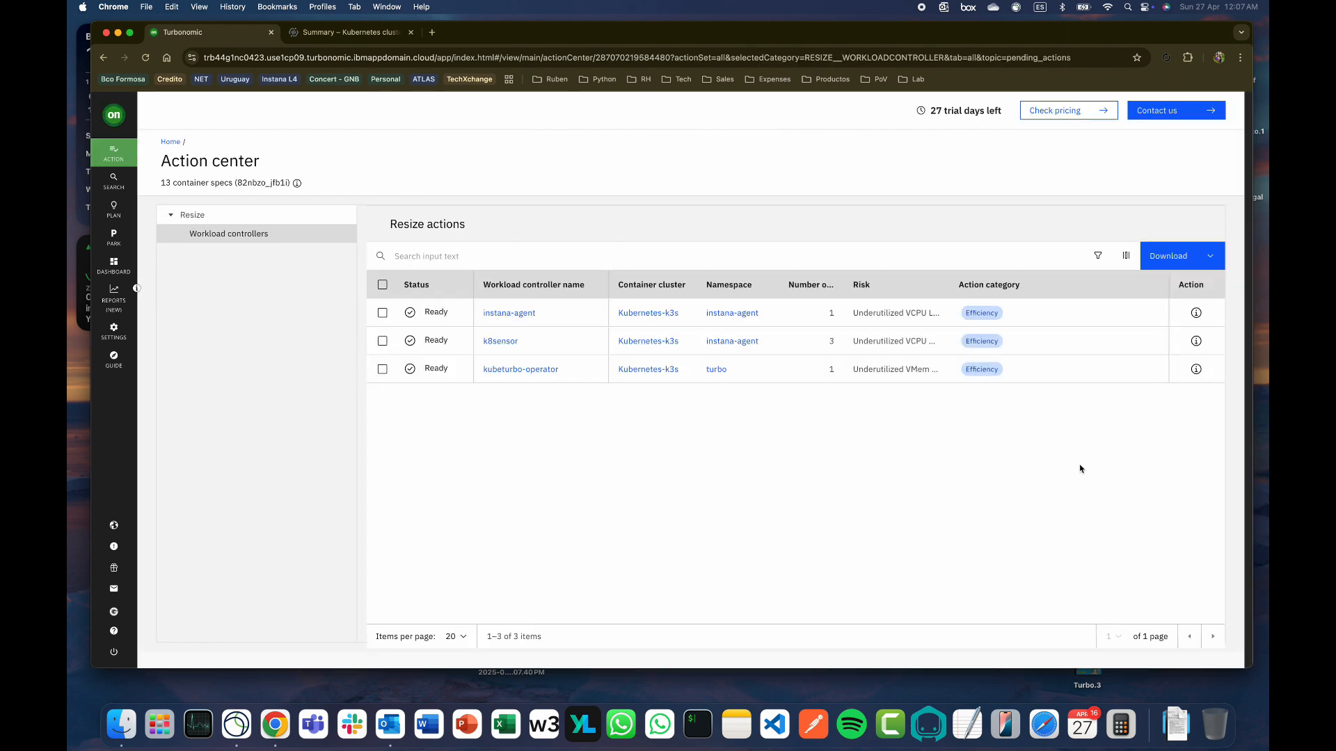
mouse_move(1202, 315)
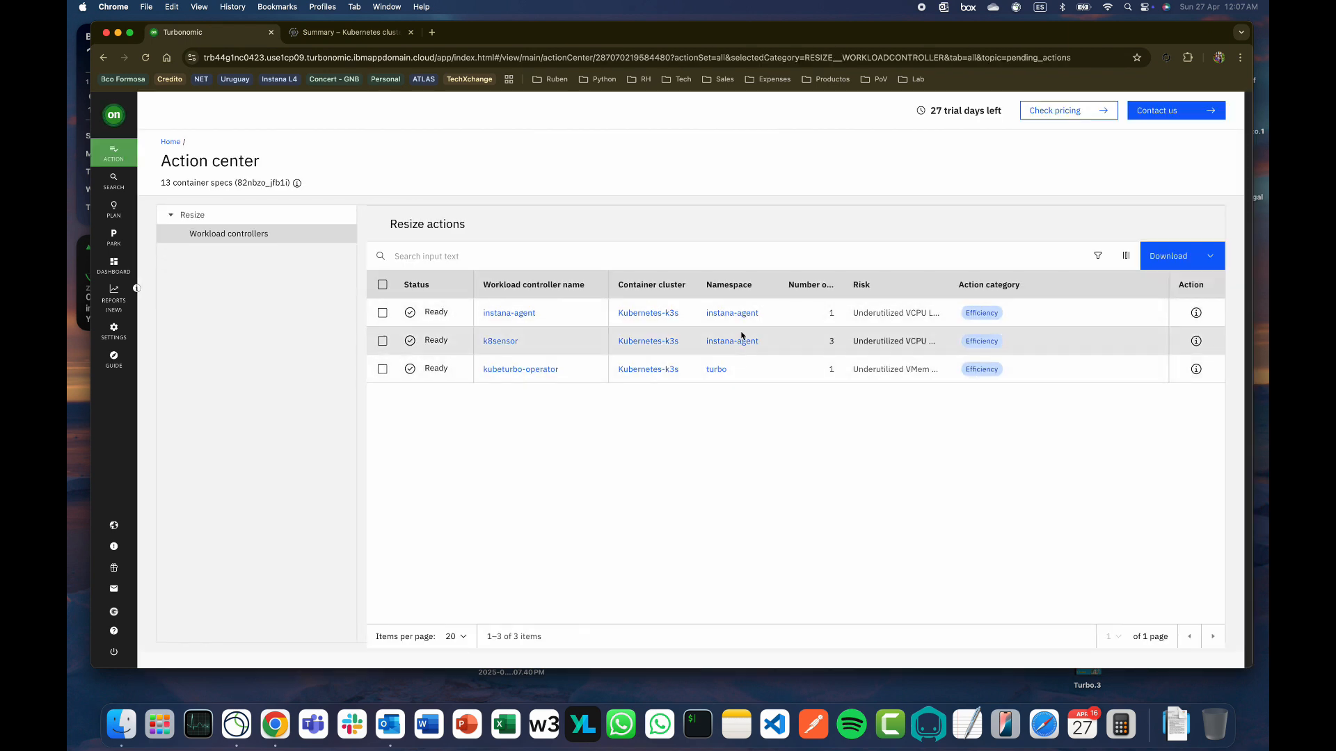
left_click(1196, 313)
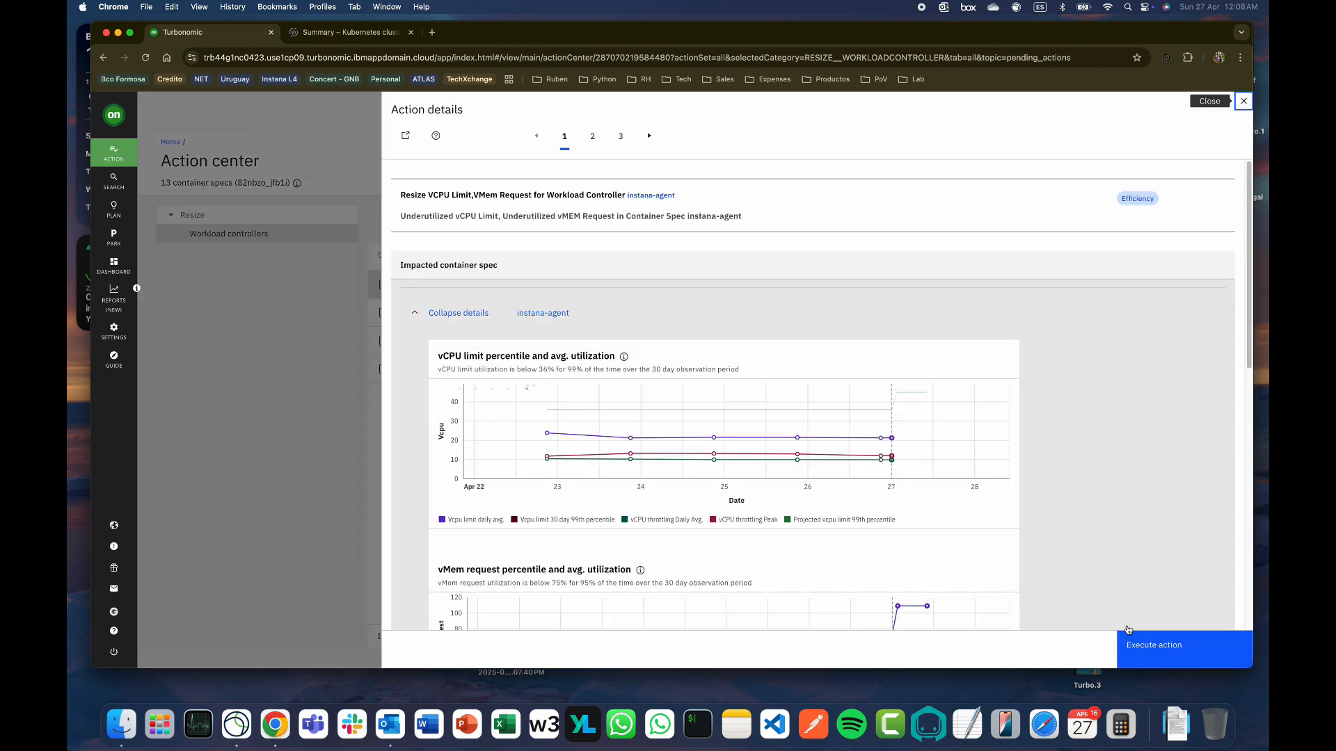
left_click_drag(1250, 360, 1251, 649)
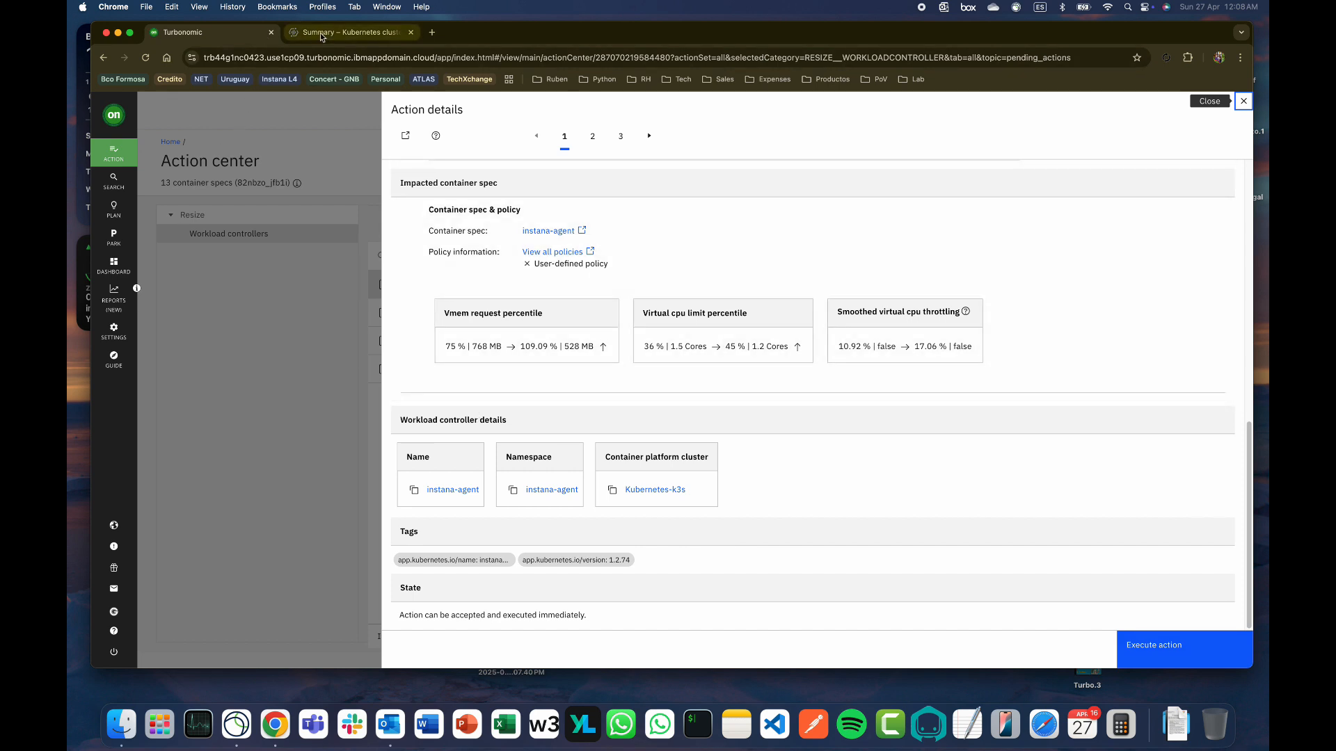
left_click(346, 32)
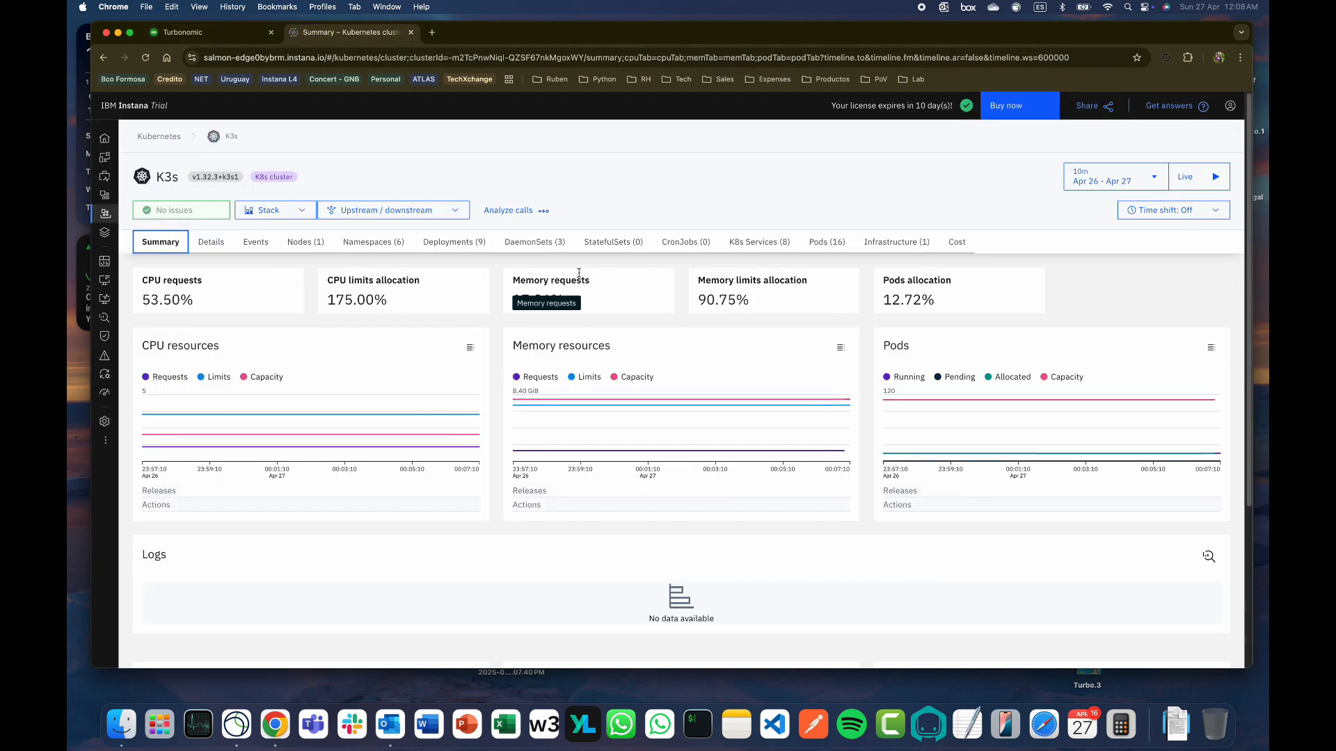
List the instana-agent namespace's four running pods in Instana, then return to Turbonomic's action details
left_click(384, 247)
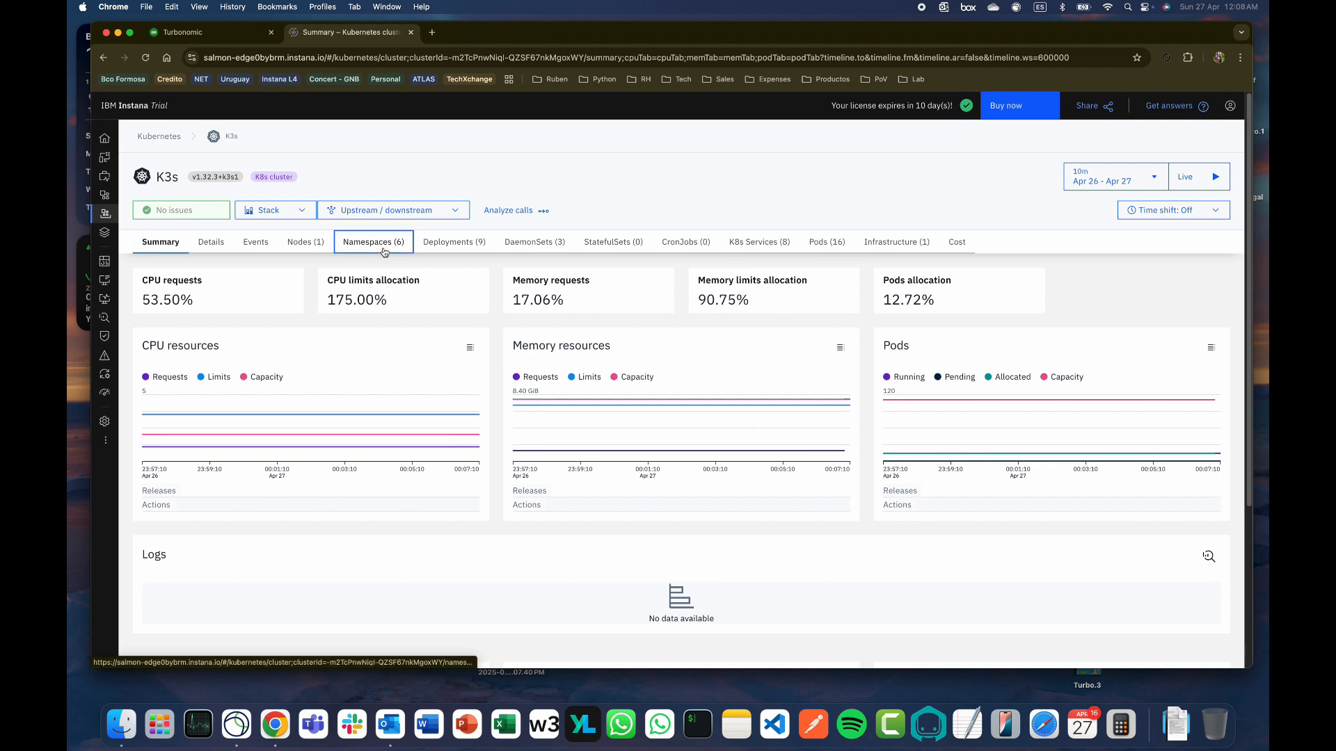
left_click(199, 379)
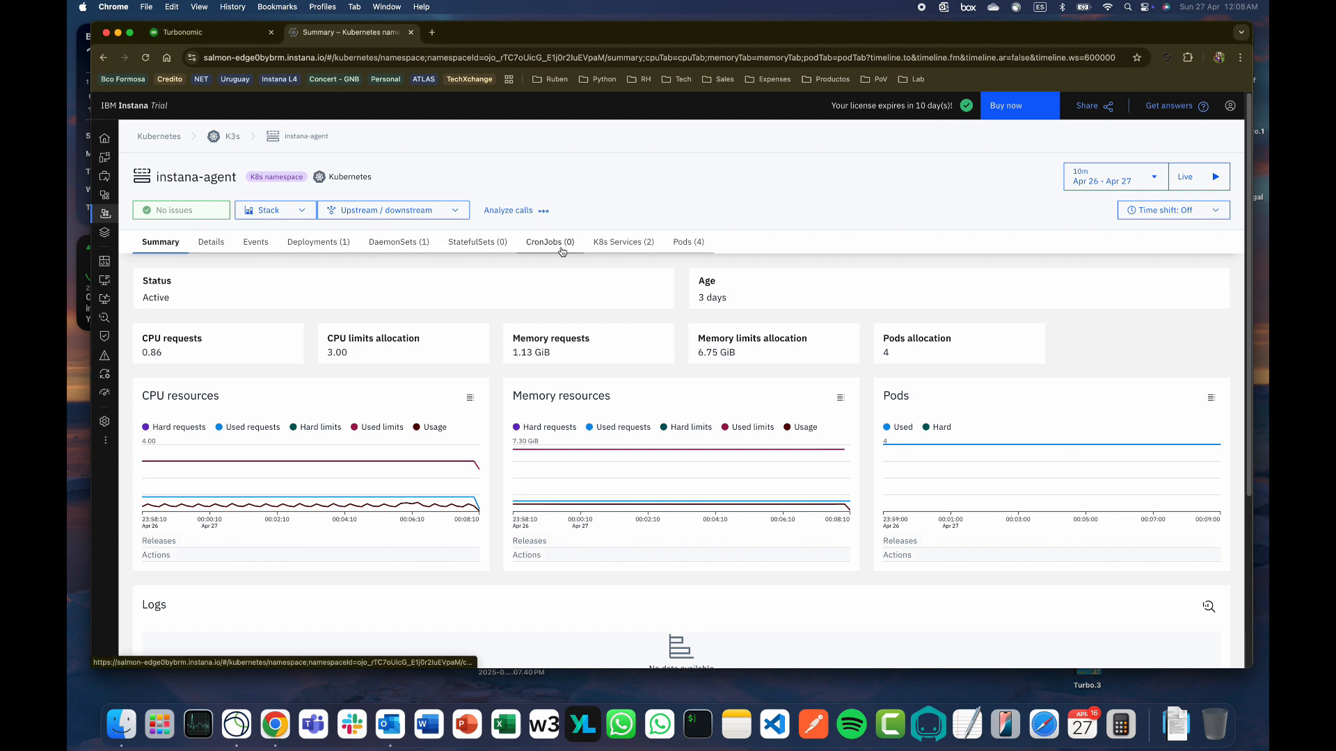
left_click(688, 242)
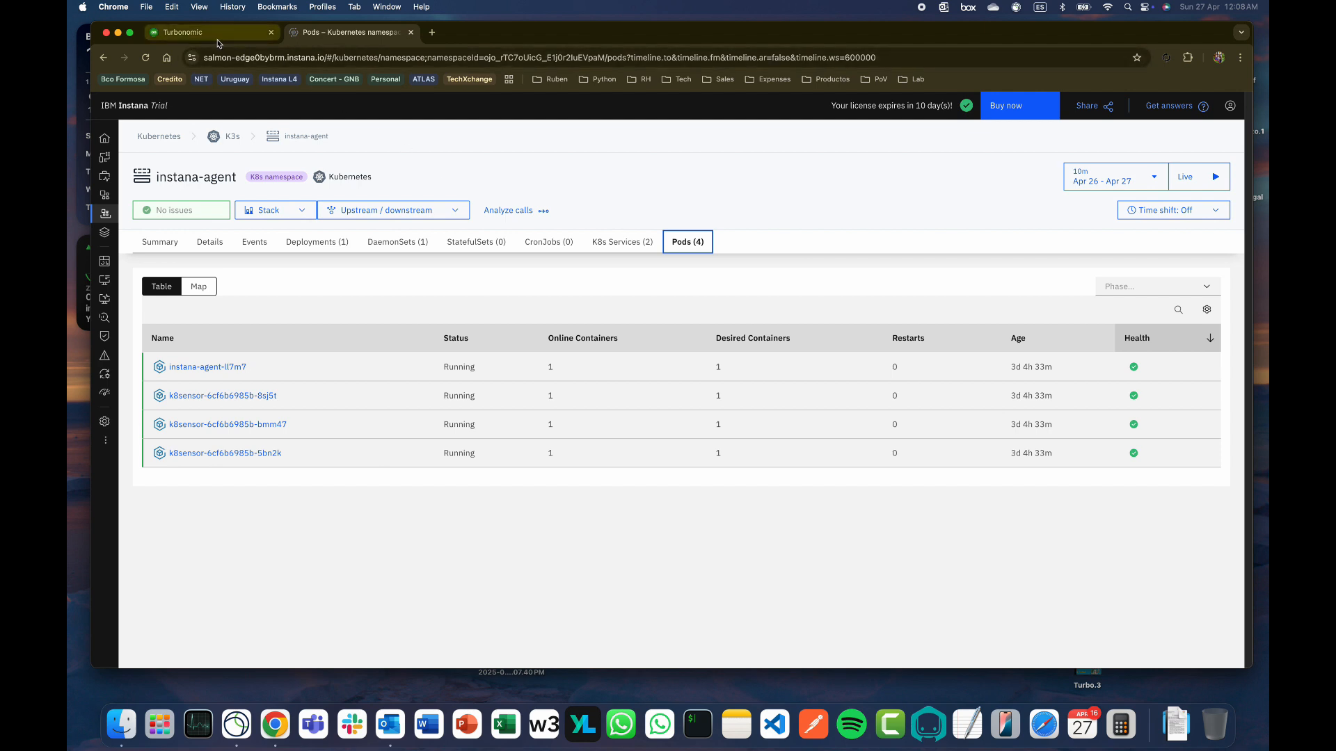
left_click(174, 32)
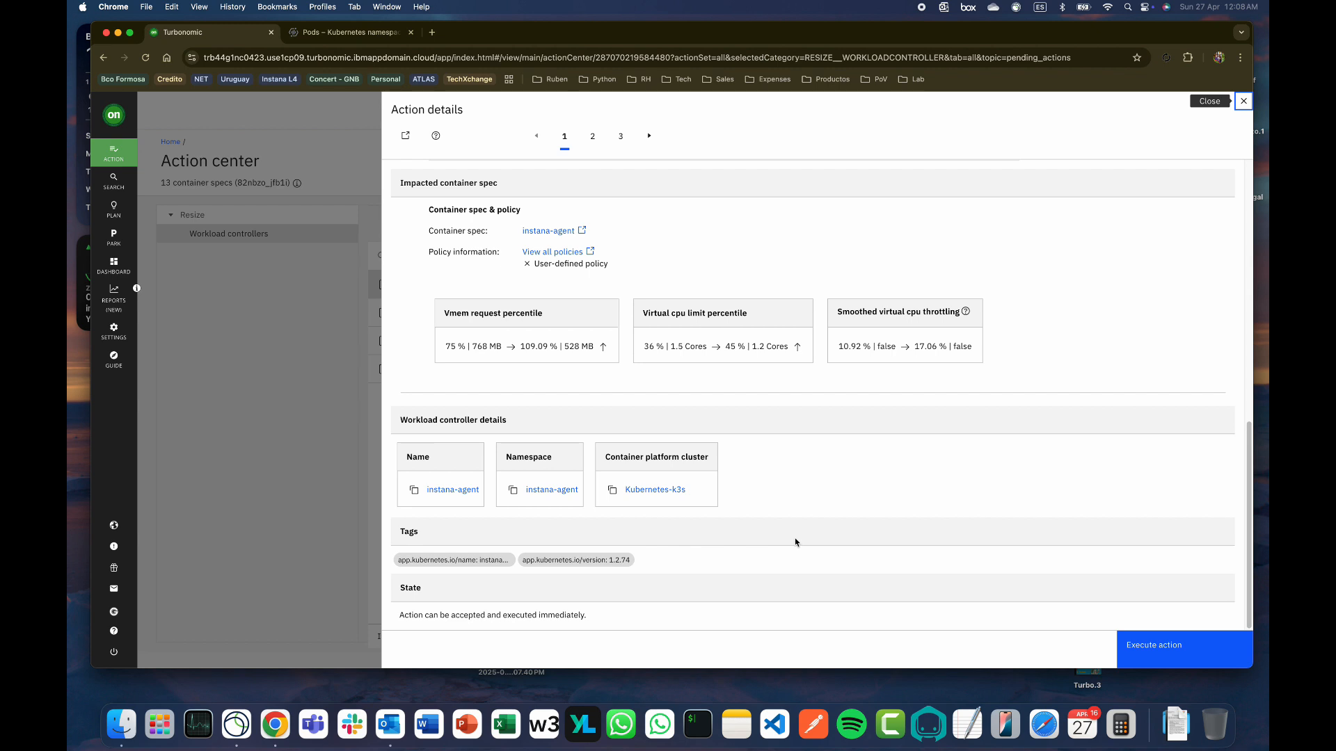
Execute the instana-agent resize action now, confirm it succeeded, then return to Instana's pods list
left_click(1137, 646)
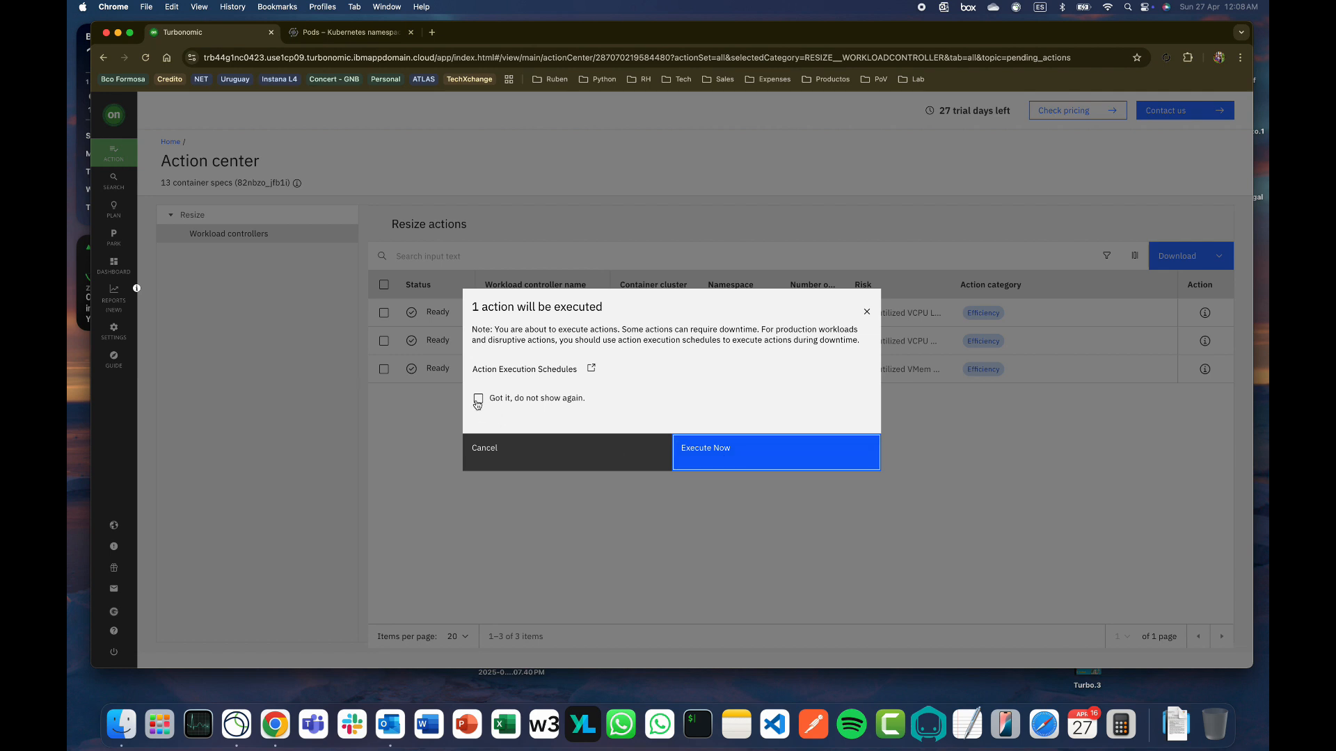
left_click(721, 455)
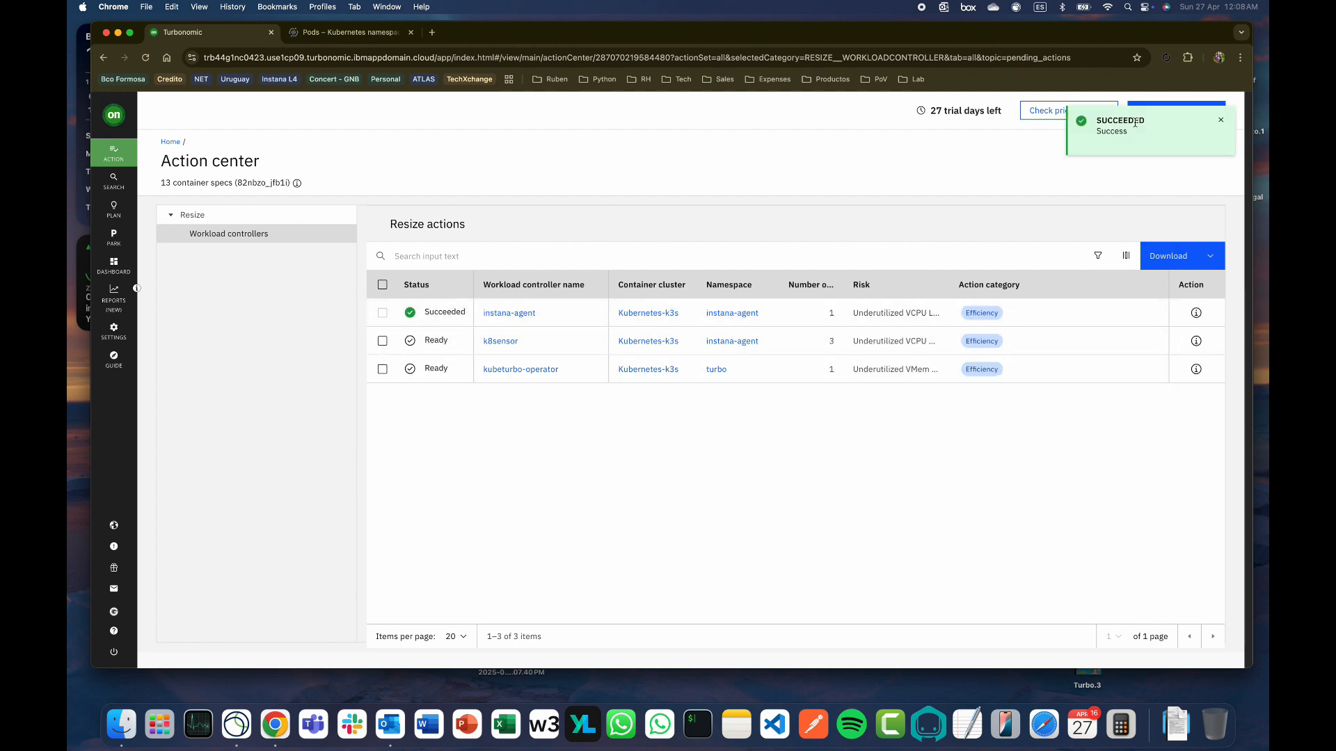
left_click(1195, 313)
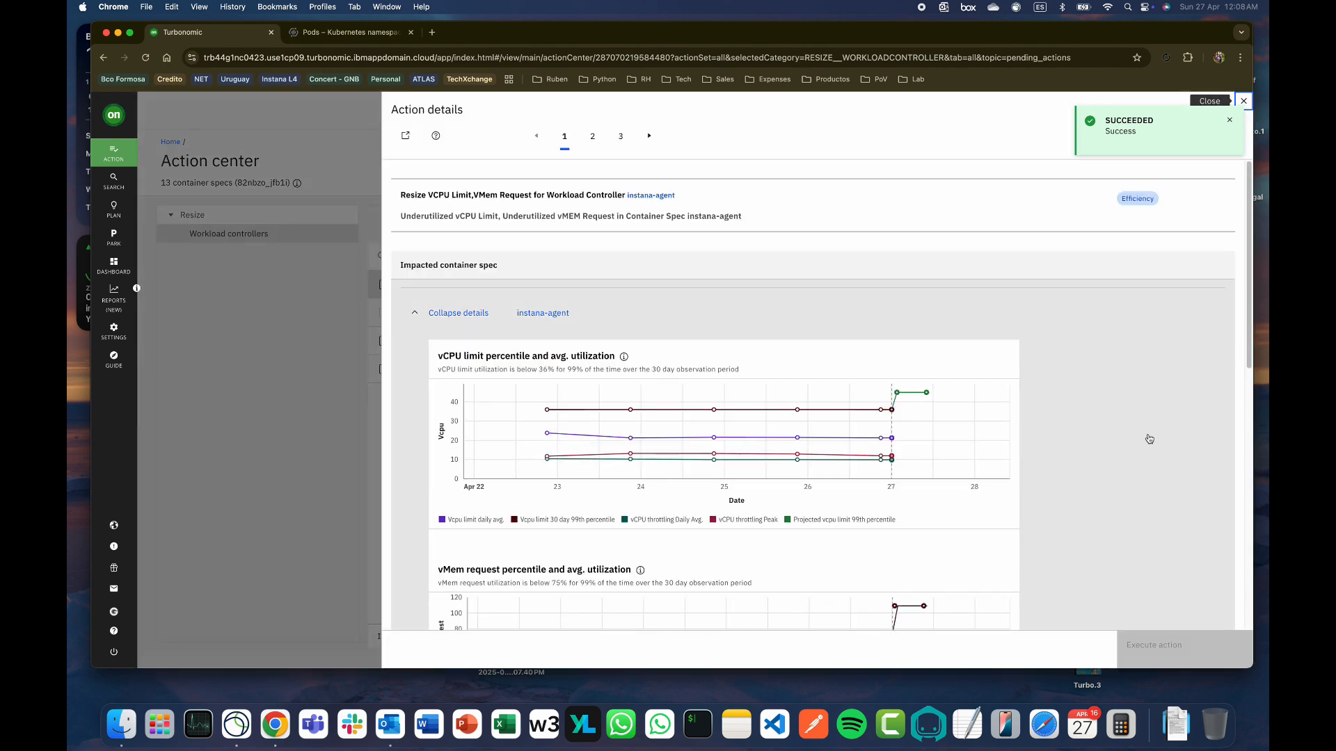
left_click_drag(1249, 360, 1225, 628)
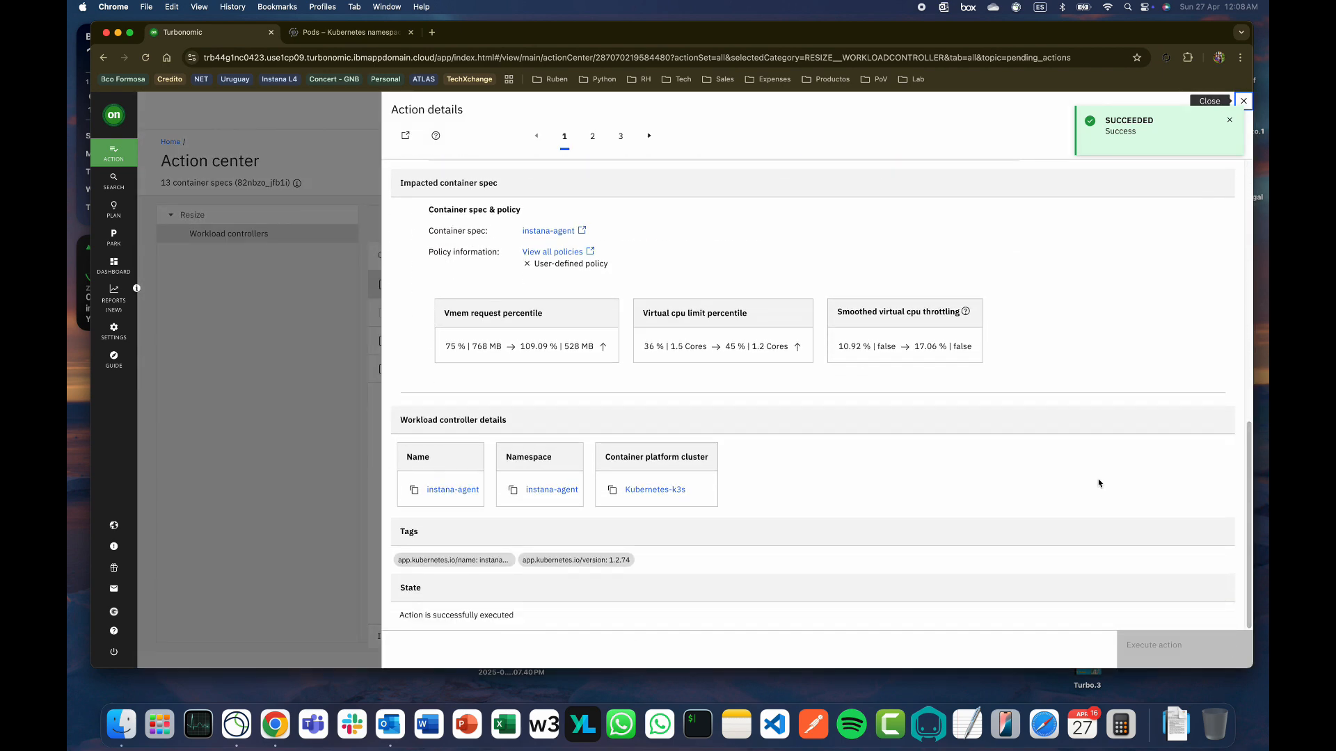
left_click(332, 34)
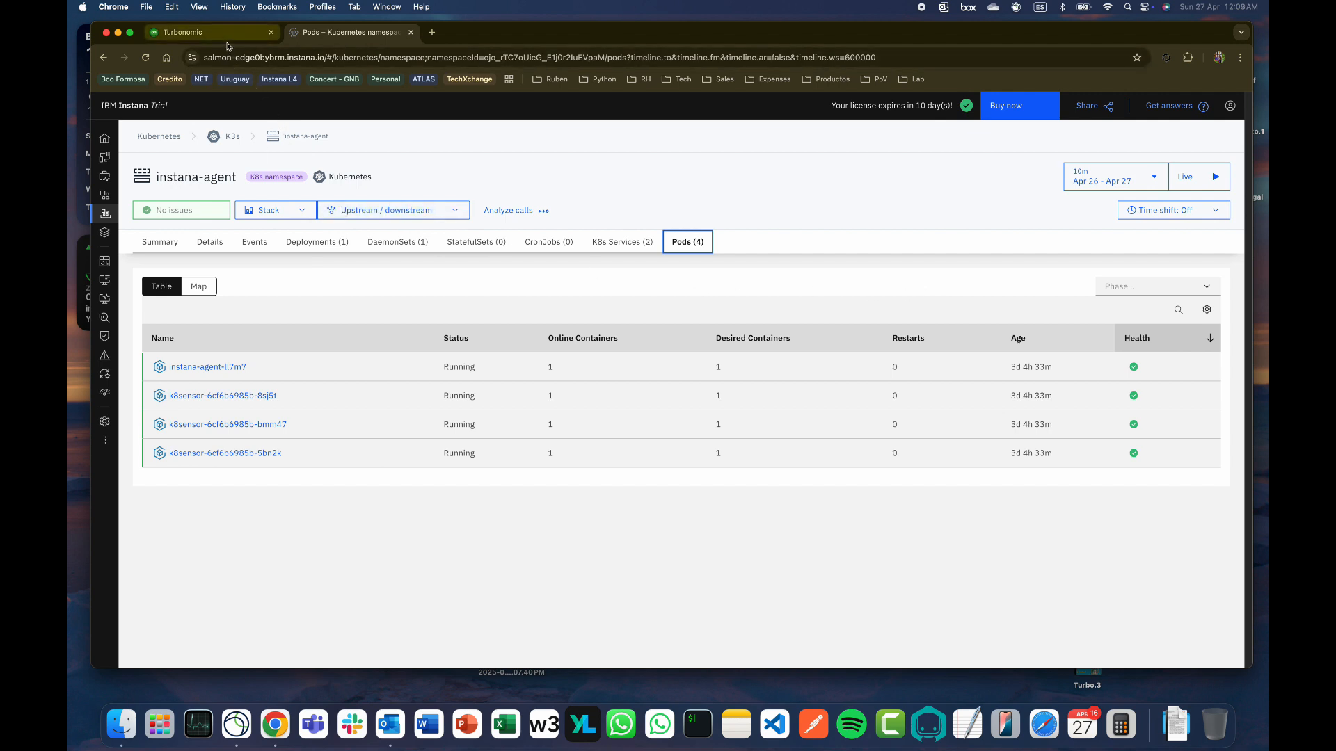
Refresh the pods list live and widen the time range to the last 30 minutes
left_click(1187, 187)
left_click(1112, 177)
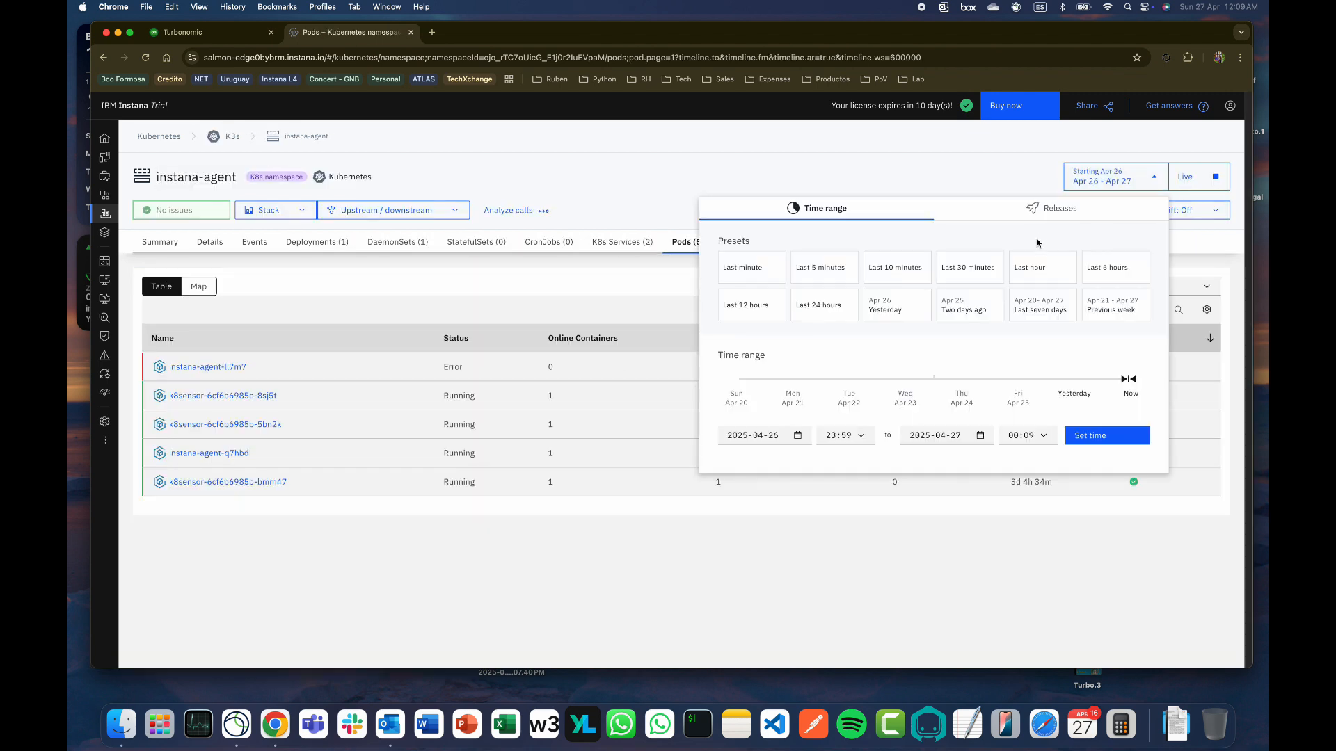
left_click(948, 269)
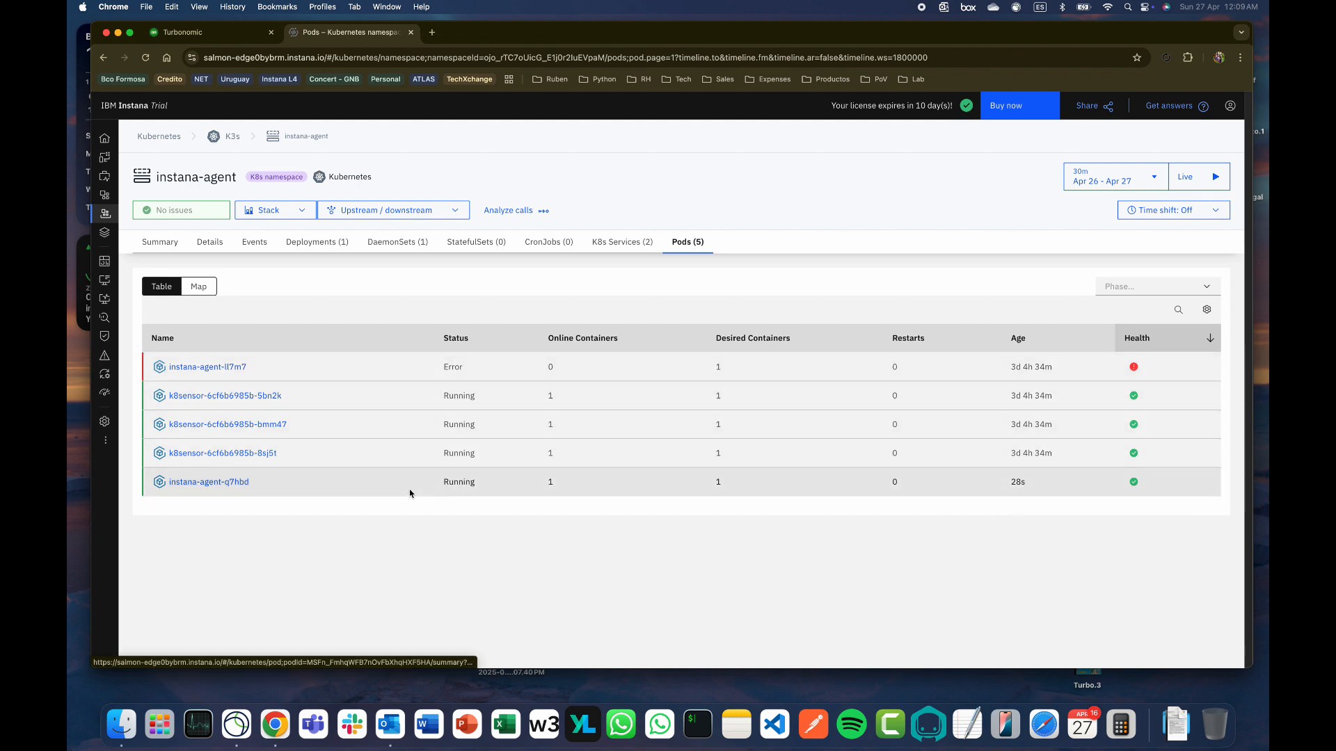
Open the new instana-agent-q7hbd and failed instana-agent-ll7m7 pods in separate tabs
right_click(233, 483)
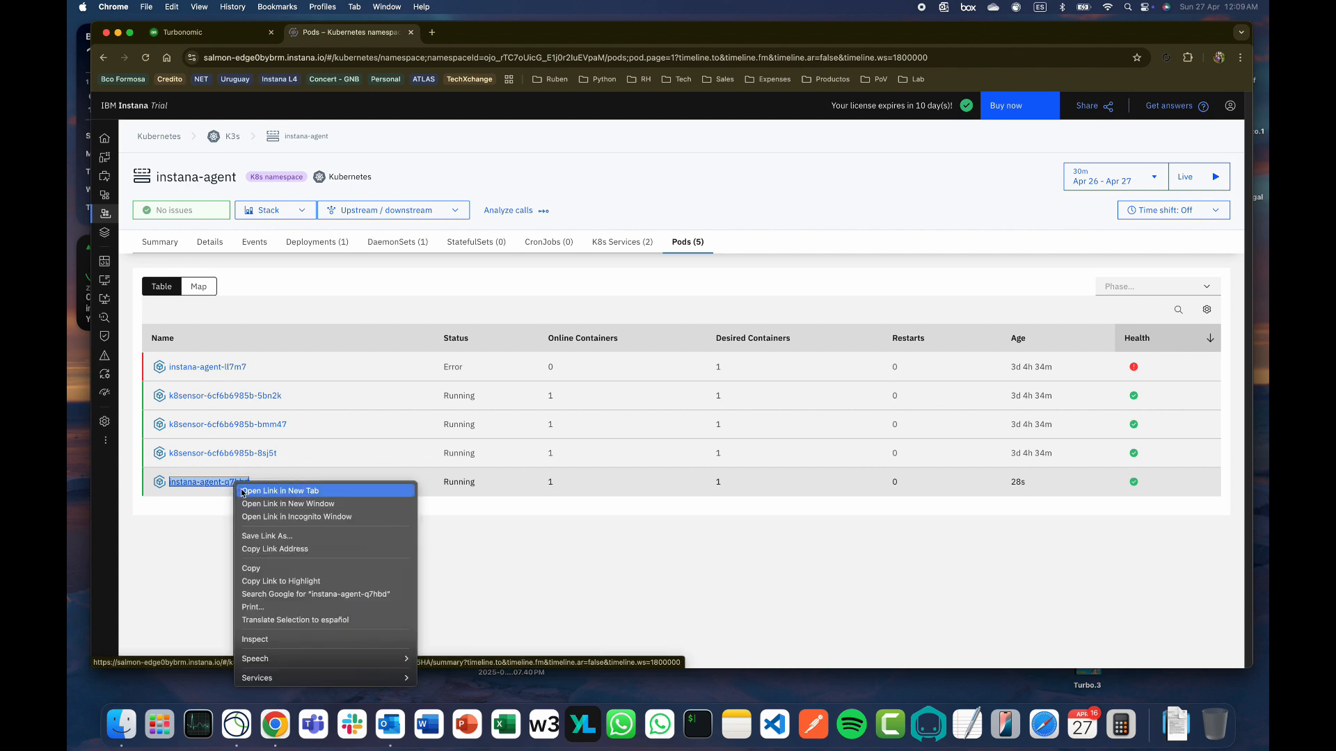
left_click(242, 491)
right_click(222, 367)
left_click(251, 373)
left_click(496, 35)
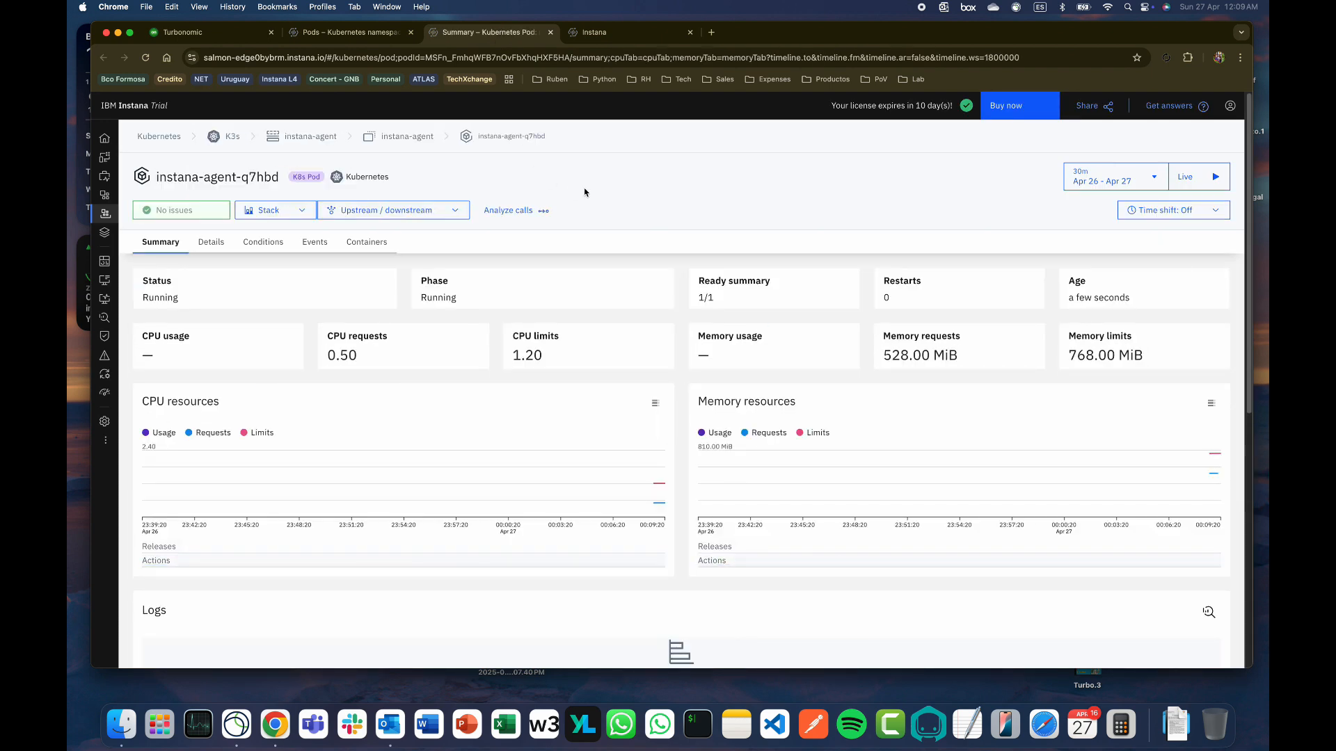
Compare the failed instana-agent-ll7m7 pod summary with the running instana-agent-q7hbd pod
left_click(603, 35)
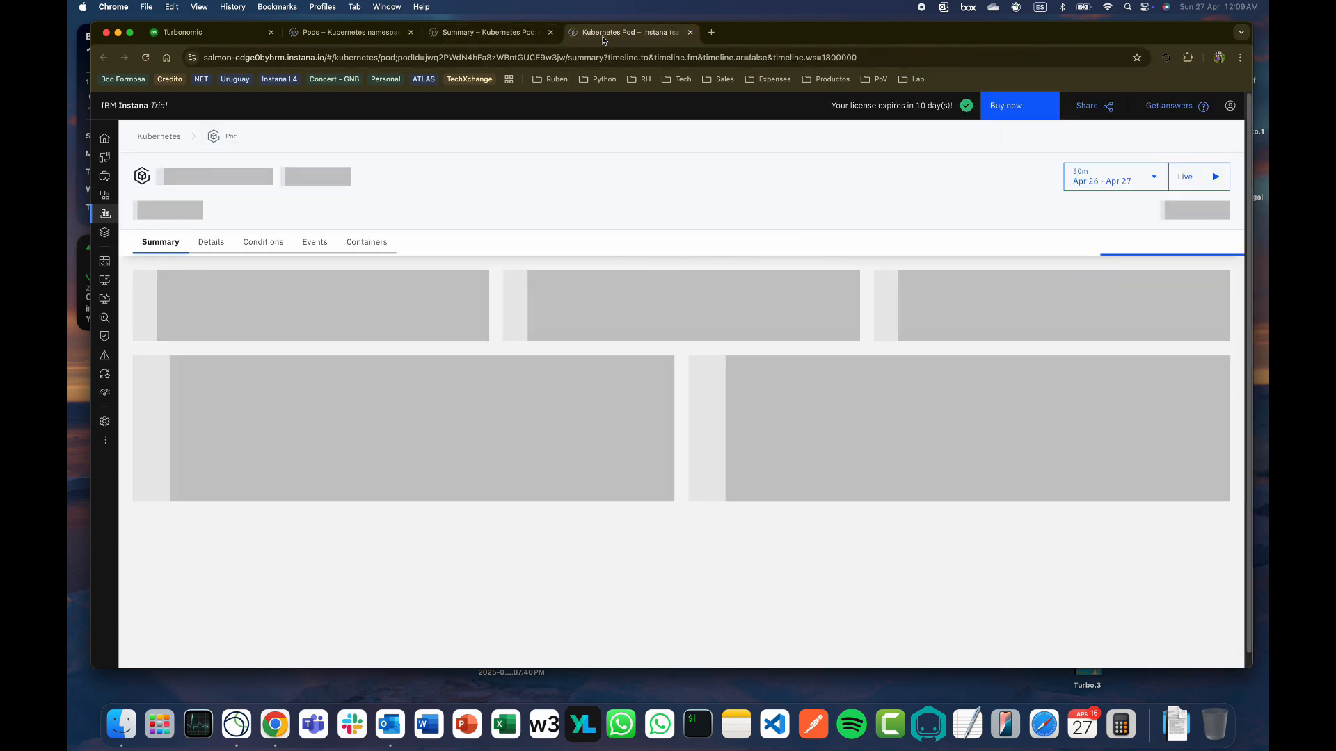
left_click(719, 335)
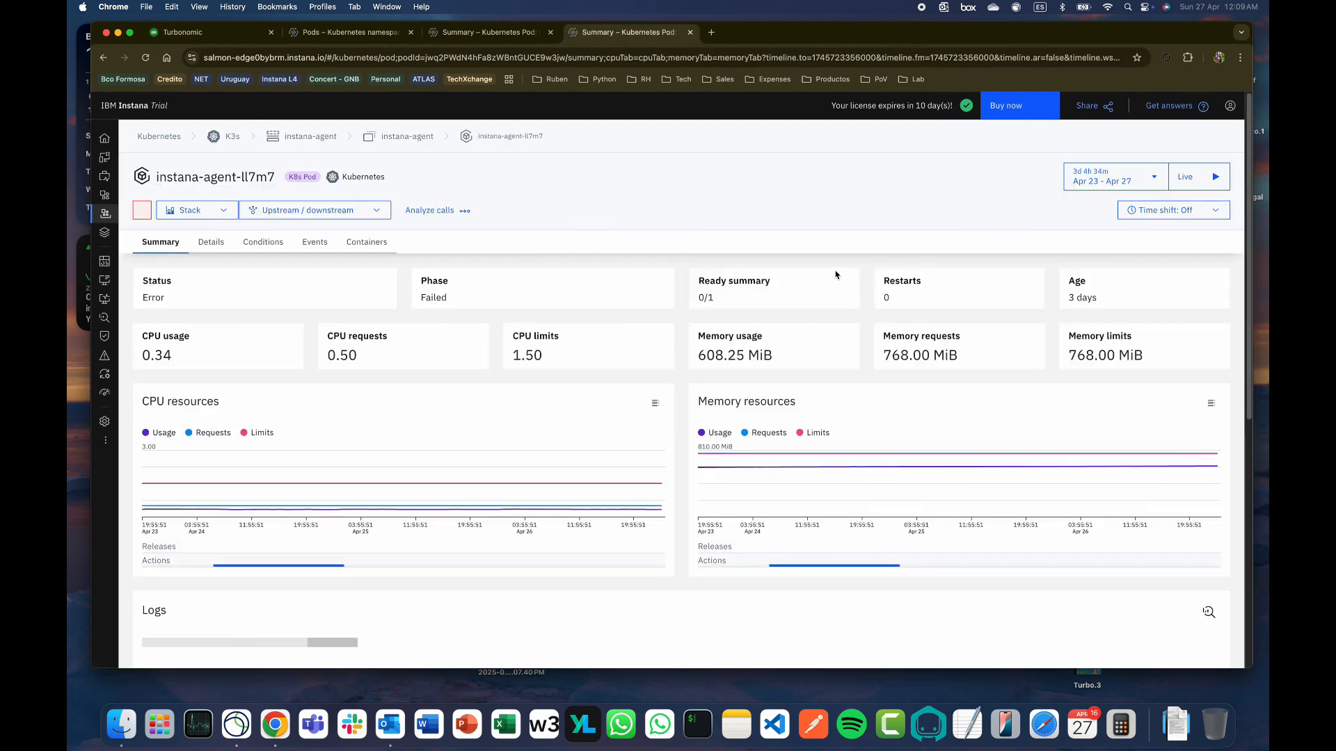
key("super+alt+Left")
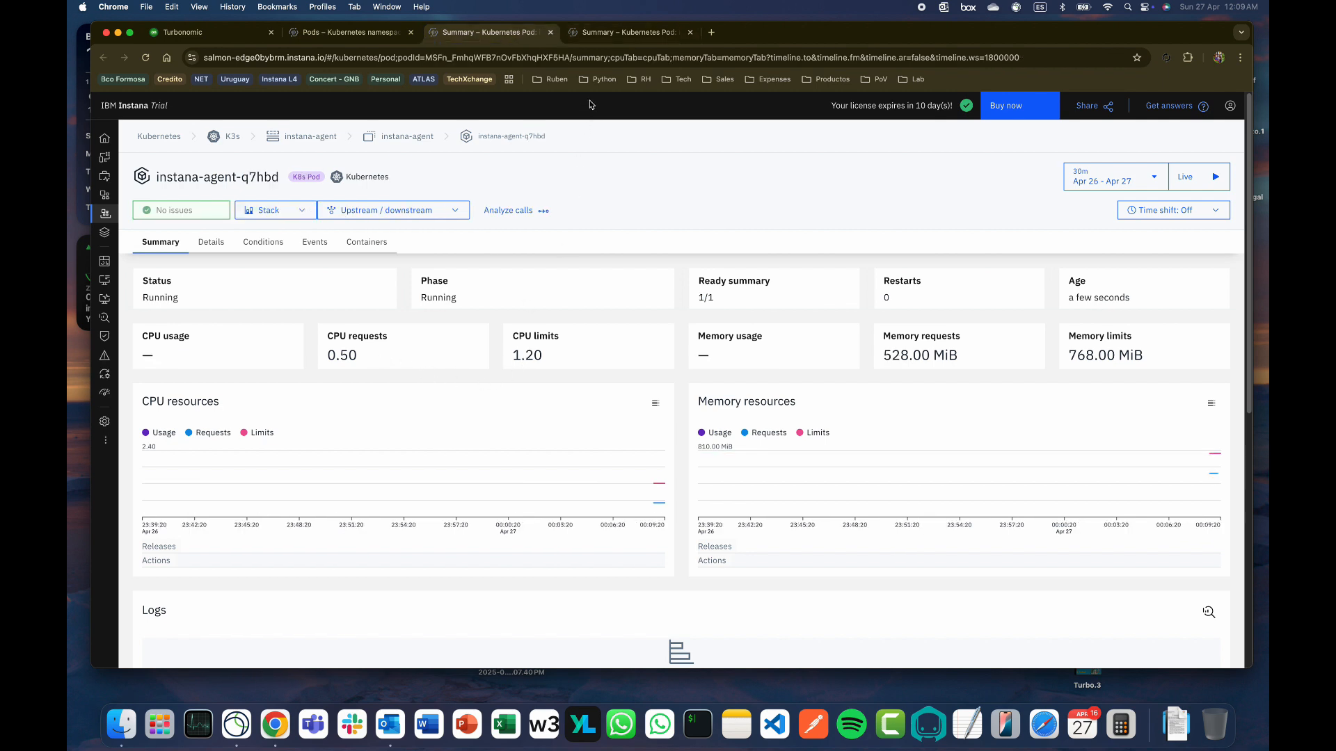
key("super+alt+Right")
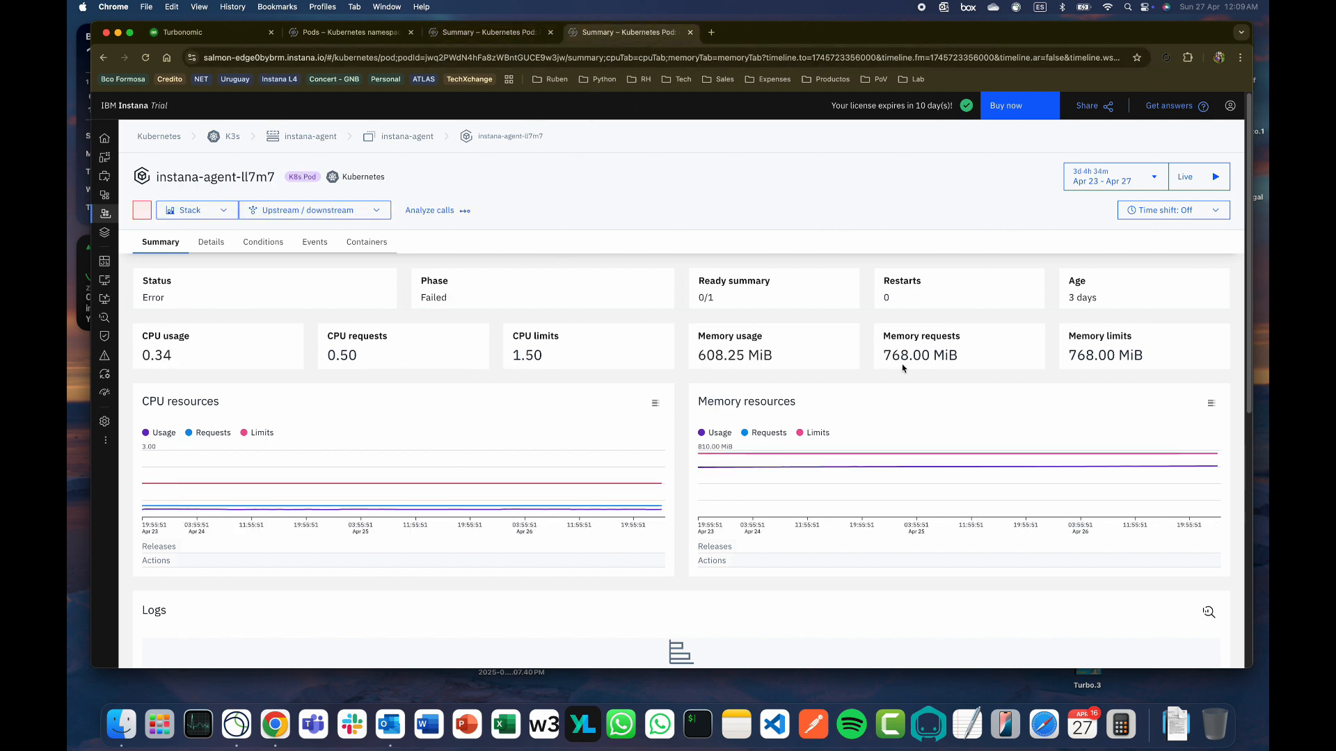
left_click(515, 35)
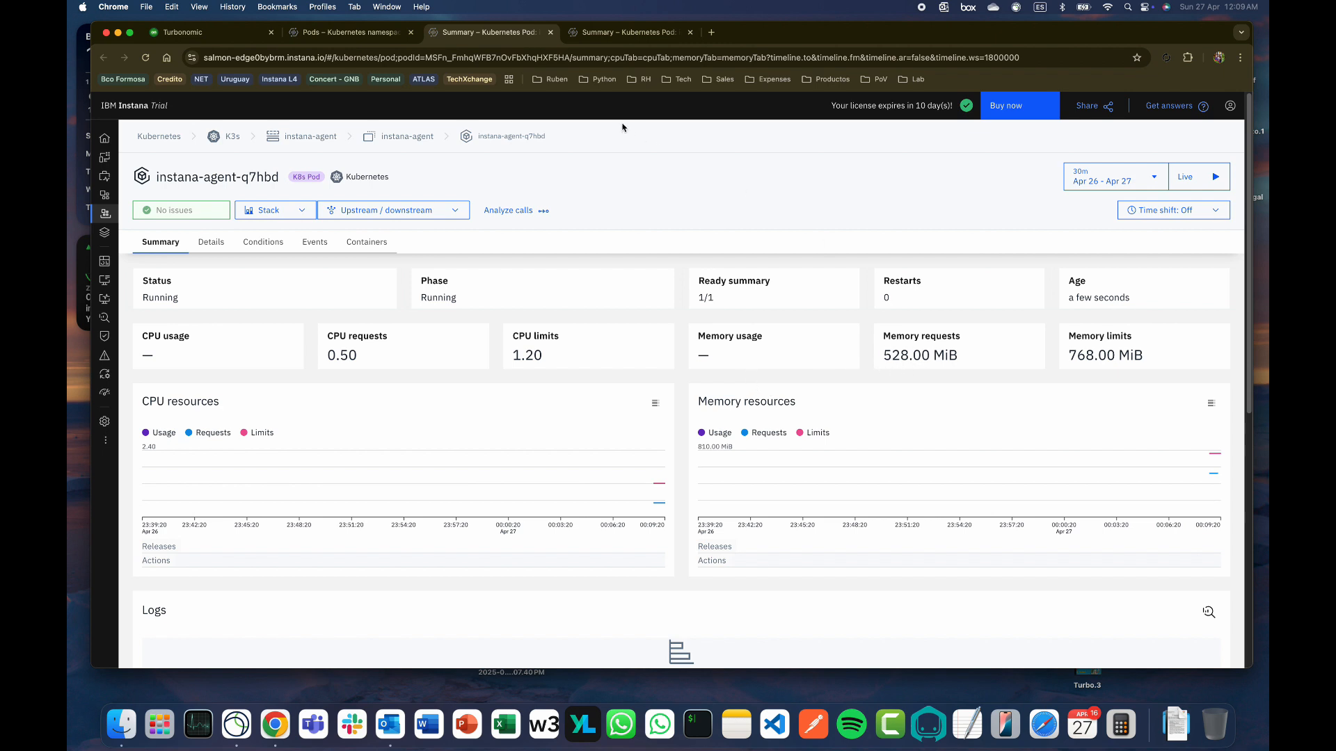
left_click(602, 43)
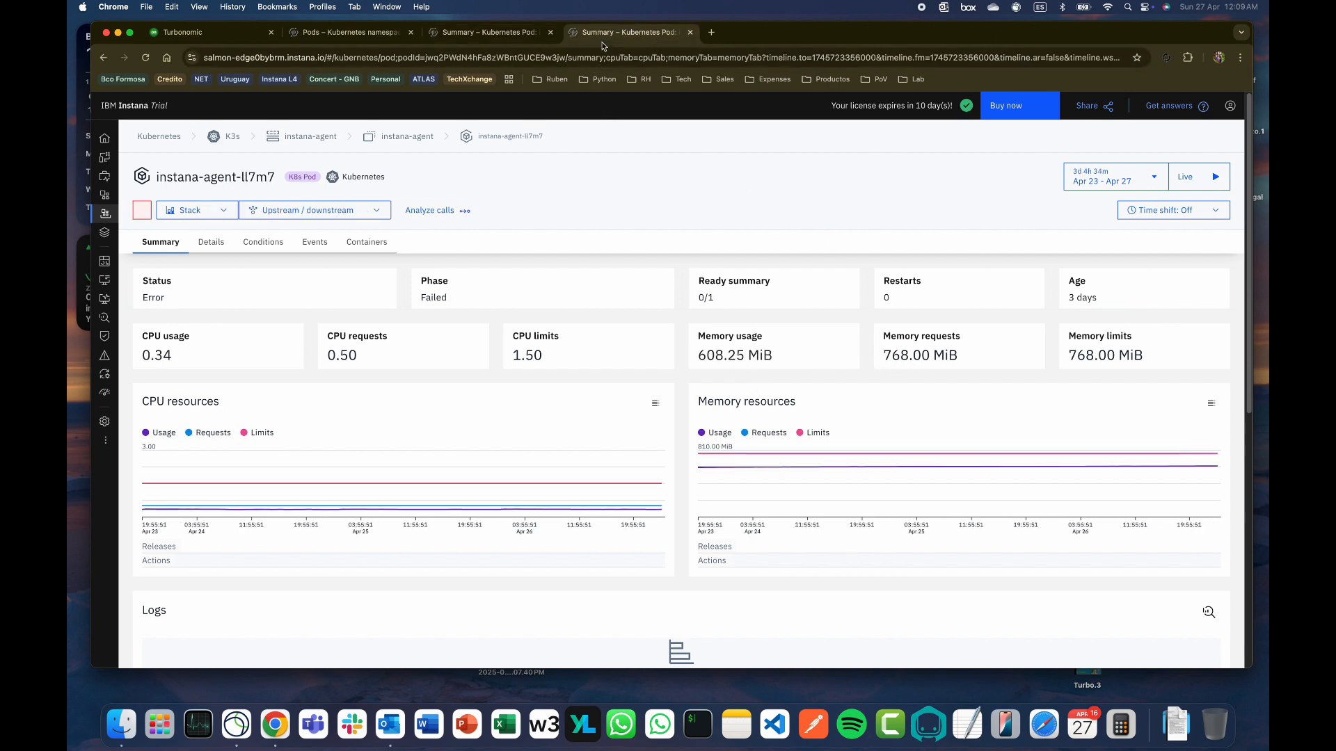
left_click(517, 43)
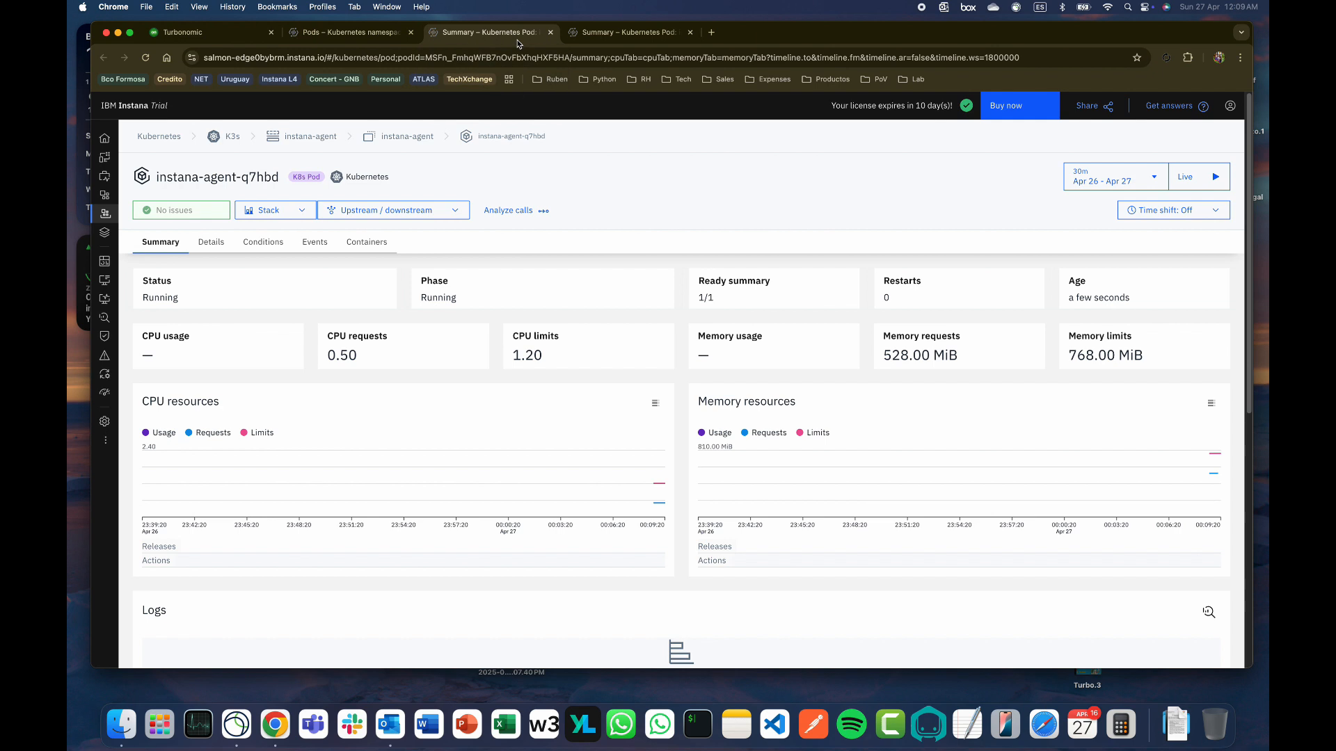
left_click(632, 42)
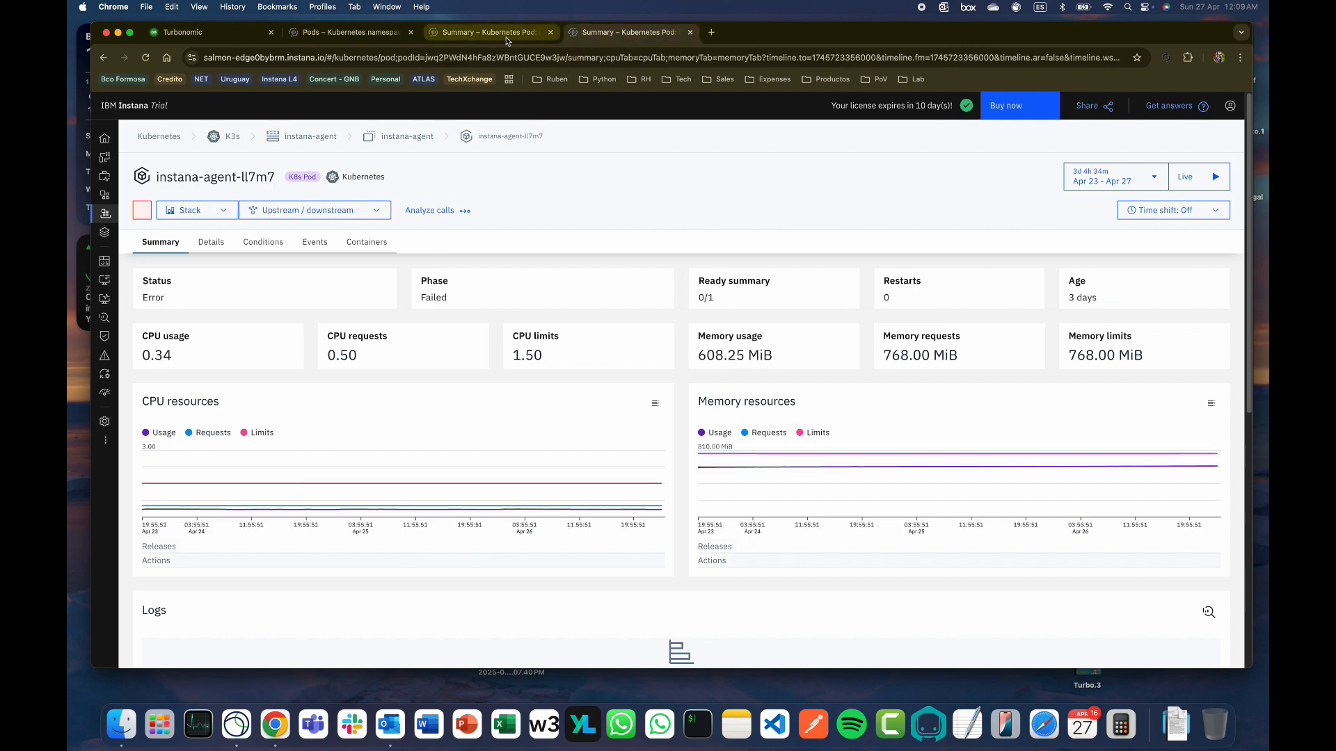
left_click(507, 39)
Turn on live data, revisit the instana-agent pods list, then return to Turbonomic's Action center
left_click(1198, 177)
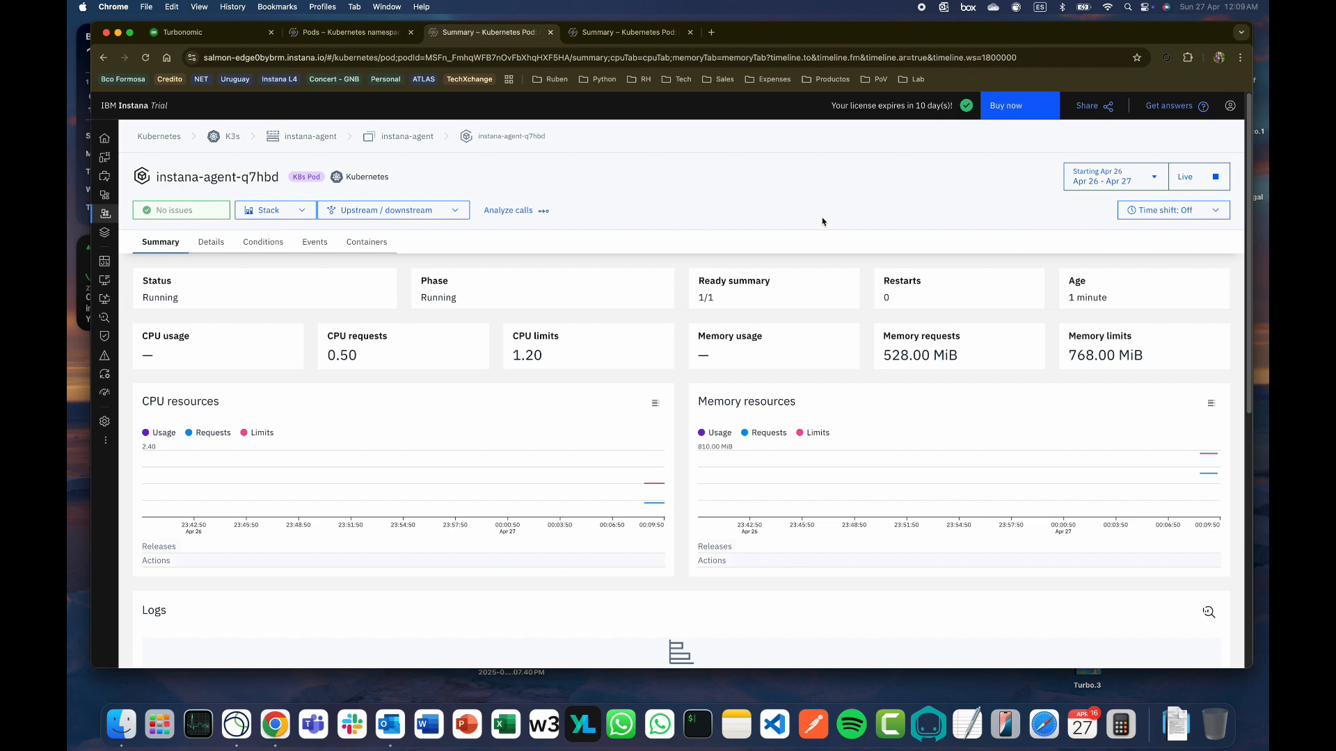
mouse_move(1208, 476)
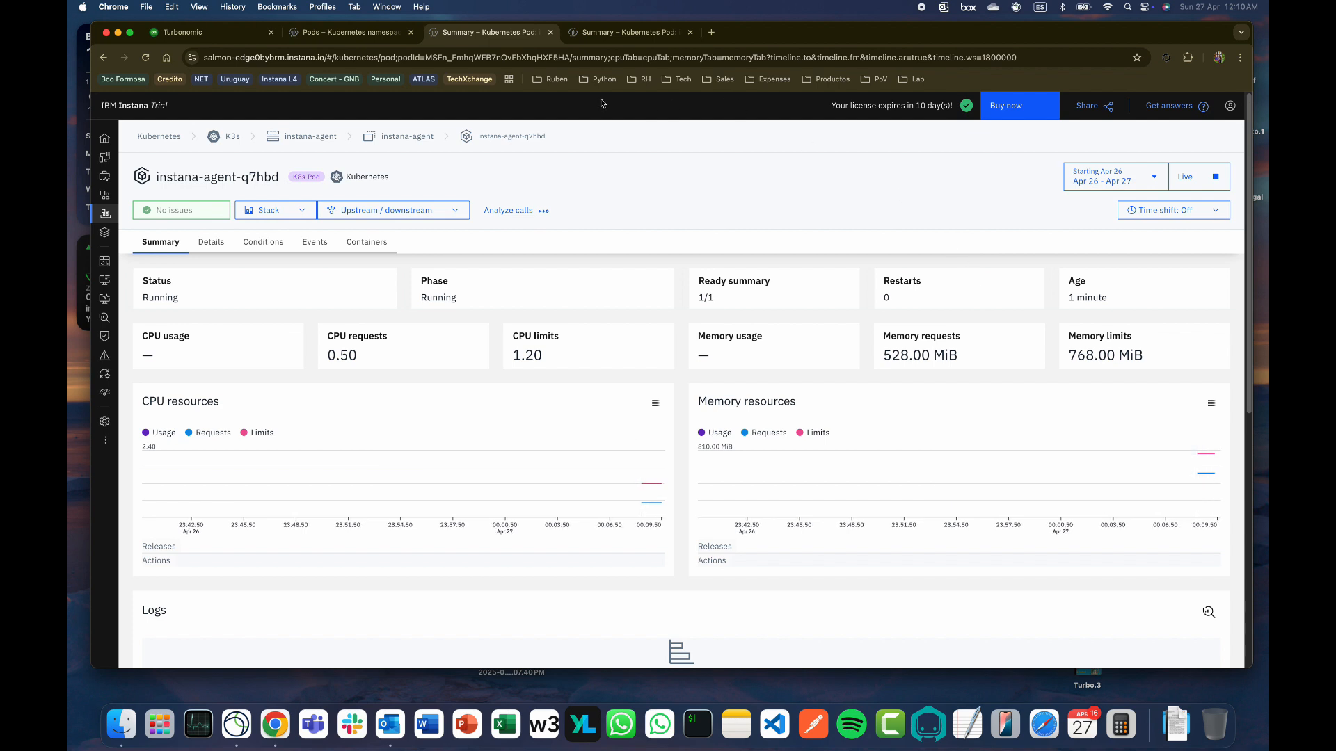
left_click(343, 32)
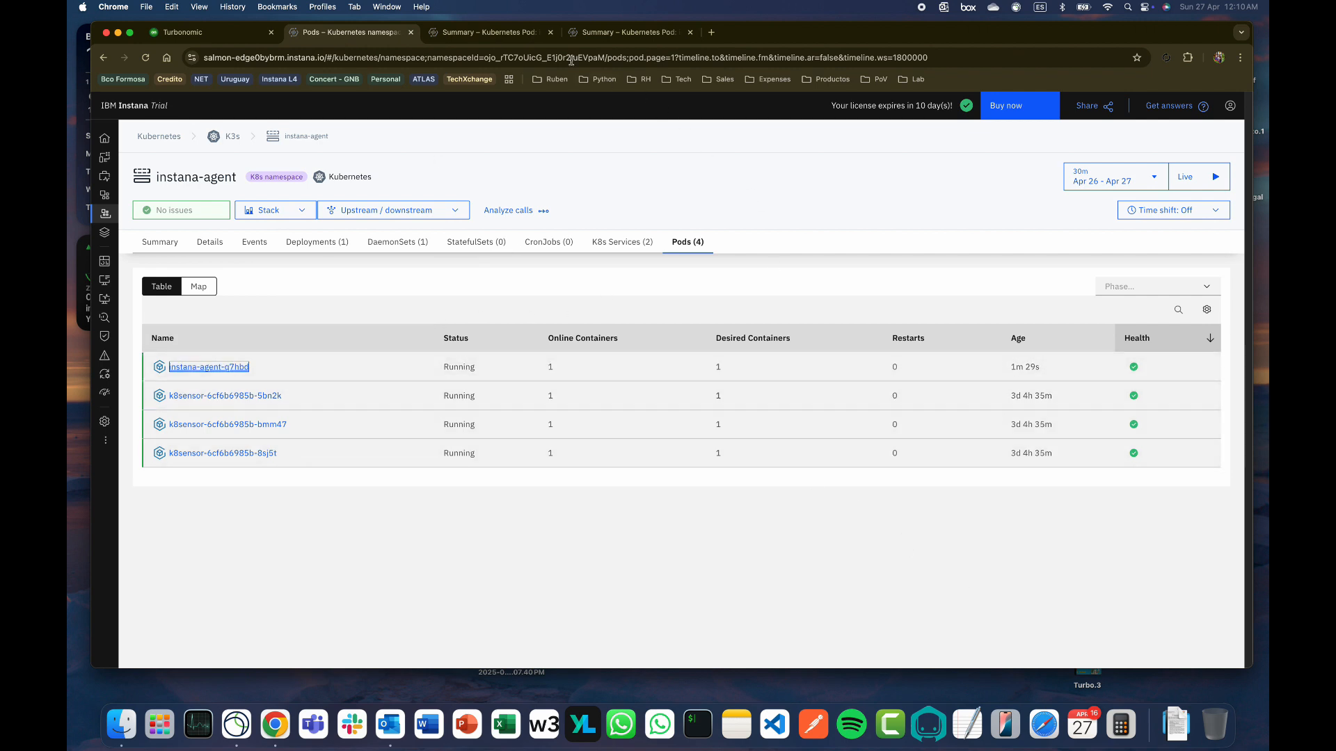
left_click(182, 32)
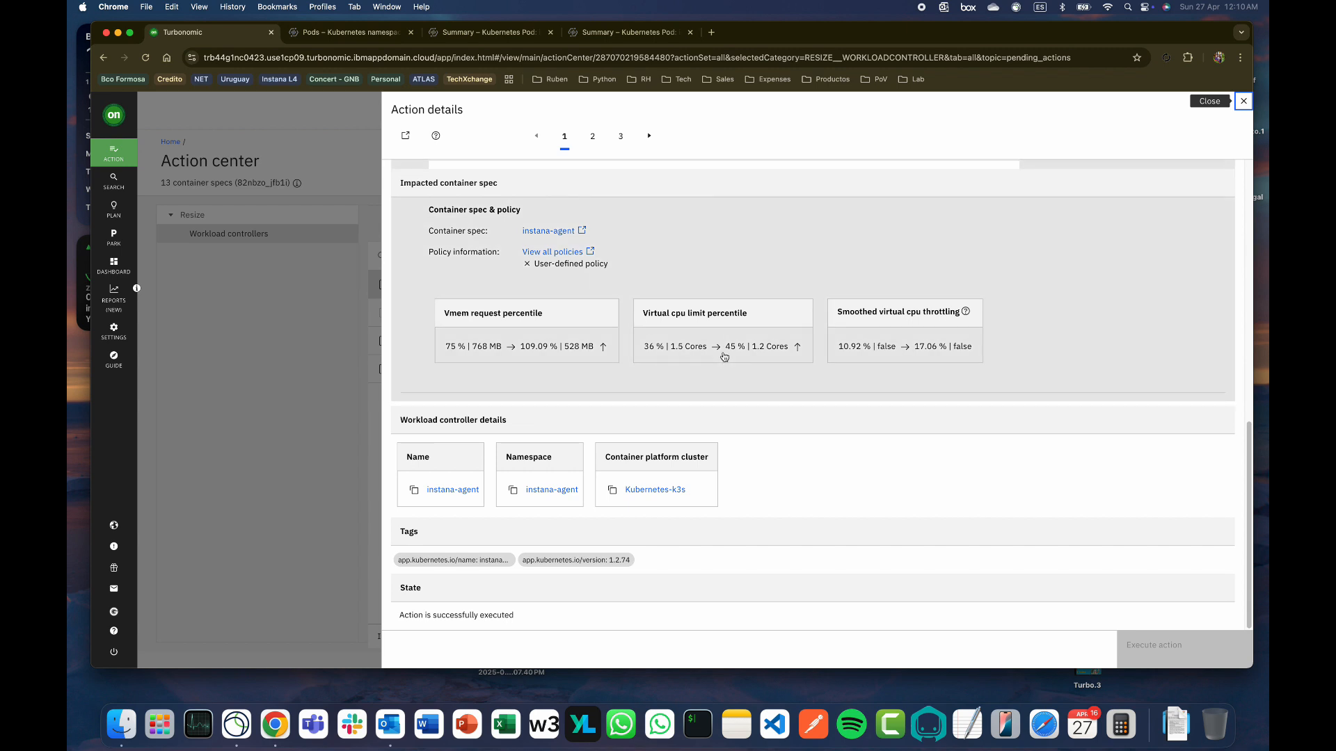
Execute the k8sensor resize (vMem limit 2 GB→128 MB, vCPU request 120→20 mCores) immediately
left_click(1243, 103)
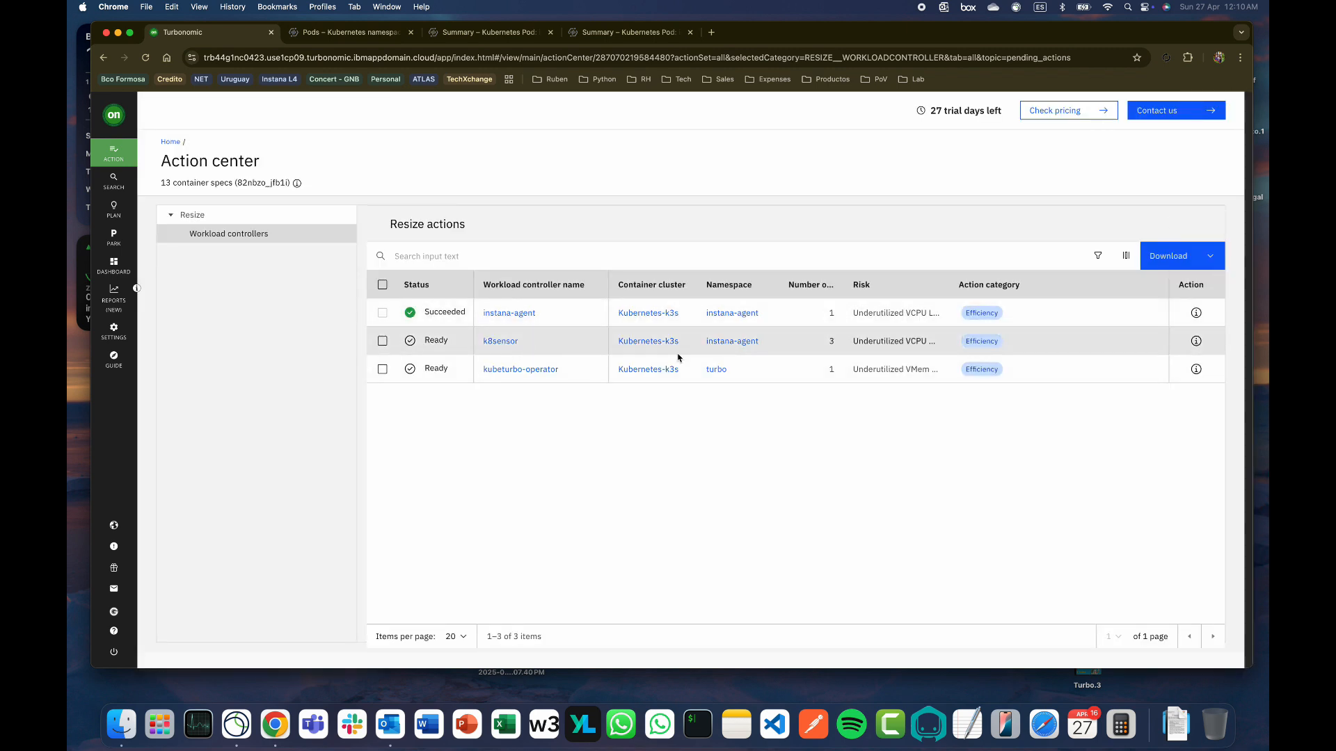
left_click(1197, 346)
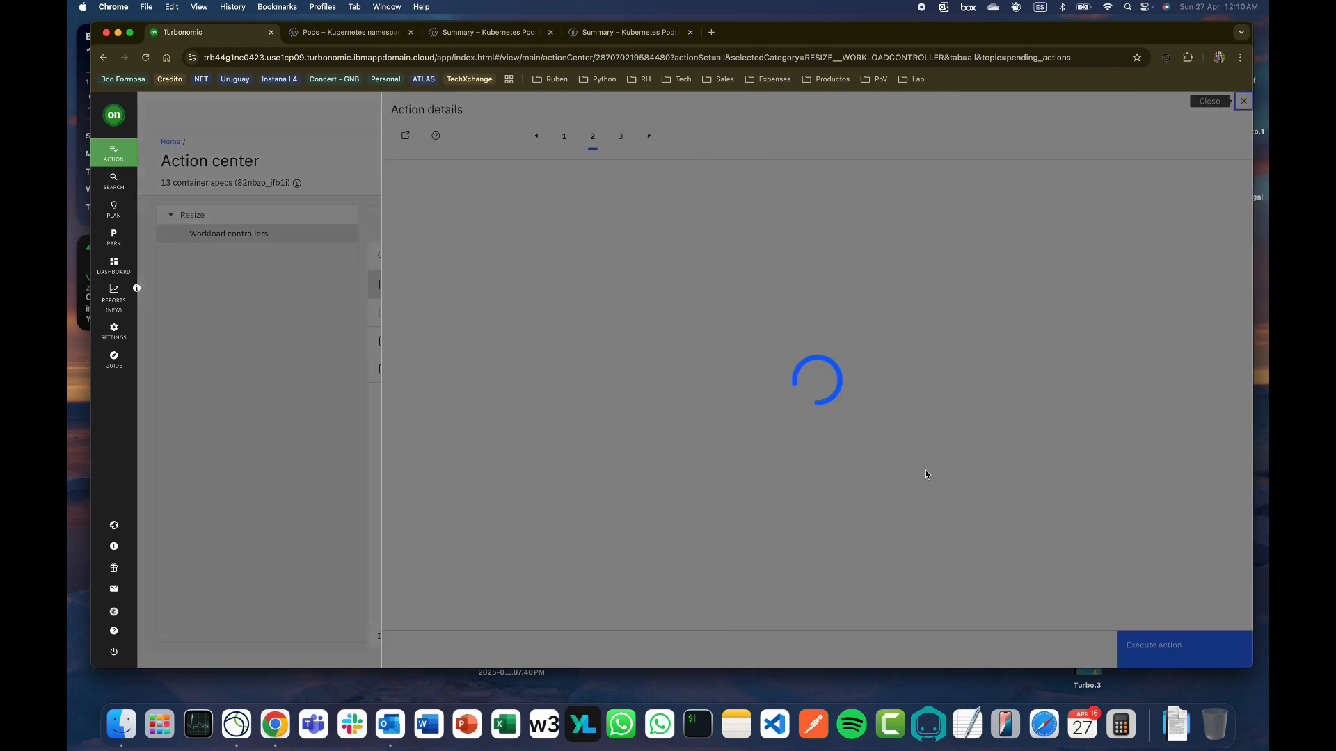
left_click_drag(1248, 325, 1253, 612)
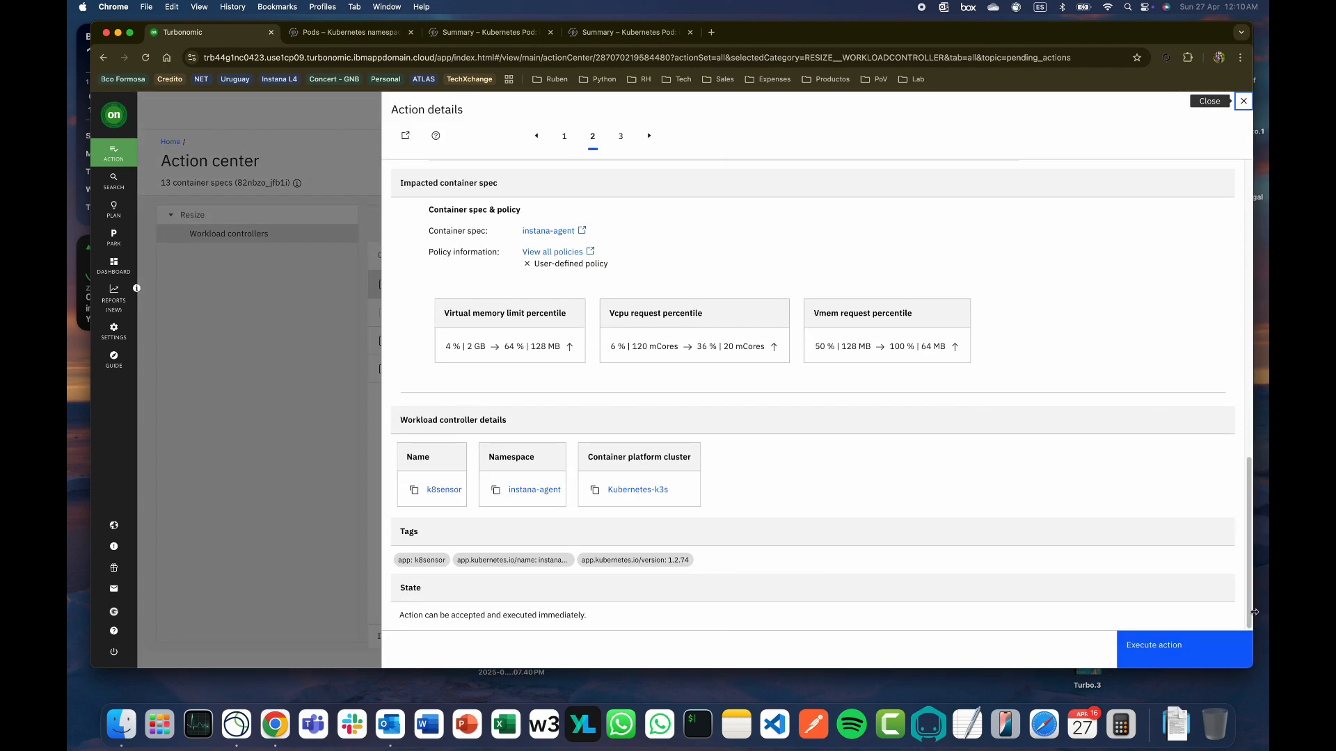
left_click(1177, 652)
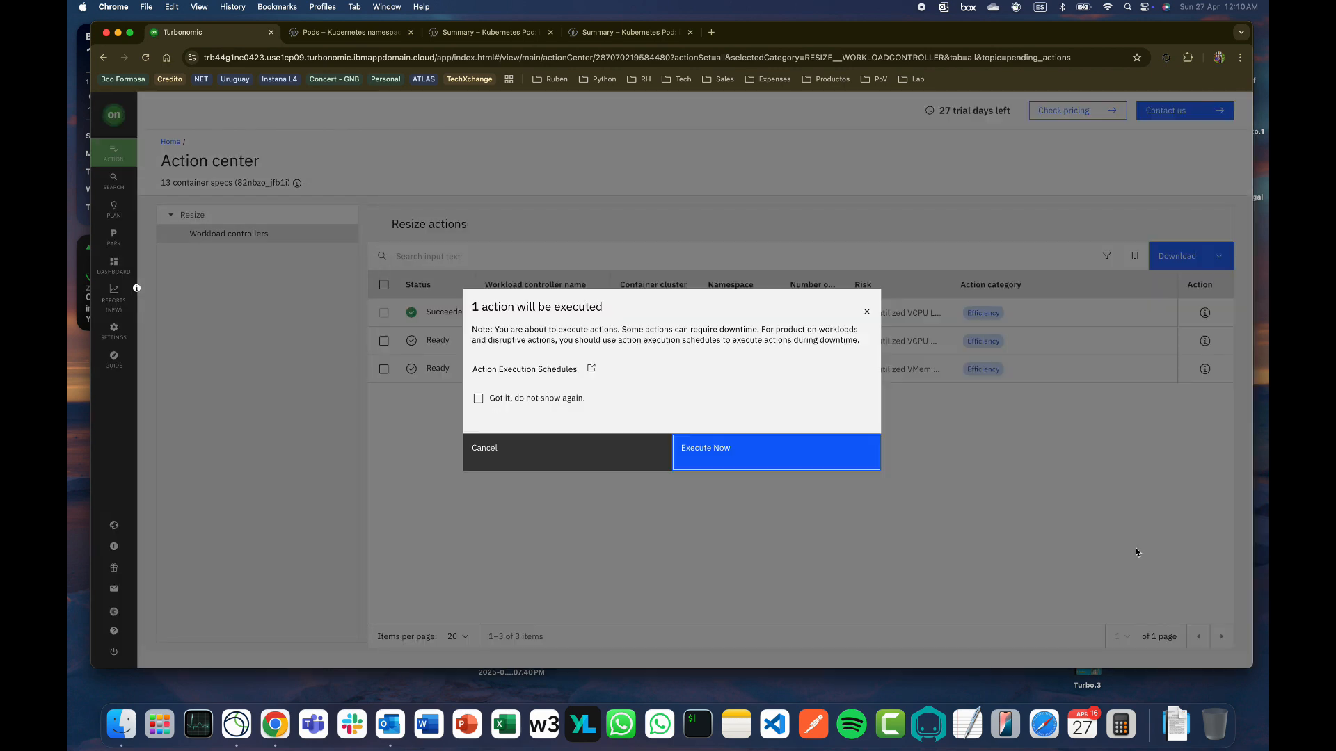
left_click(724, 461)
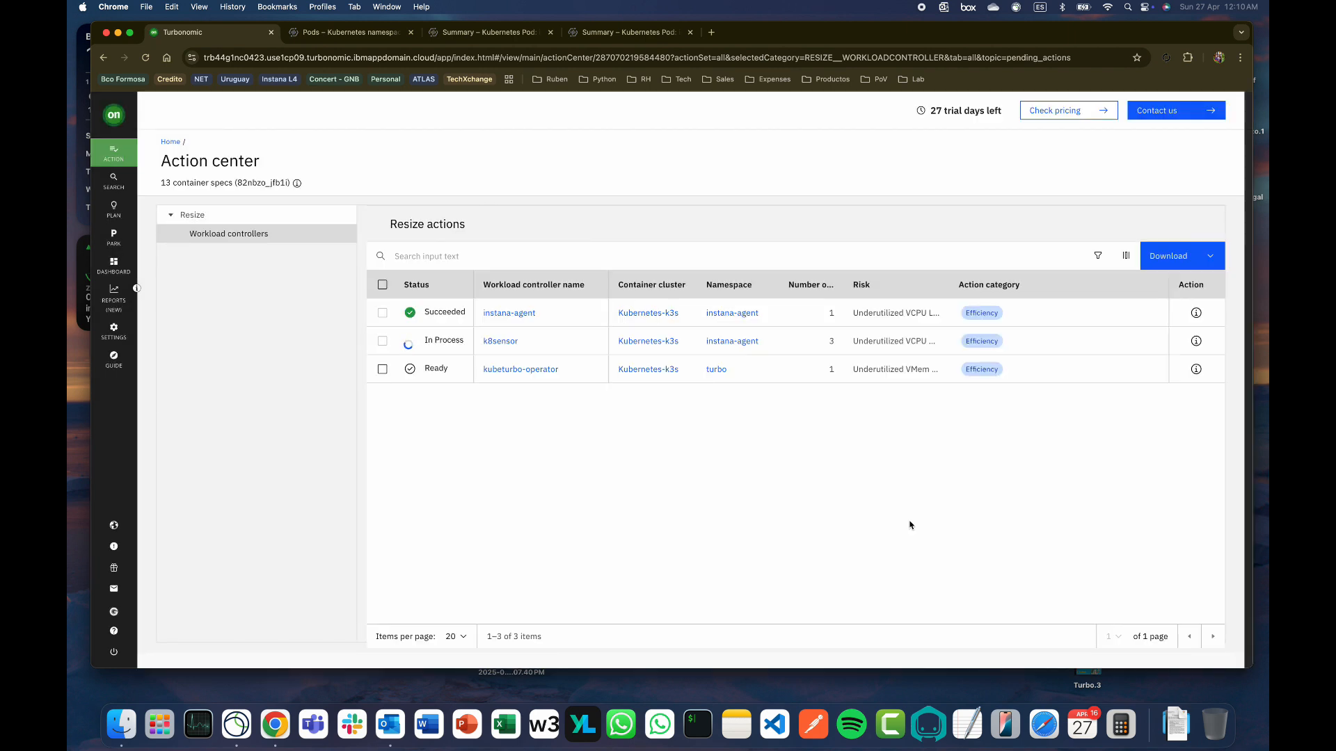
Check Instana's live instana-agent pods, with the old k8sensor pods in Error and new ones running, then return to Turbonomic
left_click(360, 38)
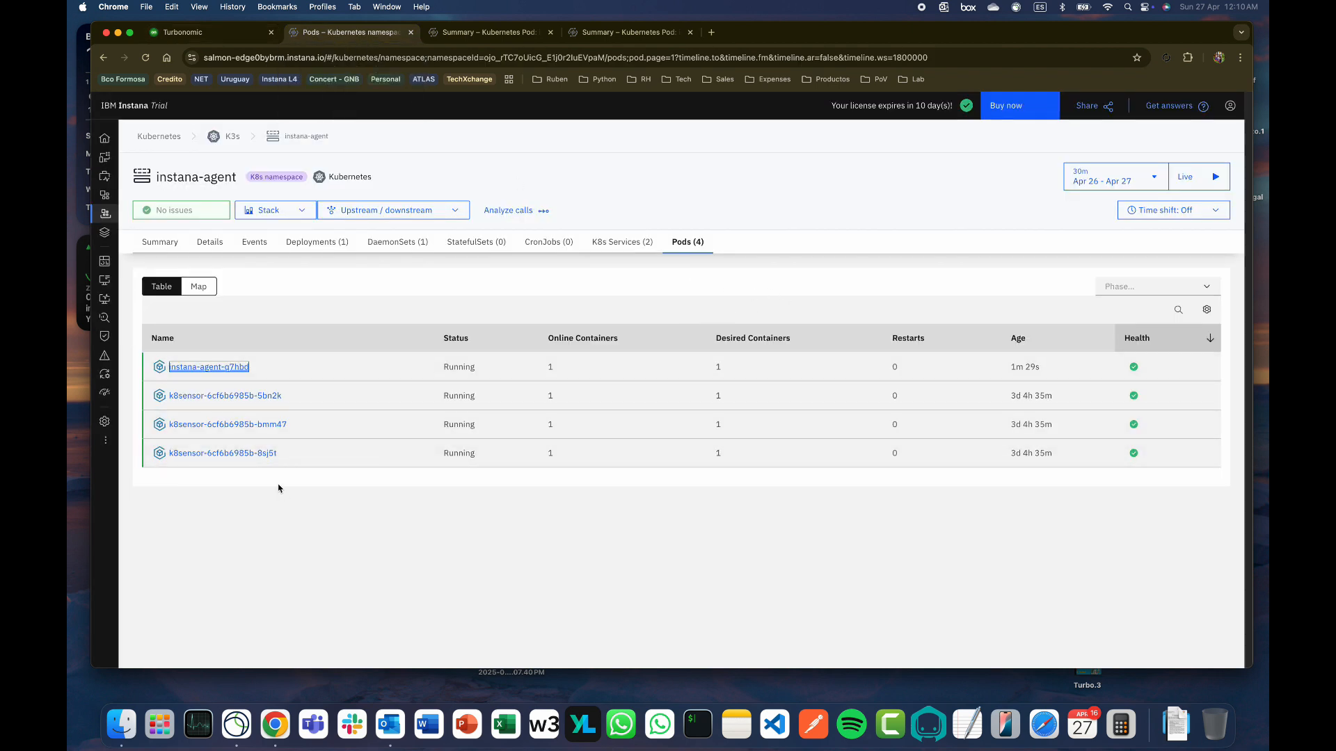
left_click(1212, 177)
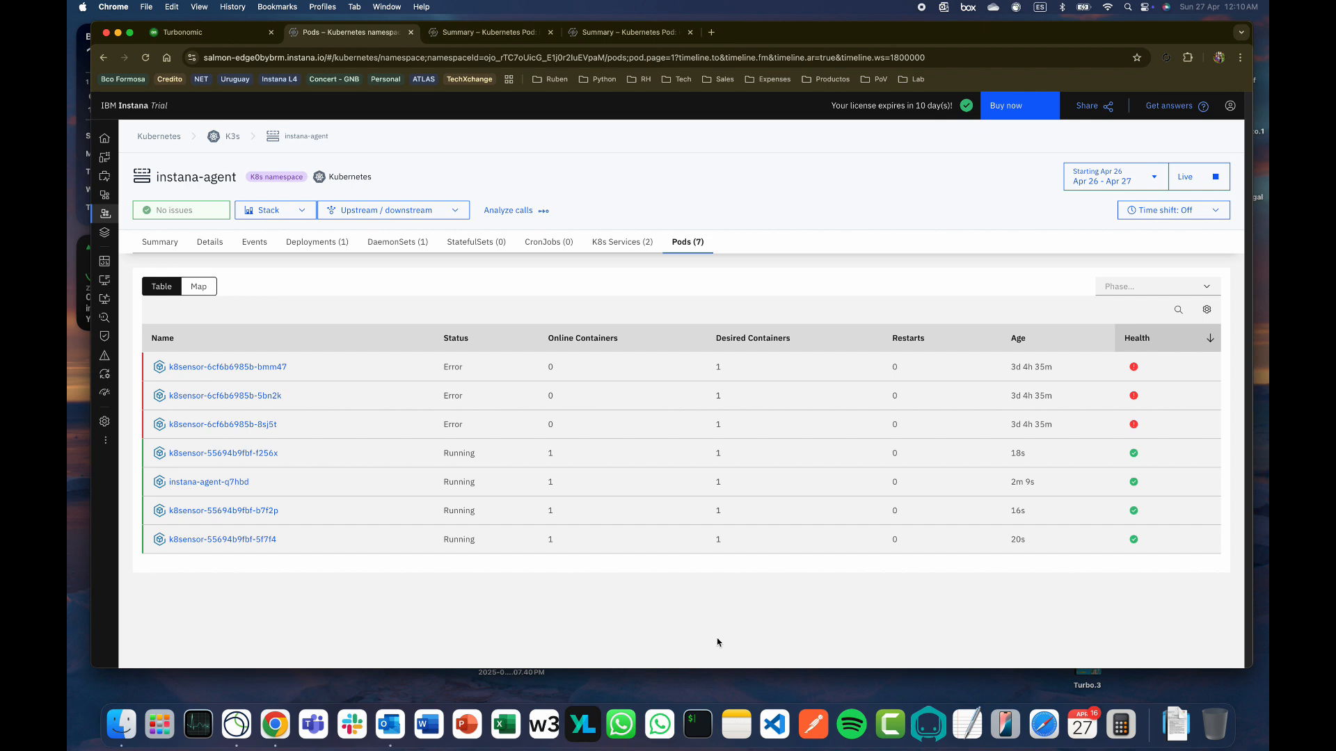
left_click(224, 39)
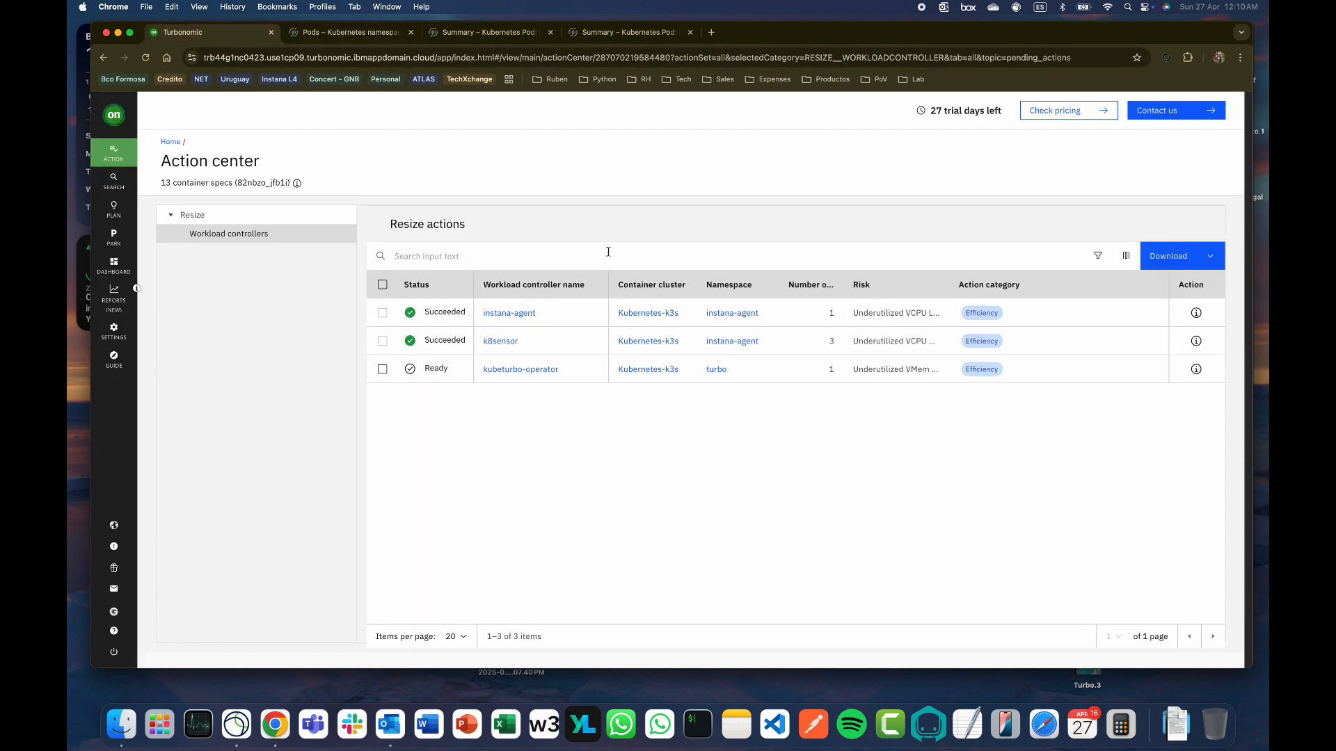
Execute the kubeturbo-operator resize action in the turbo namespace immediately
left_click(1196, 371)
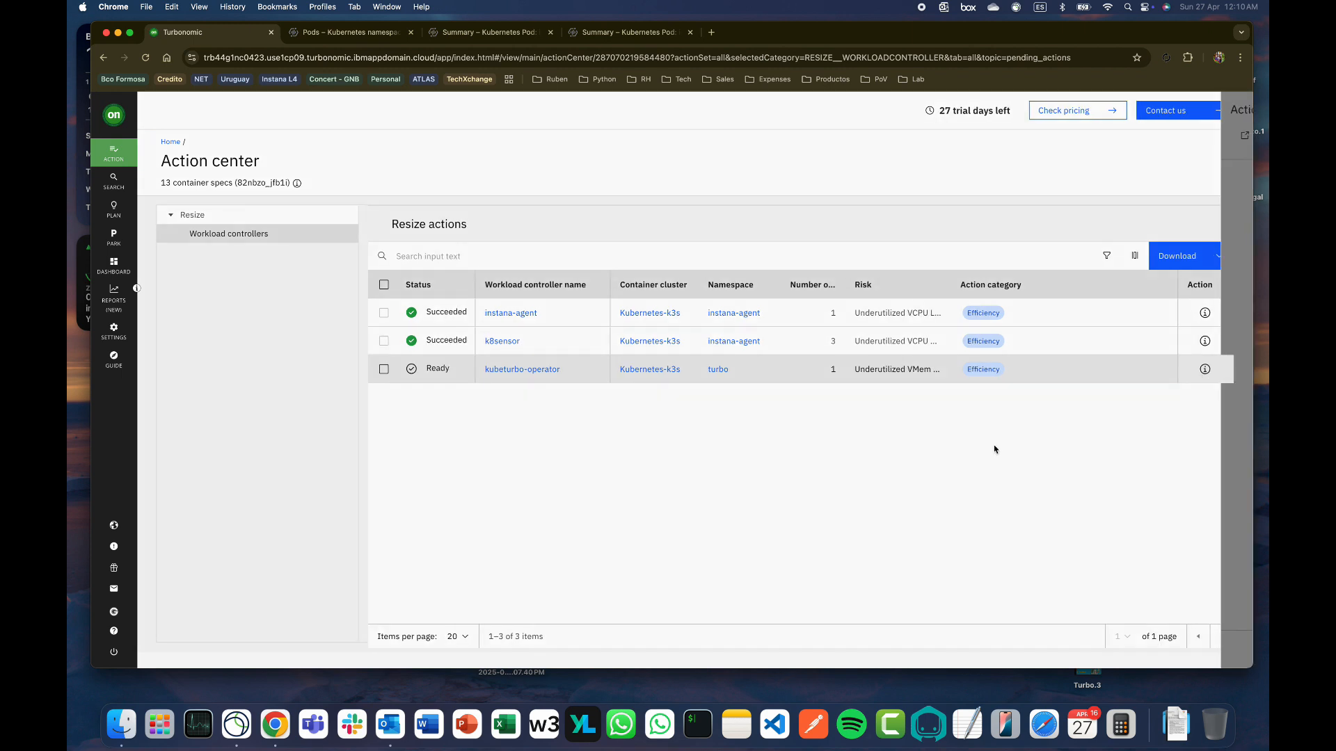
scroll(1241, 393, "down", 10)
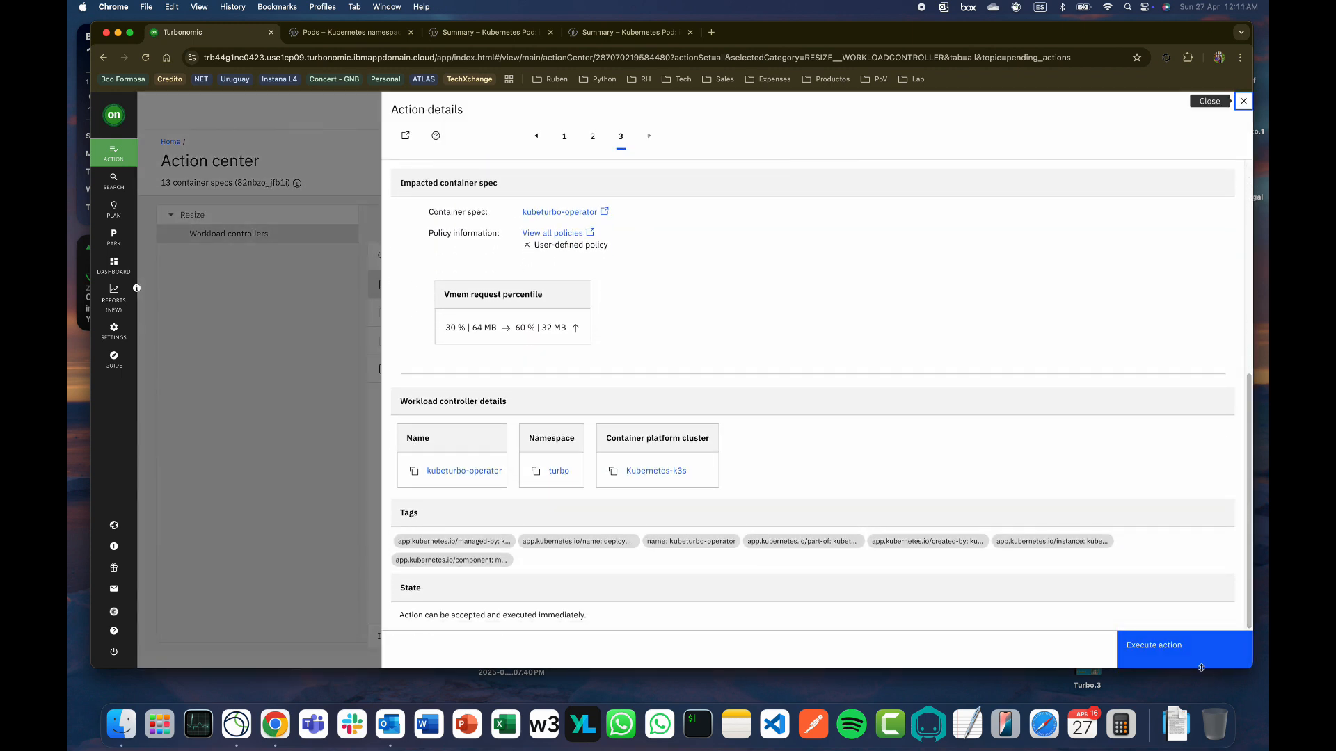
left_click(1174, 654)
left_click(754, 453)
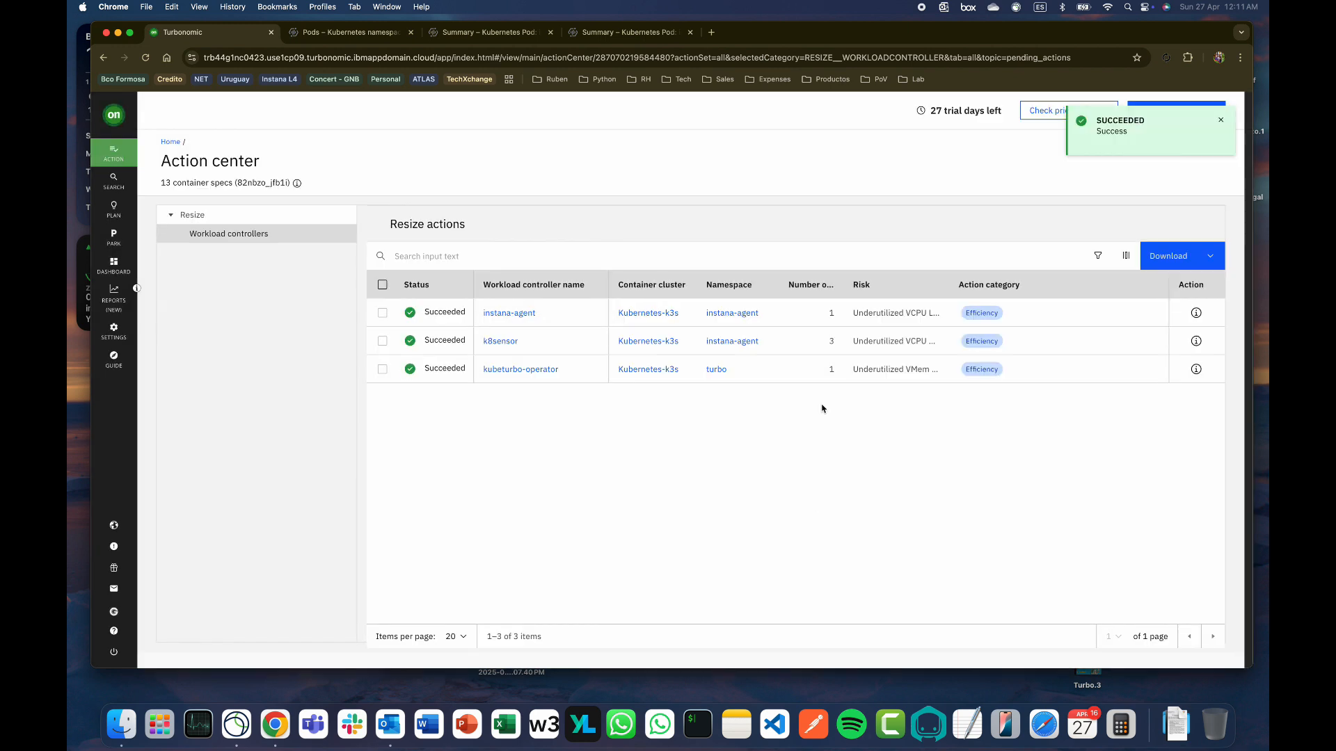
In Instana, check the K3s turbo namespace pods for the new kubeturbo-operator pod, then return to Turbonomic
left_click(334, 34)
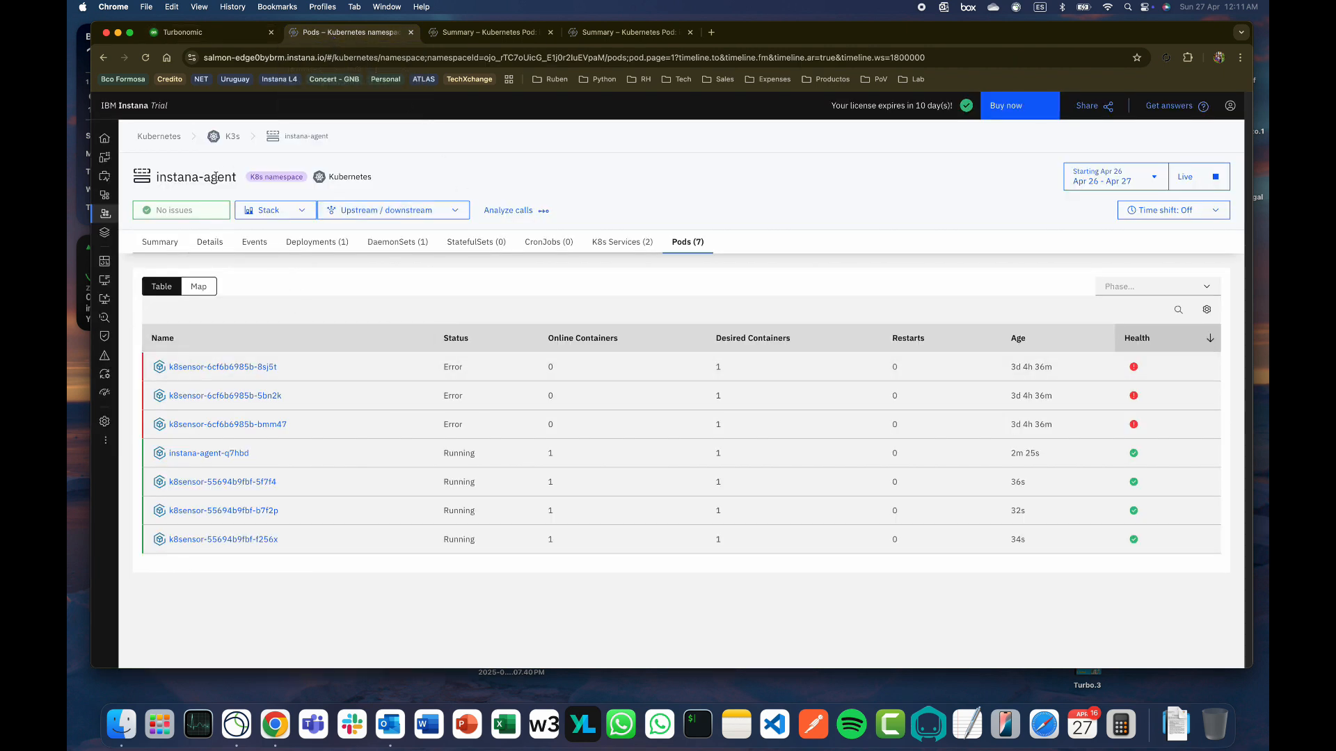
left_click(230, 137)
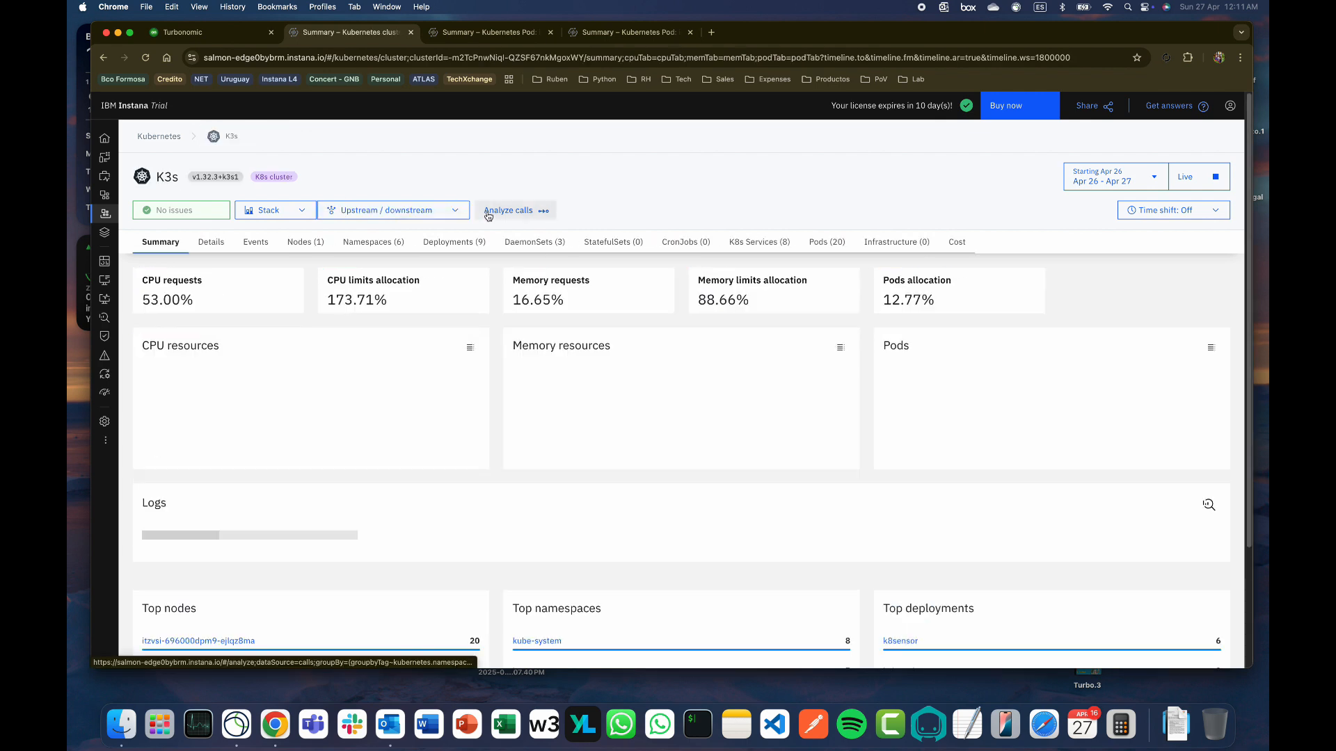
left_click(373, 242)
left_click(177, 498)
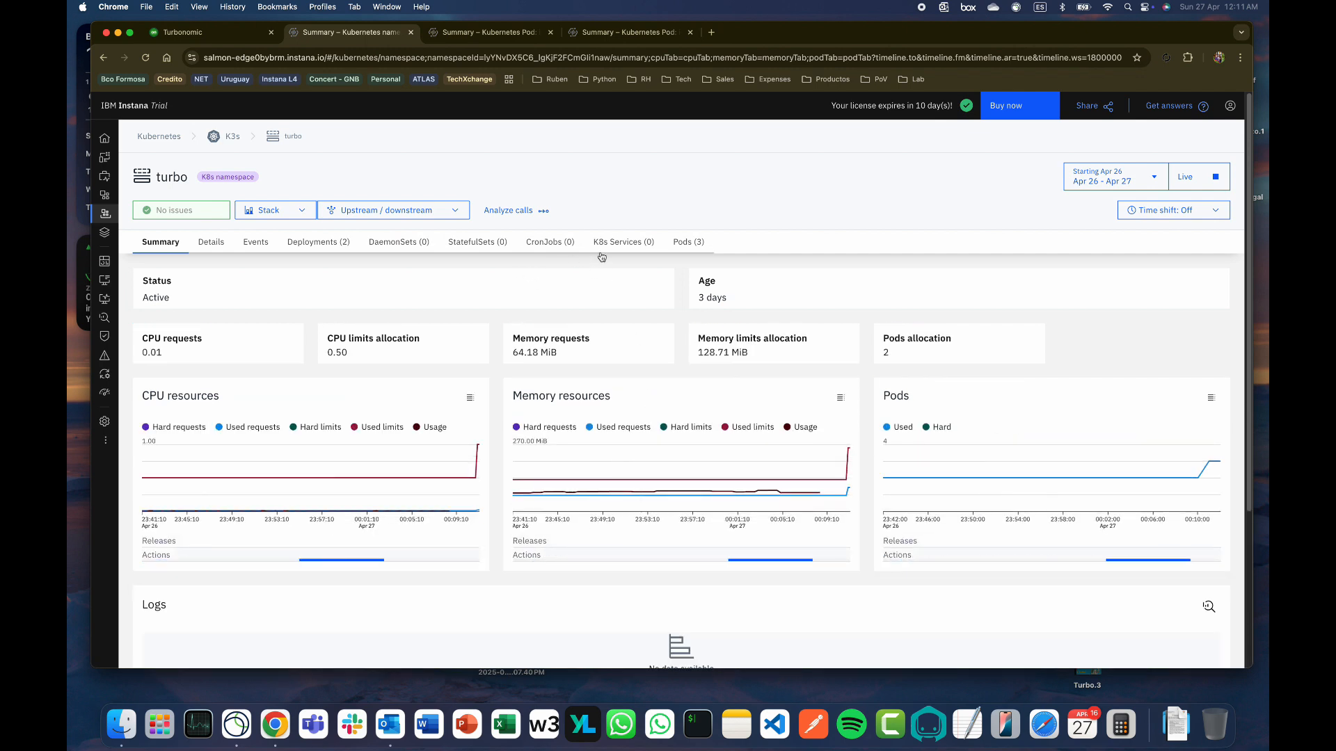
left_click(684, 250)
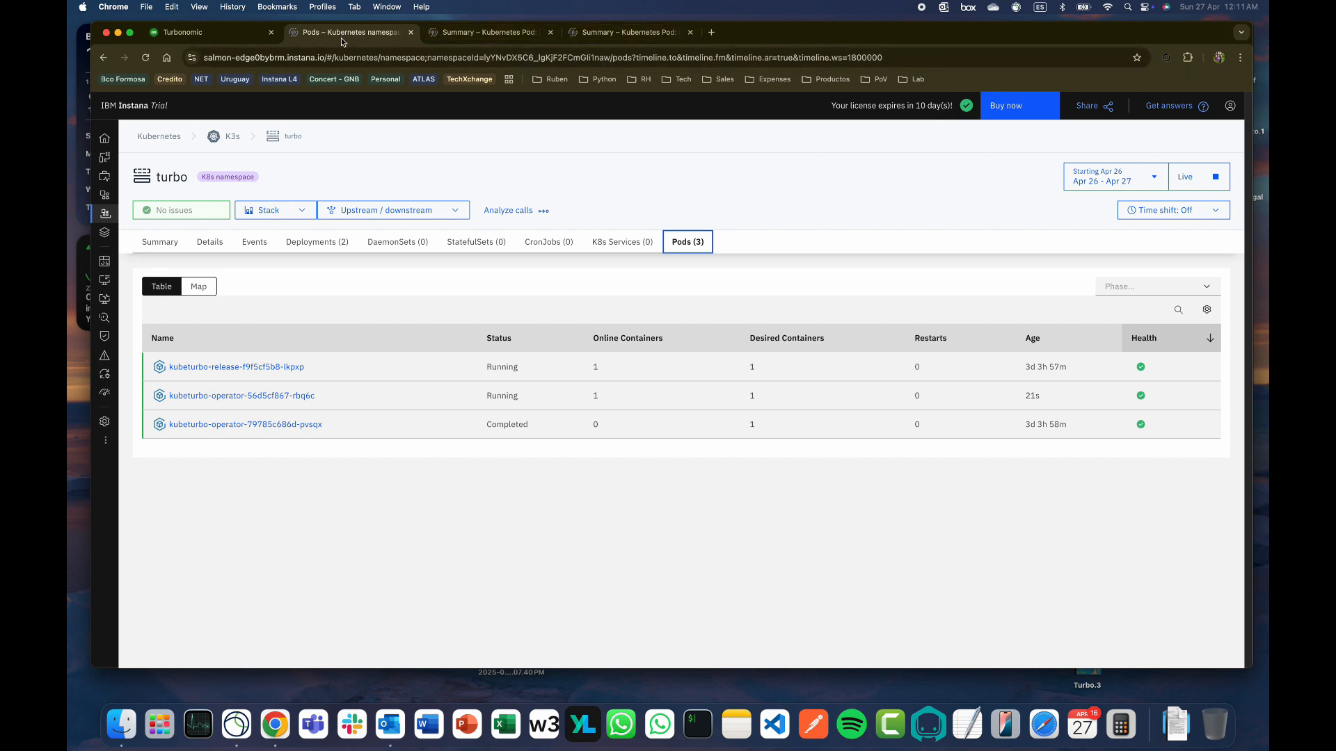
left_click(208, 32)
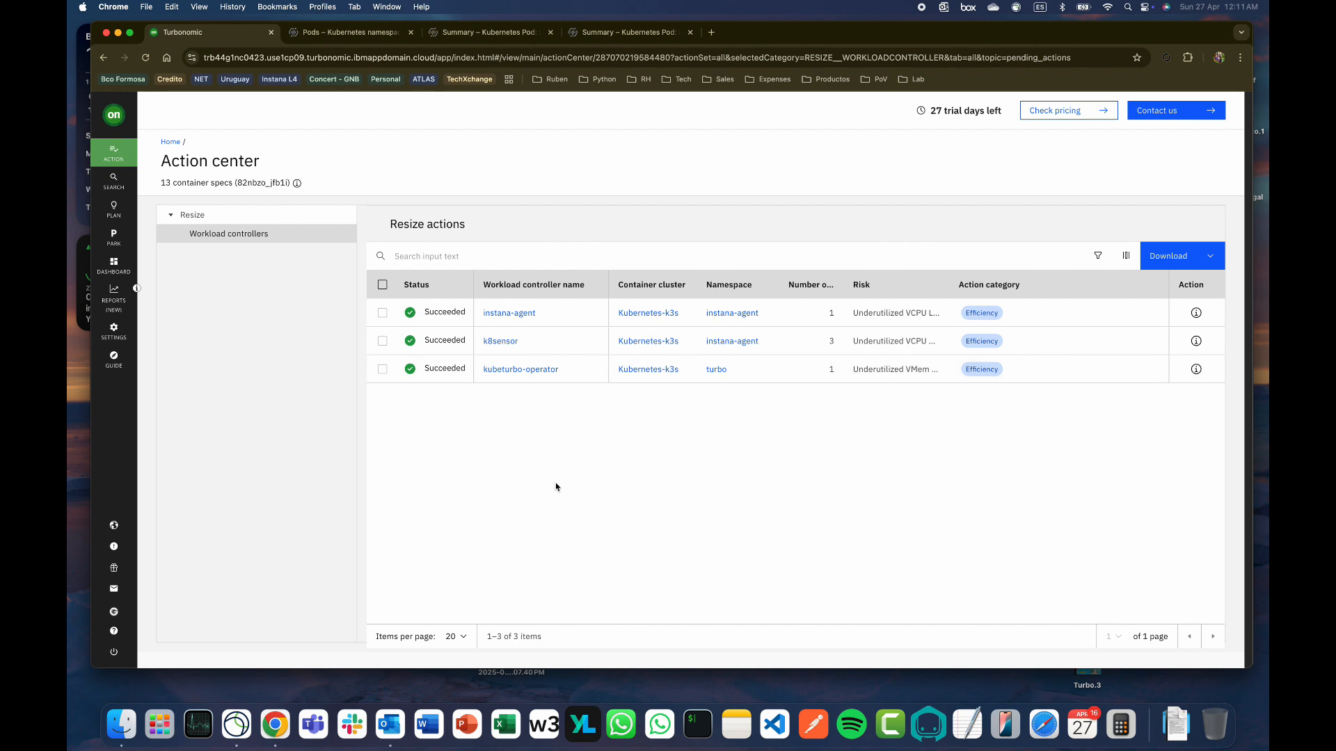
From the Turbonomic home dashboard, open Reports (New) in a new tab
left_click(111, 133)
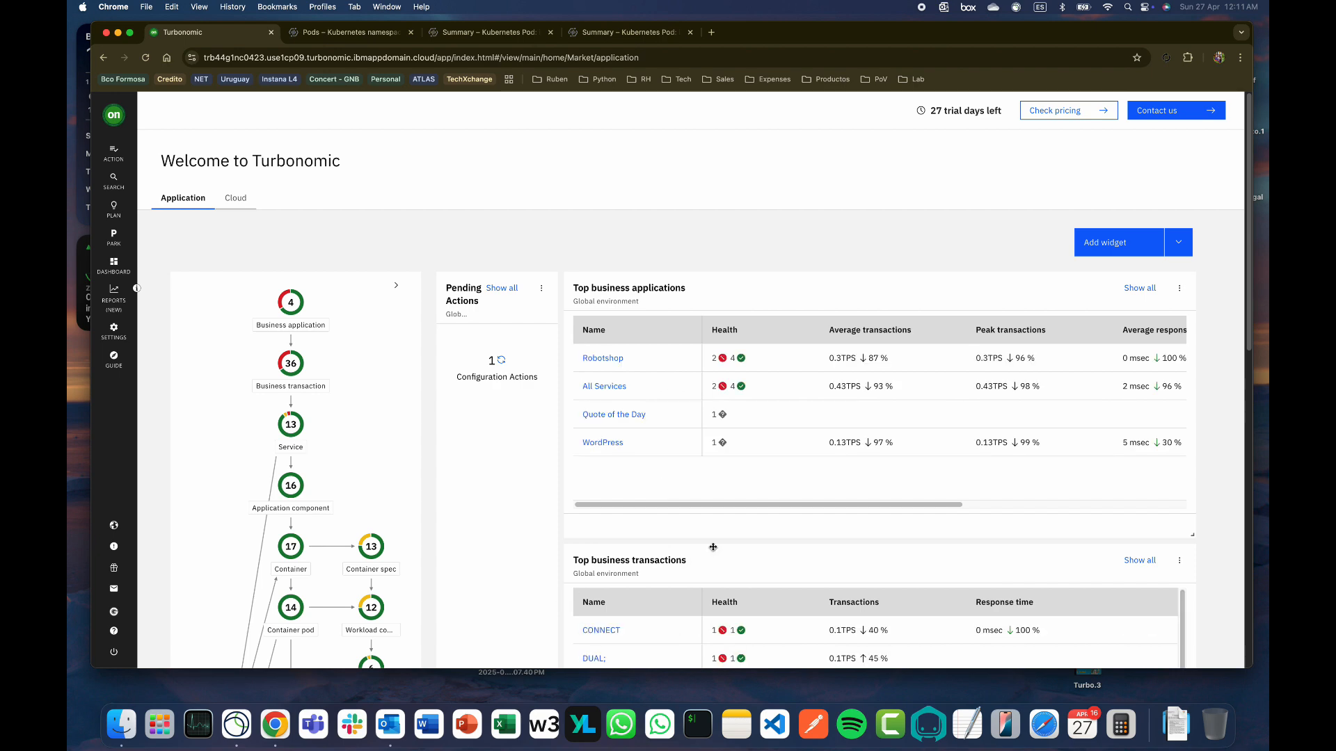
mouse_move(1246, 345)
left_mouse_down()
mouse_move(1259, 624)
mouse_move(1252, 324)
left_mouse_up()
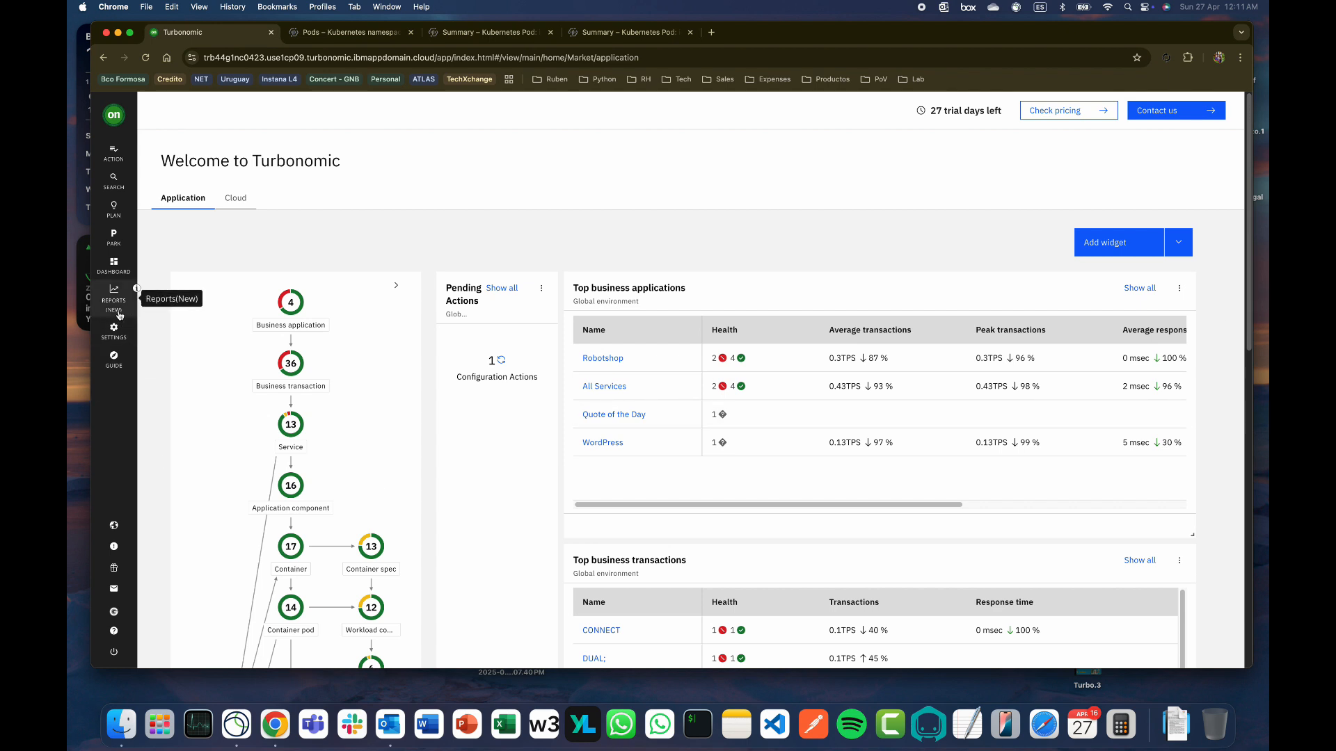
left_click(114, 295)
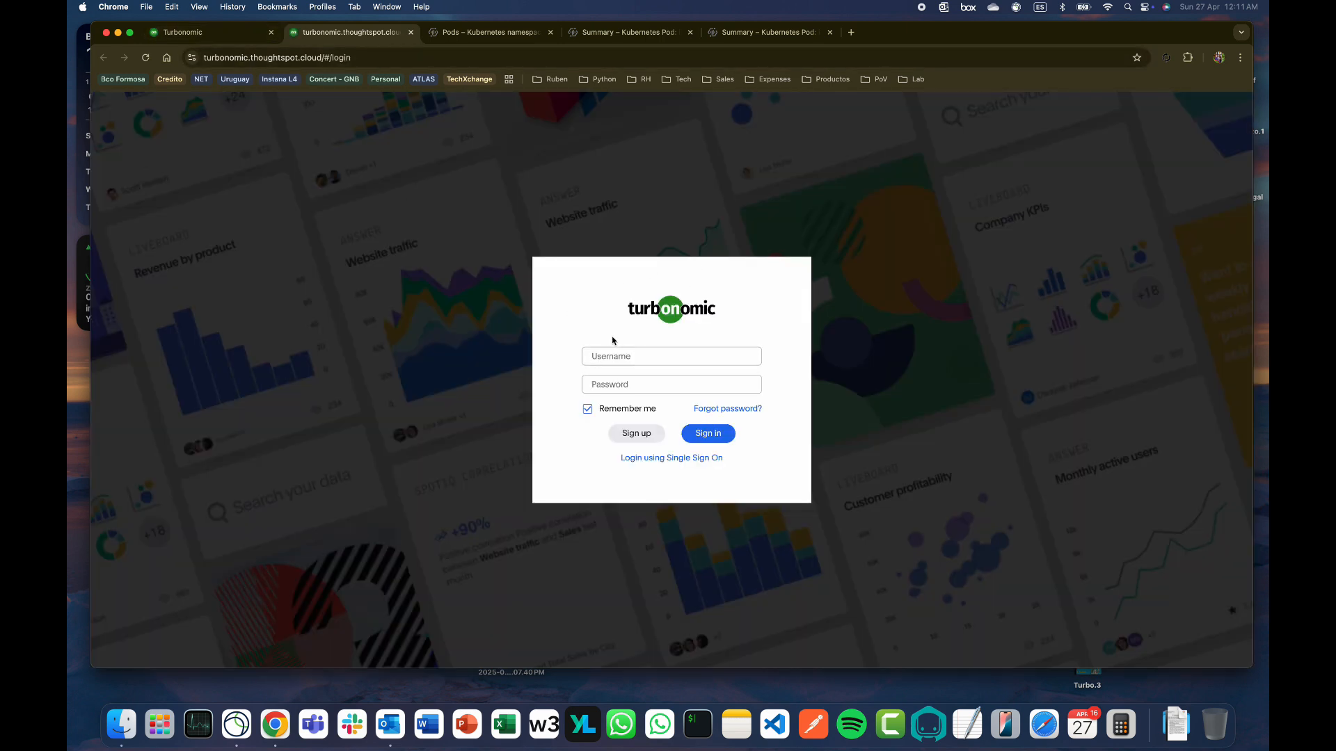
Enter the account e-mail and password on the ThoughtSpot sign-in page and submit
left_click(613, 355)
key("Tab")
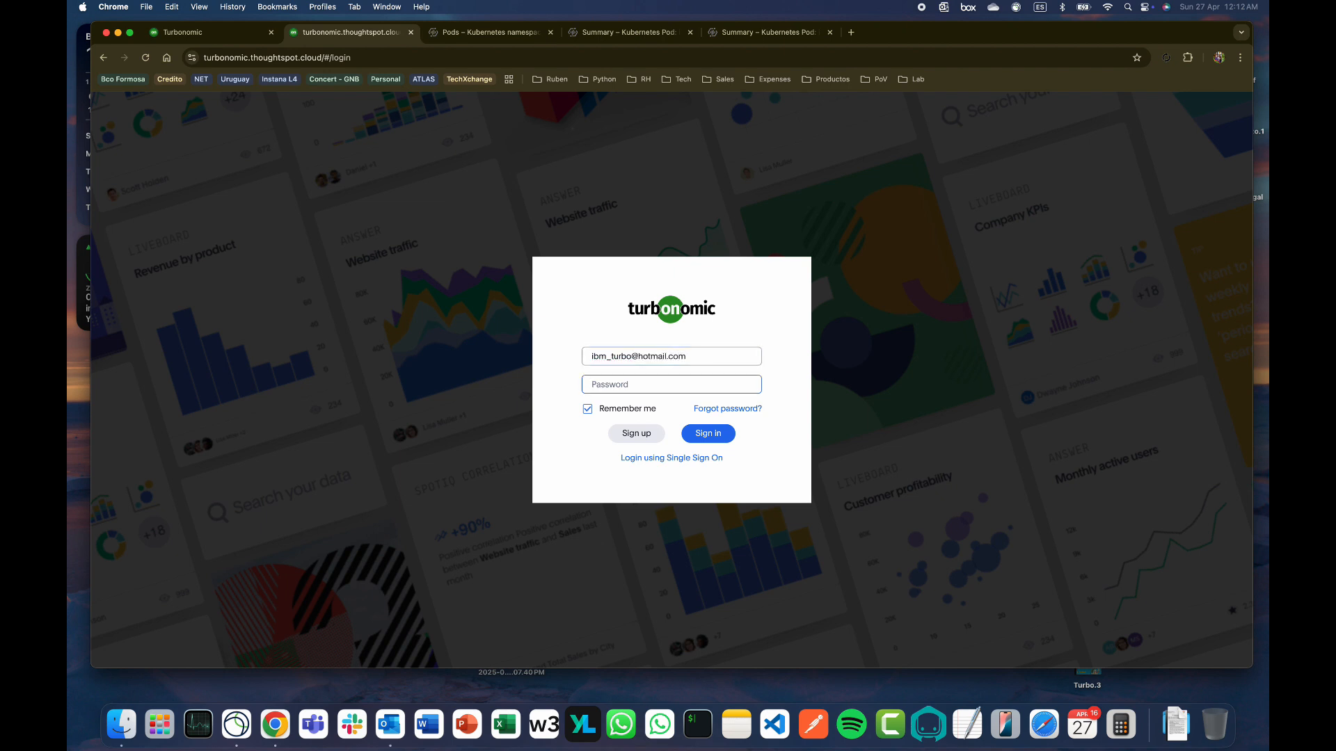
type("••••••")
left_click(1041, 10)
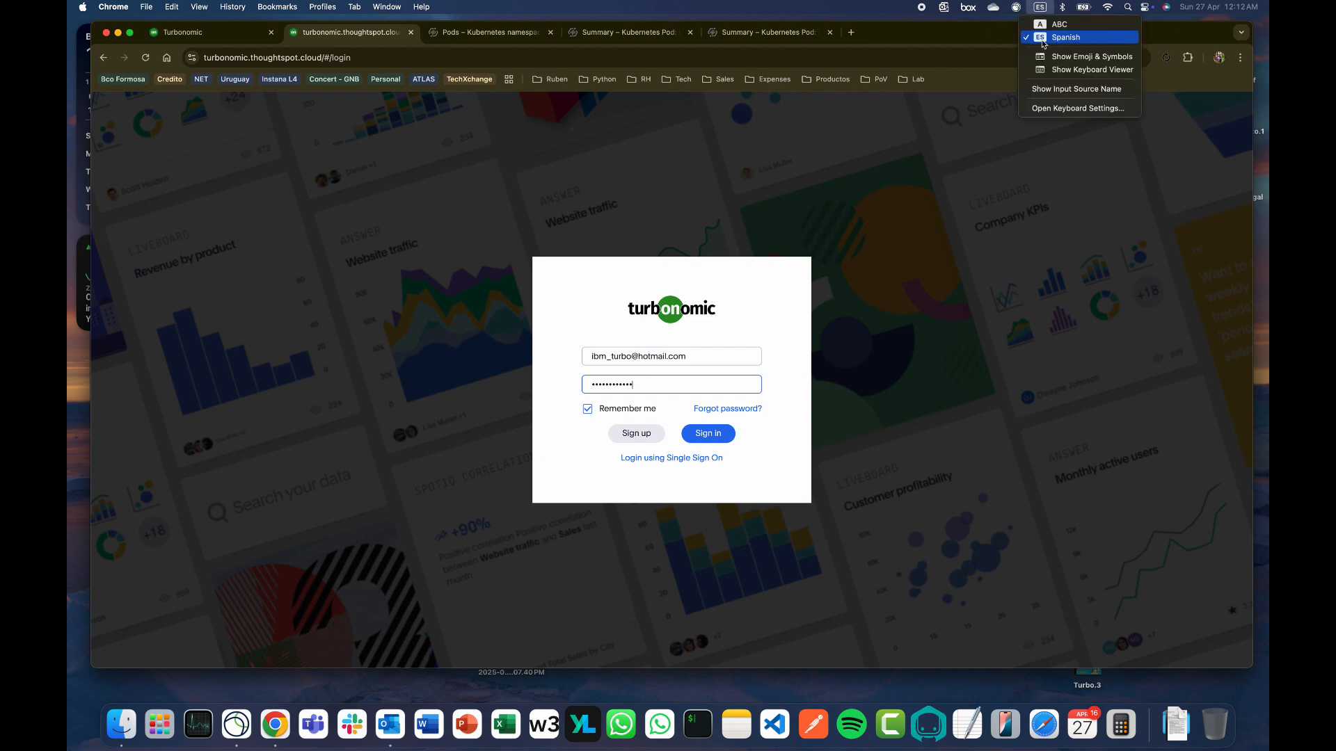
left_click(1041, 9)
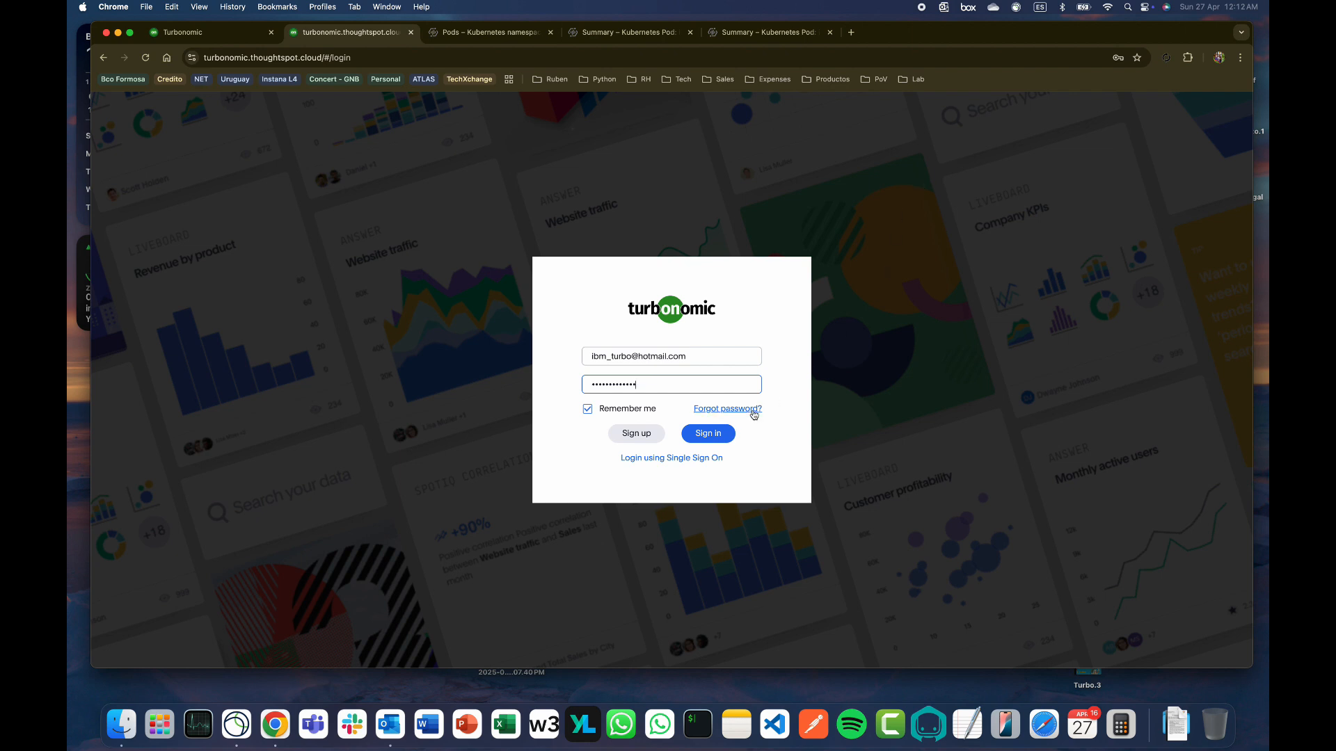
left_click(711, 437)
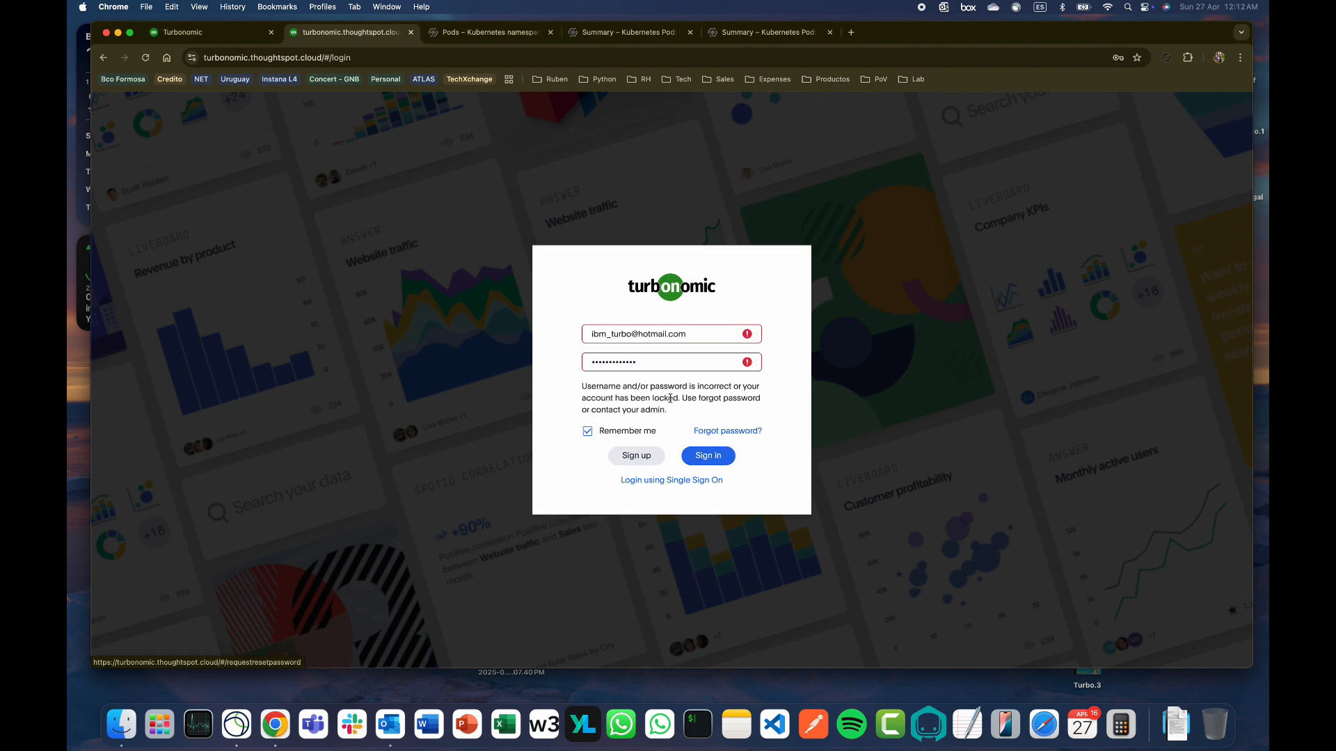
Retype the password, submit again, and return to the Turbonomic tab
left_click(649, 363)
left_click_drag(649, 363, 557, 370)
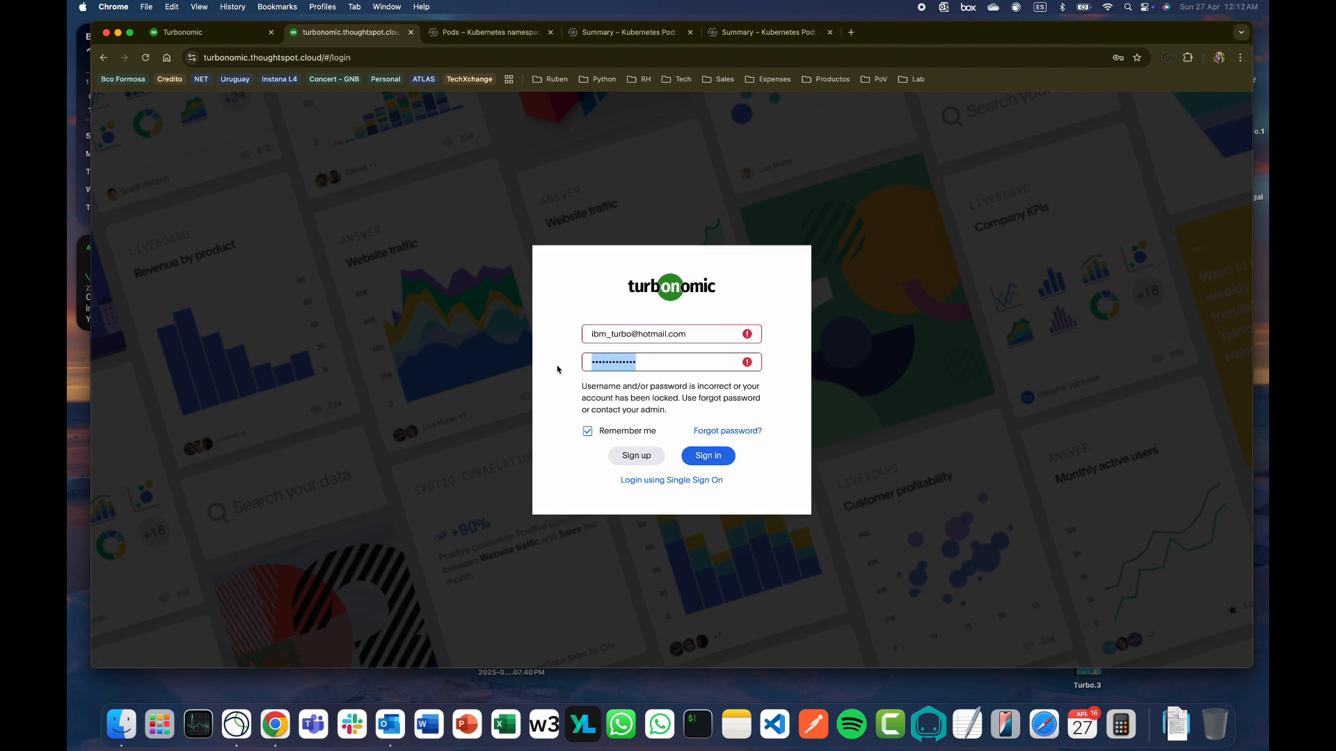
type("************")
key("Return")
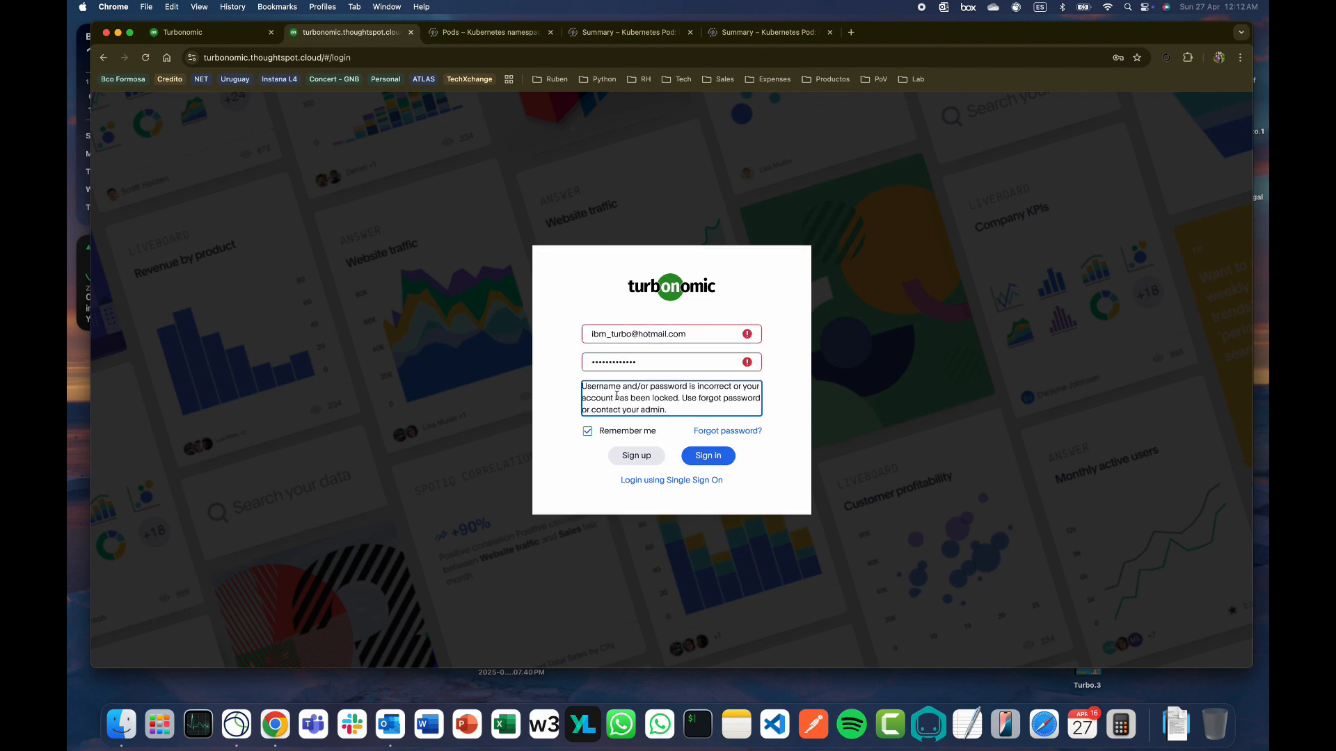
left_click(209, 32)
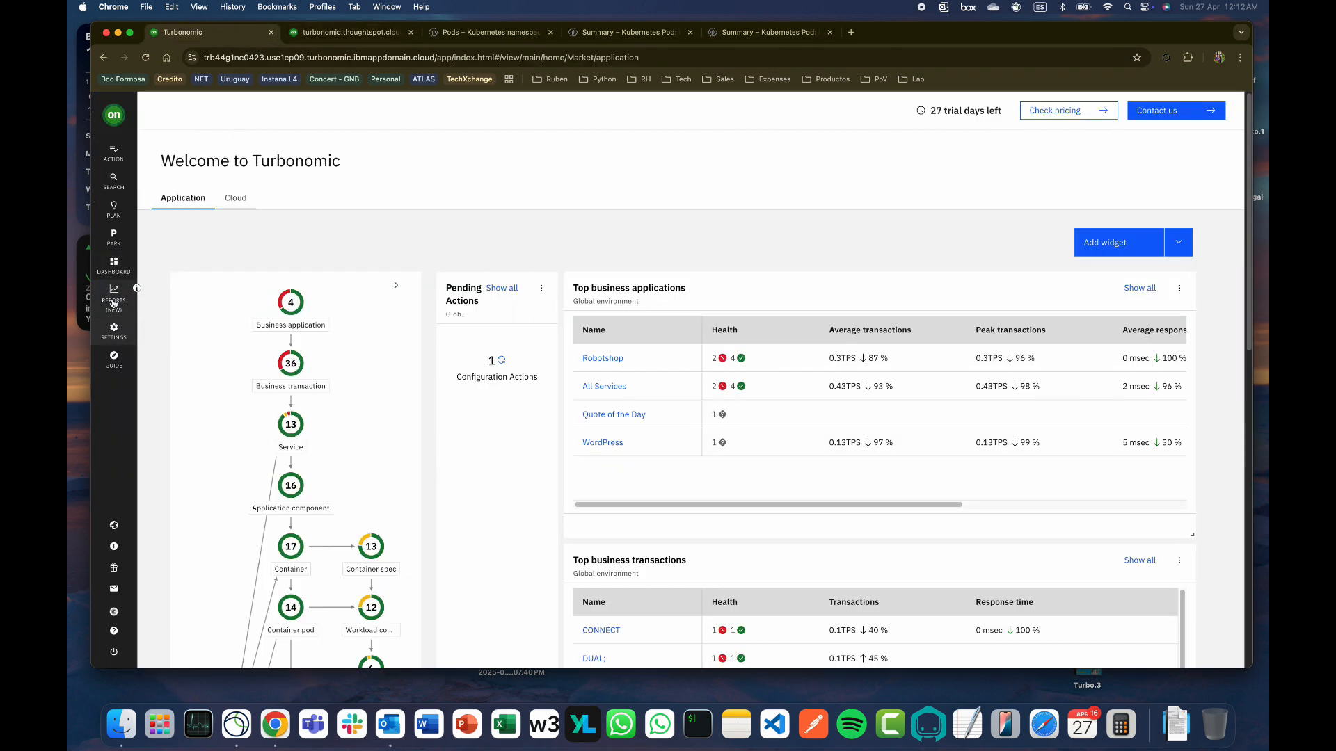
Review the Container platform dashboard's Kubernetes-k3s tables, then open Reports (NEW)
left_click(115, 263)
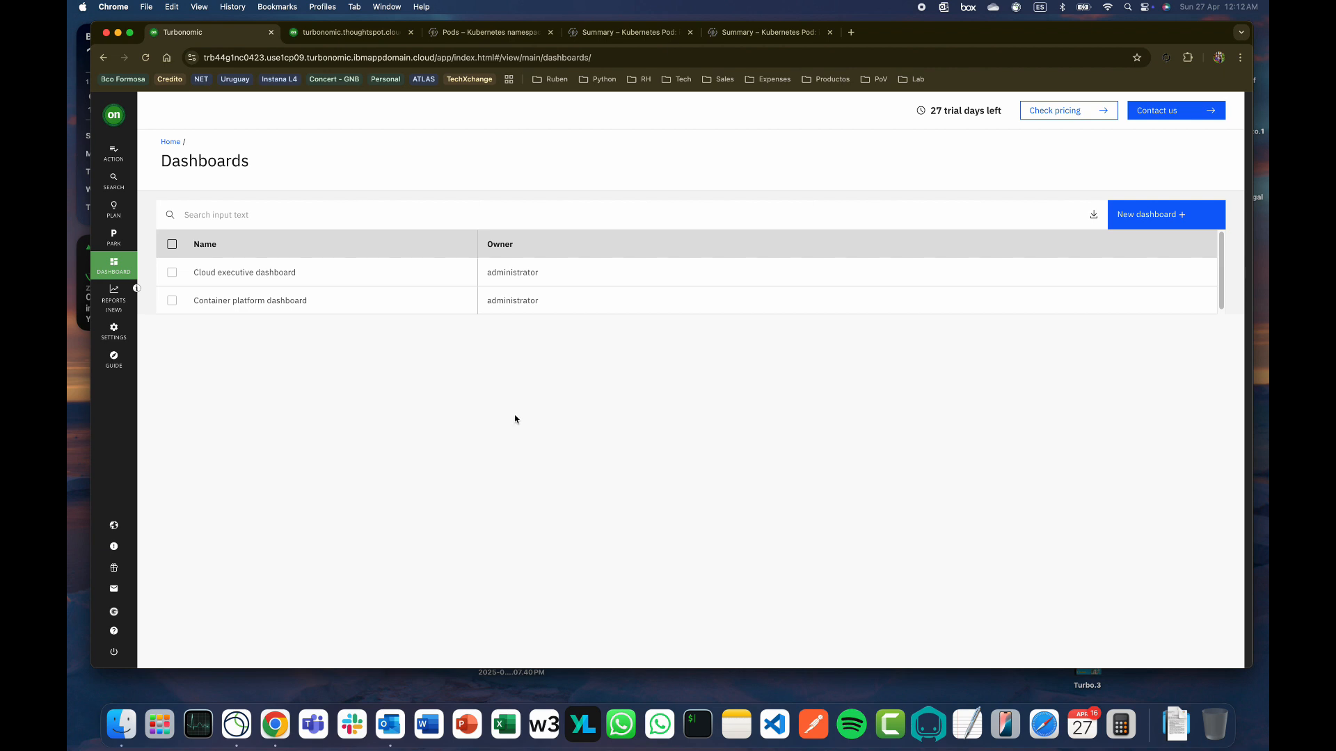
left_click(246, 301)
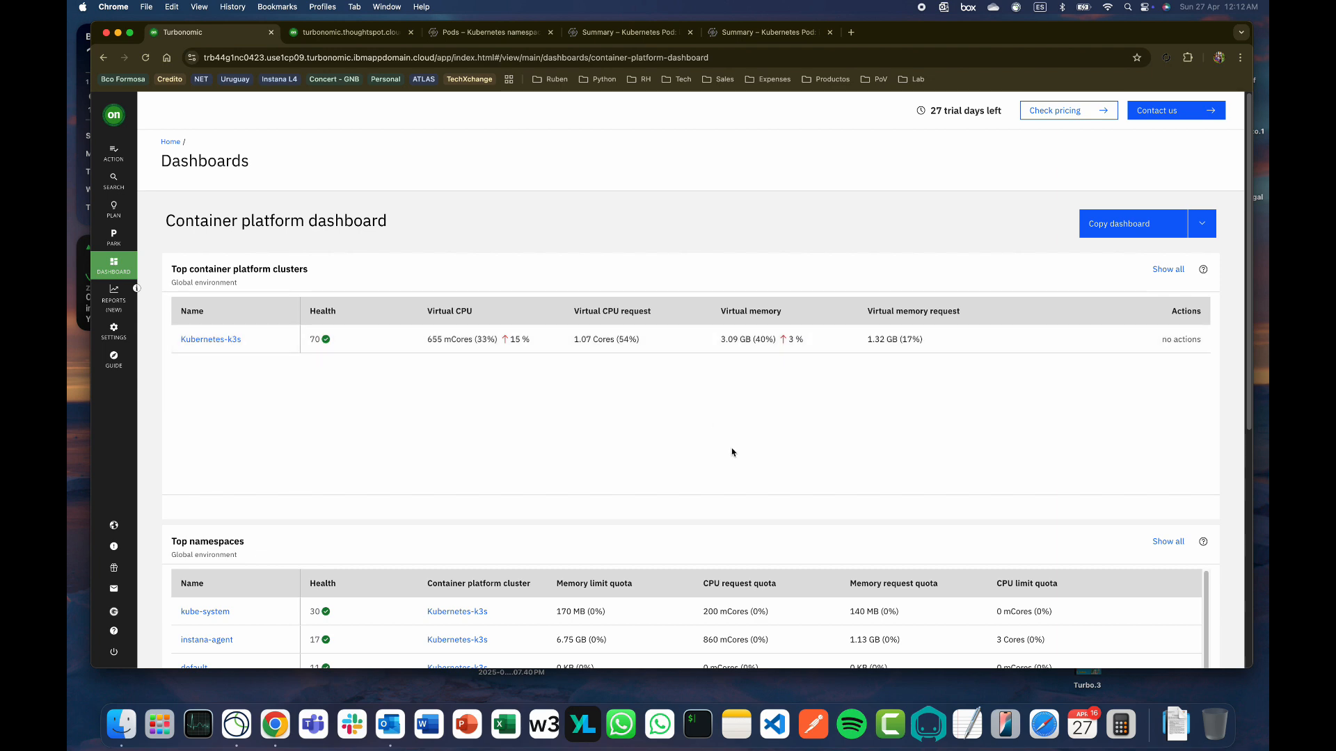
scroll(732, 452, "down", 5)
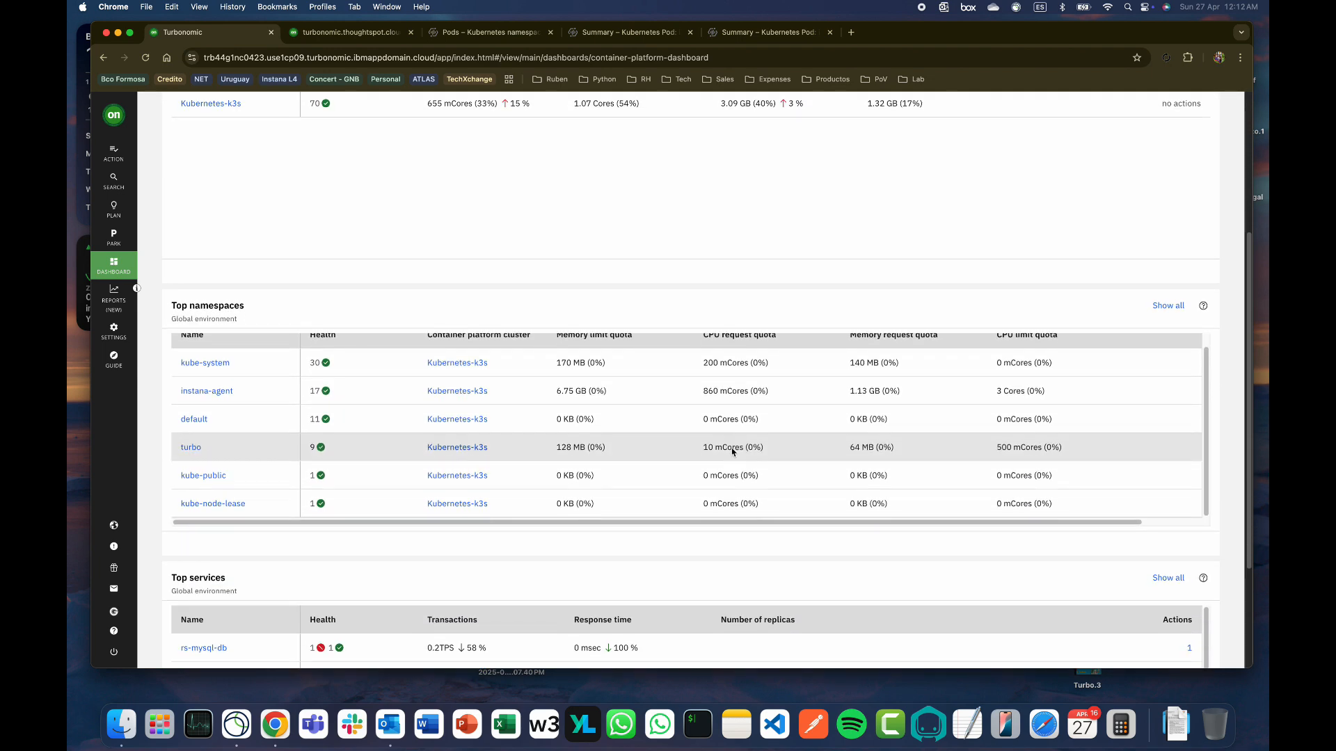
scroll(1157, 414, "up", 1)
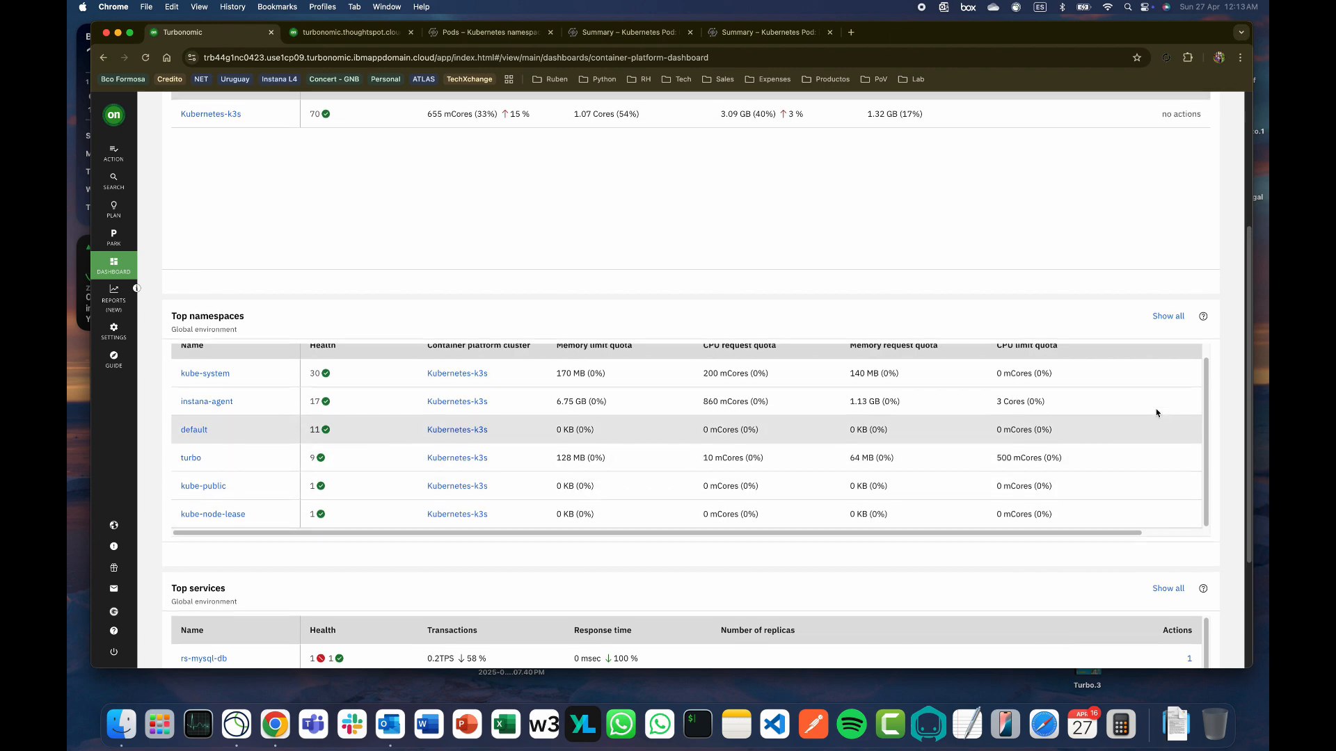
scroll(1157, 413, "up", 2)
scroll(1218, 439, "down", 5)
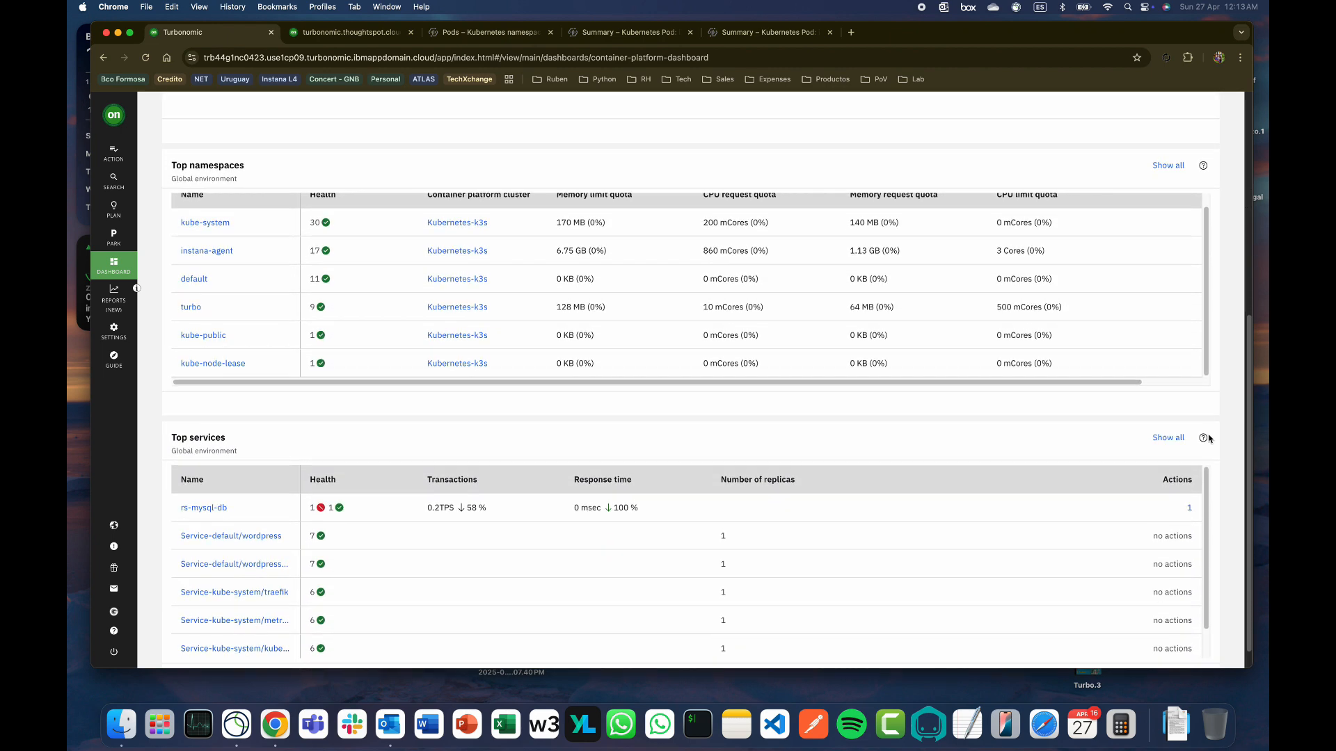
scroll(1210, 438, "down", 1)
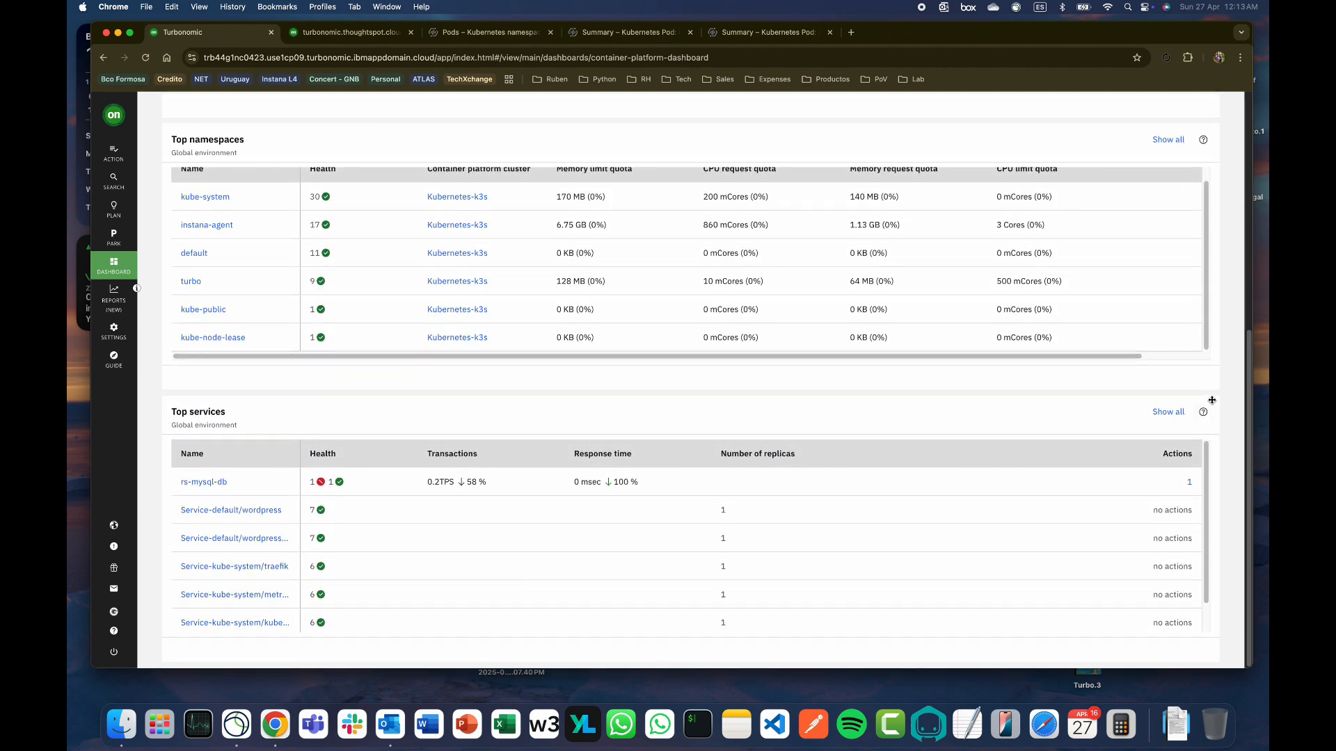
scroll(1214, 402, "up", 9)
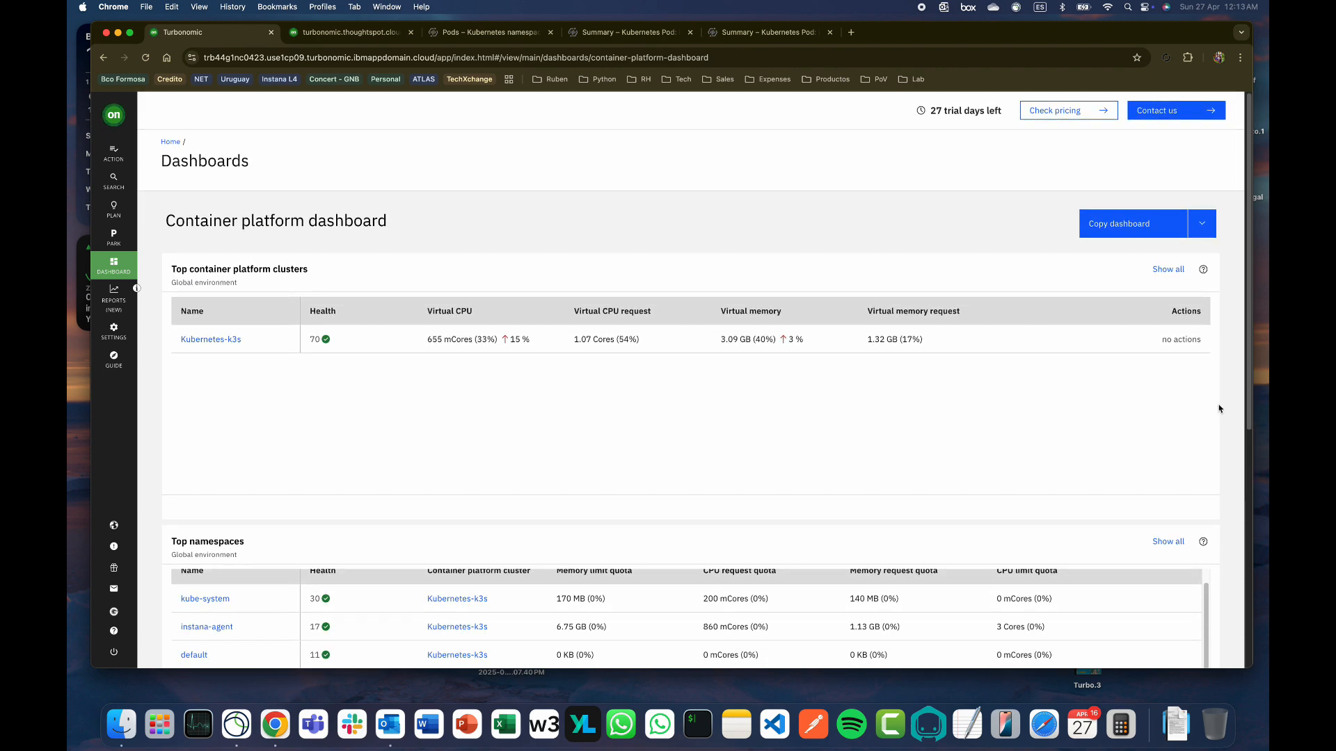
left_click(122, 282)
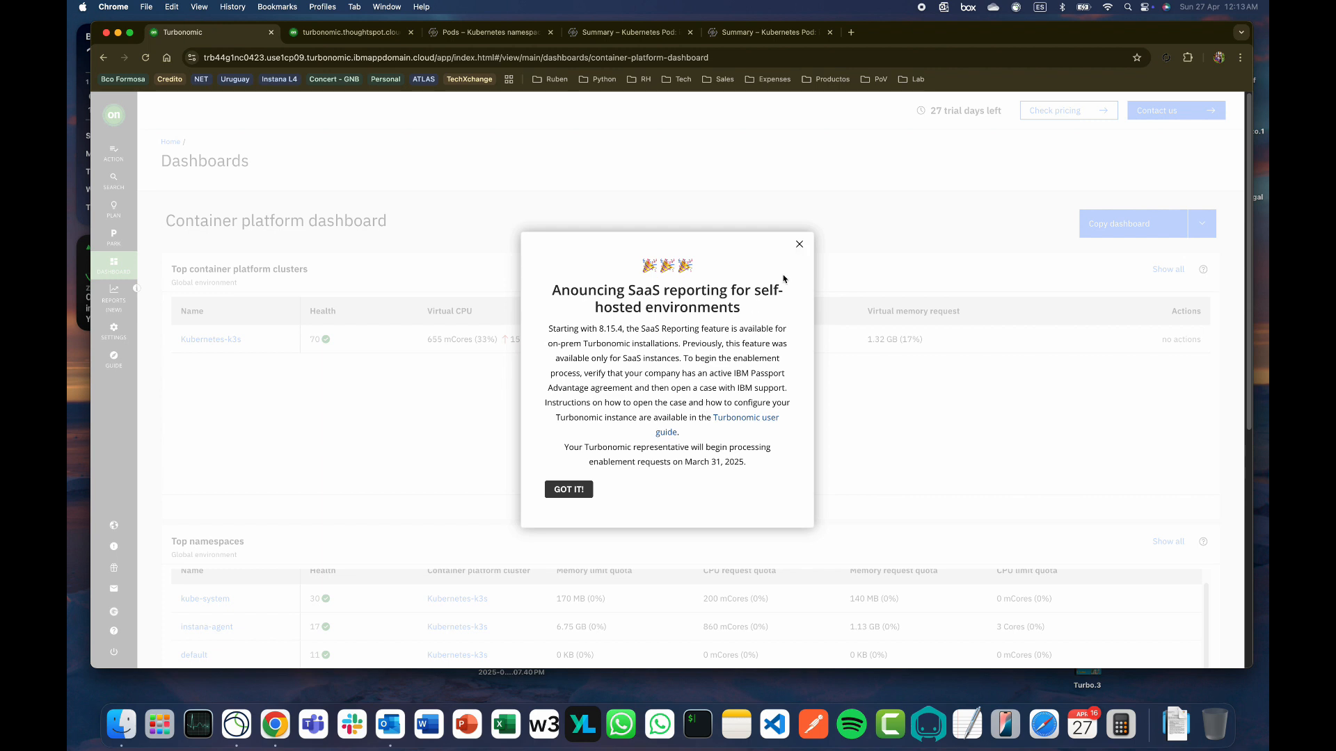
Dismiss the SaaS reporting announcement and browse the Welcome to Turbonomic home page
left_click(568, 490)
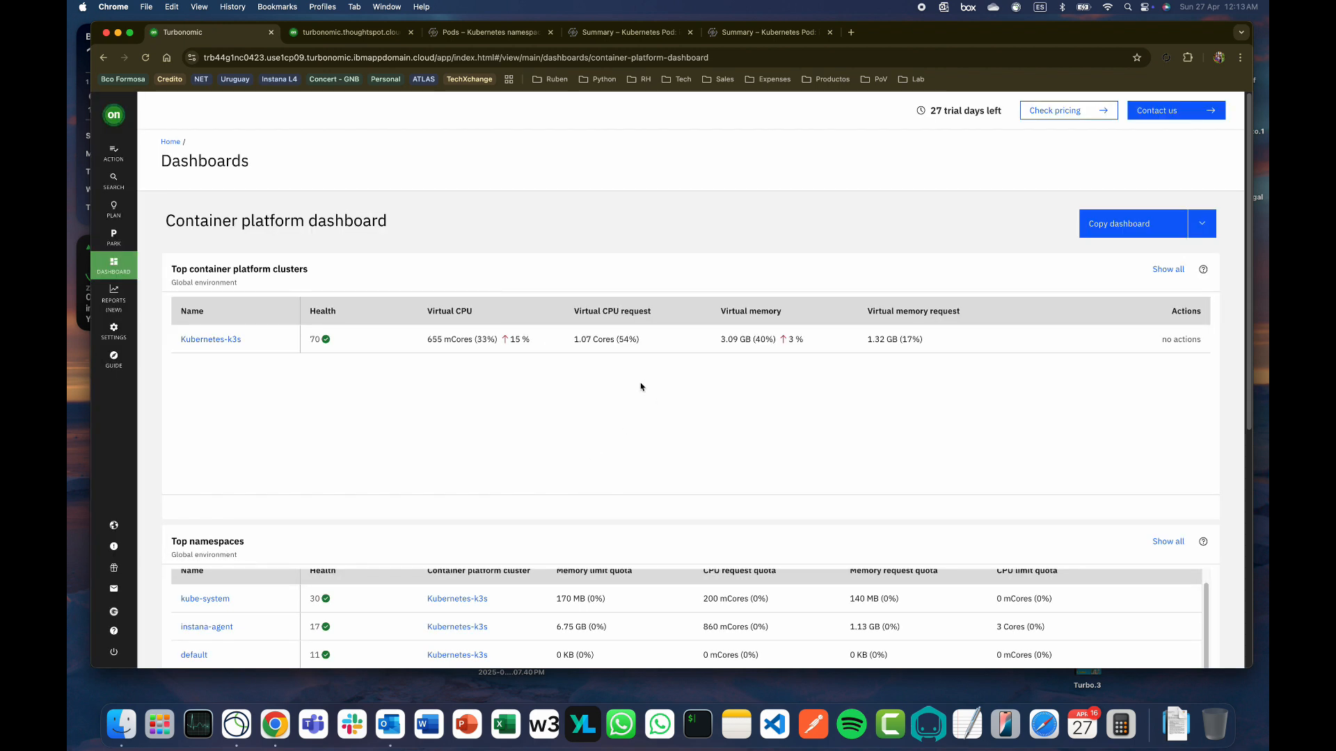
left_click(129, 261)
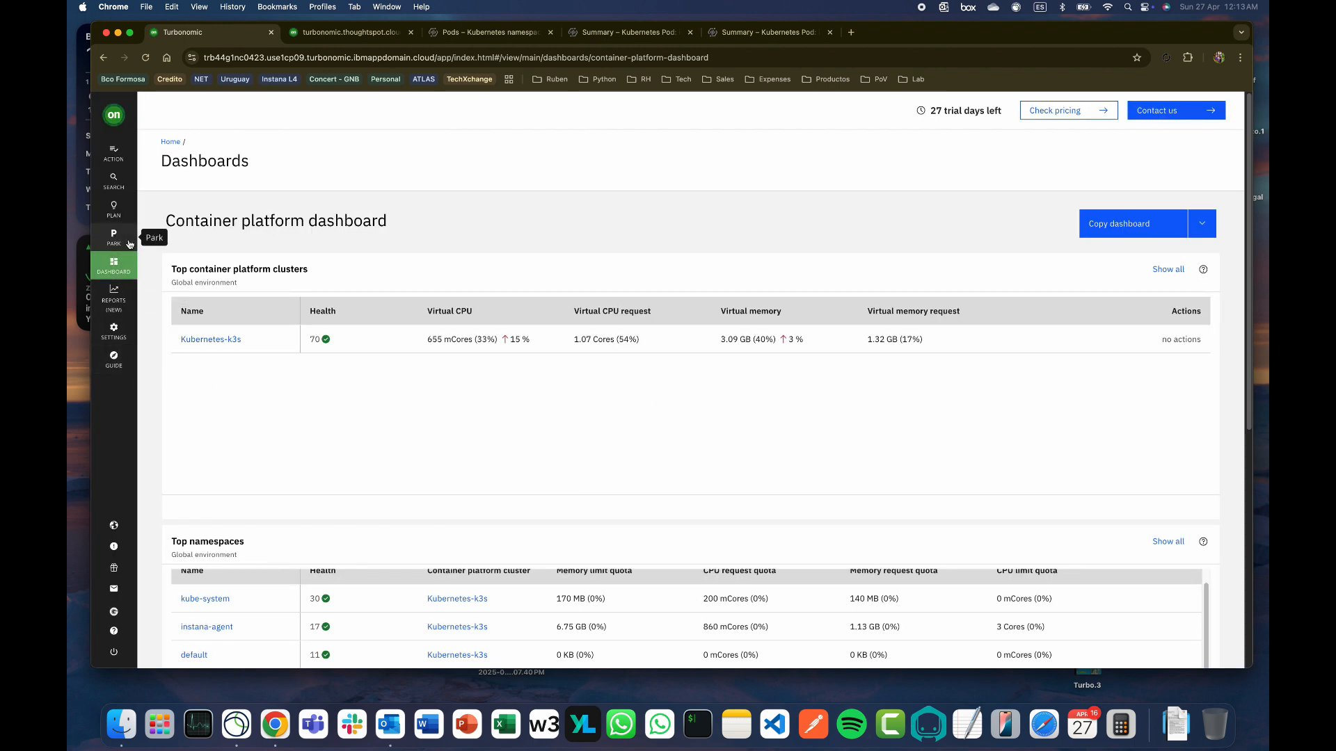
left_click(118, 128)
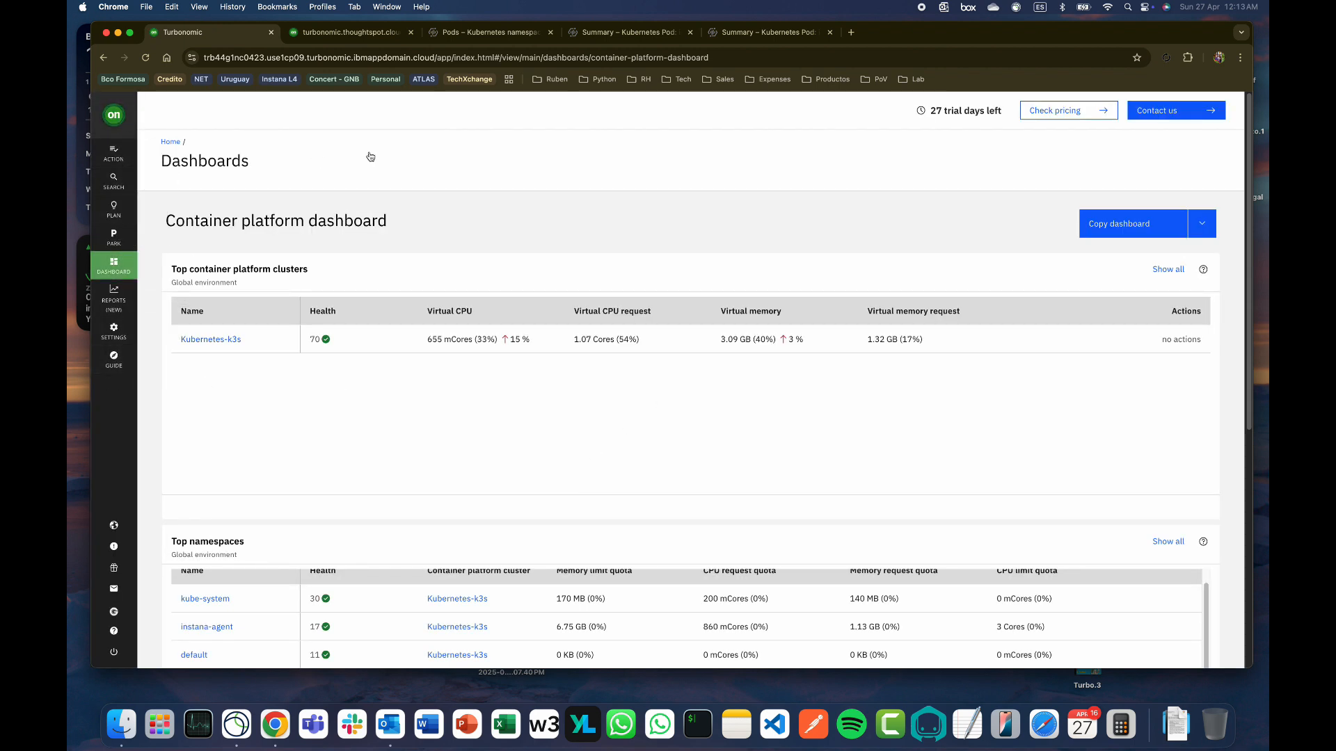
scroll(414, 382, "down", 5)
scroll(432, 452, "down", 4)
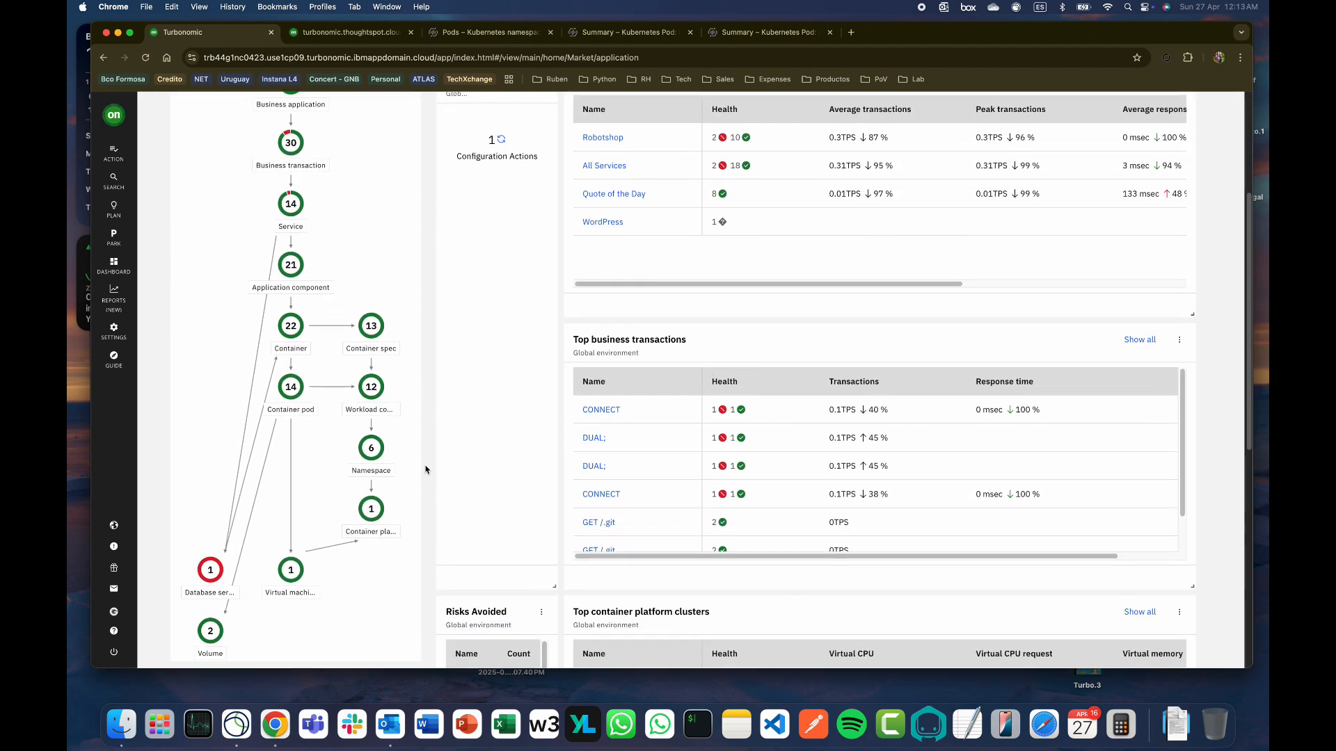
scroll(426, 469, "up", 5)
scroll(426, 469, "up", 2)
scroll(426, 469, "down", 5)
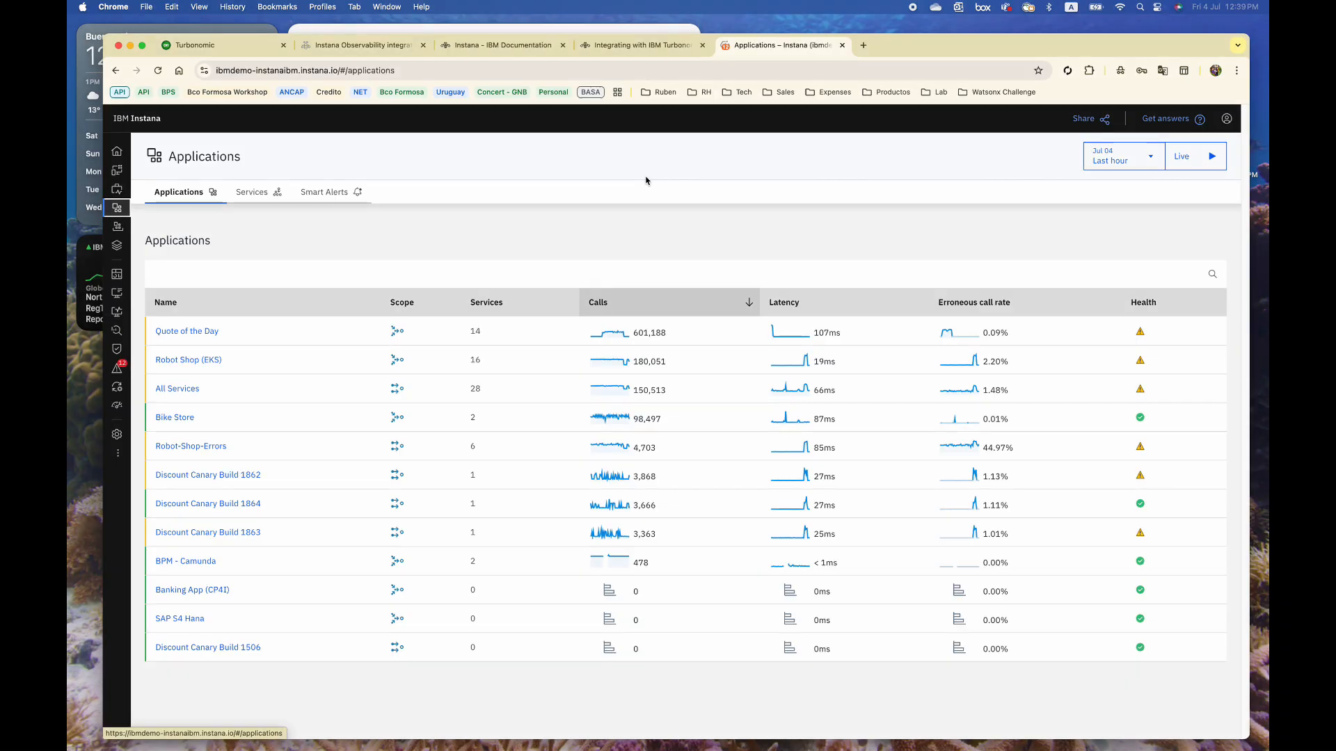
Open the shipping pod move action's details from Robot Shop (EKS)'s Optimizations in Instana
left_click(215, 361)
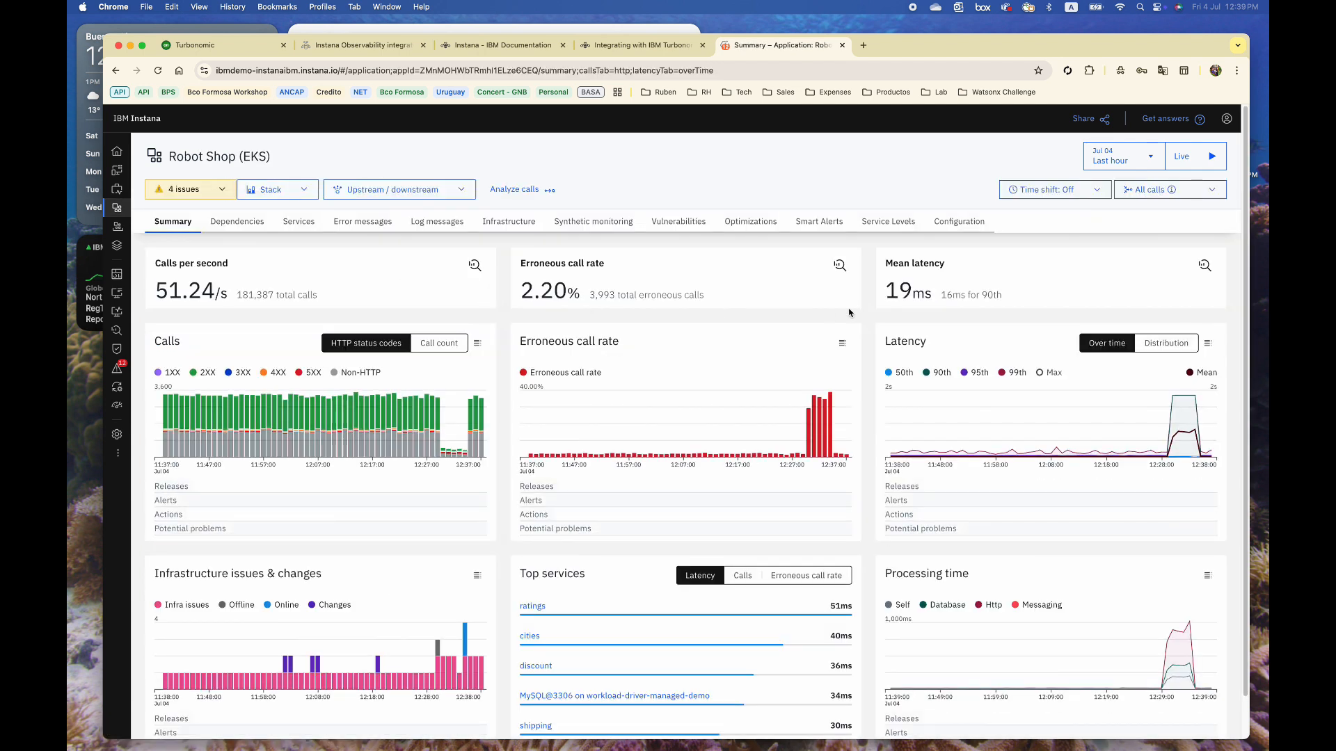
left_click(238, 222)
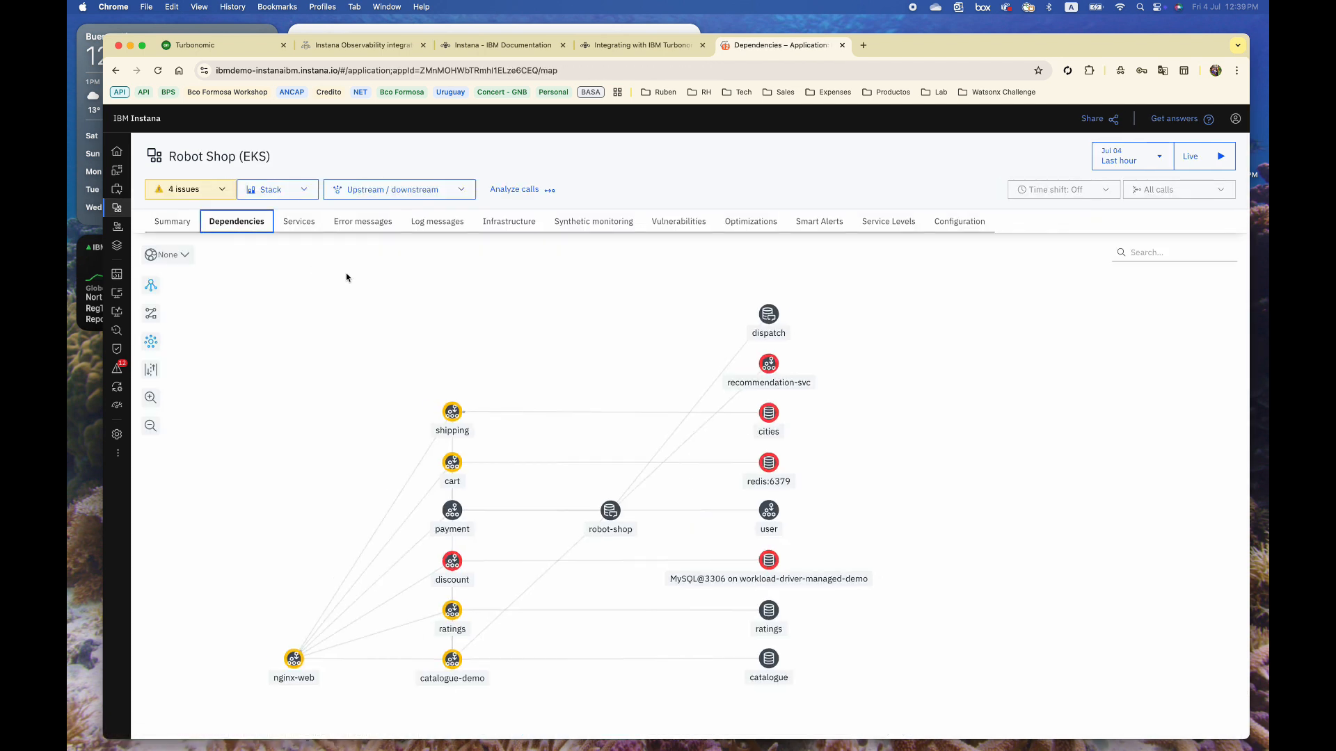
left_click(765, 230)
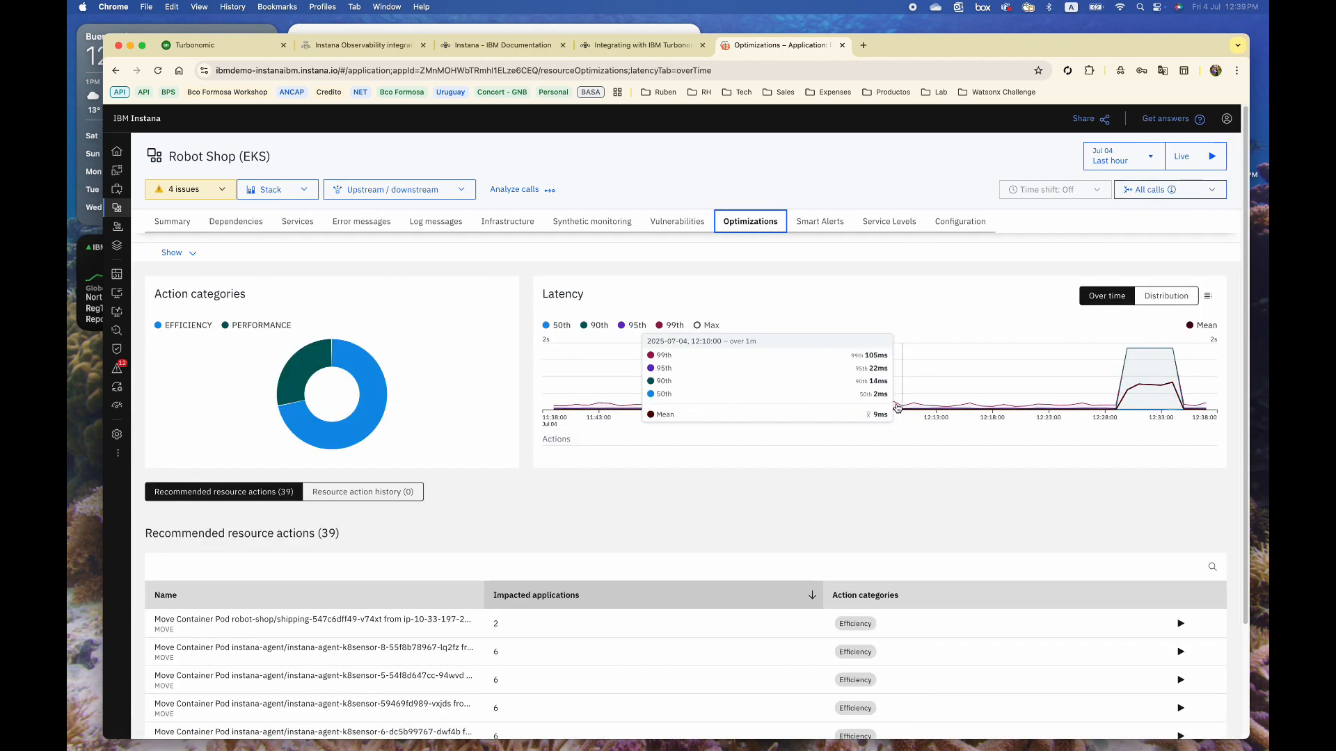
left_click_drag(1244, 422, 1247, 528)
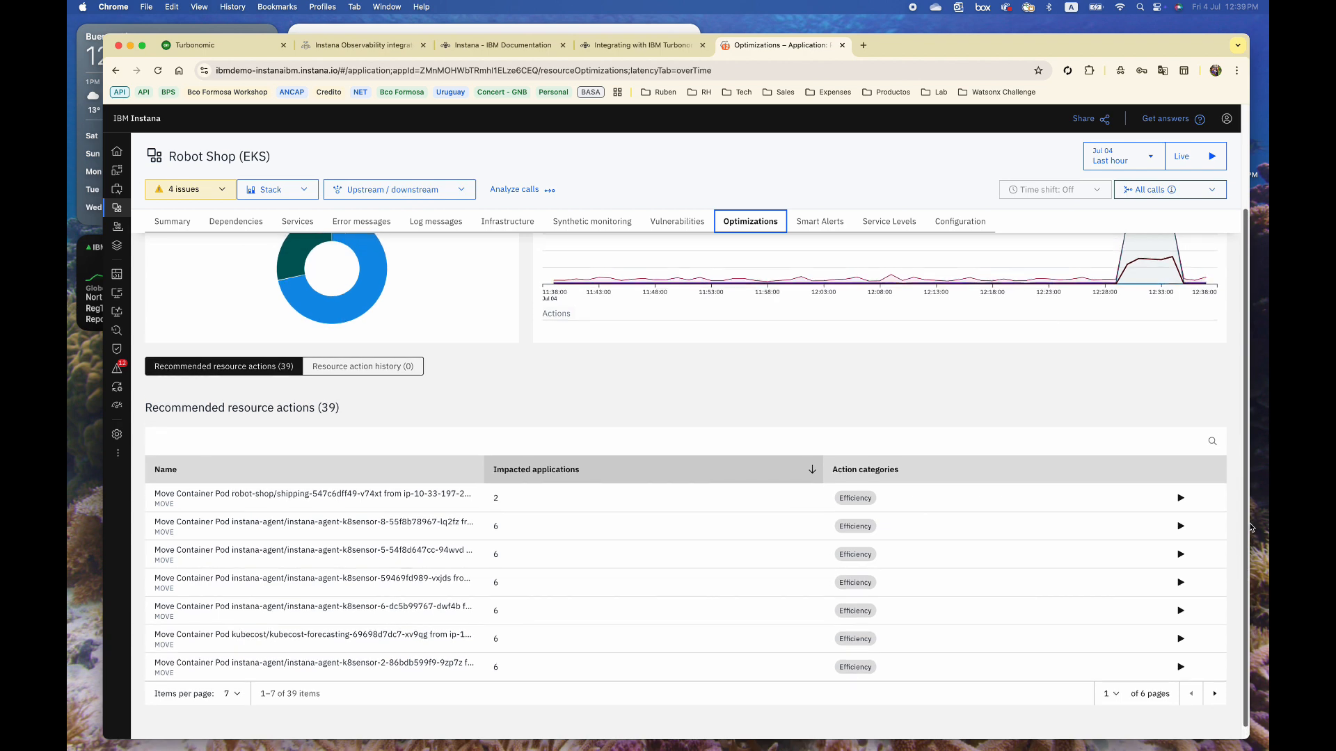
left_click(1176, 500)
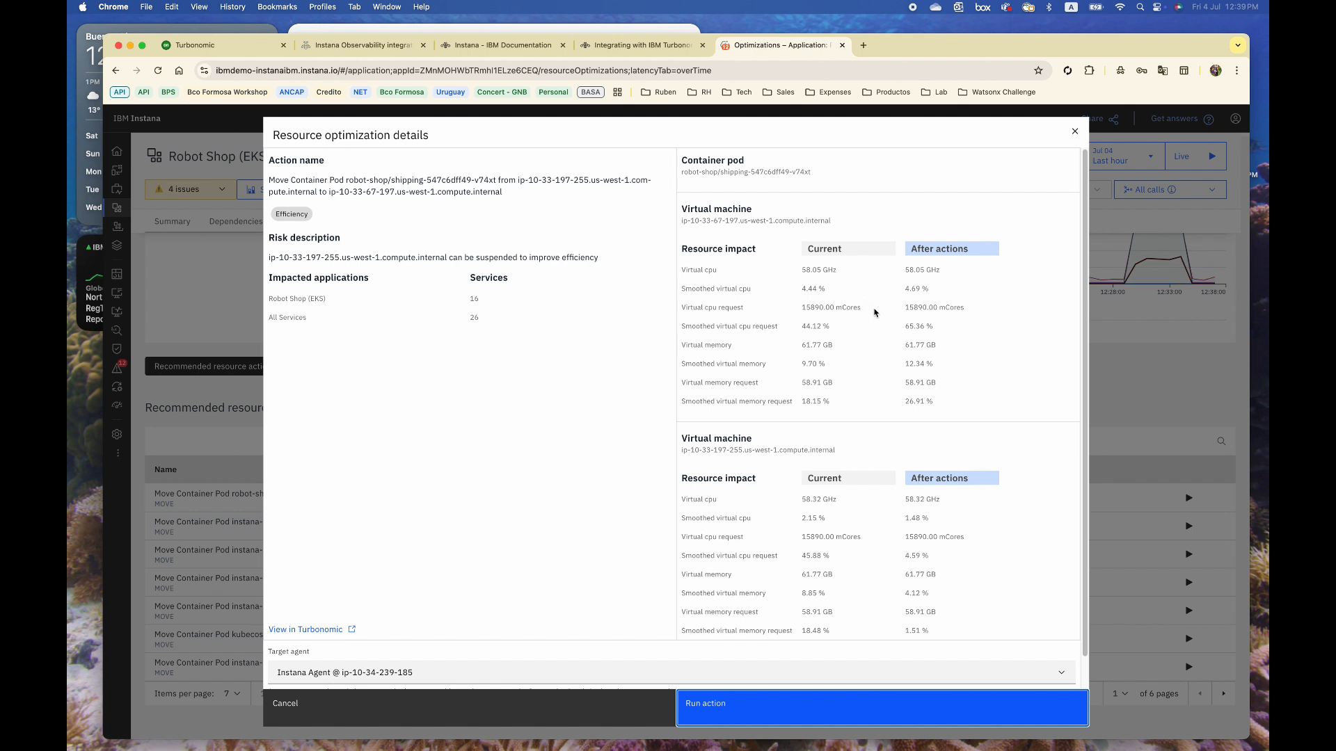
left_click_drag(920, 308, 954, 355)
left_click(954, 355)
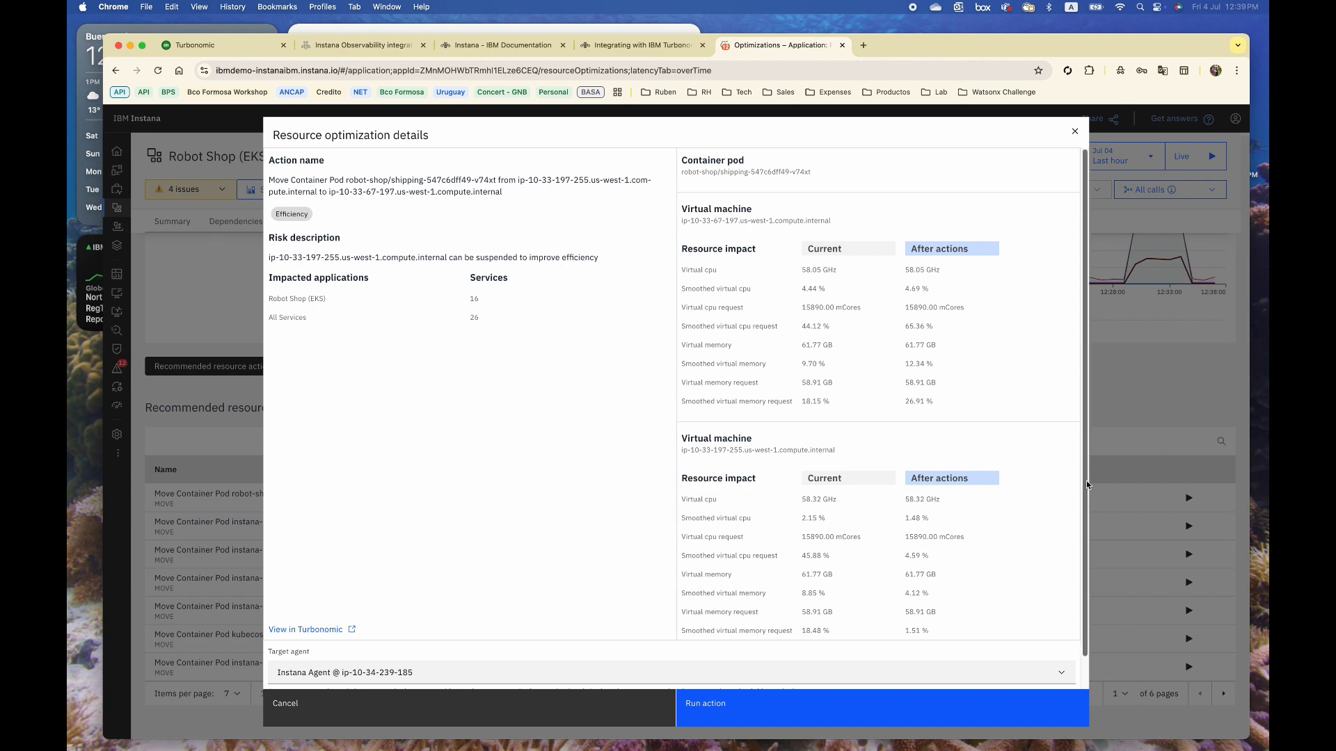
left_click_drag(1086, 481, 1088, 510)
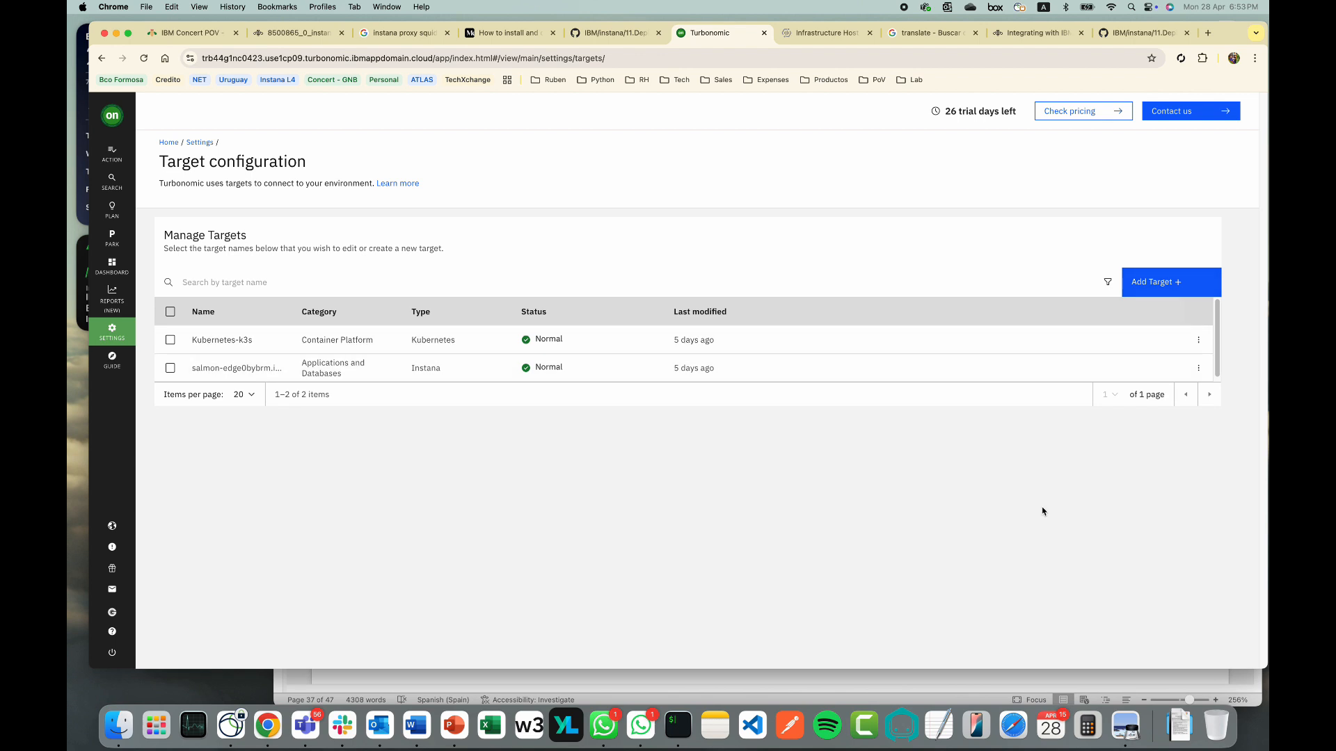
Start a new Kubernetes target connection named robo-k3s and confirm its cluster settings
left_click(1160, 292)
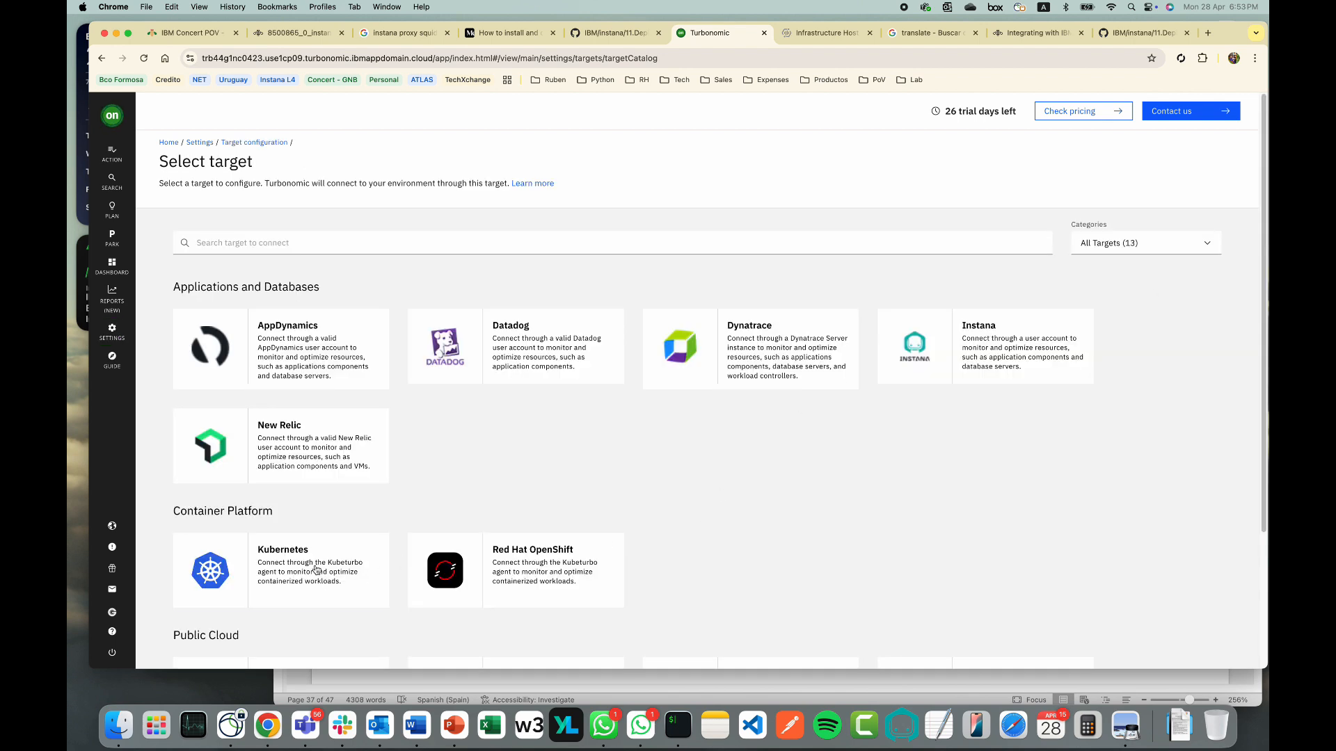
left_click(316, 571)
left_click(1132, 645)
left_click(386, 286)
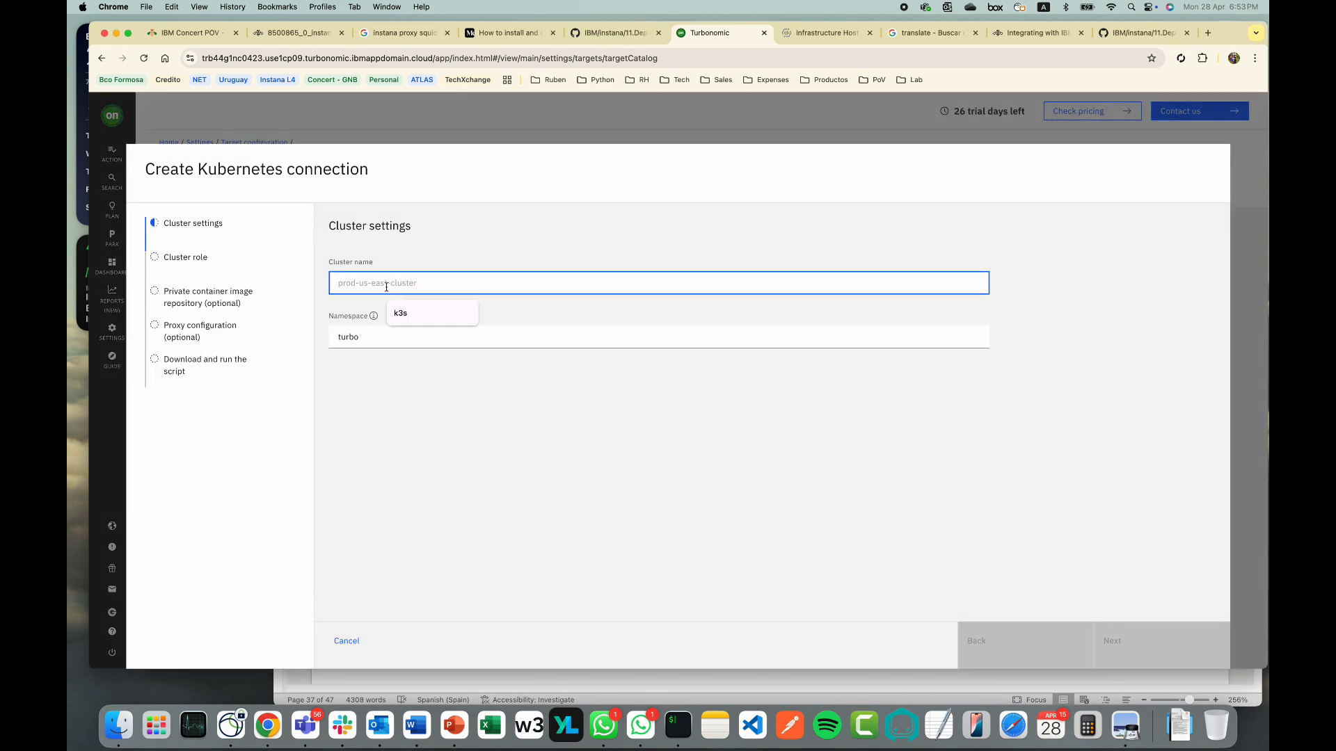
type("robo/")
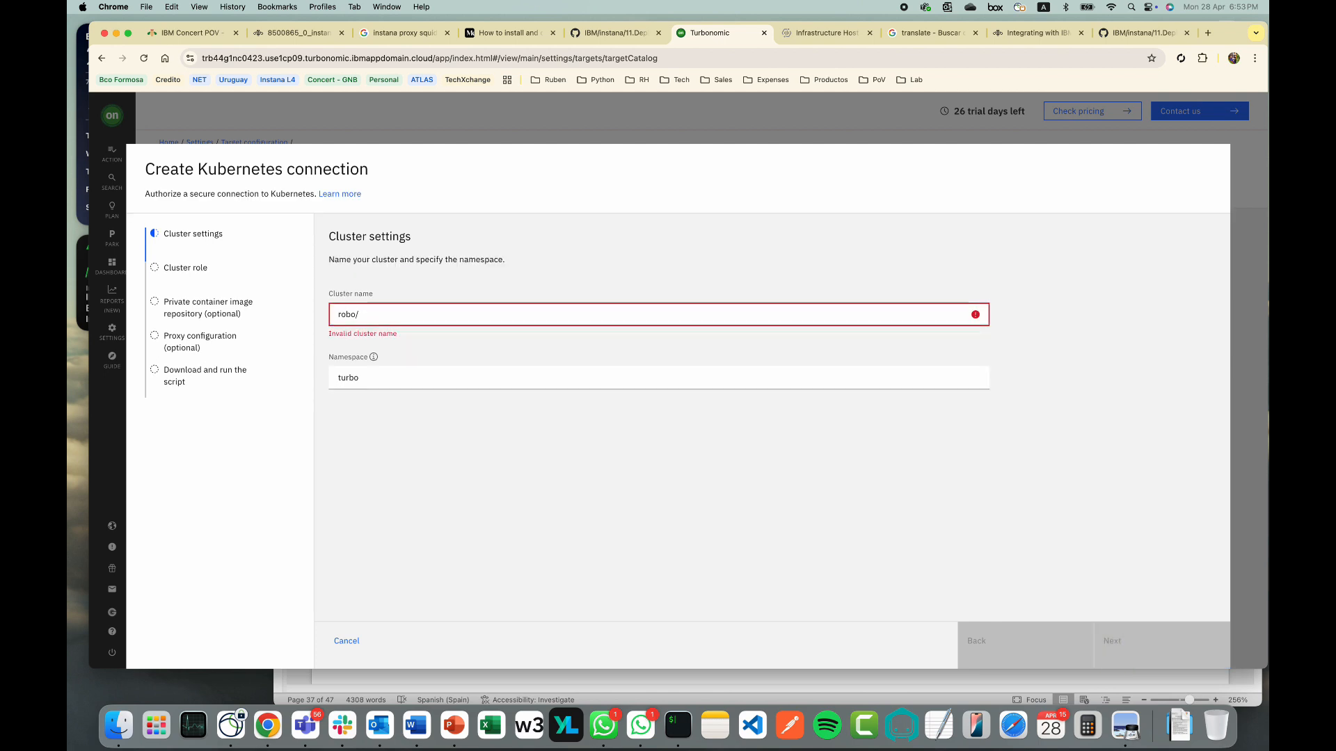
key("BackSpace")
type("-k3s")
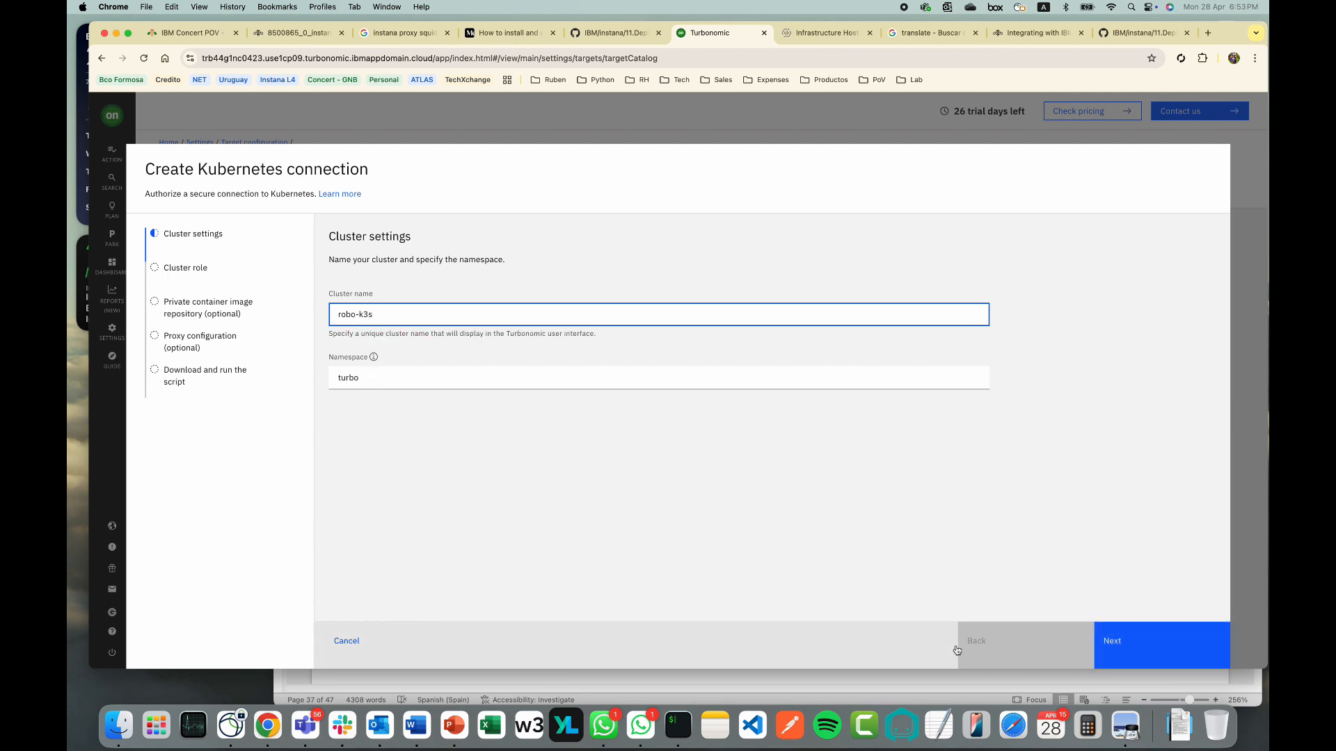
left_click(1109, 652)
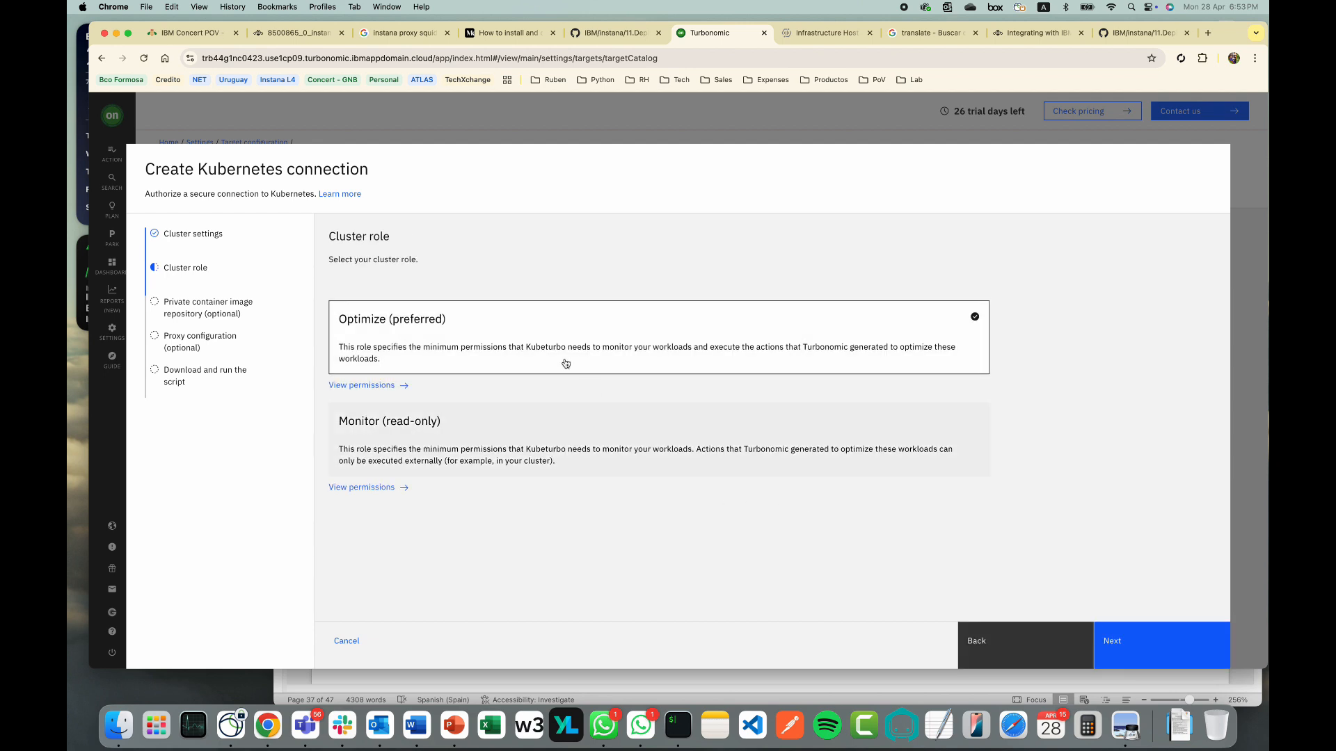
Keep the Optimize cluster role and skip the private repository and proxy steps
left_click(1155, 650)
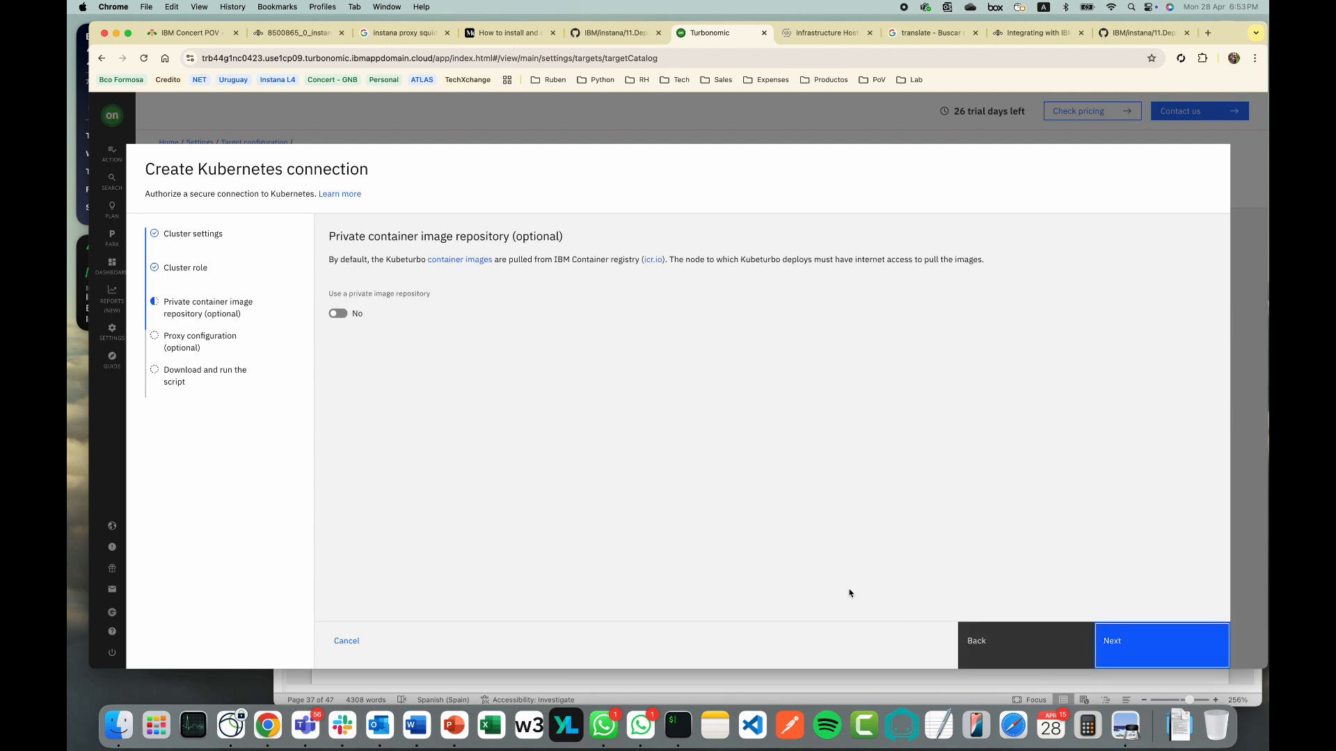
left_click(1148, 651)
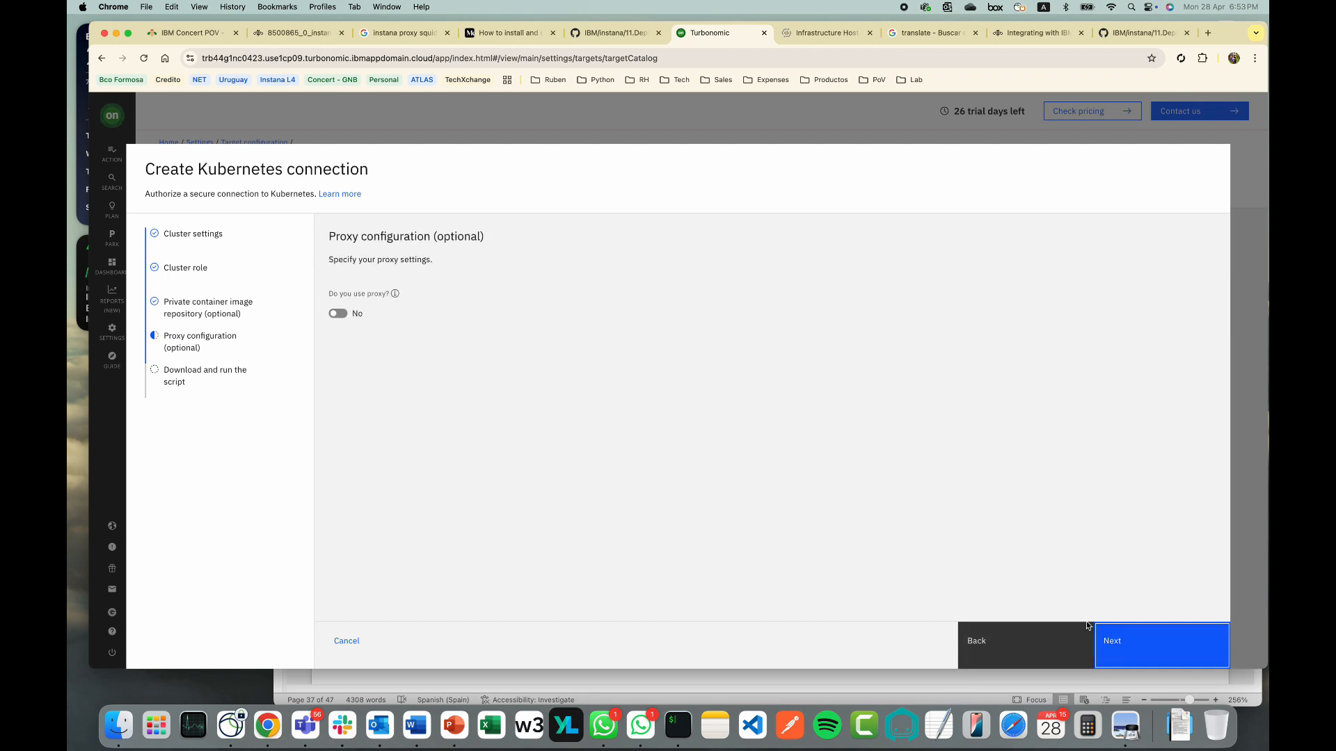
left_click(1106, 637)
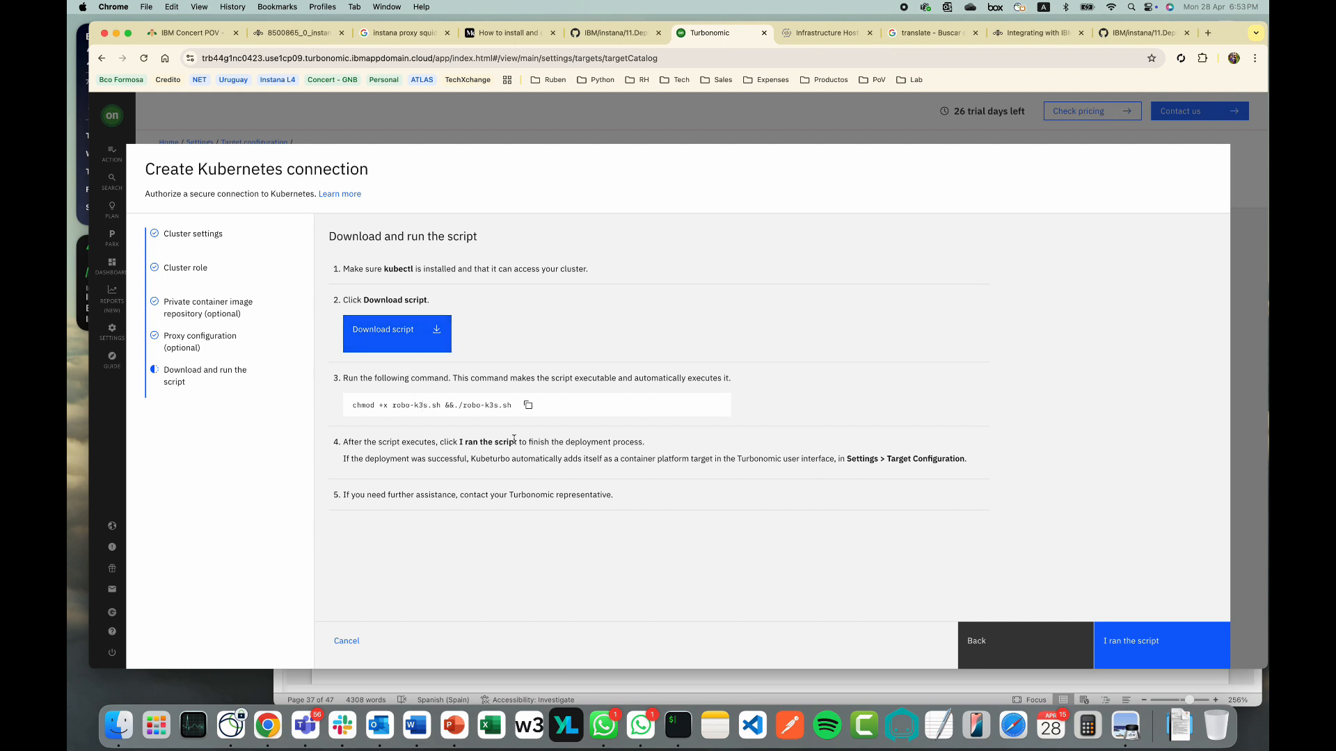
Download robo-k3s.sh and save it into the Desktop/Actions/Turbo folder
left_click(431, 333)
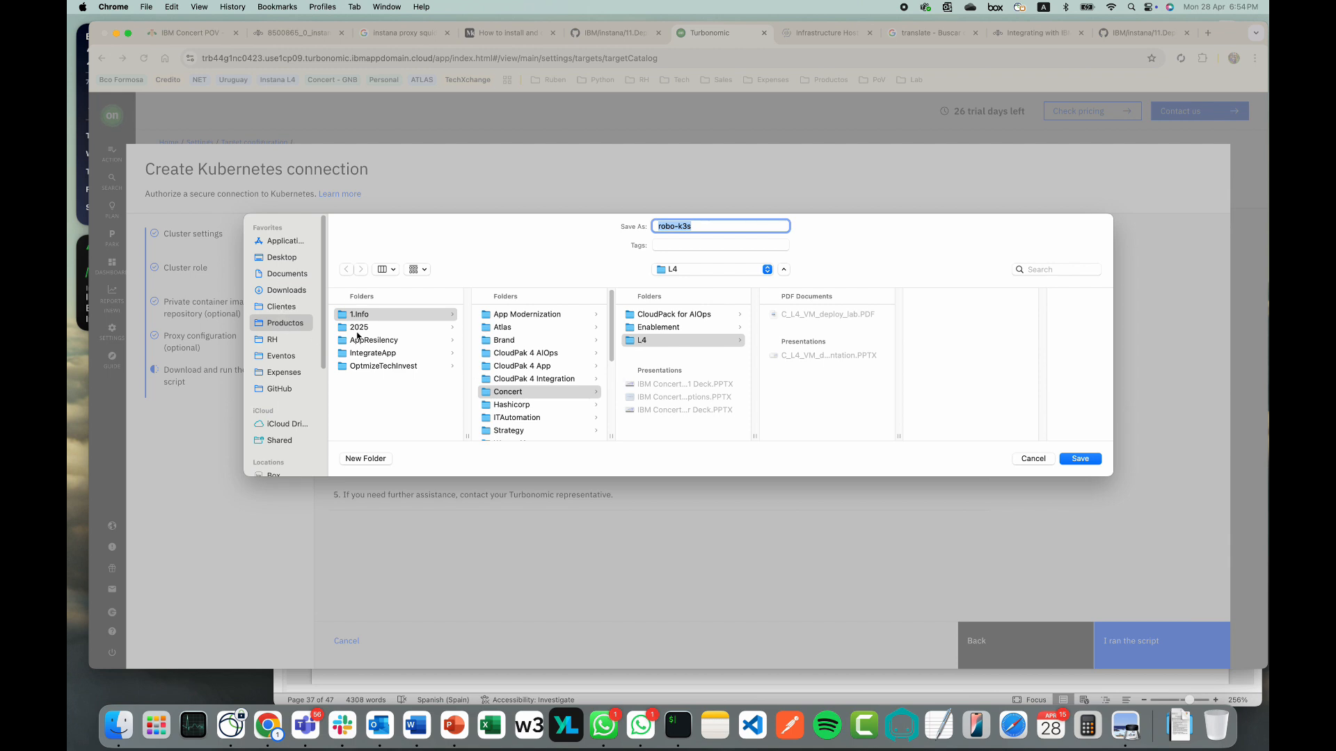
left_click(286, 259)
left_click(366, 314)
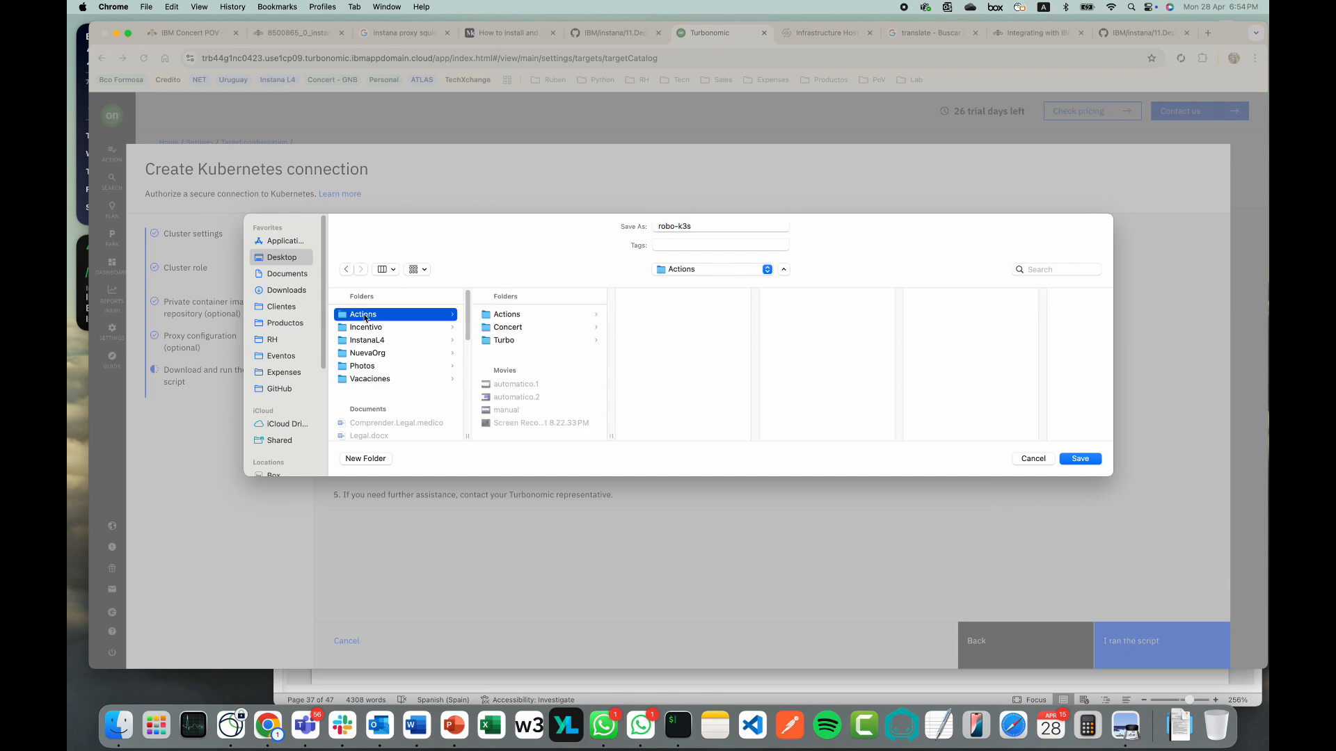
left_click(517, 339)
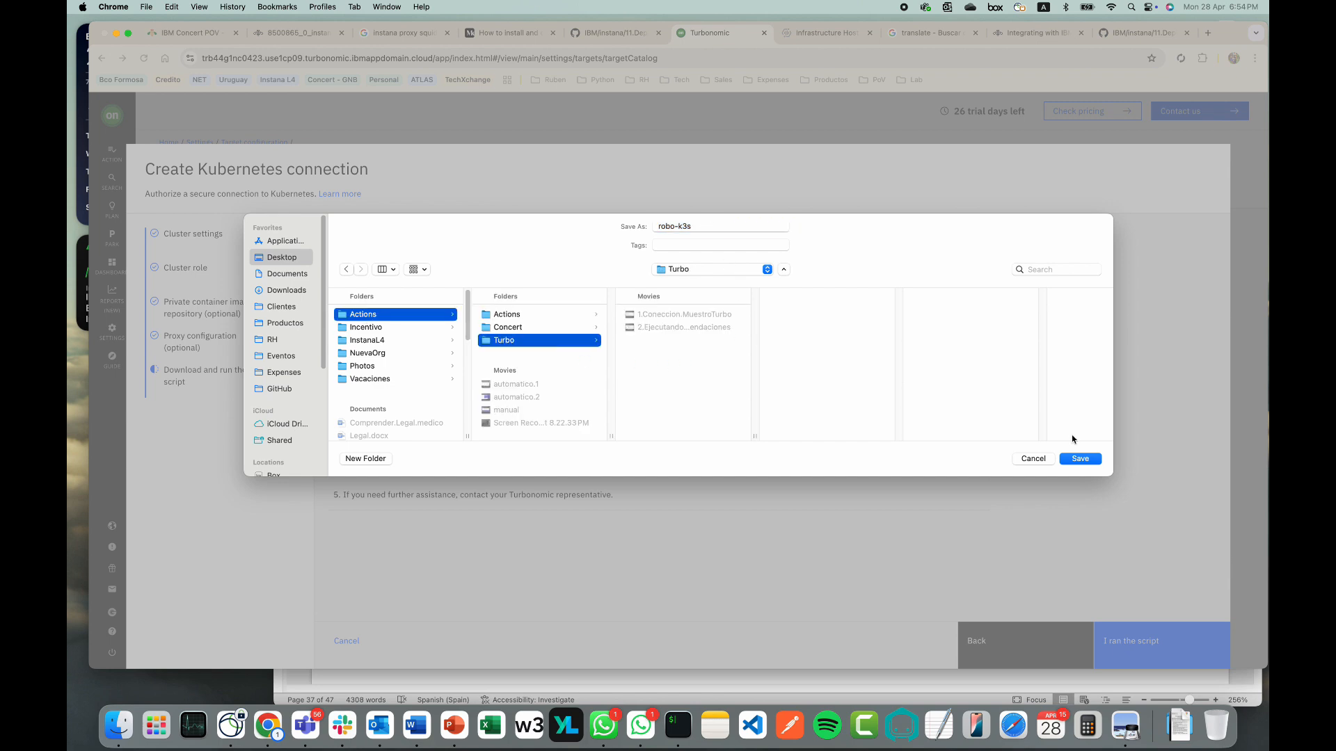
left_click(1079, 459)
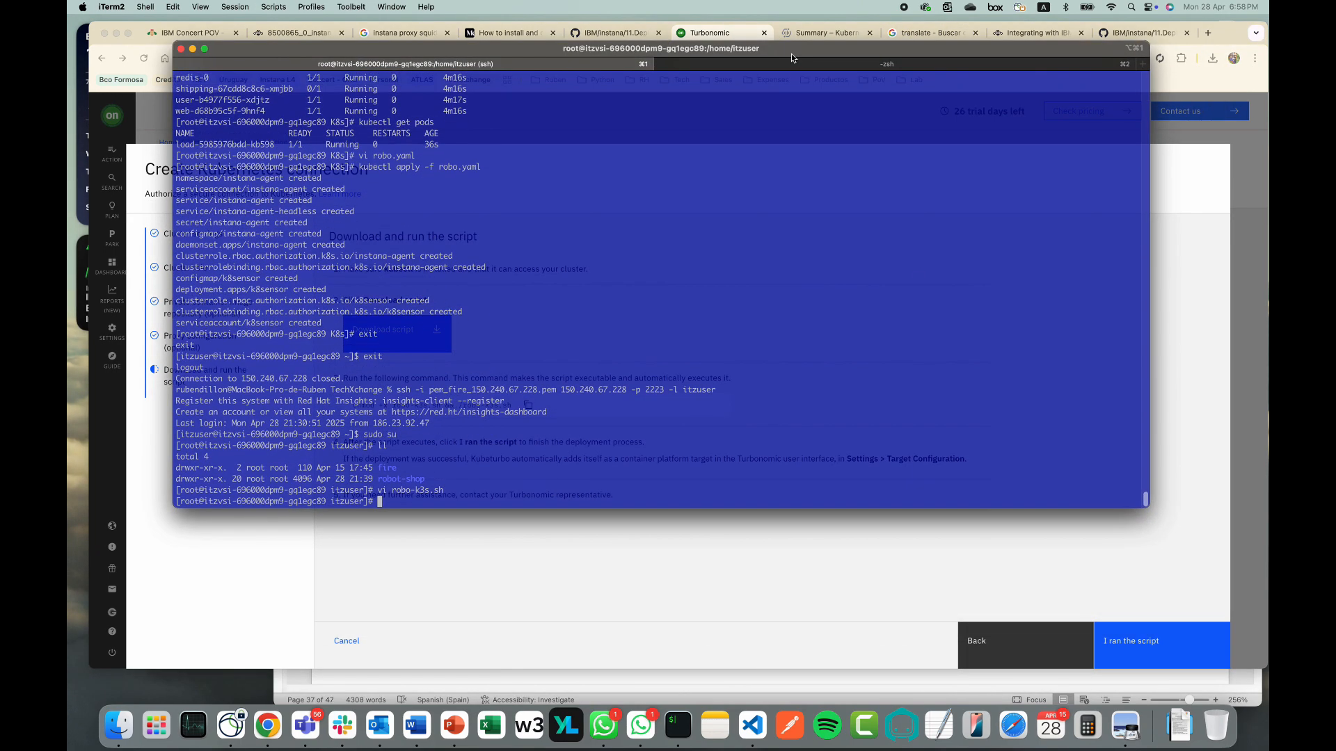
Copy the chmod and robo-k3s.sh run command from Turbonomic and run it in iTerm2
left_click_drag(751, 501, 757, 358)
left_click(779, 419)
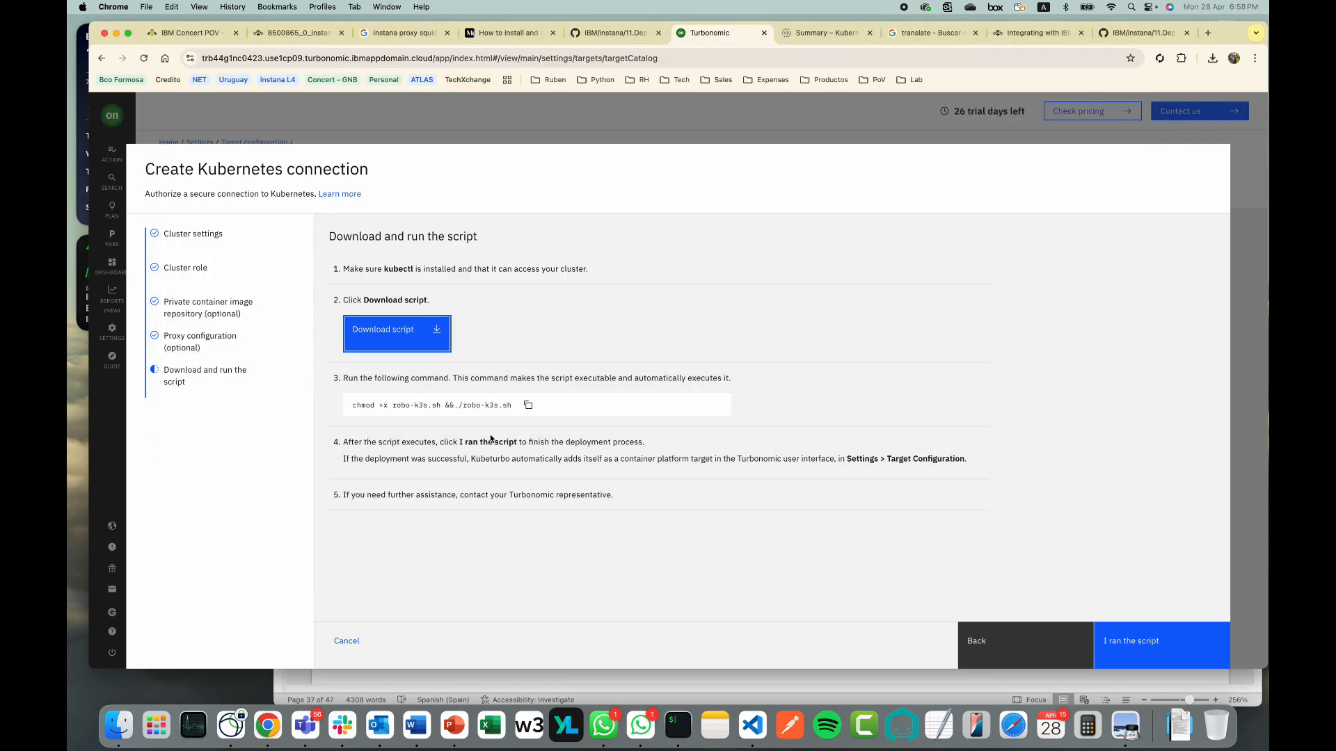
left_click(528, 404)
left_click(692, 734)
right_click(437, 340)
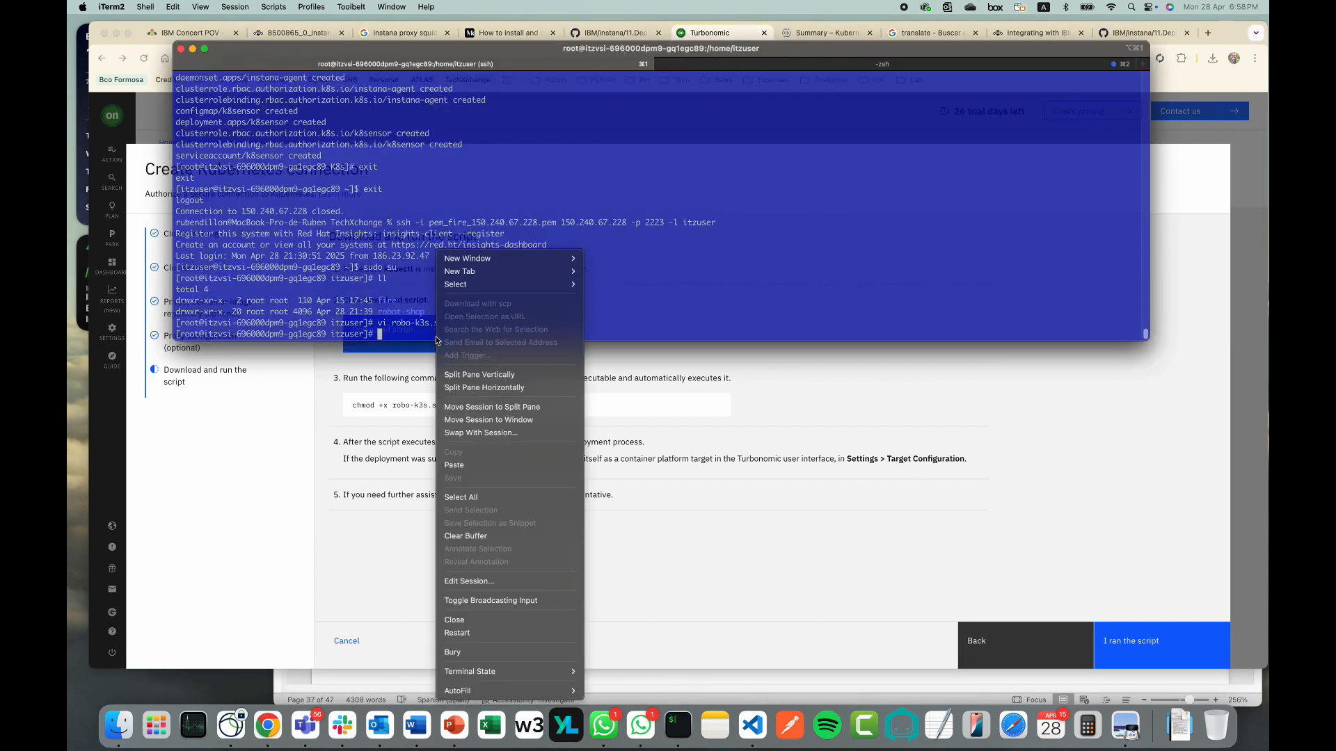
left_click(480, 465)
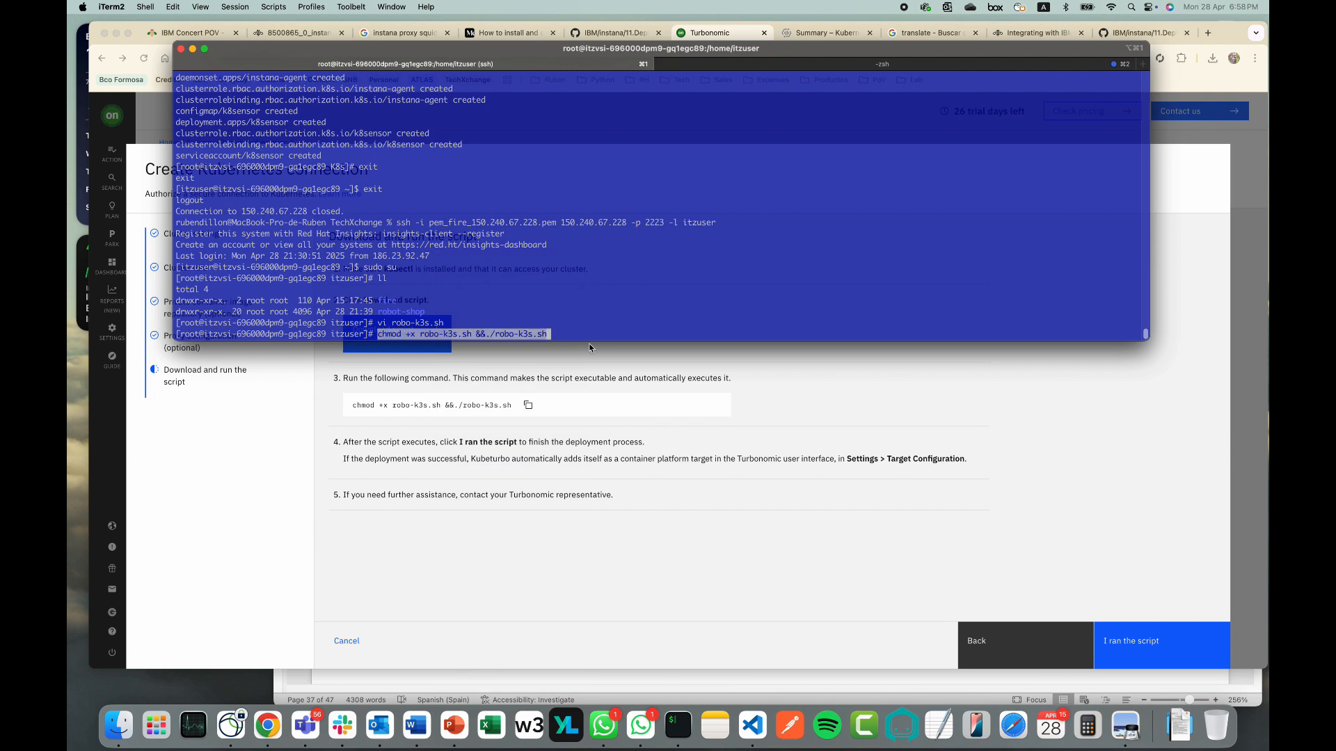
key("Return")
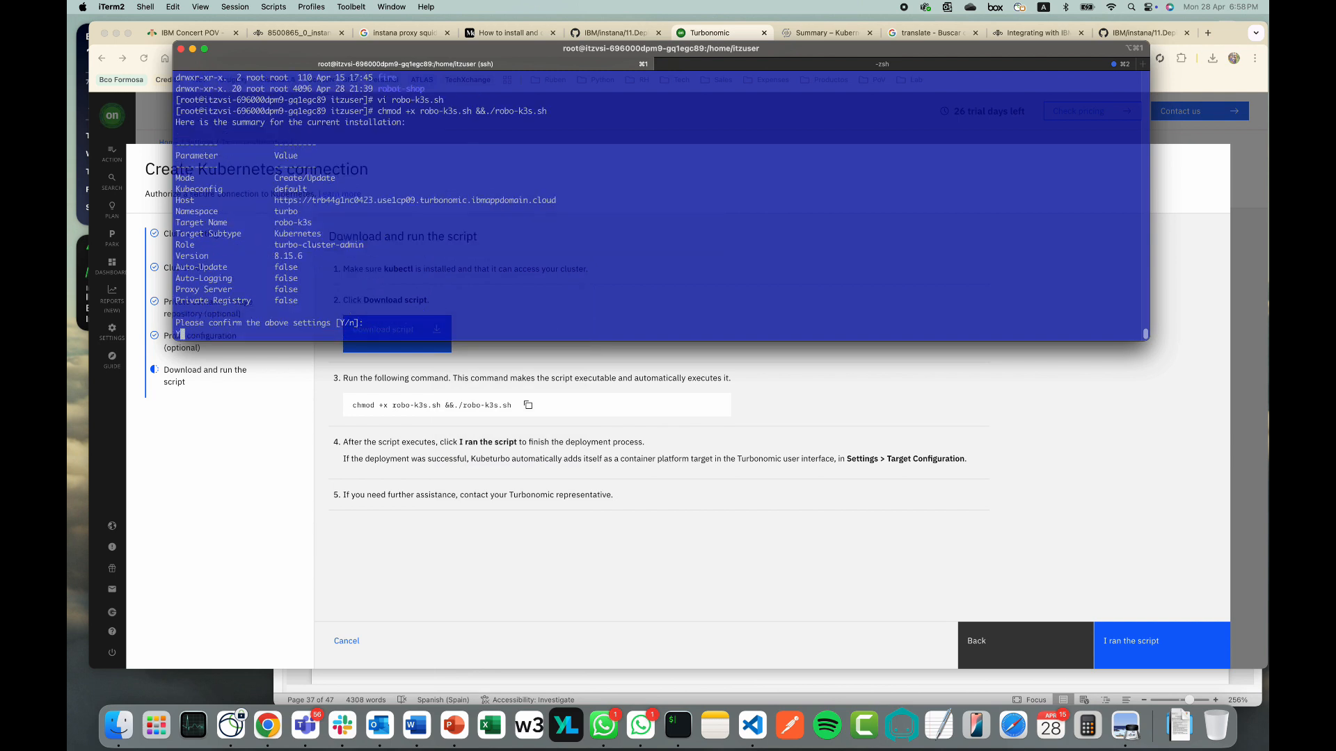
Answer Y to accept the installation summary and install into the default cluster context
type("Y")
key("Return")
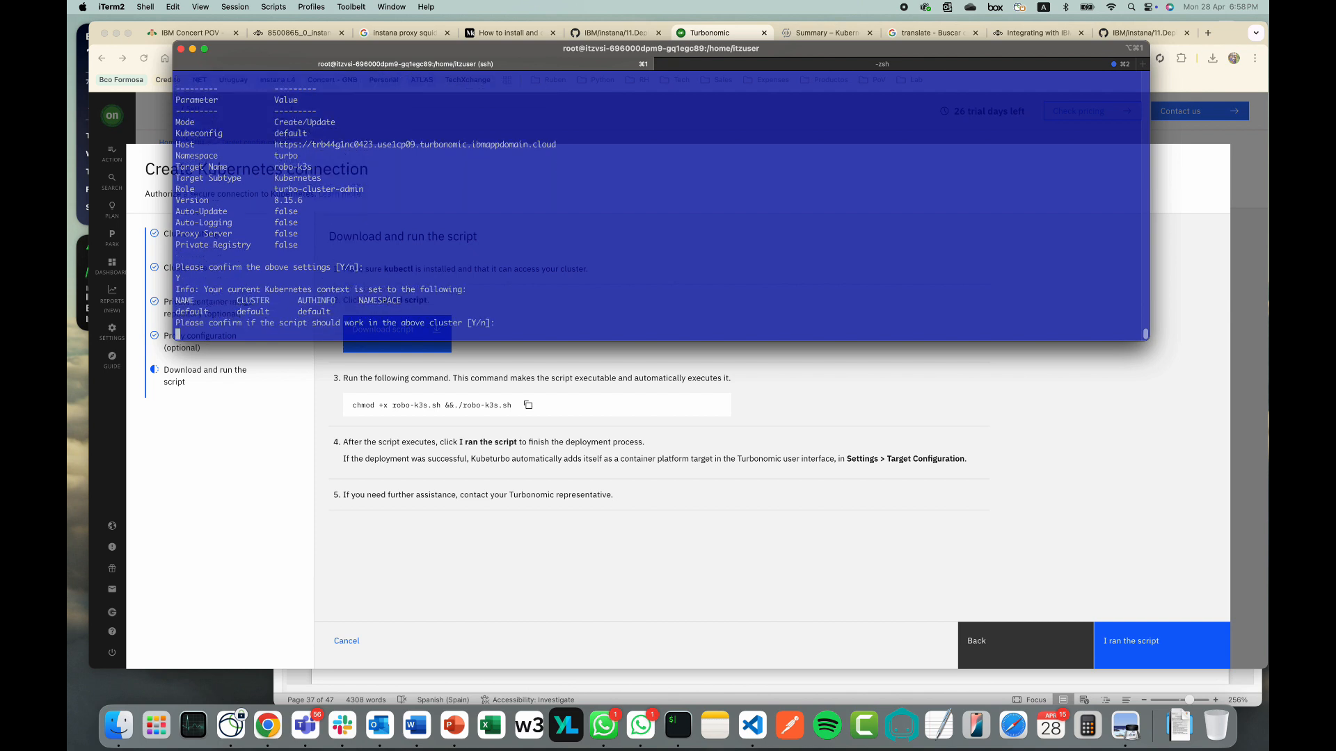
type("Y")
key("Return")
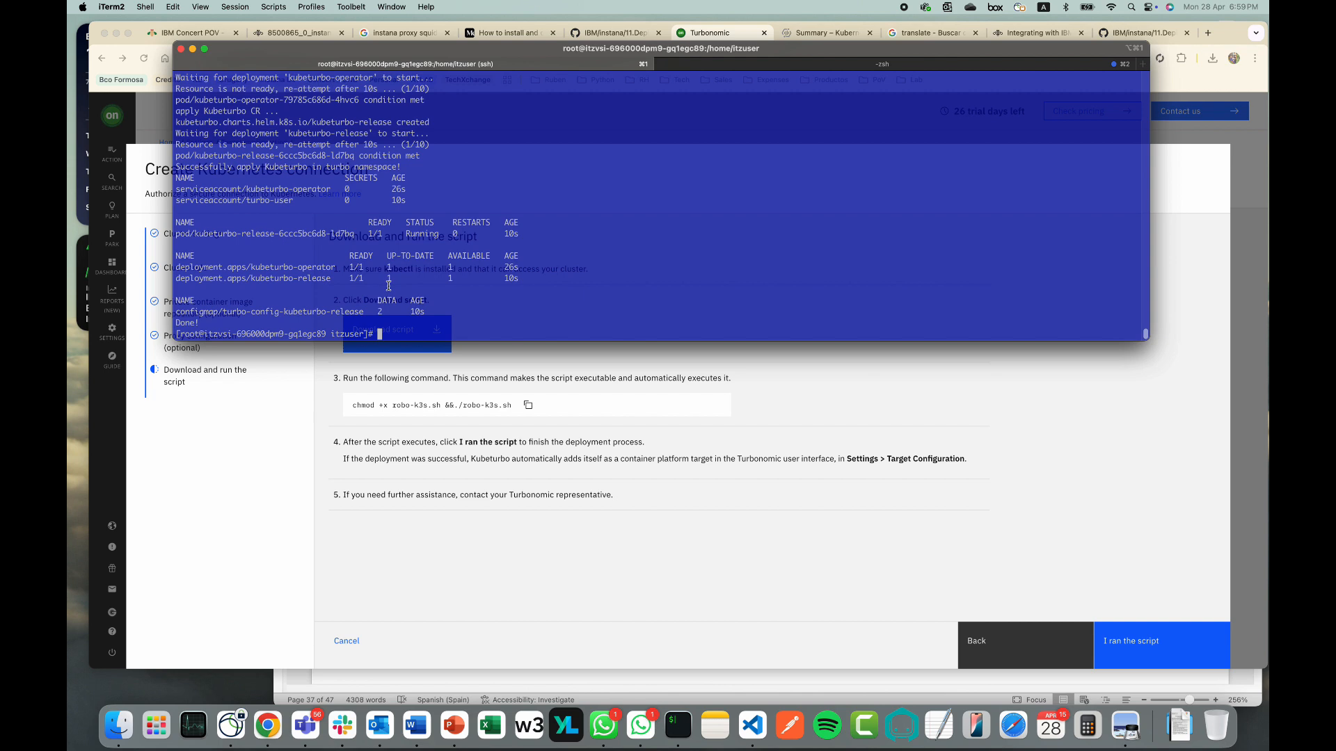
Confirm 'I ran the script' on the Kubernetes connection page, then view Instana's robo-k3s cluster summary
left_click(981, 567)
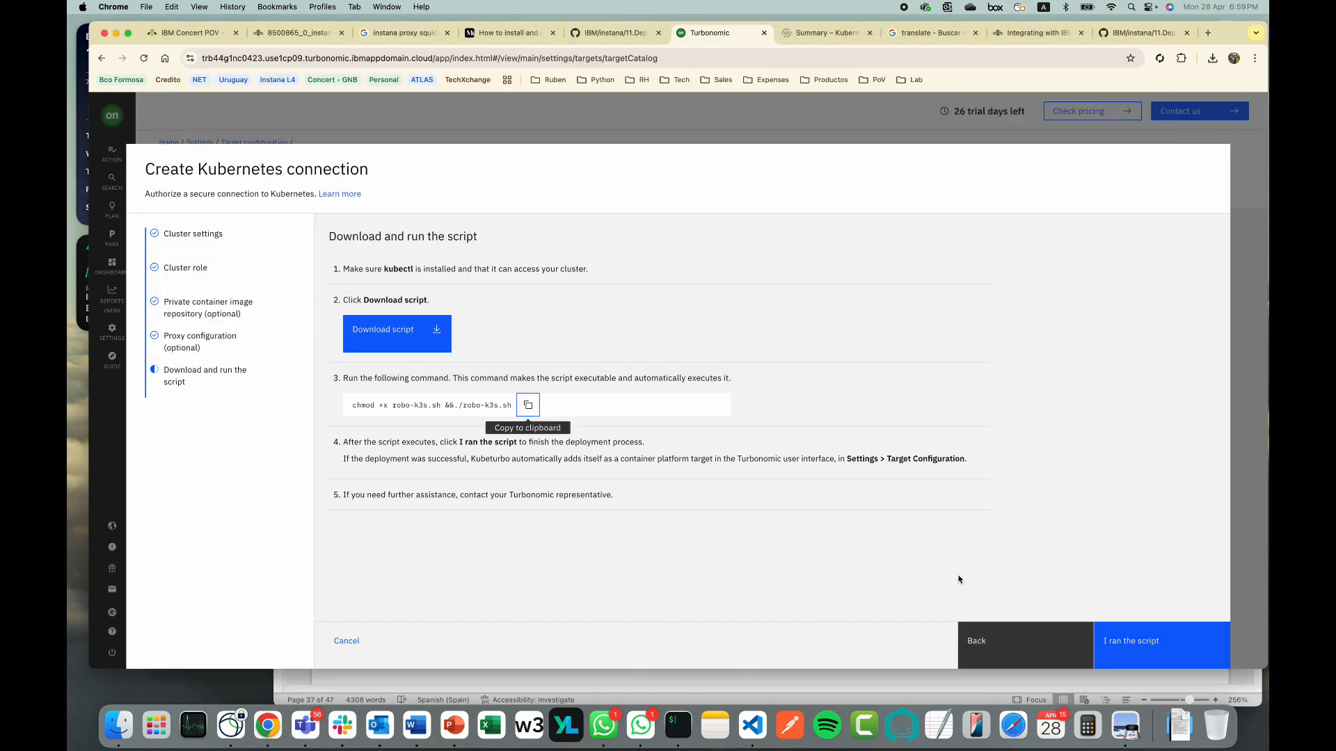
left_click(1126, 630)
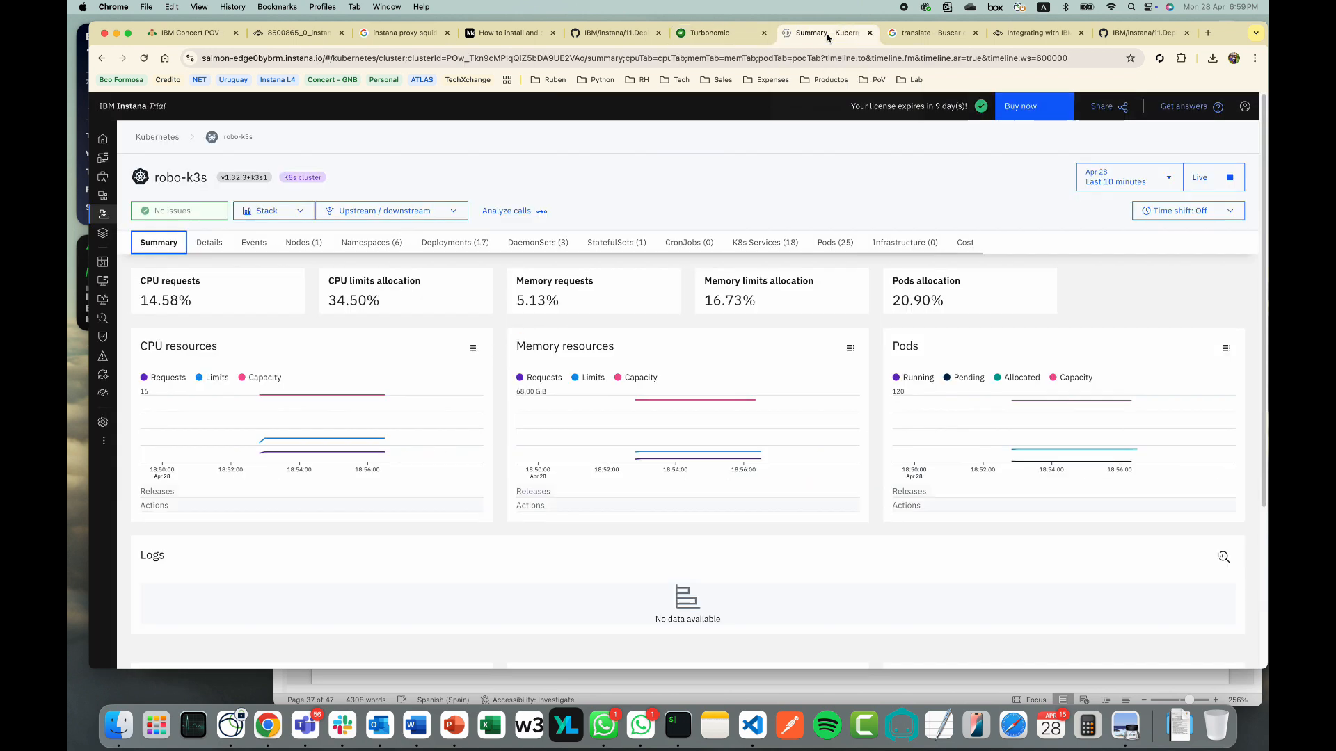
left_click(826, 33)
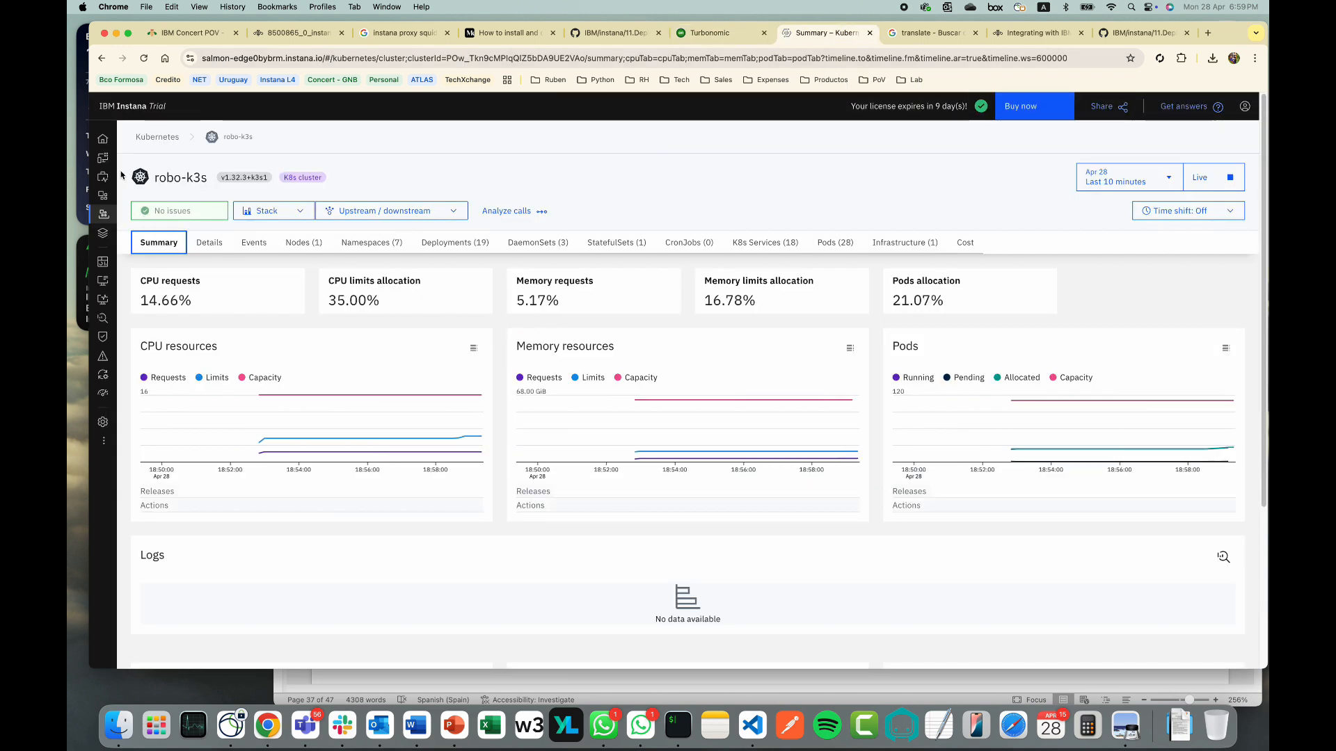
Check Instana's Kubernetes cluster list, then go to the Infrastructure overview
mouse_move(125, 179)
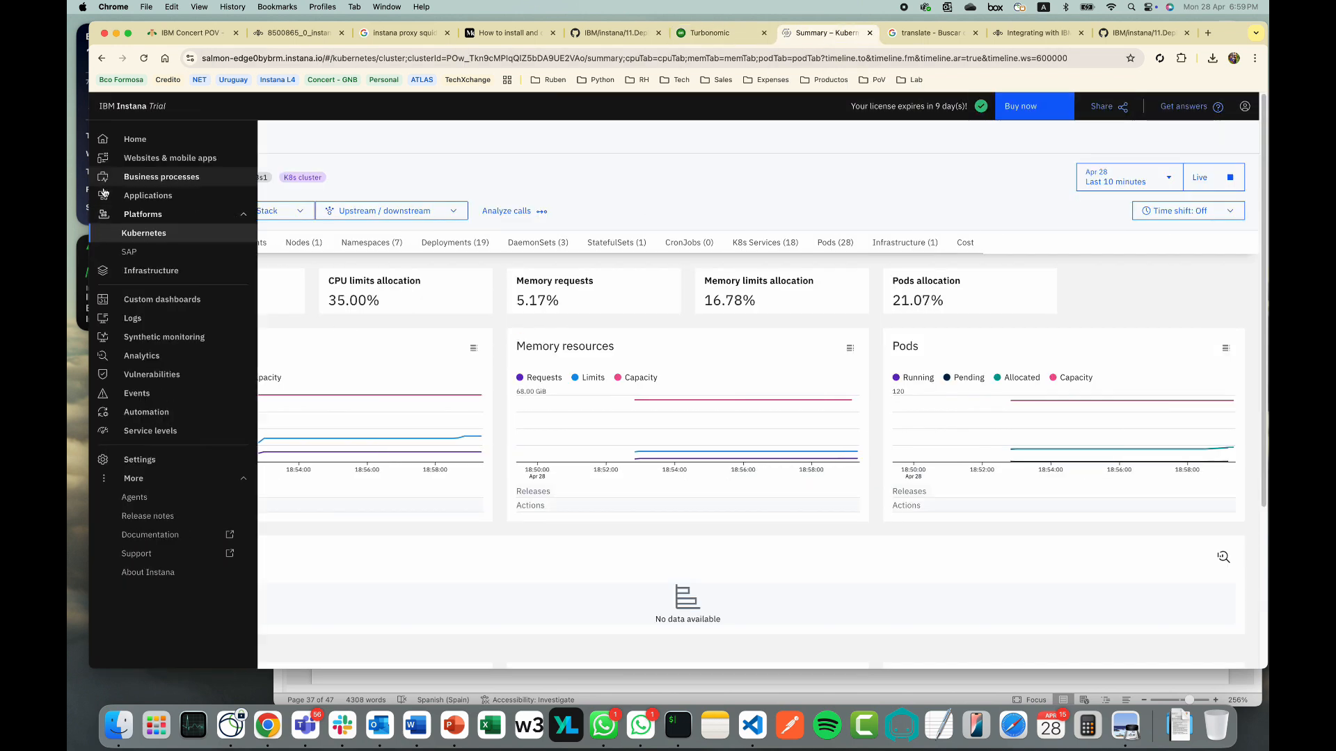
left_click(143, 234)
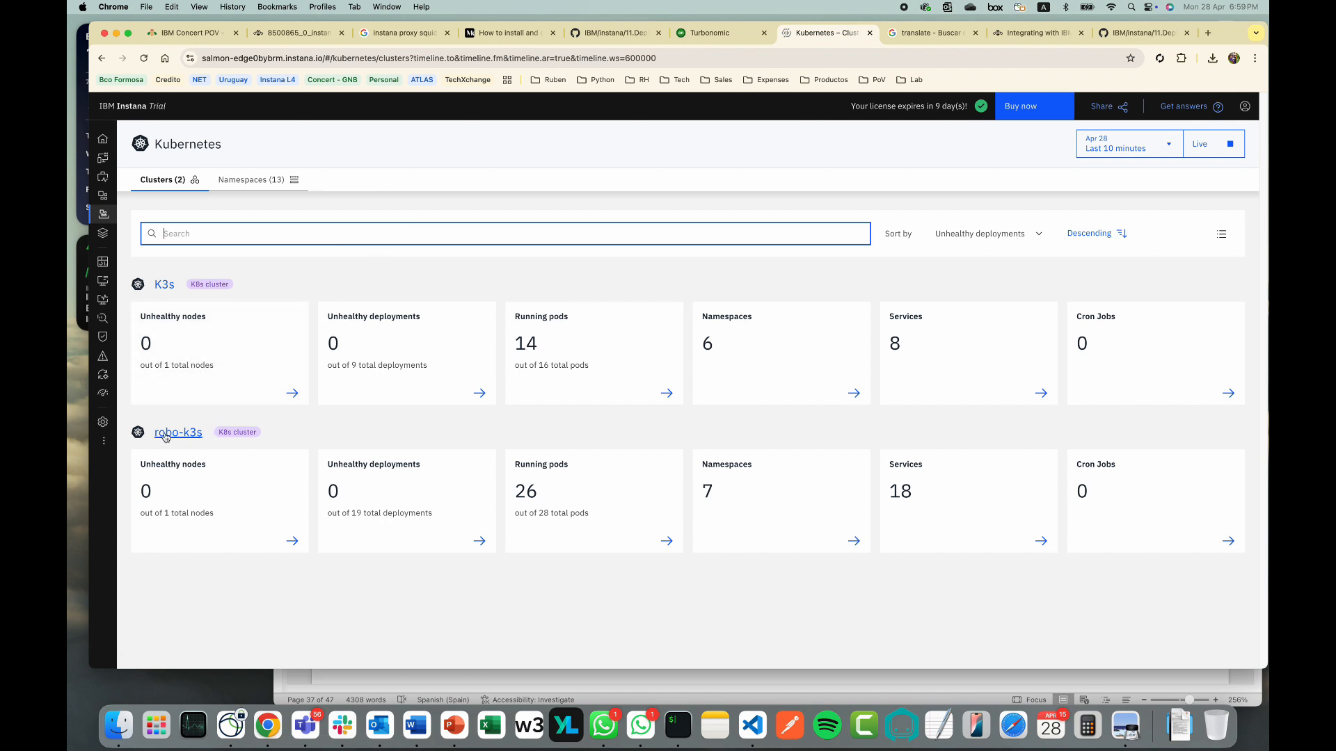
mouse_move(119, 252)
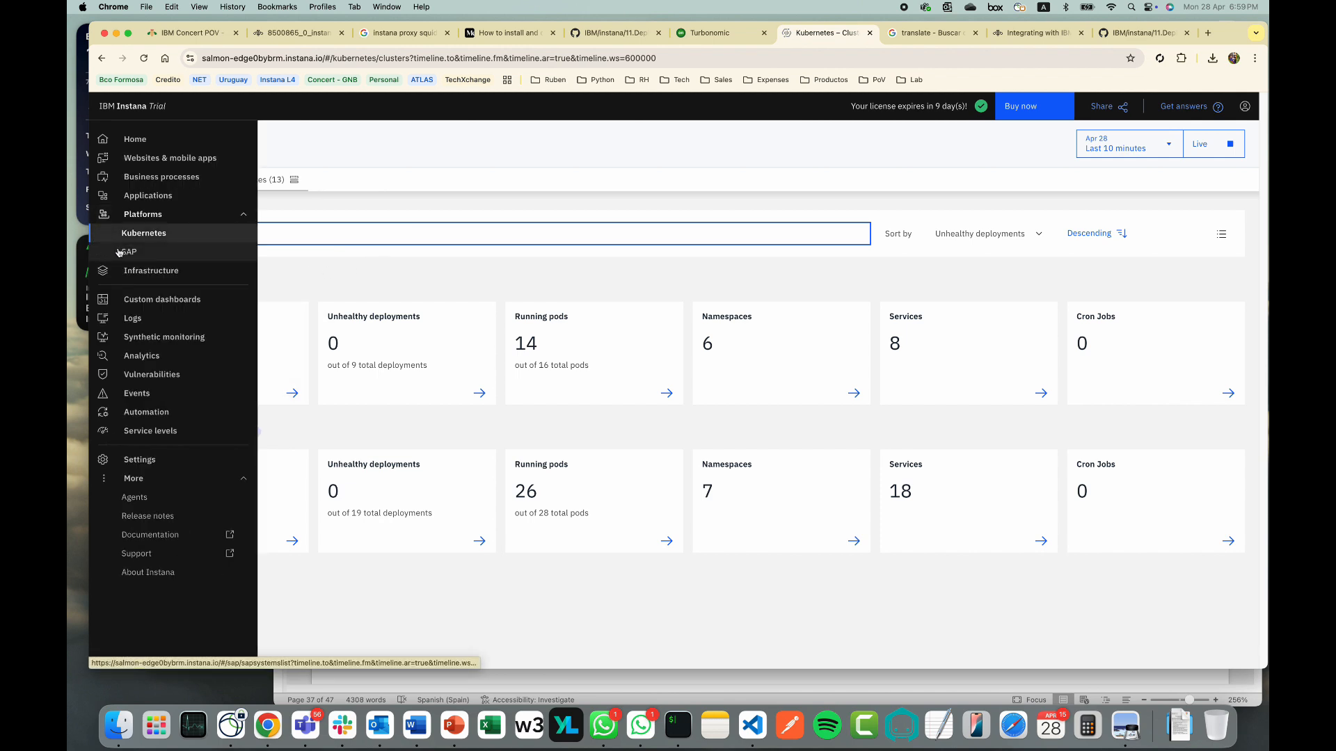
left_click(151, 270)
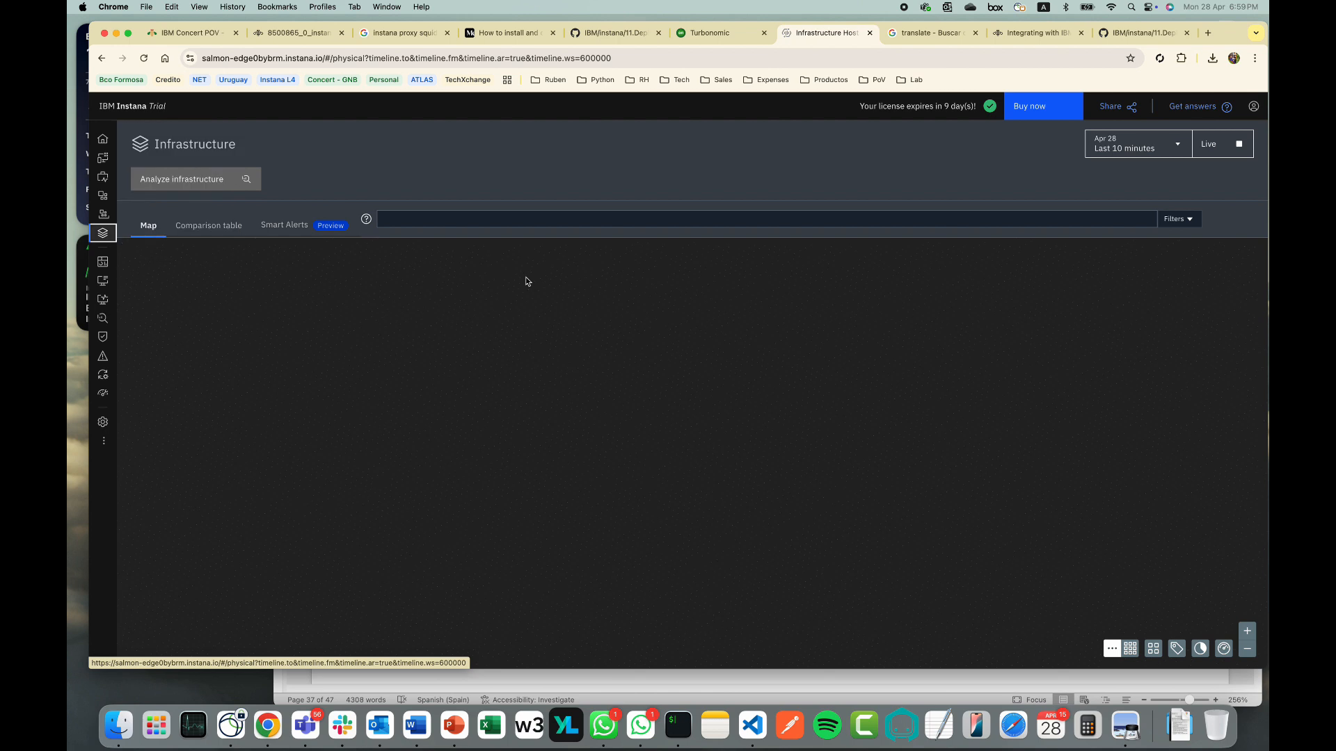
Find the gq1egc89 host in the comparison table against the terminal, then return to the map
mouse_move(586, 473)
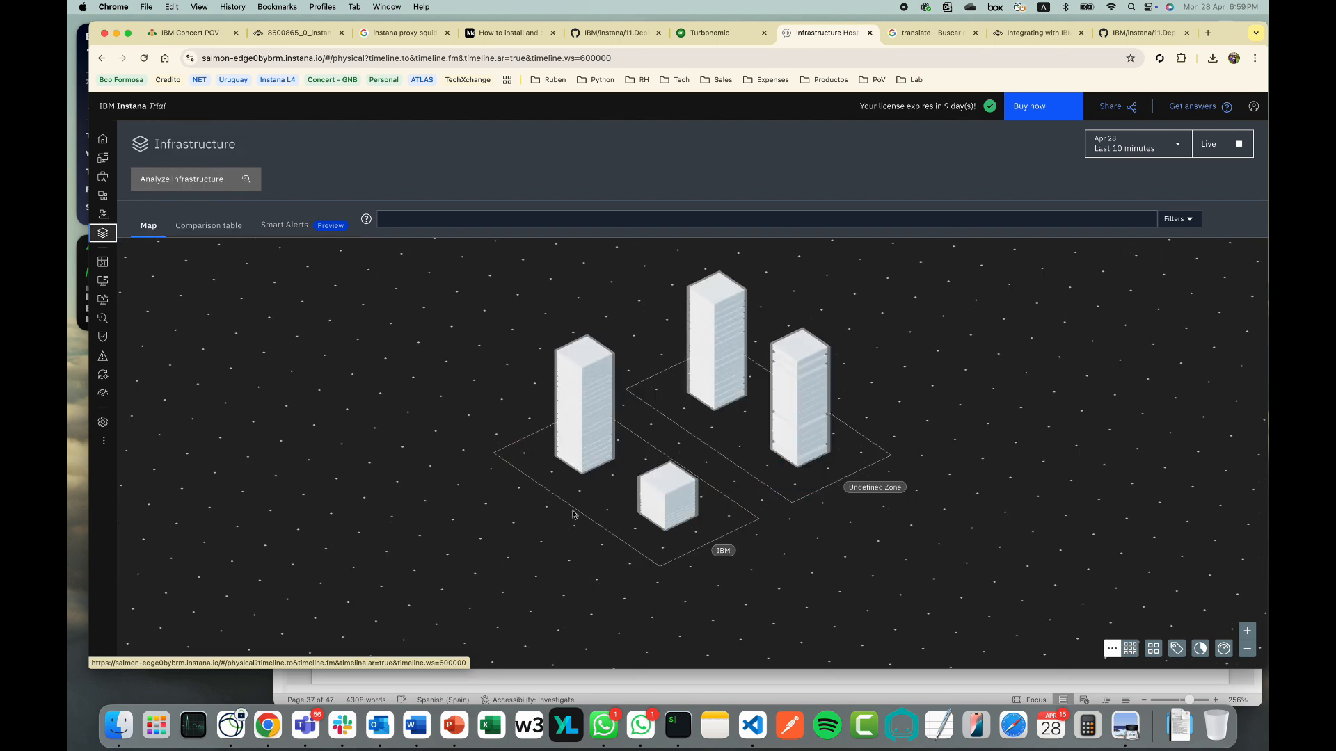
left_click(209, 225)
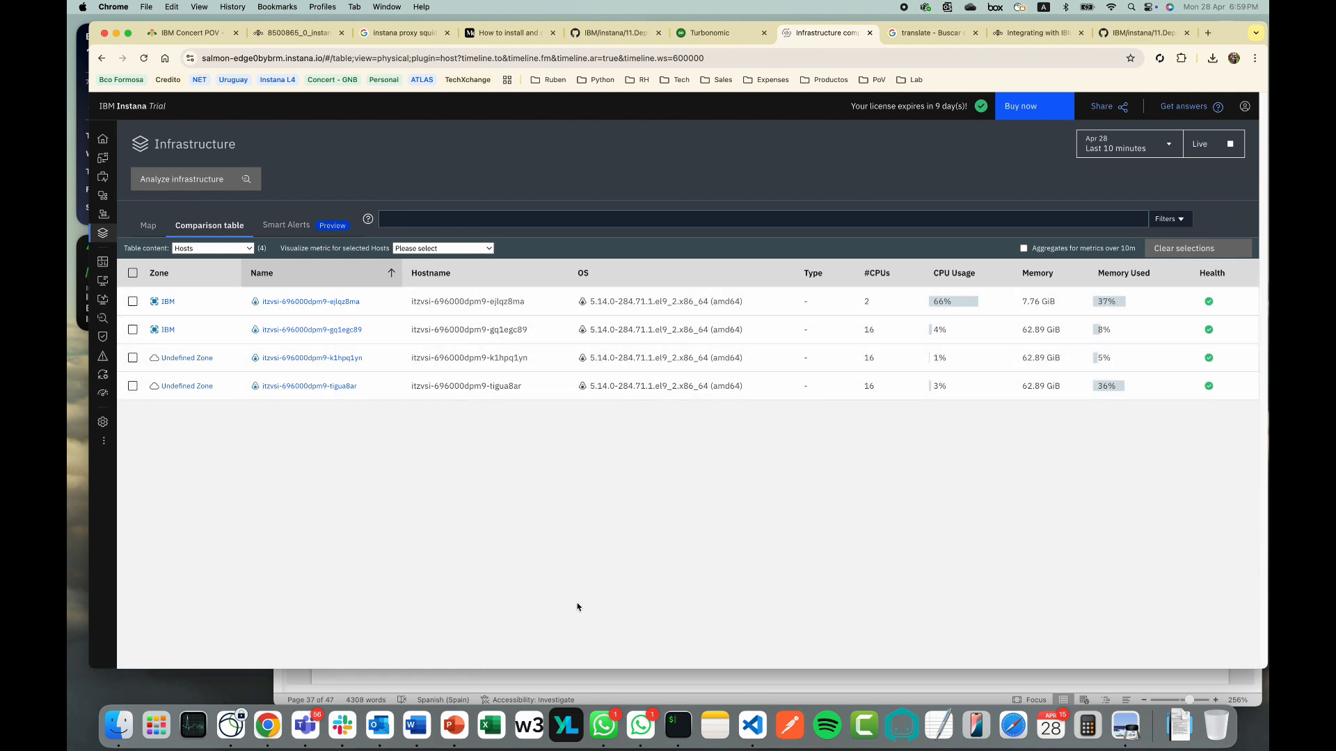
left_click(678, 724)
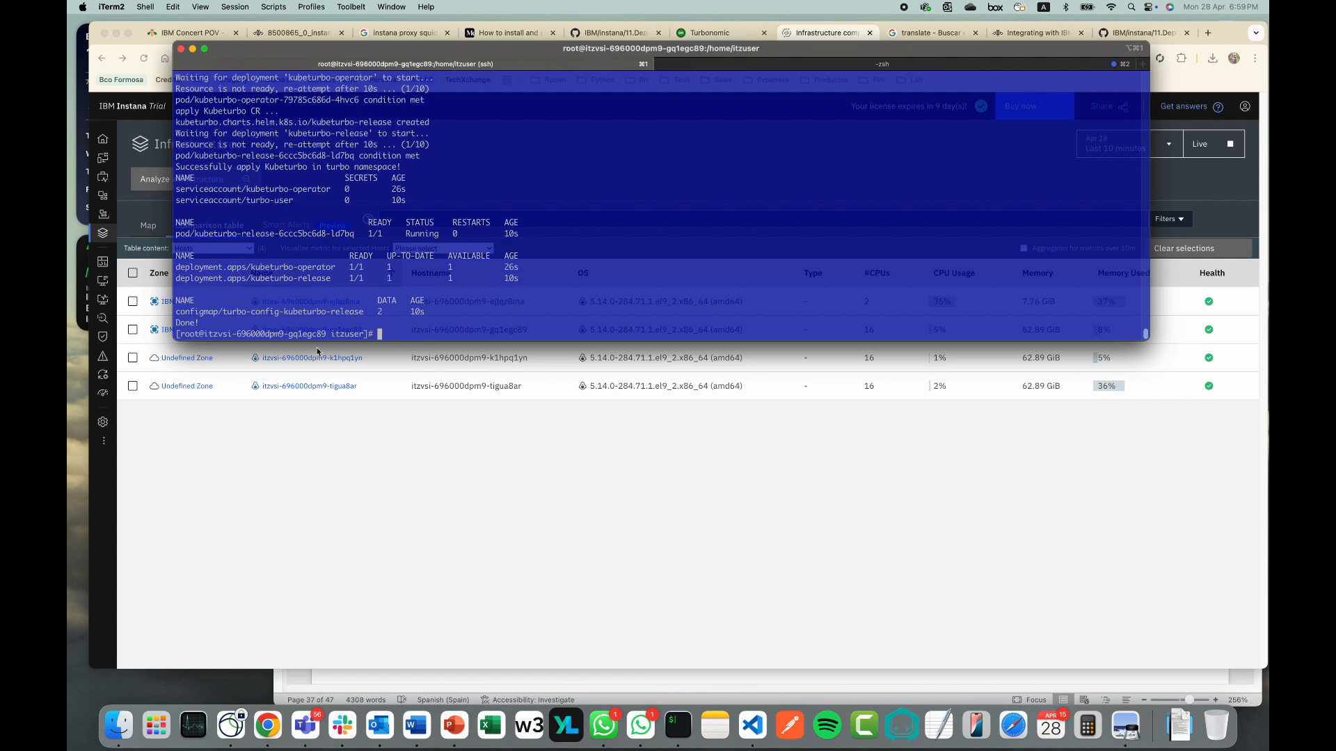
left_click(406, 445)
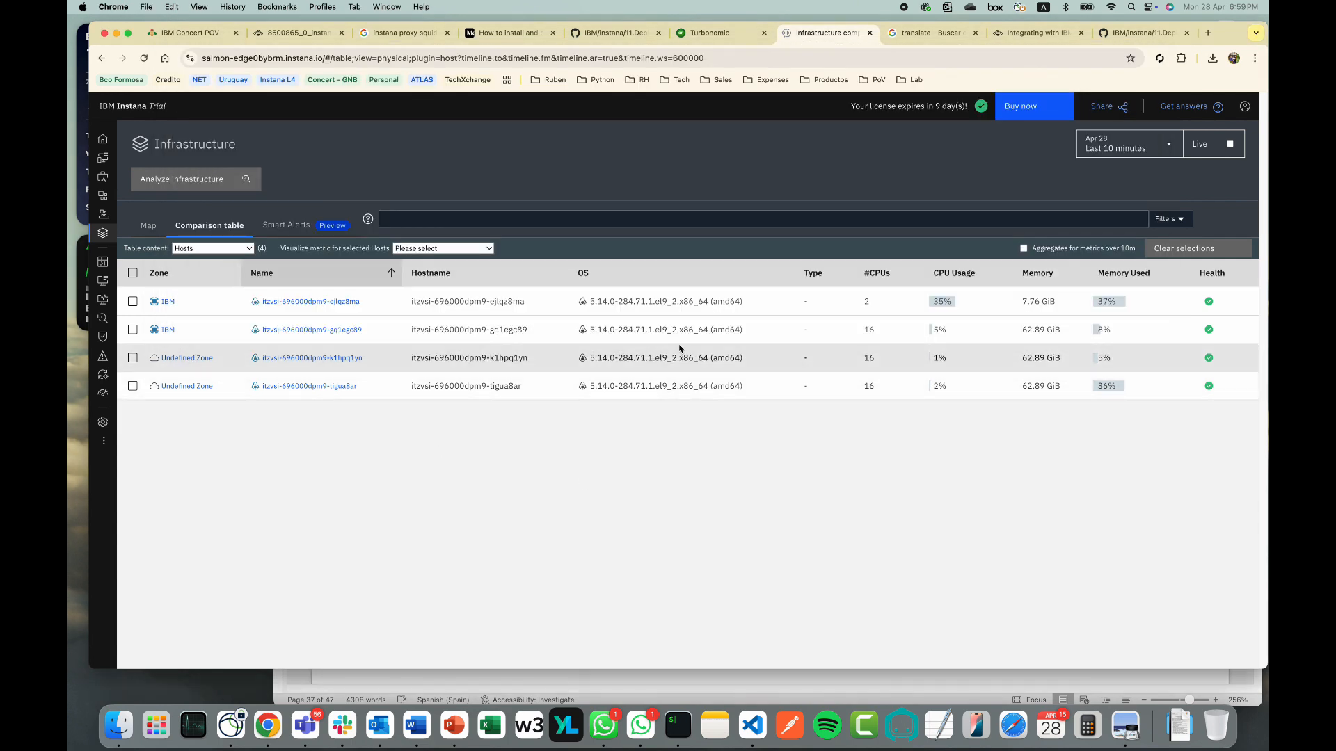
left_click_drag(534, 332, 499, 331)
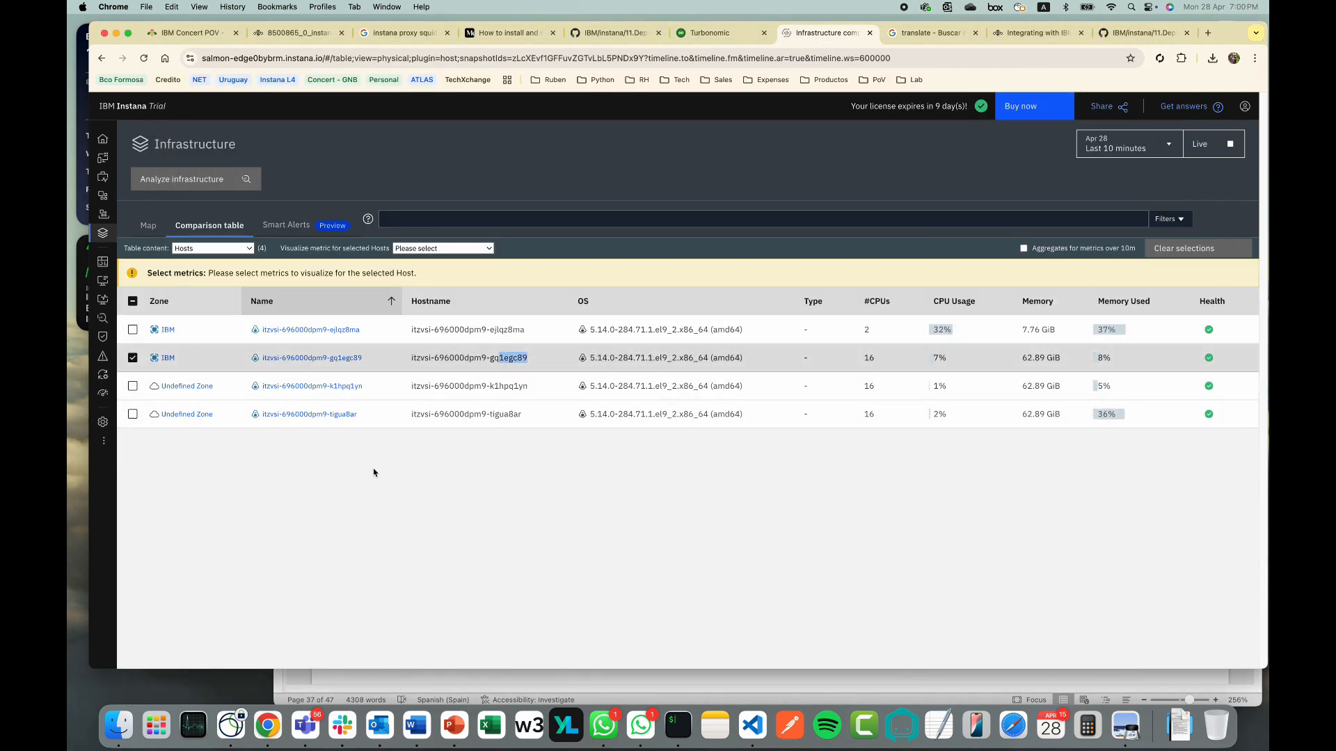
left_click(410, 441)
left_click(148, 225)
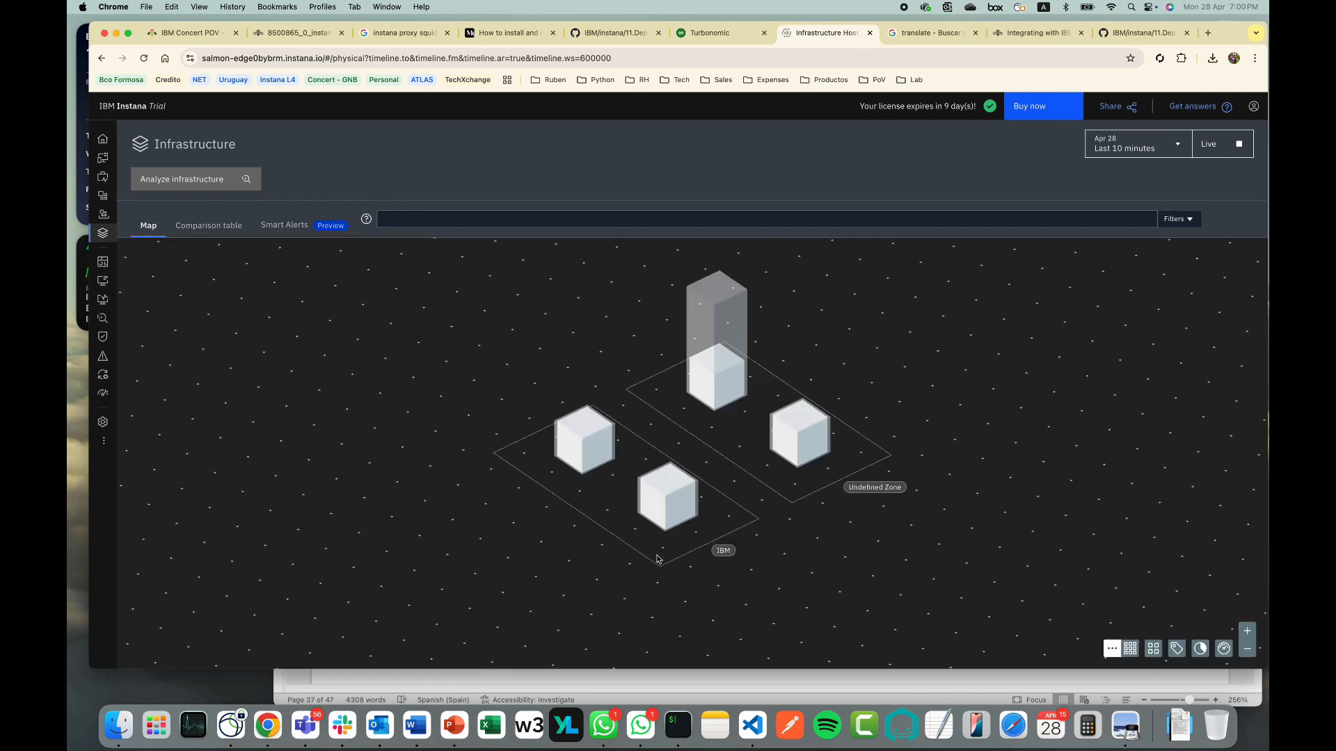
Browse the gq1egc89 host dashboard, then check Turbonomic's target list for Kubernetes-robo-k3s
left_click(584, 478)
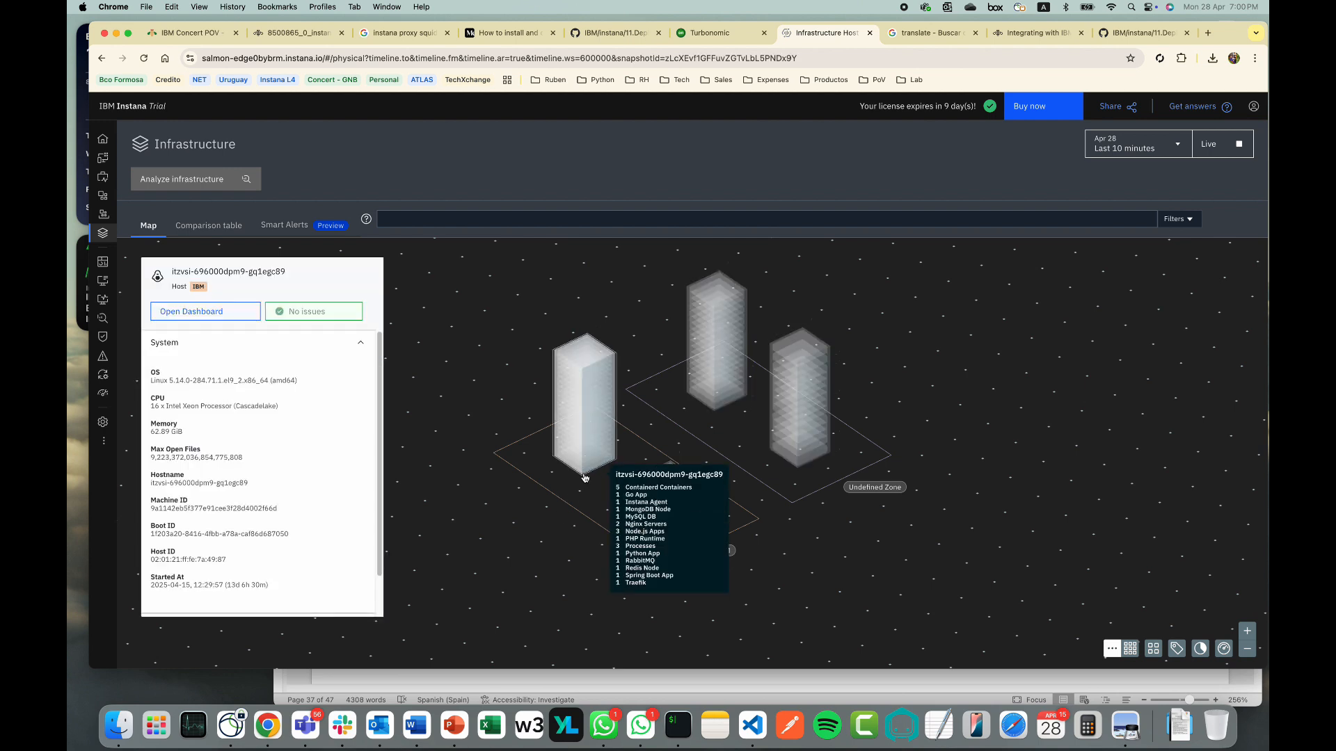
left_click(217, 313)
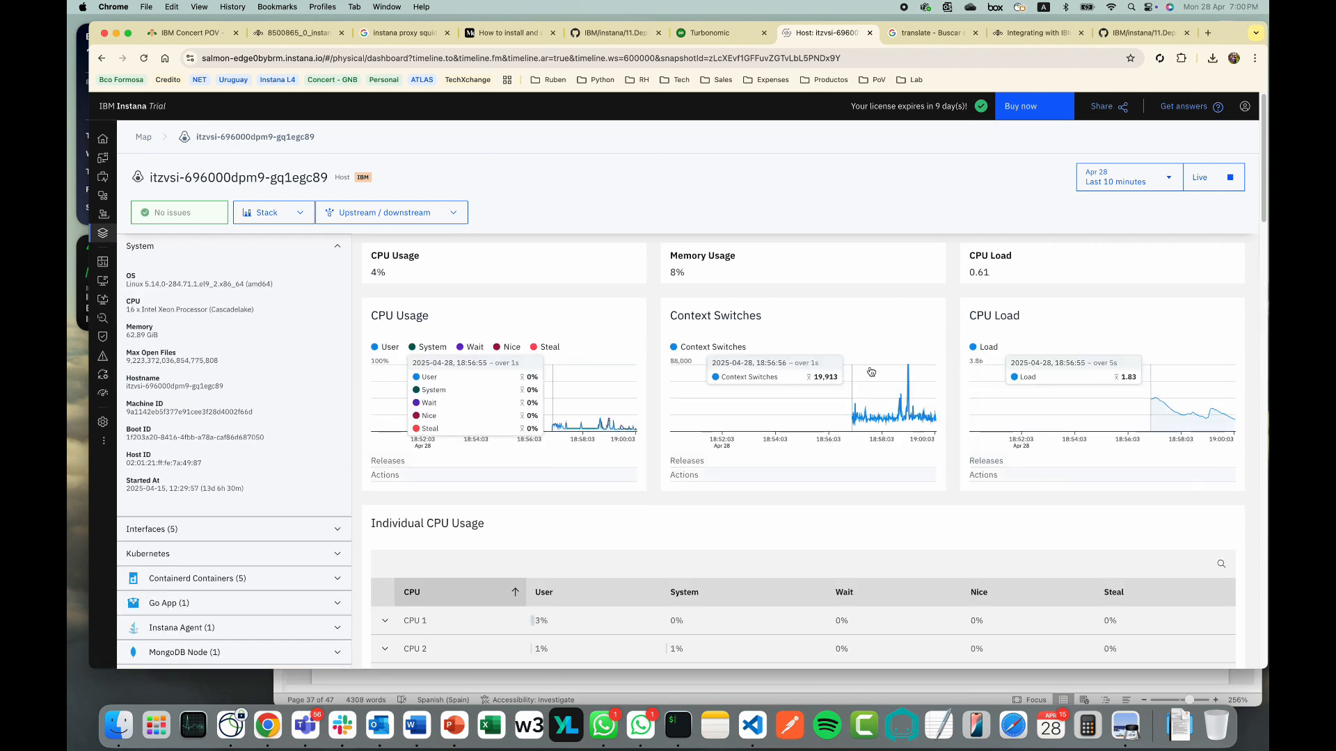
scroll(758, 361, "down", 3)
scroll(758, 361, "down", 5)
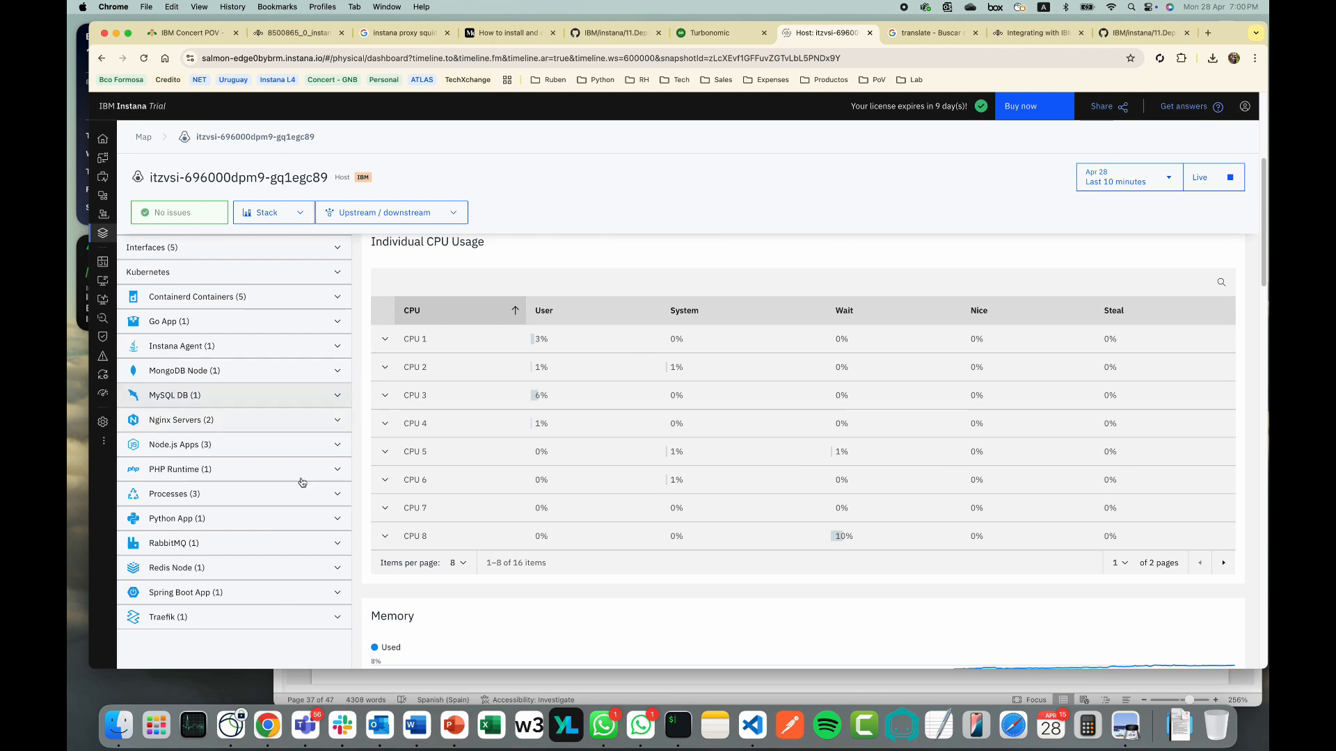
scroll(520, 445, "up", 7)
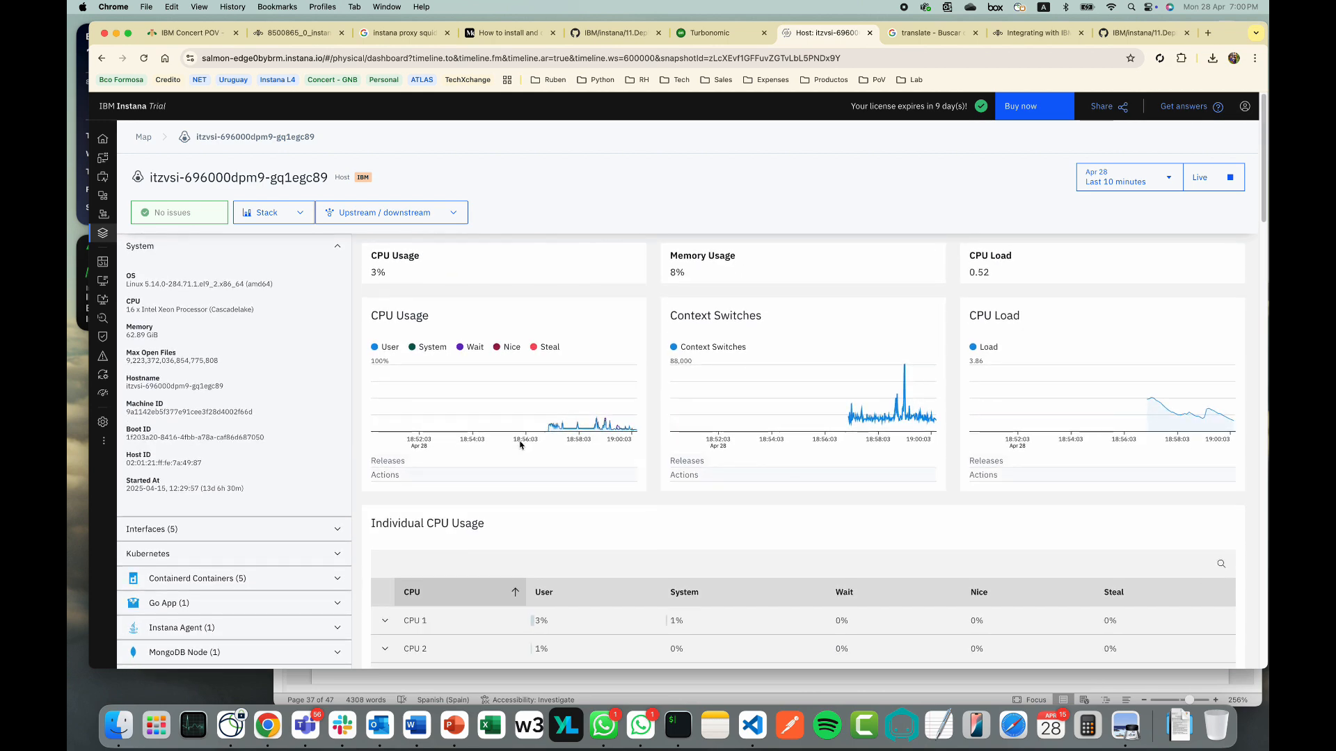
left_click(734, 32)
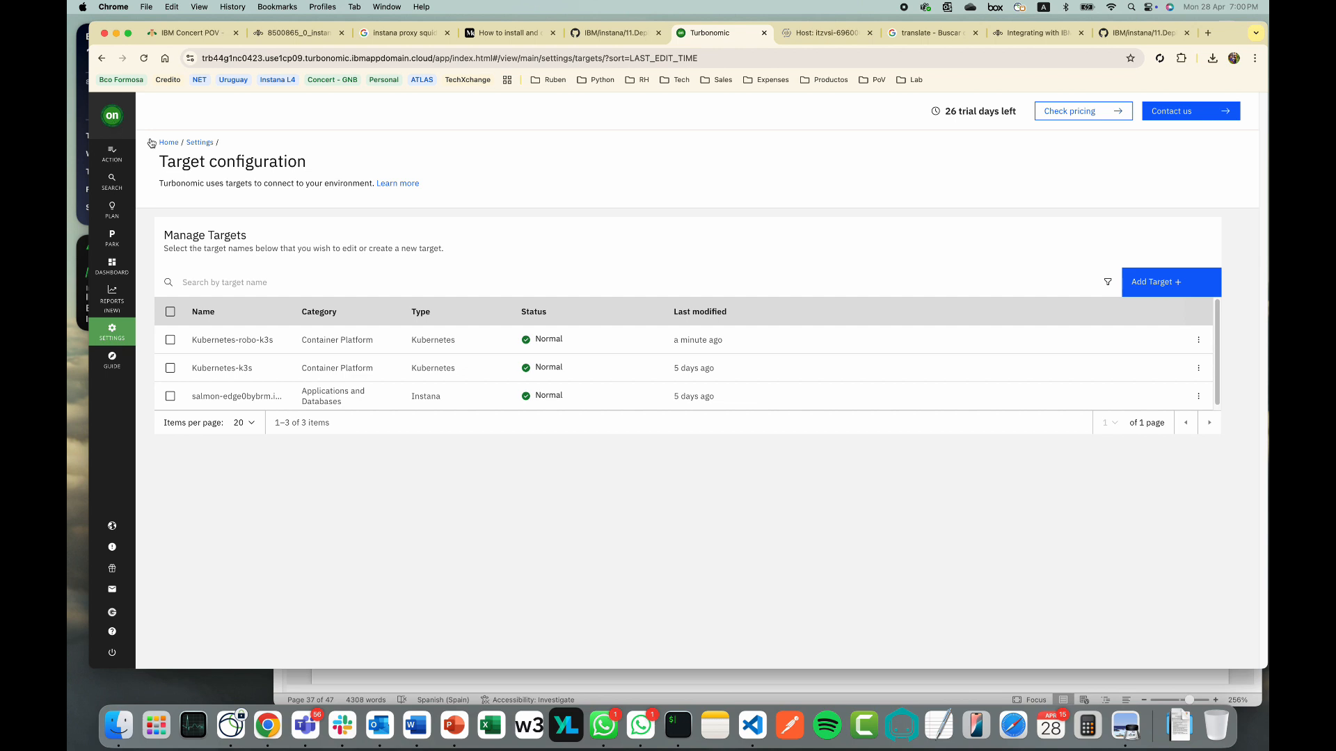
Go to the Turbonomic home dashboard and scroll through the Welcome widgets
left_click(125, 130)
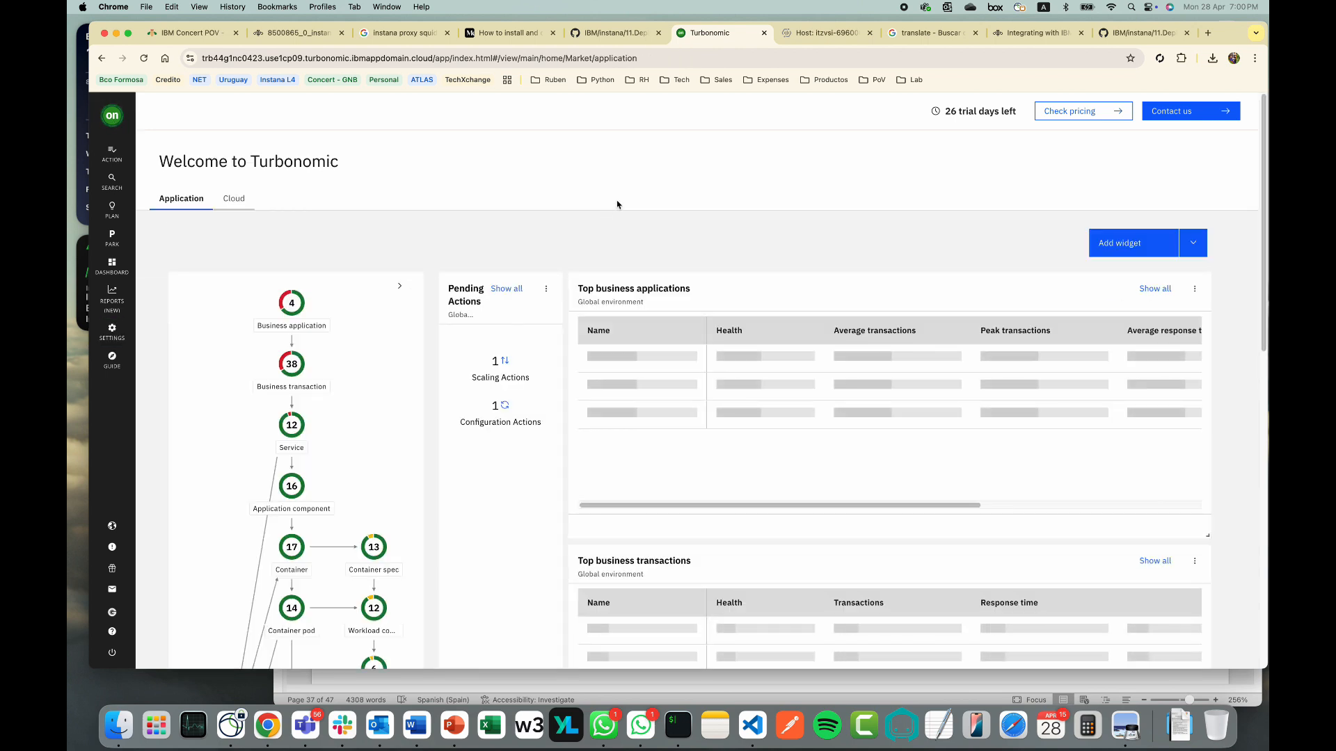
left_click_drag(1258, 311, 1258, 340)
scroll(1257, 340, "down", 5)
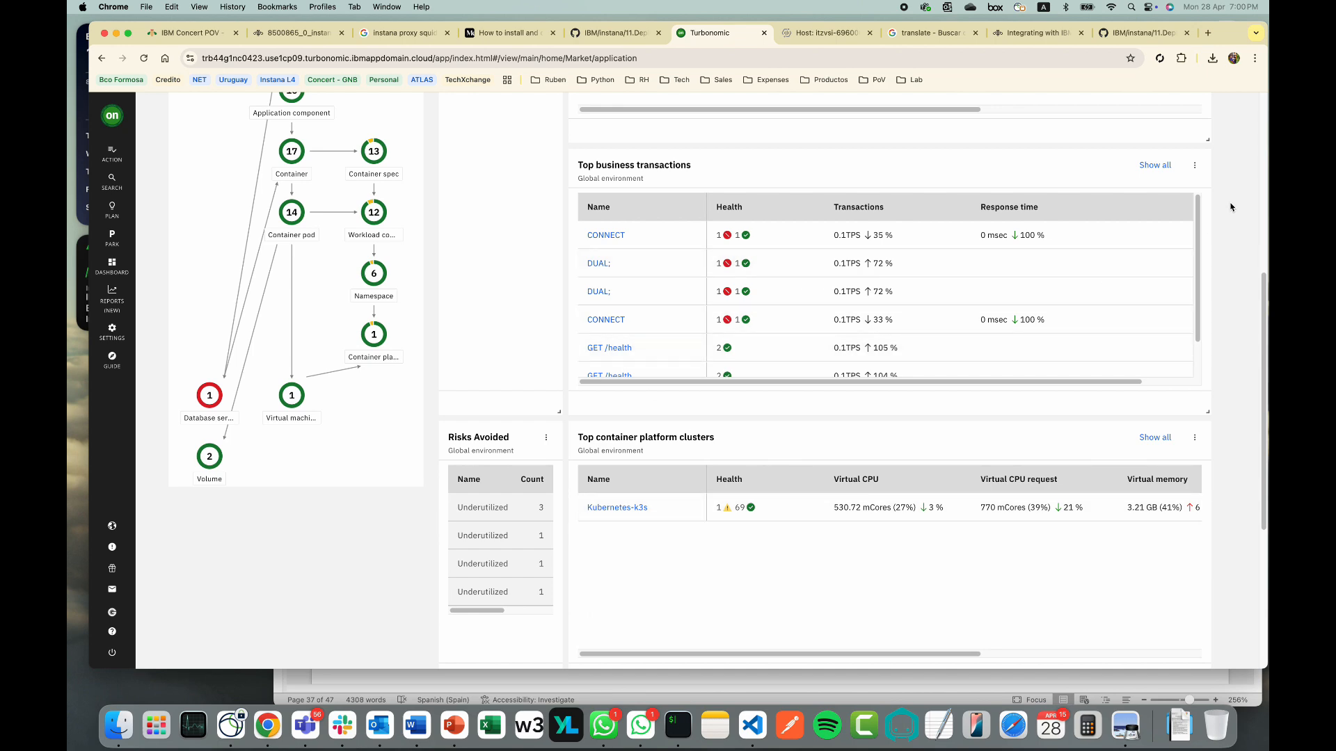
left_click_drag(1262, 295, 1268, 115)
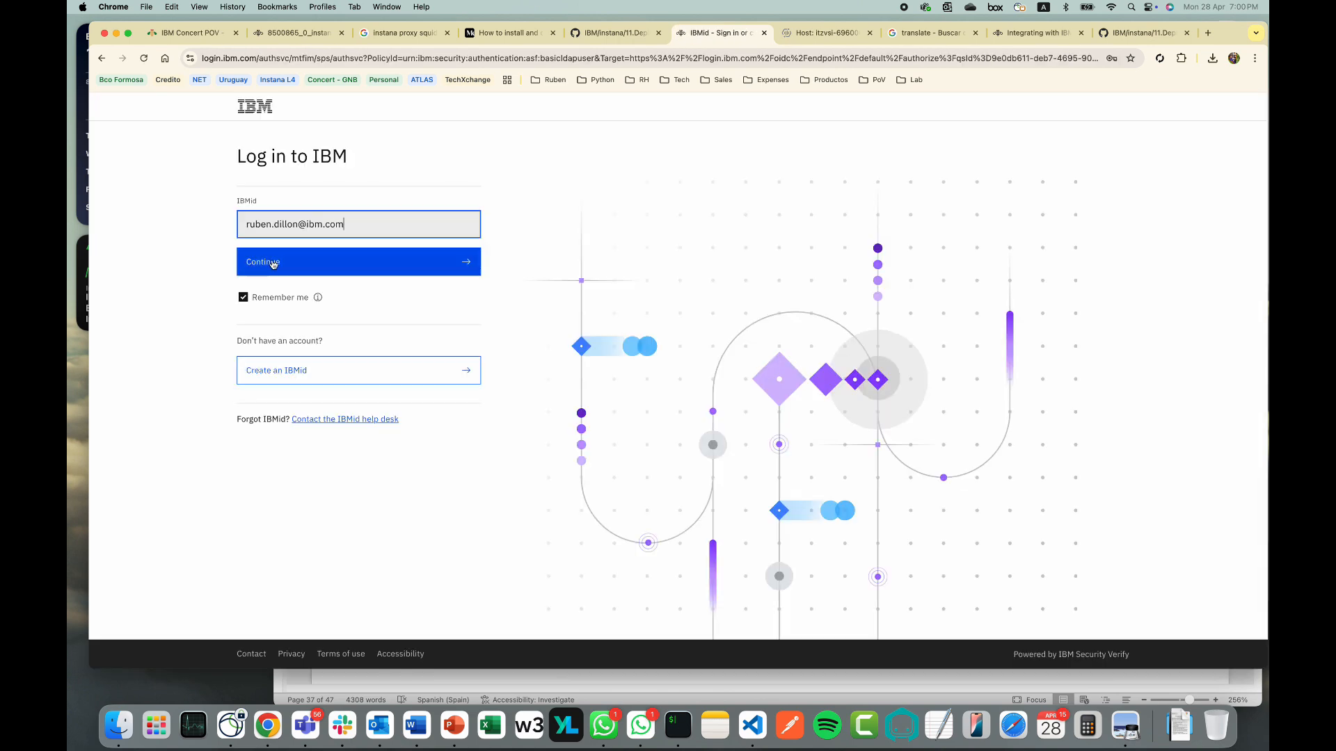
Log in to IBMid using the saved account and autofilled password
left_click_drag(349, 224, 231, 226)
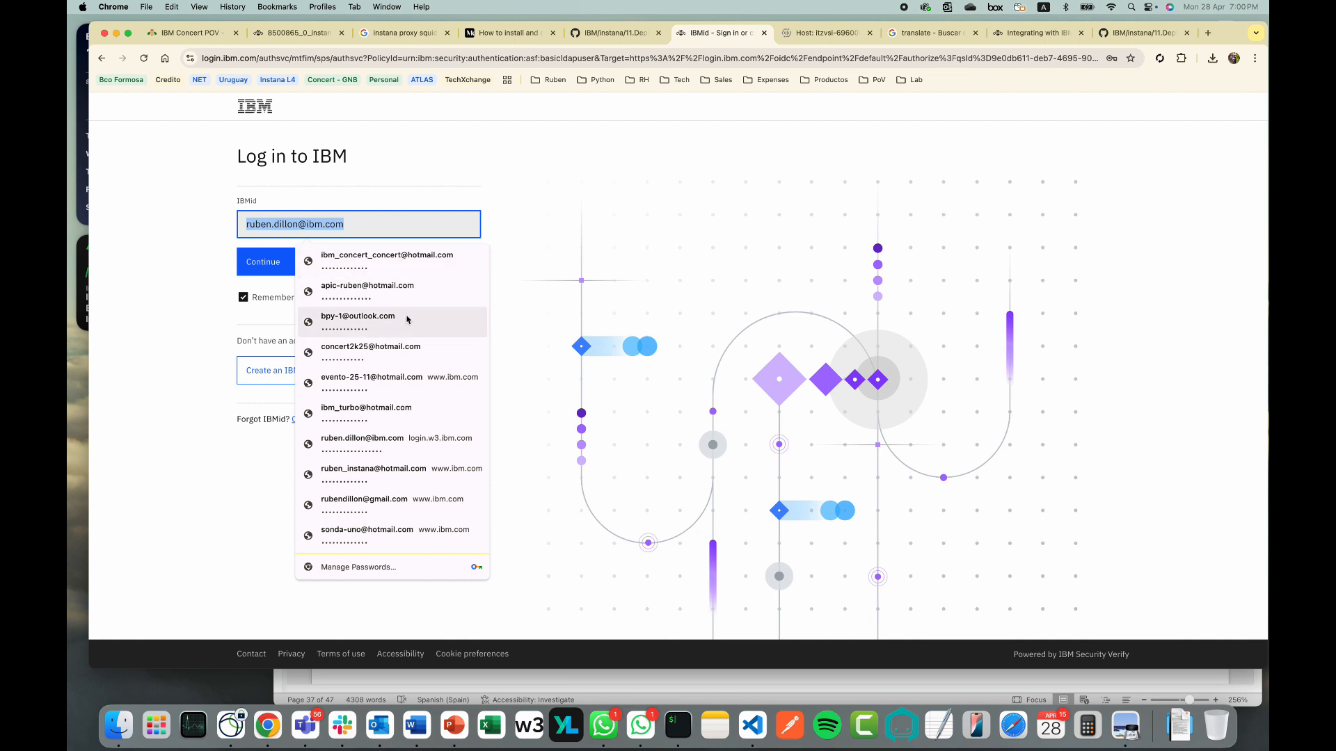
left_click(389, 415)
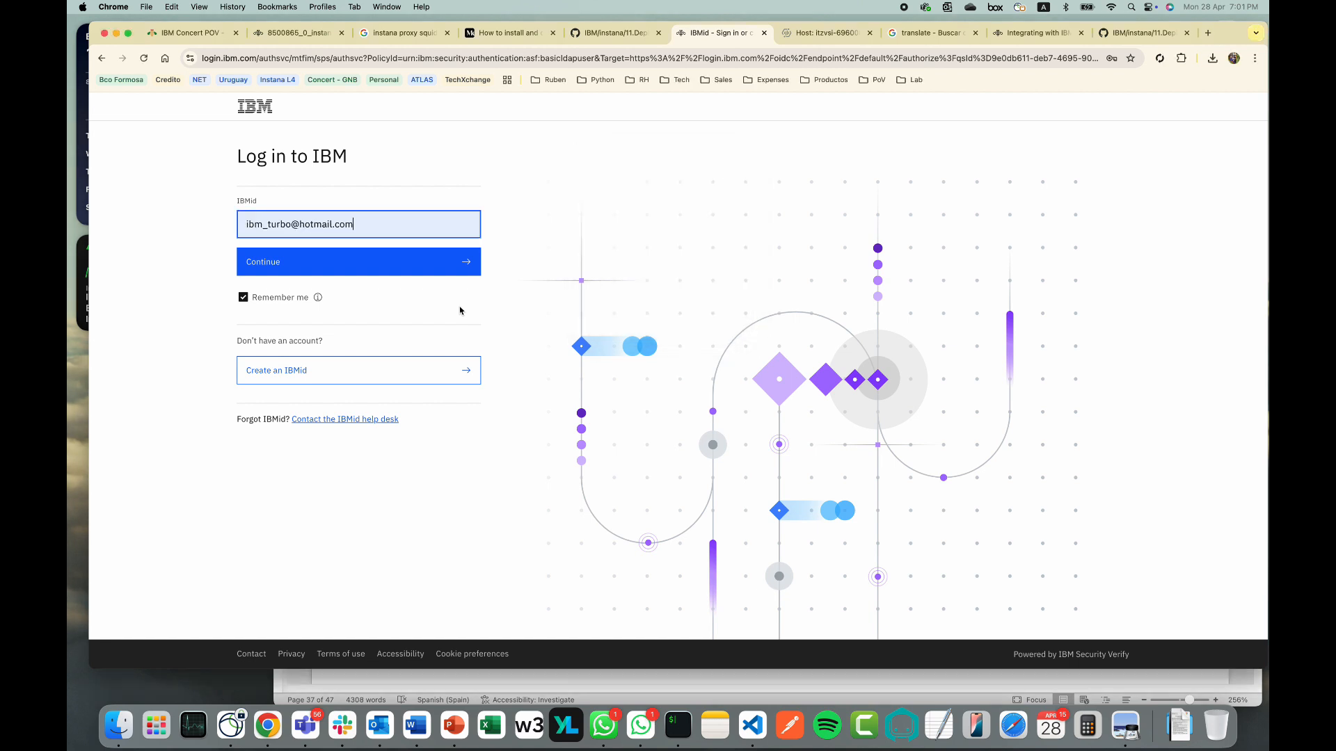
left_click(291, 259)
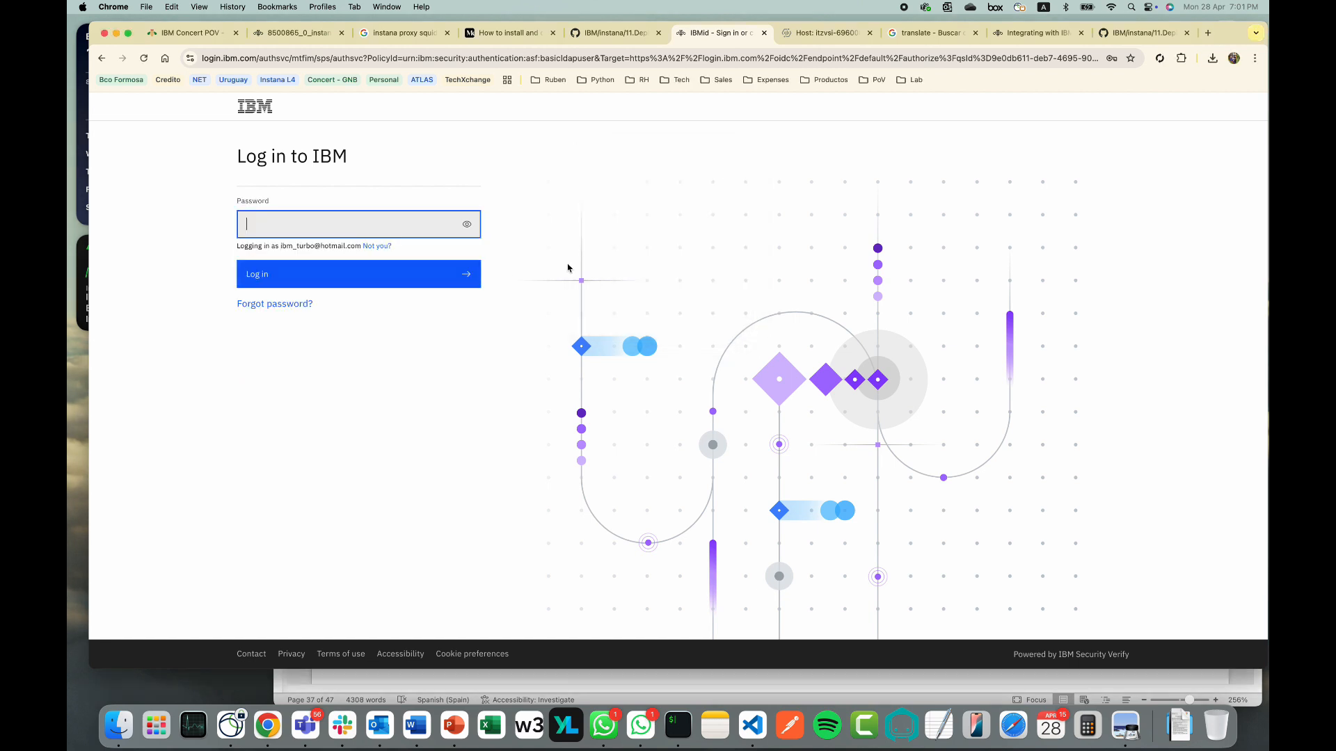
left_click(343, 224)
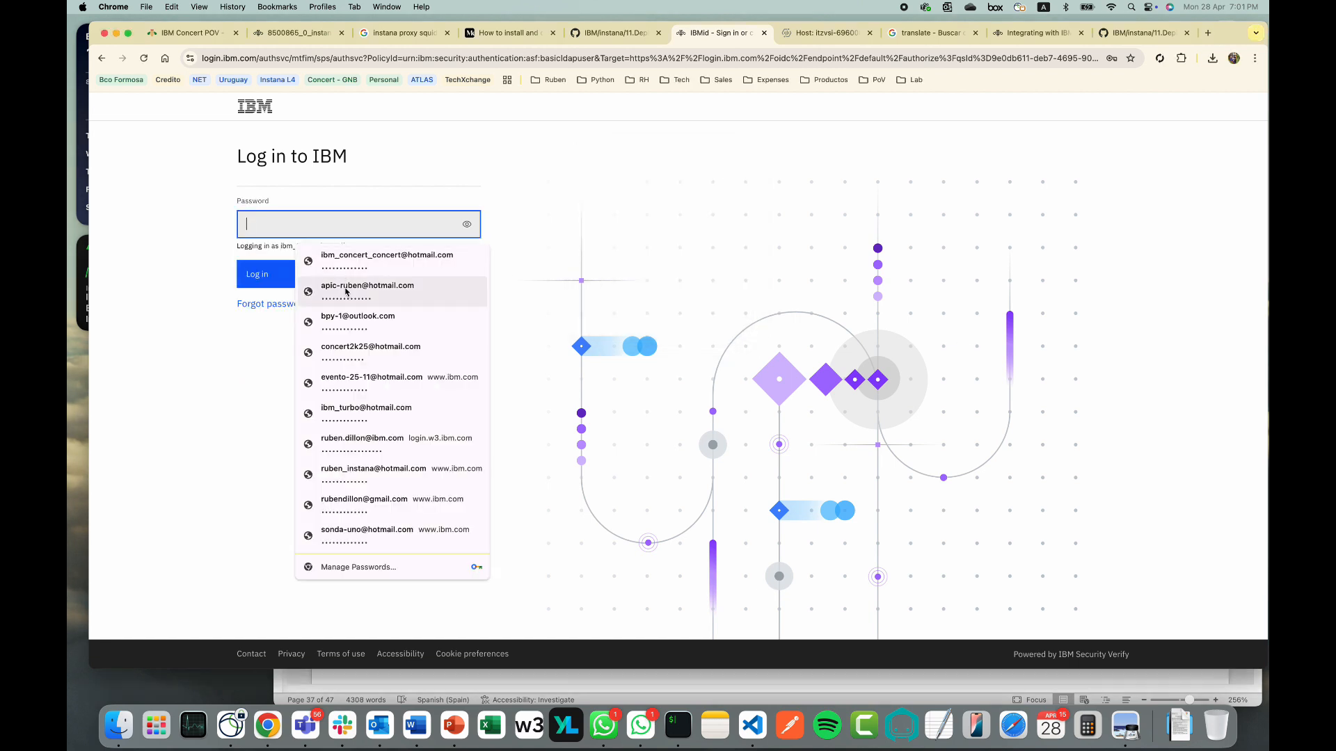
left_click(365, 410)
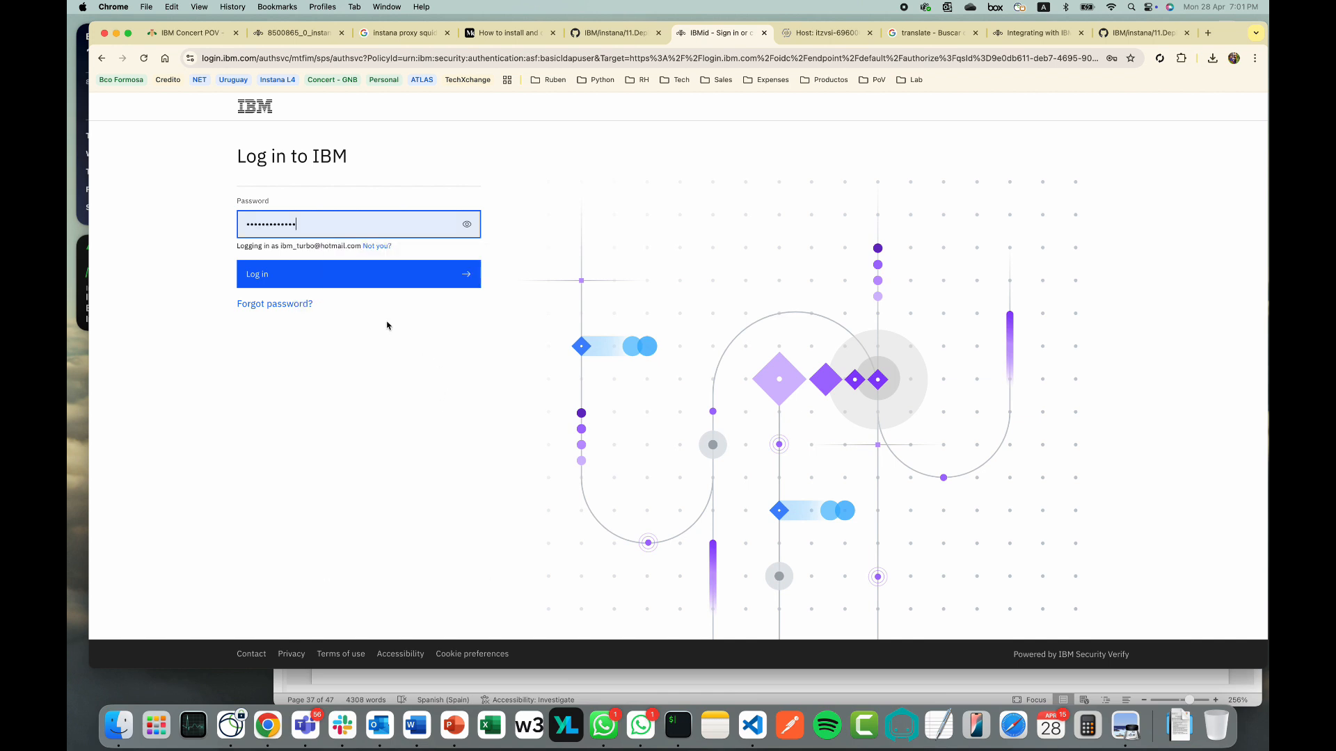
left_click(369, 275)
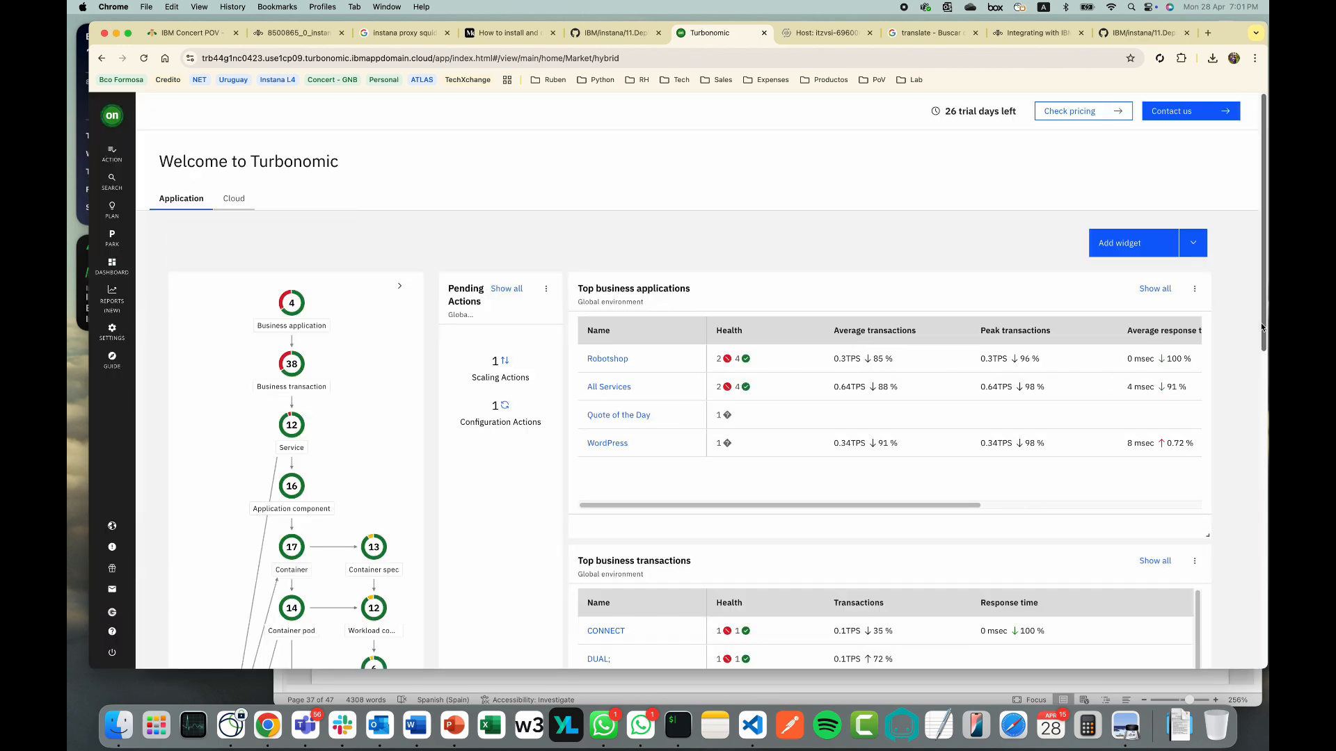
Rediscover the Kubernetes-robo-k3s target in Target configuration, then go back to the home dashboard
left_click_drag(1265, 326, 1267, 293)
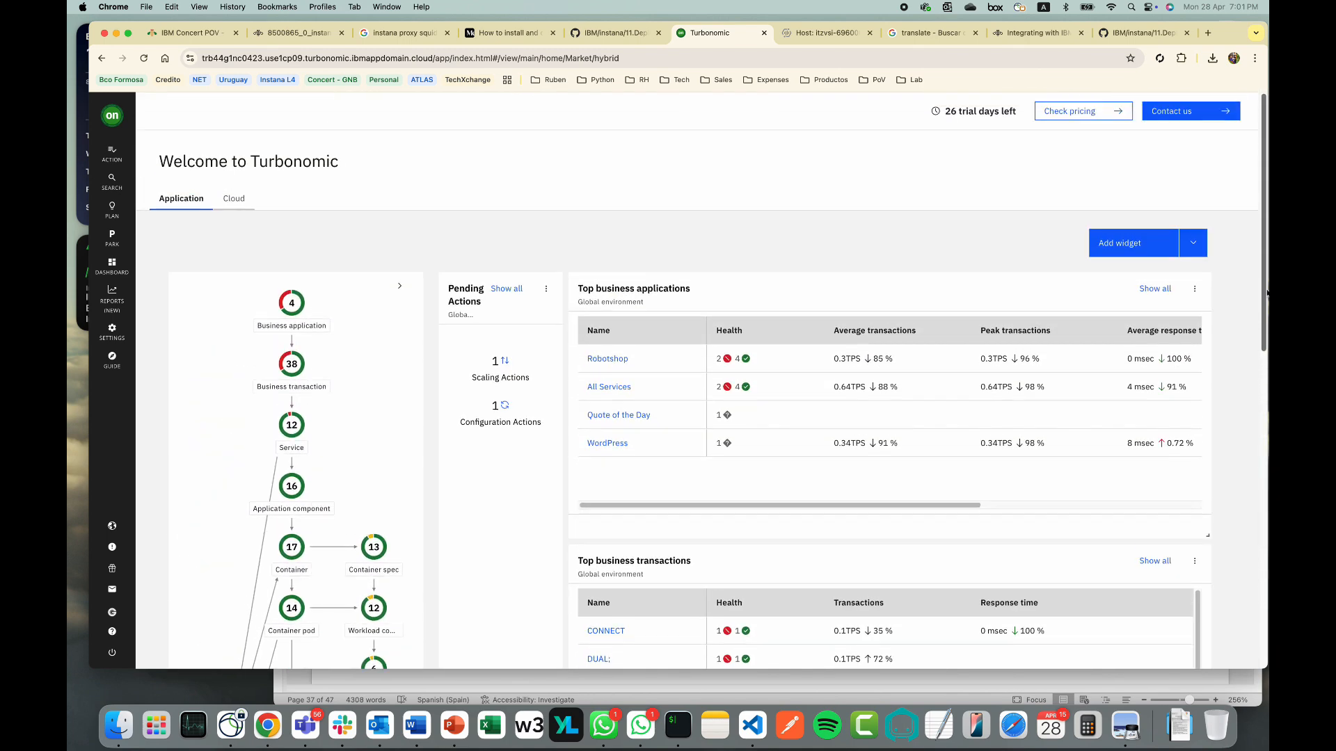
left_click(115, 331)
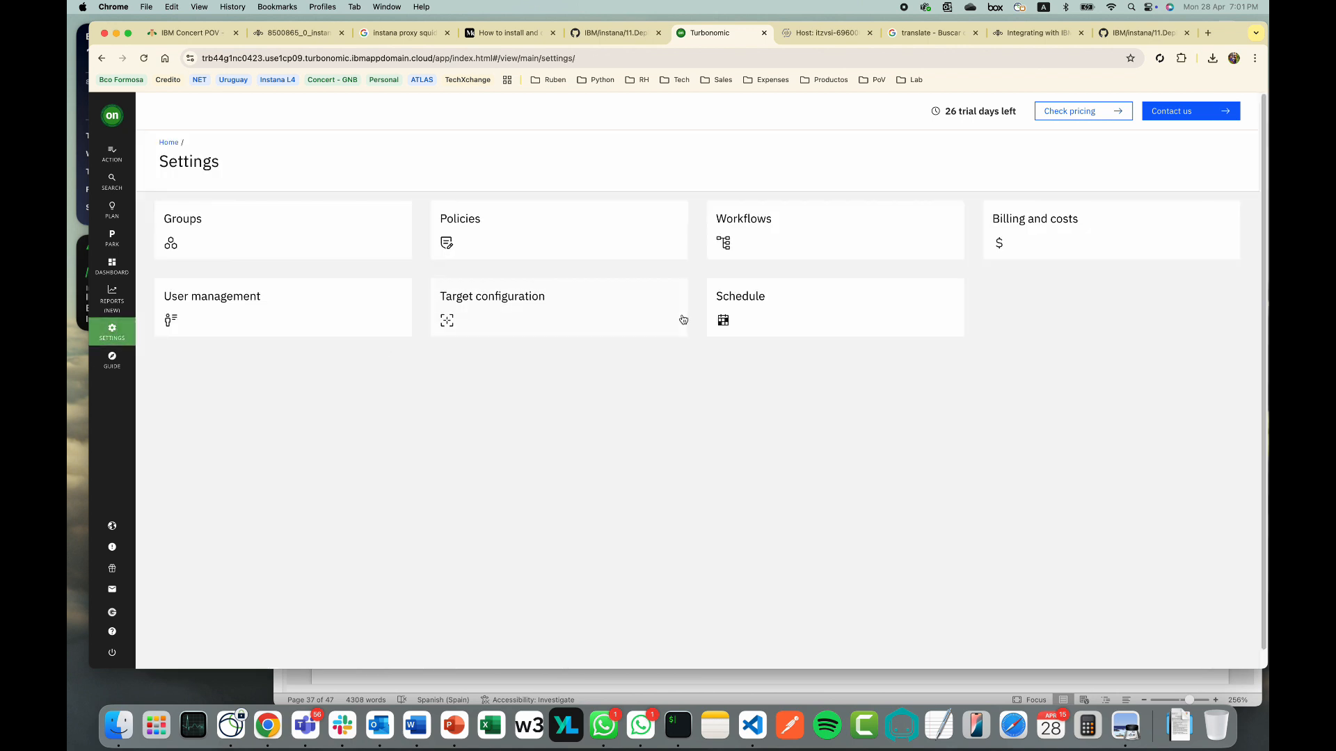
left_click(552, 315)
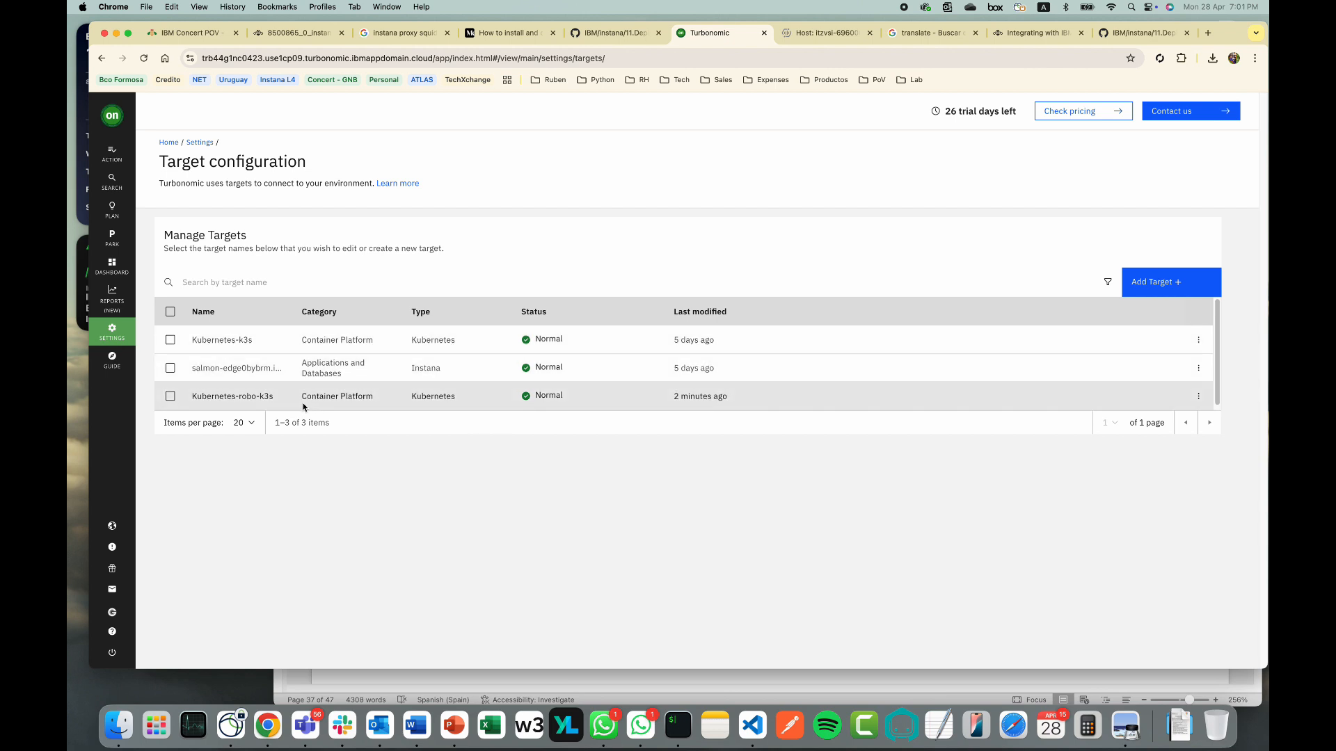
left_click(1198, 395)
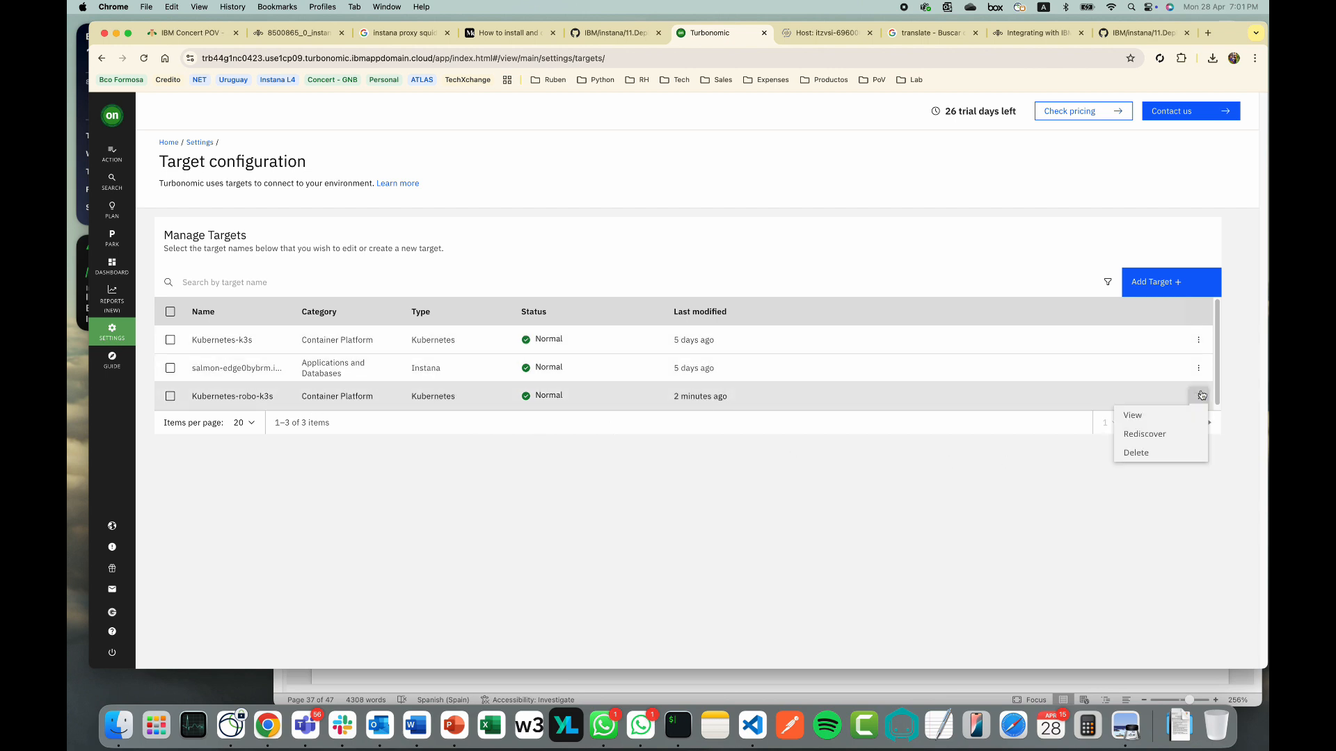
left_click(1170, 436)
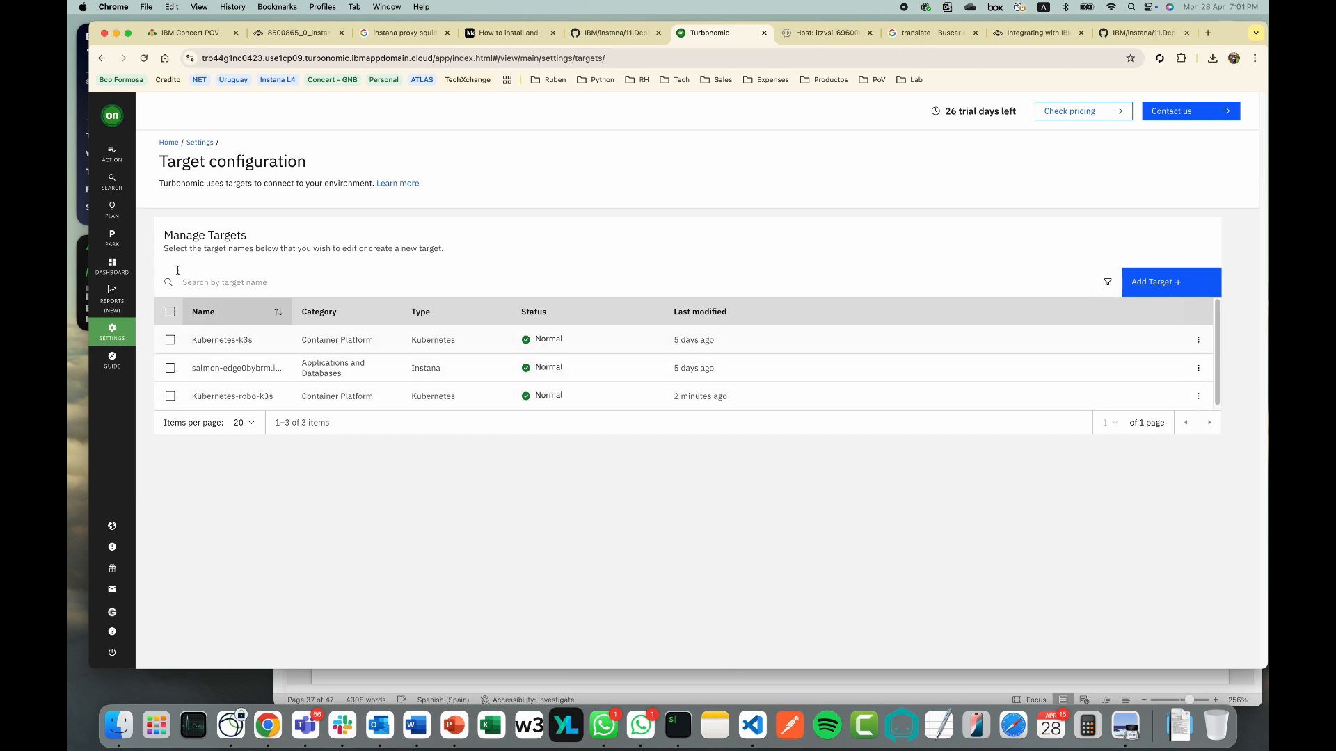
left_click(123, 130)
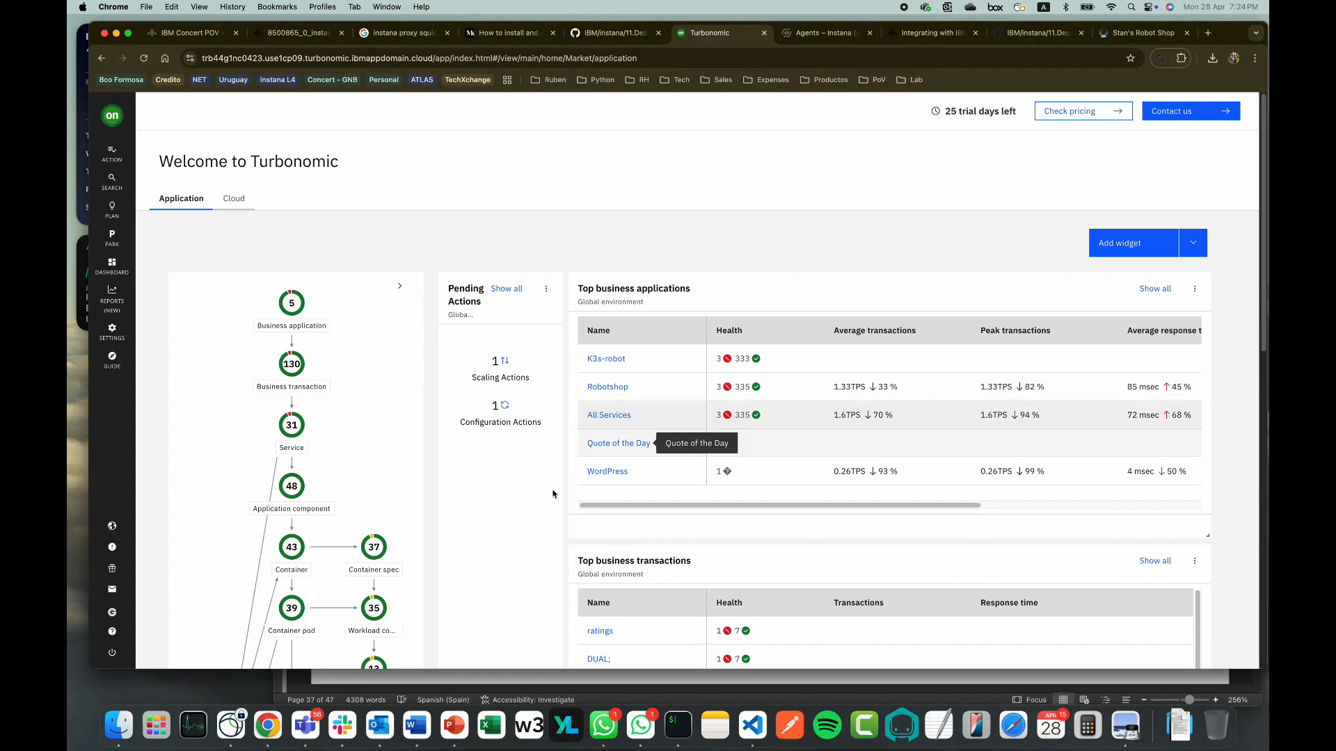
Open the Kubernetes-robo-k3s overview from Top container platform clusters and review its 26 containers and 25 pods
scroll(1258, 332, "down", 5)
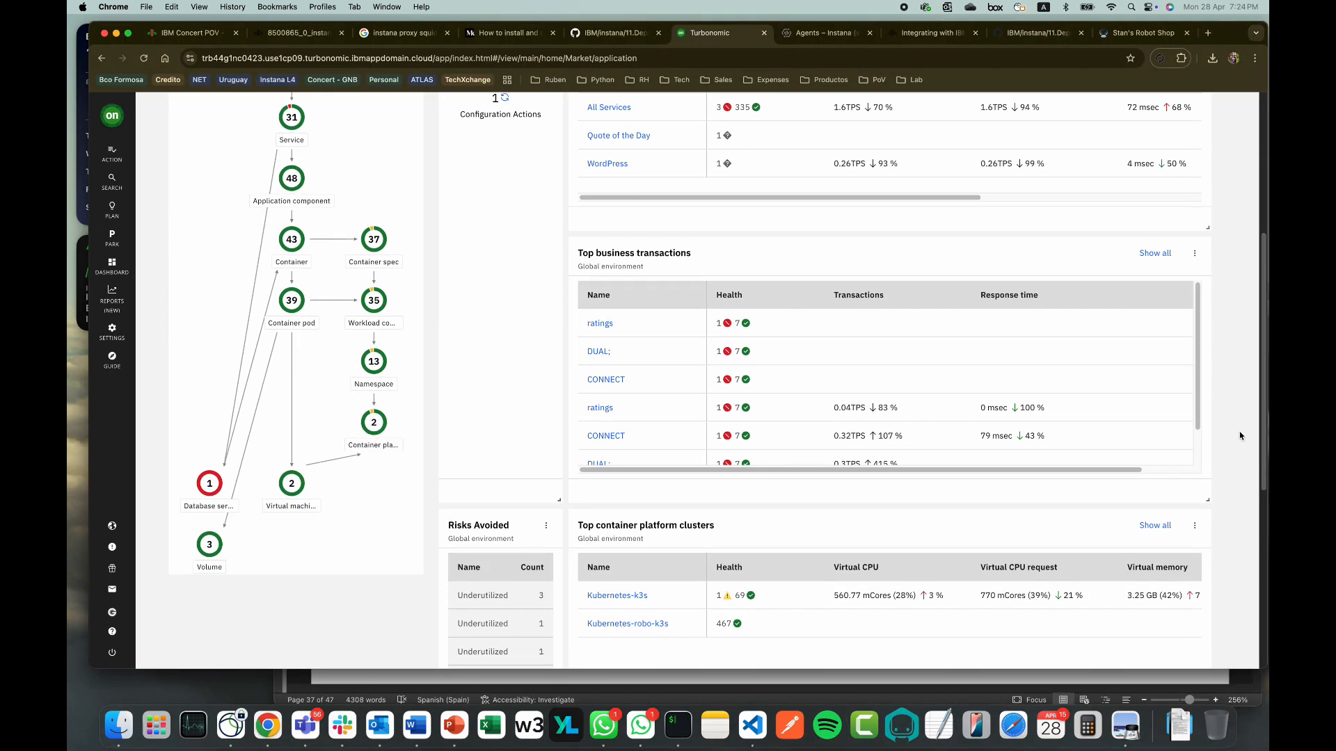
scroll(1257, 437, "down", 4)
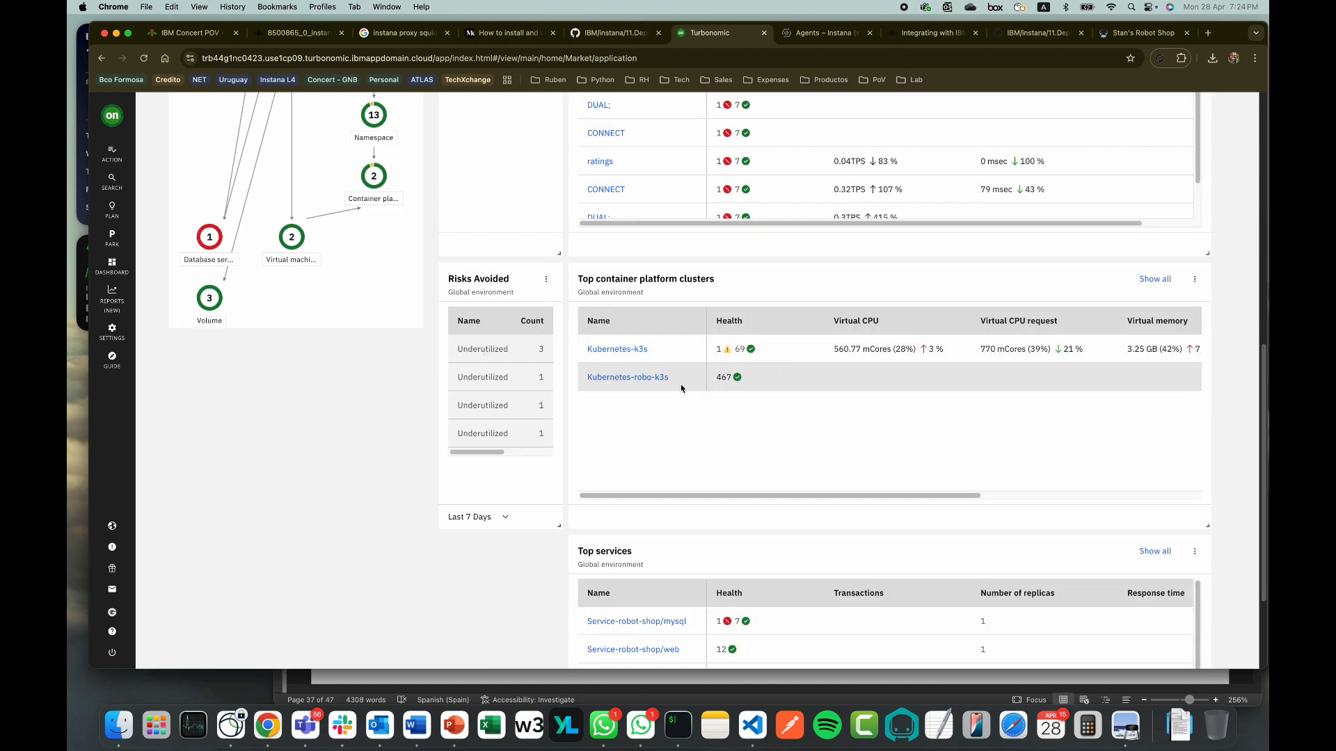
left_click(652, 377)
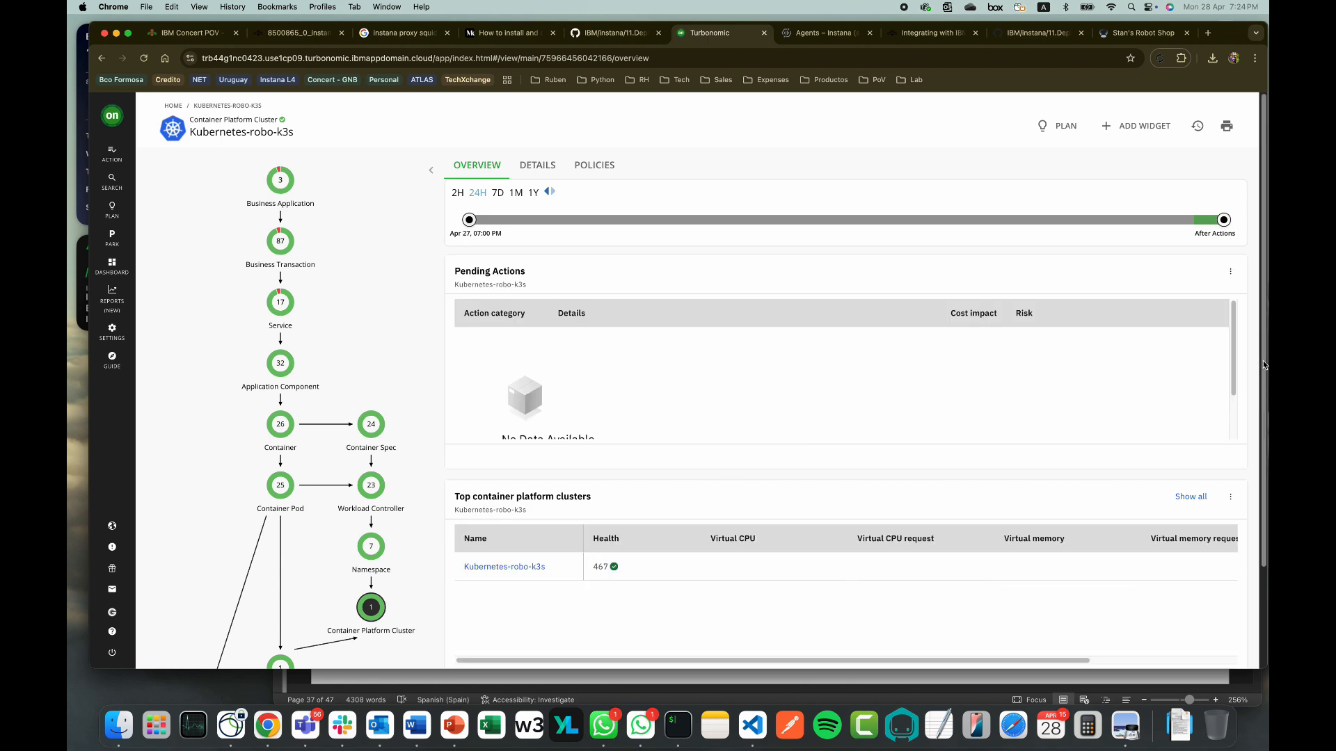
left_click_drag(1264, 367, 1260, 460)
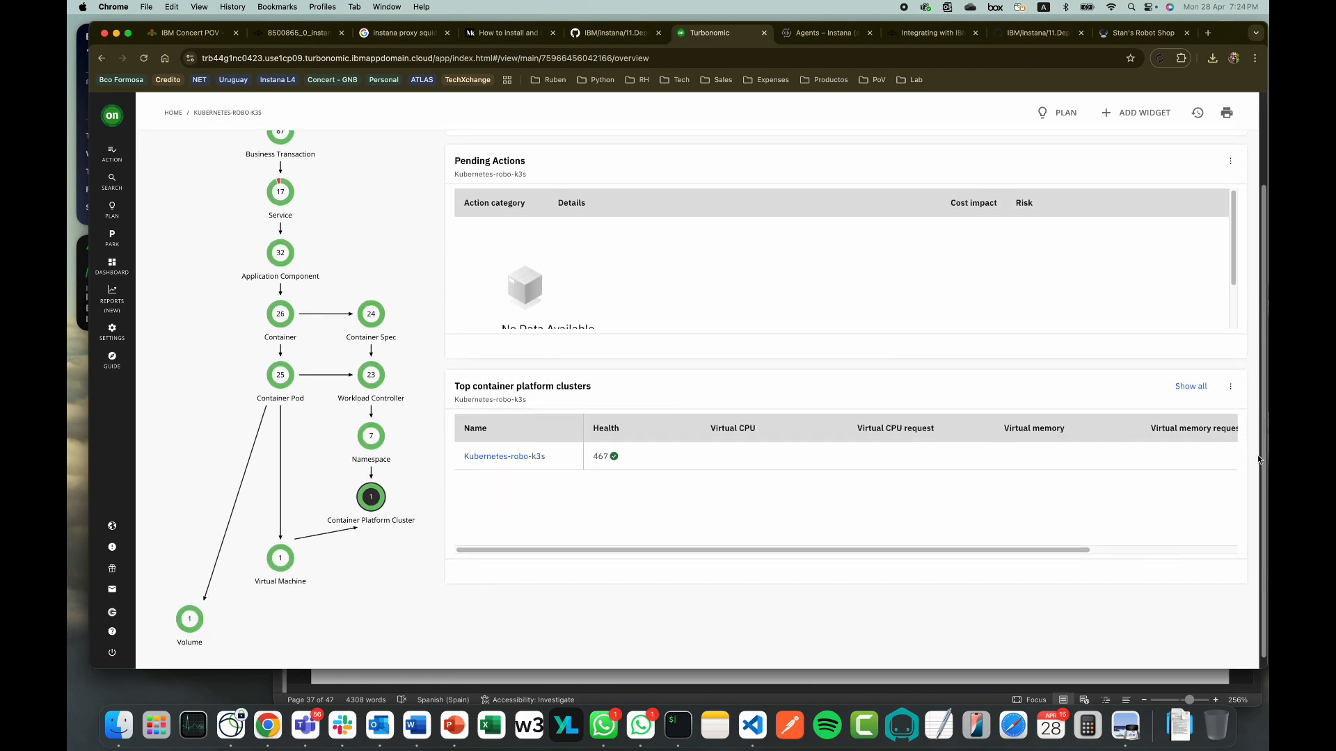
scroll(1260, 456, "up", 4)
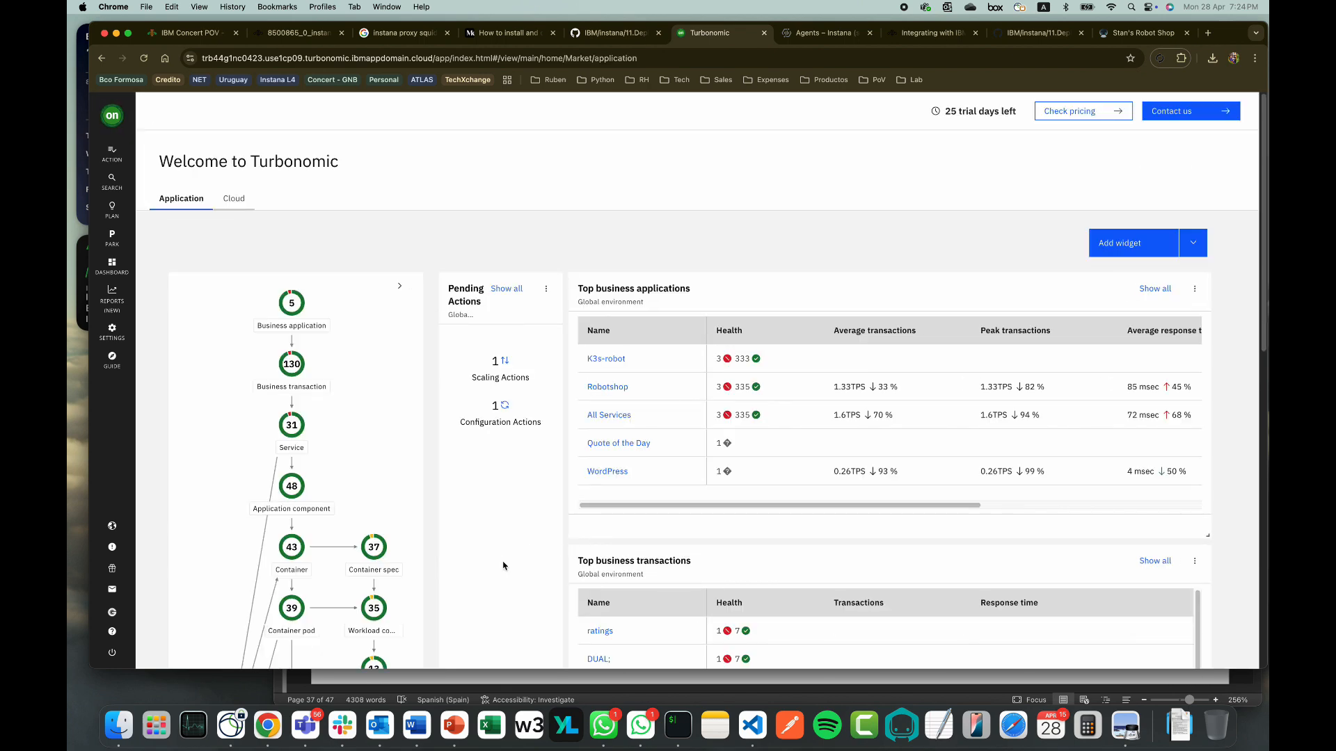
List both container platform clusters, Kubernetes-k3s and Kubernetes-robo-k3s, then close the details panel
scroll(503, 566, "down", 5)
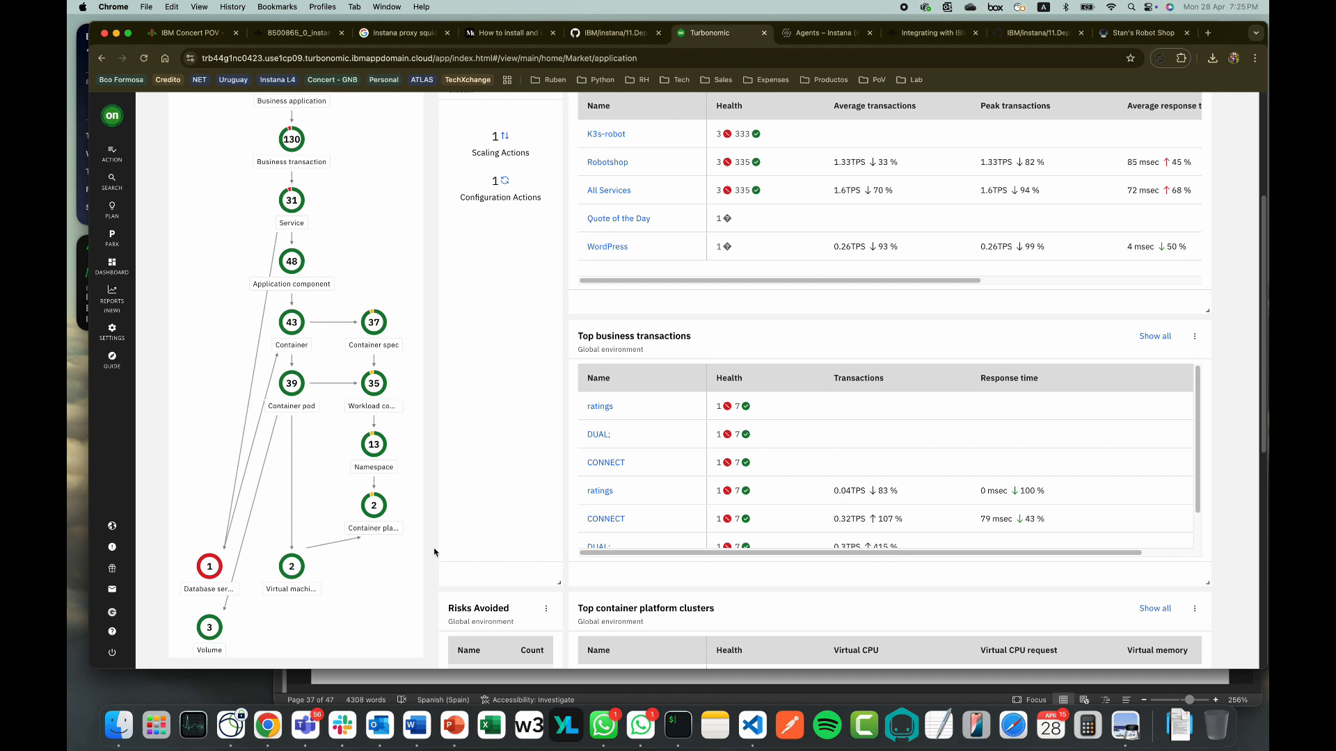
left_click(381, 514)
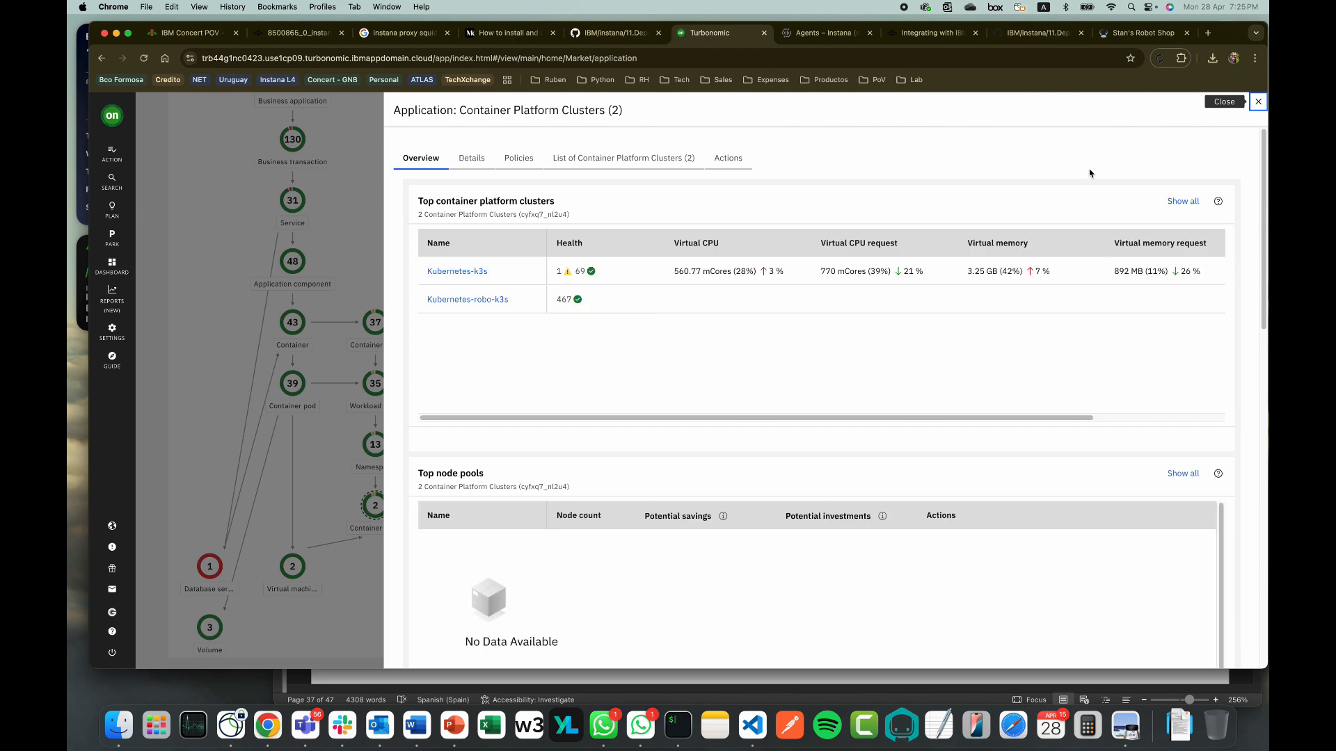
left_click(668, 167)
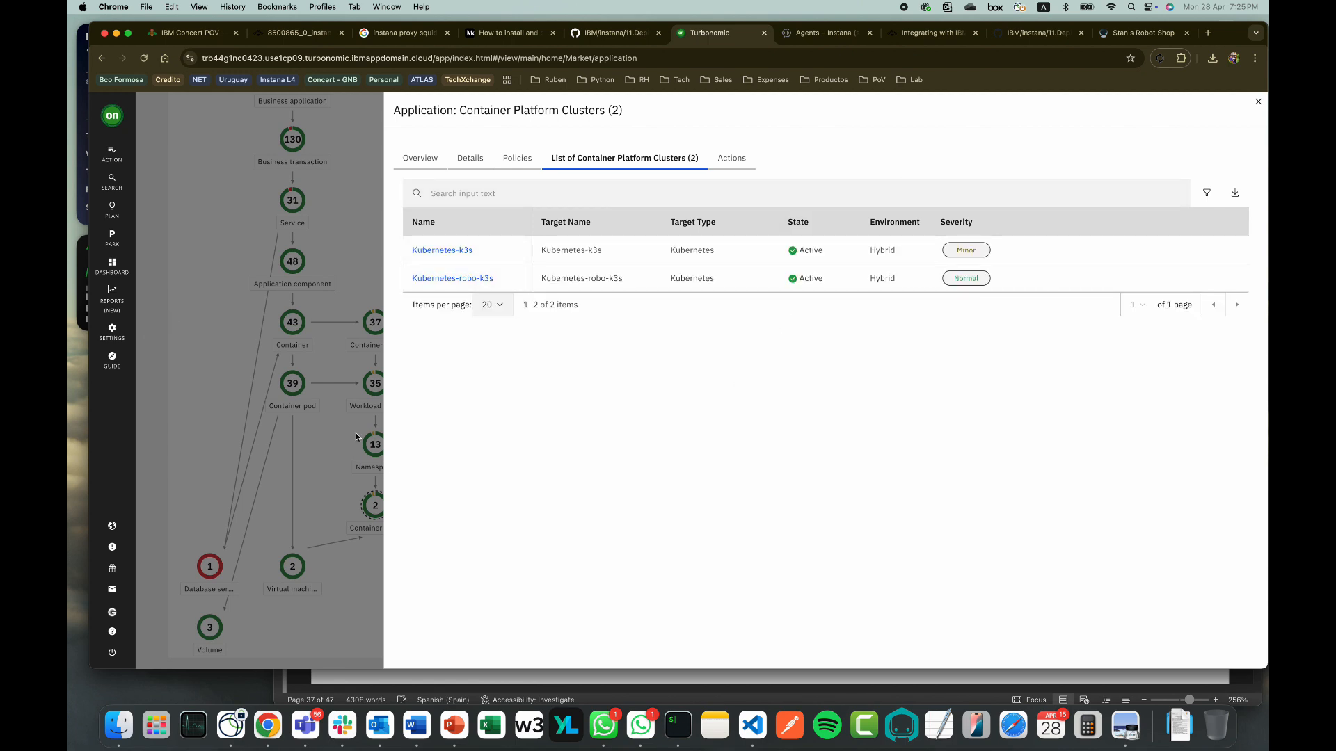
left_click(345, 426)
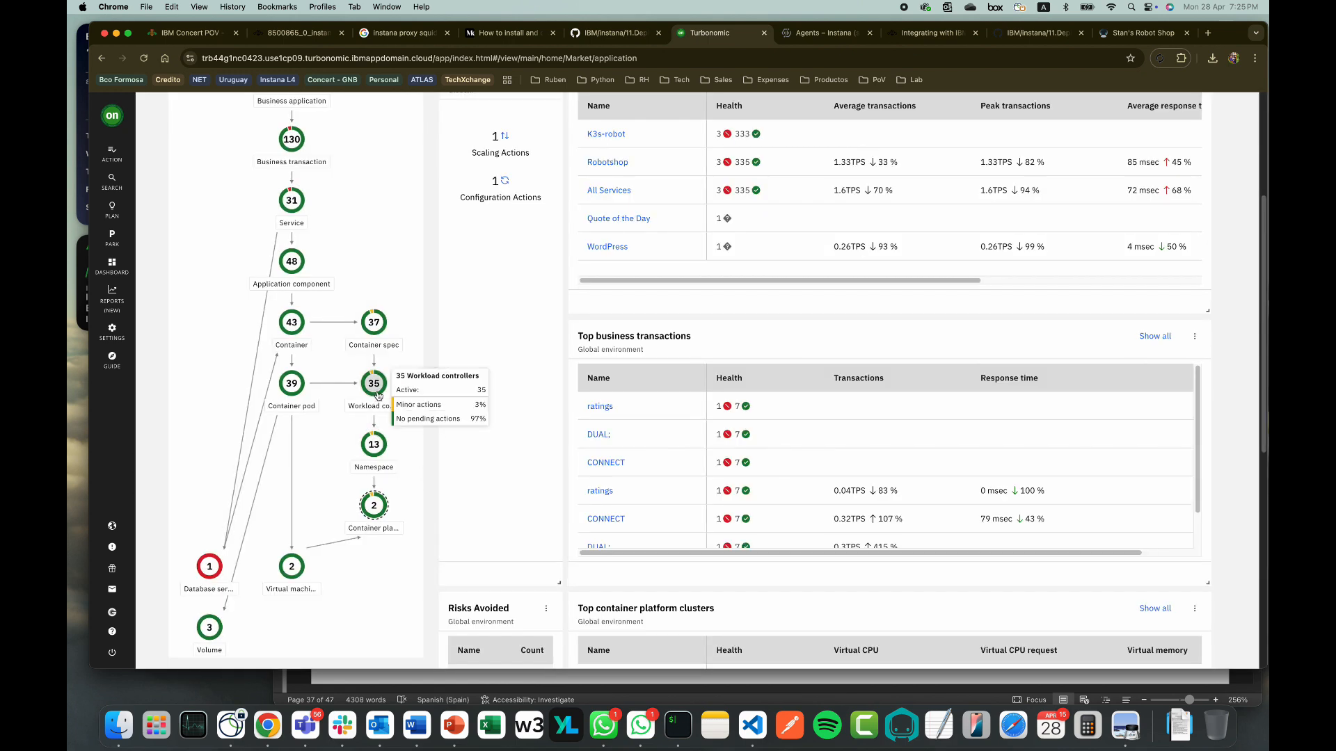
mouse_move(295, 334)
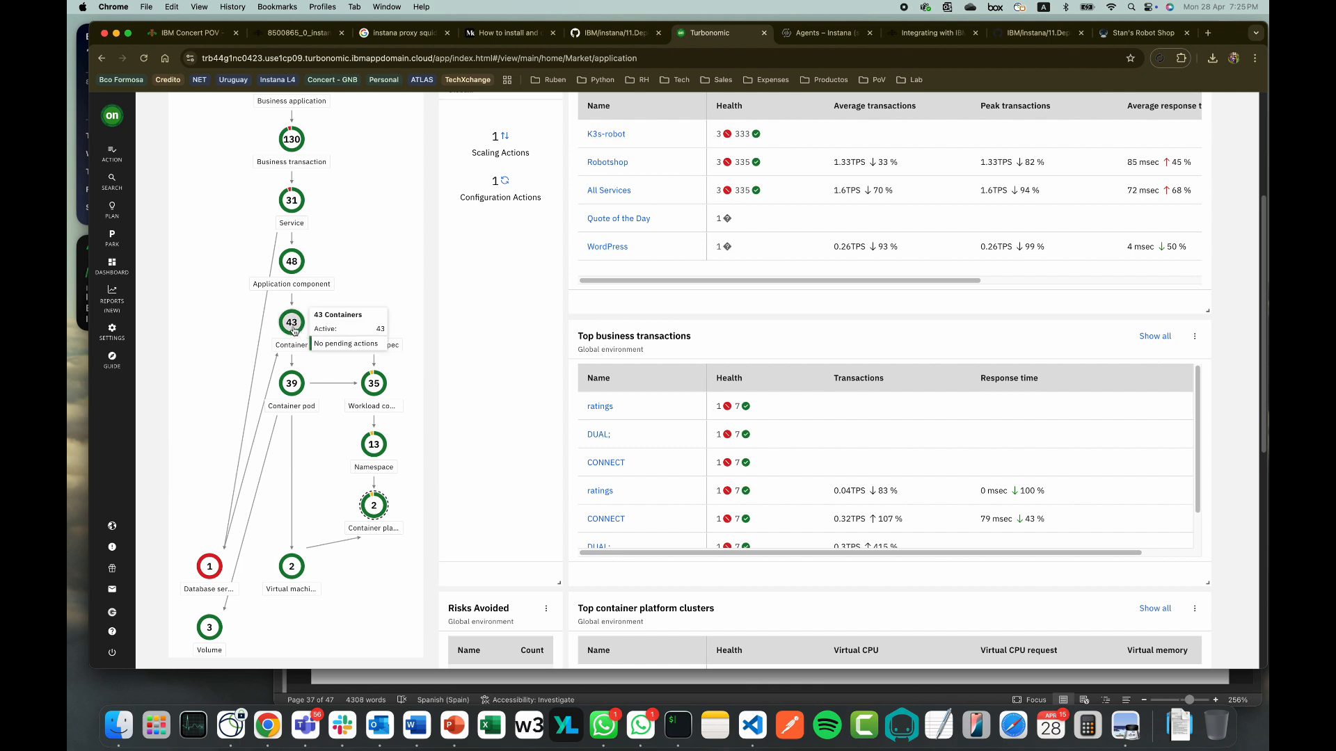
left_click(294, 331)
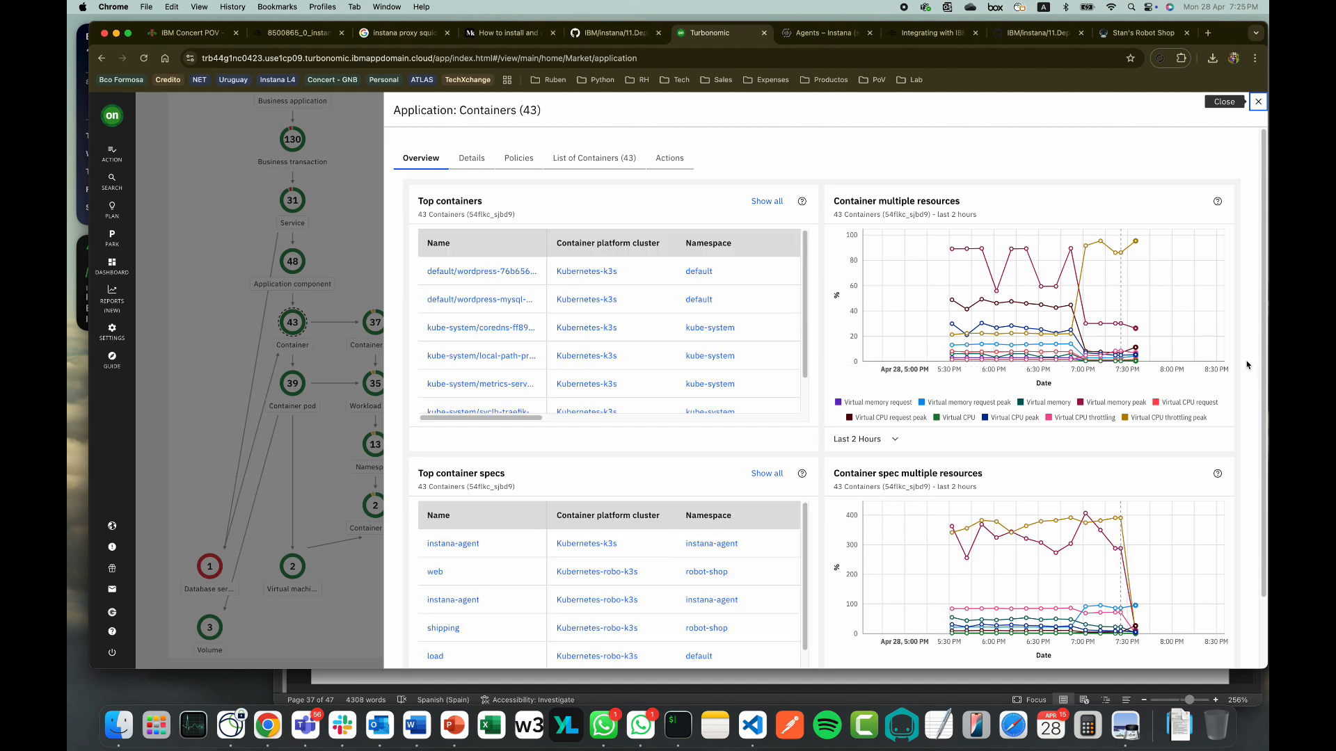
left_click_drag(1264, 354, 1267, 465)
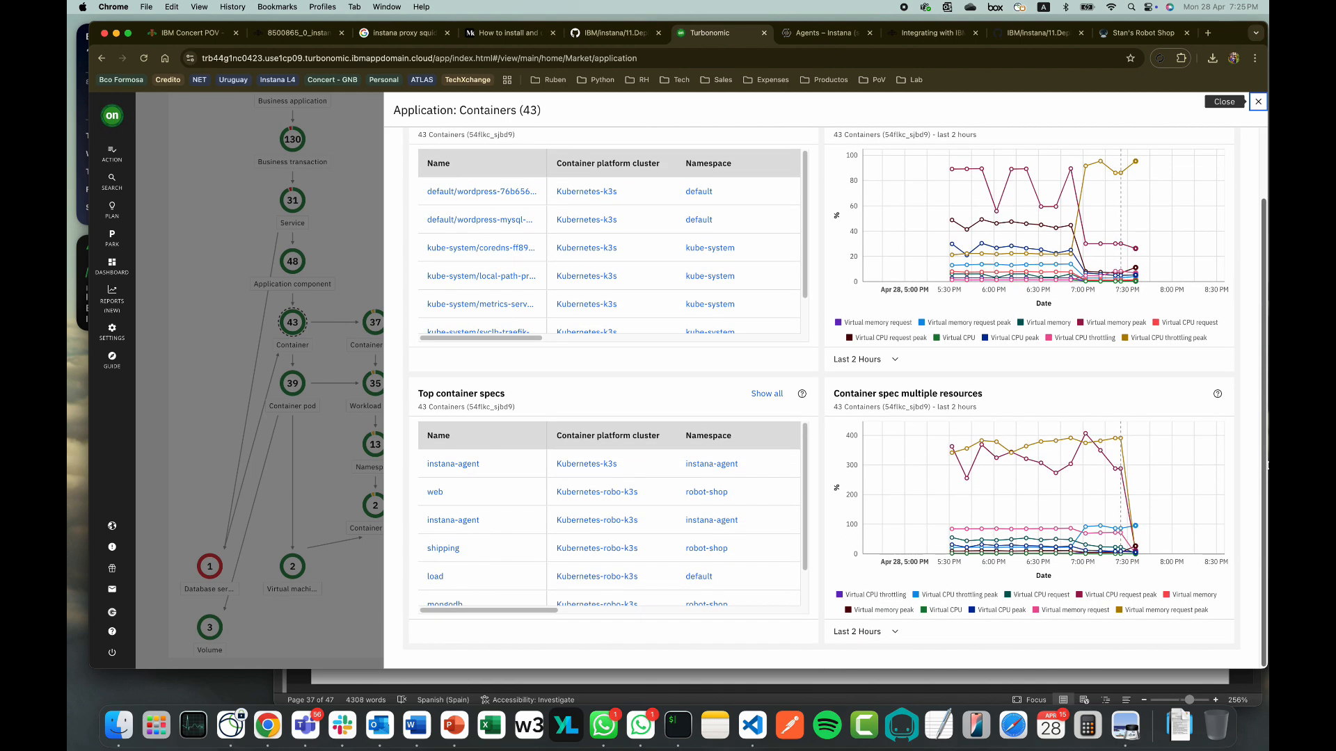
left_click_drag(804, 515, 981, 492)
left_click_drag(1259, 416, 1264, 325)
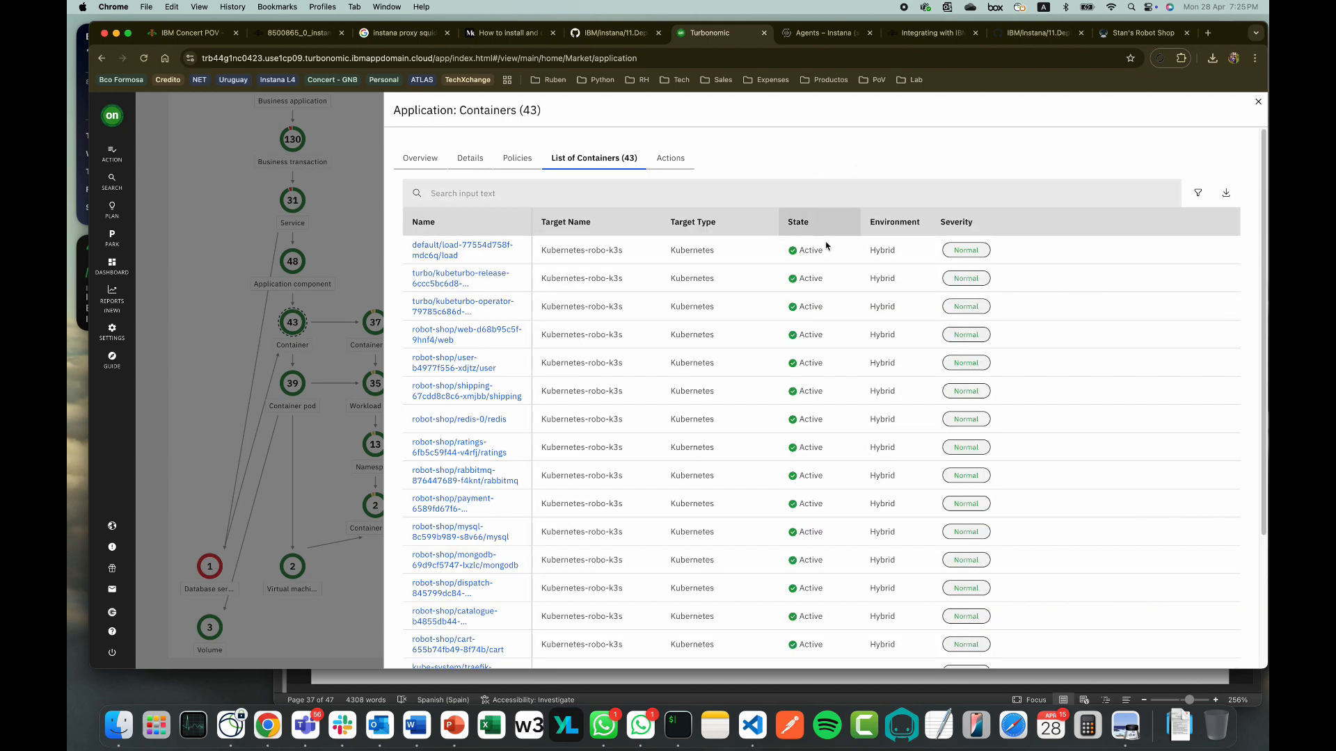
left_click(203, 364)
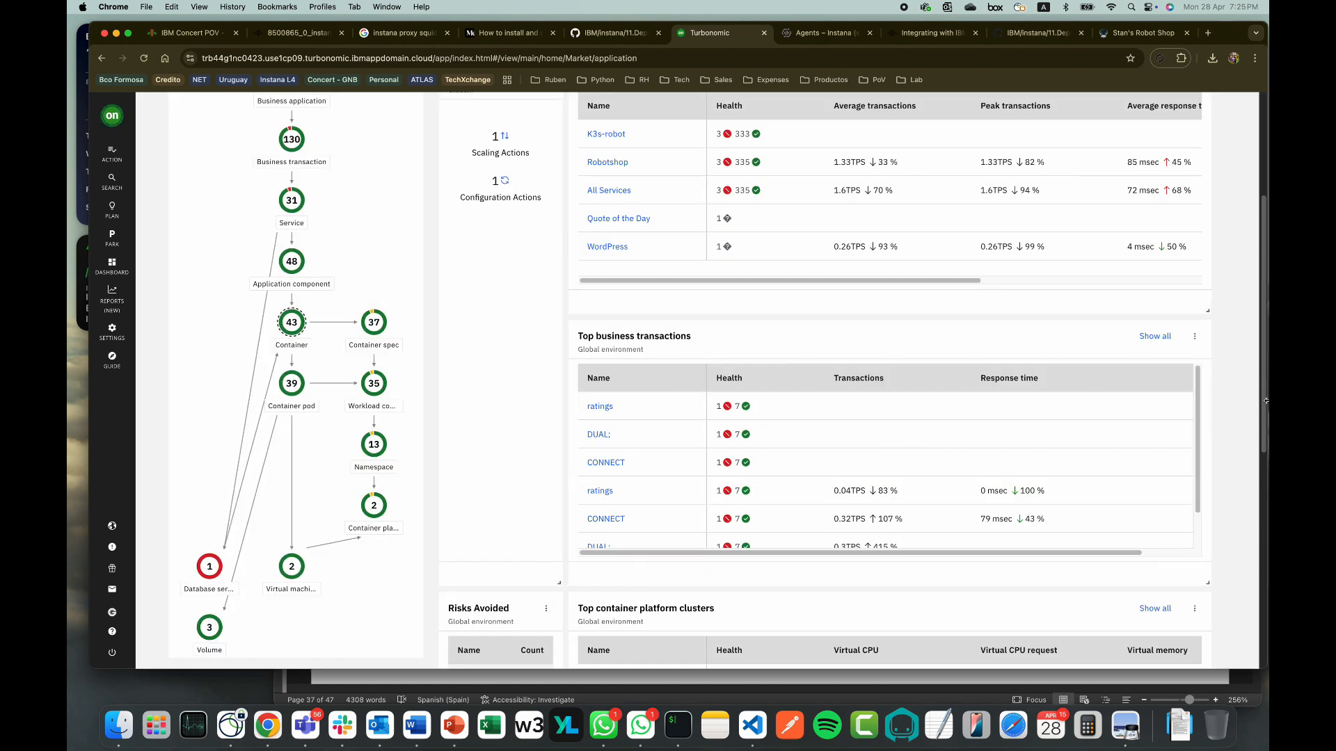
left_click_drag(1266, 400, 1267, 353)
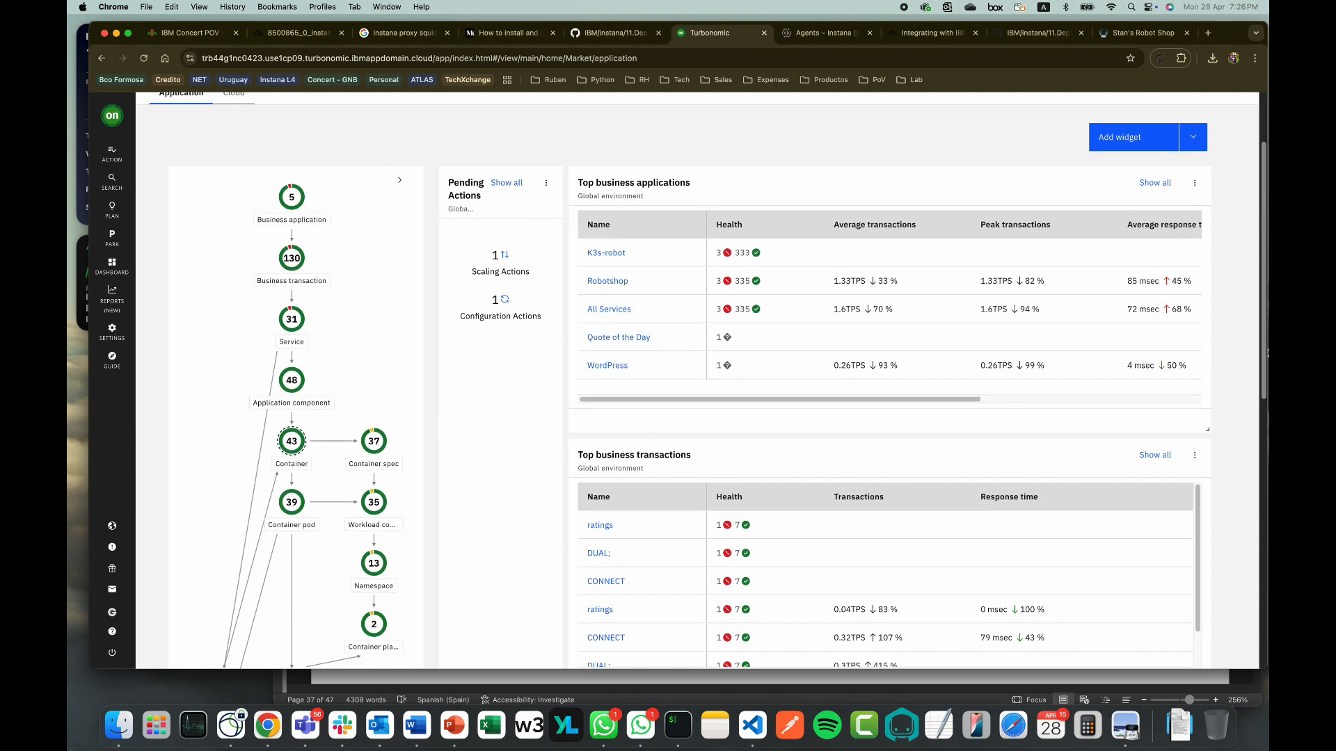